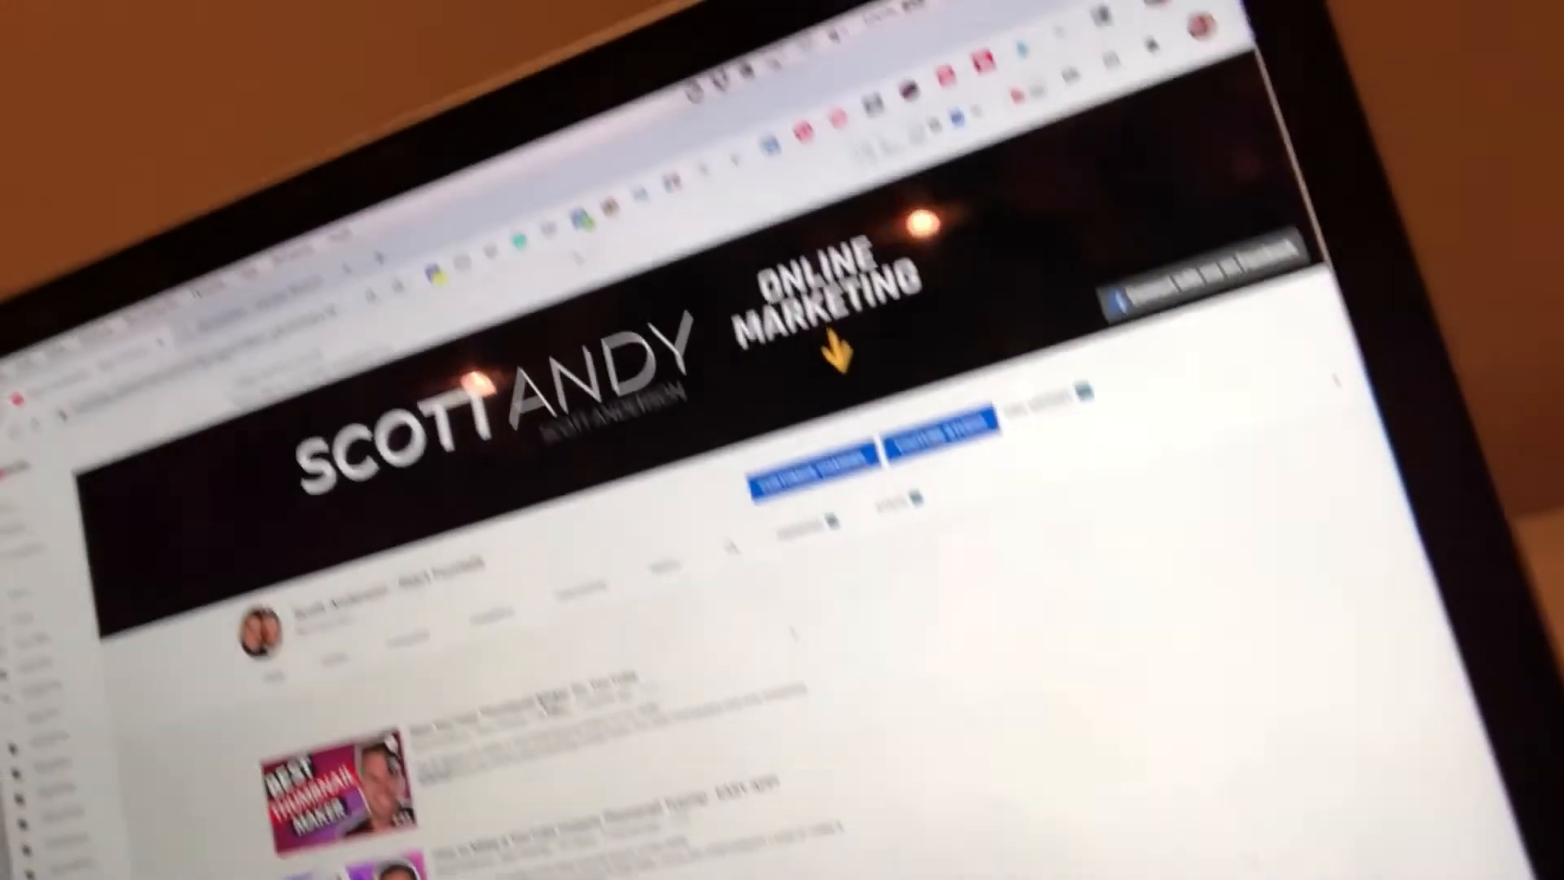
pyautogui.click(546, 704)
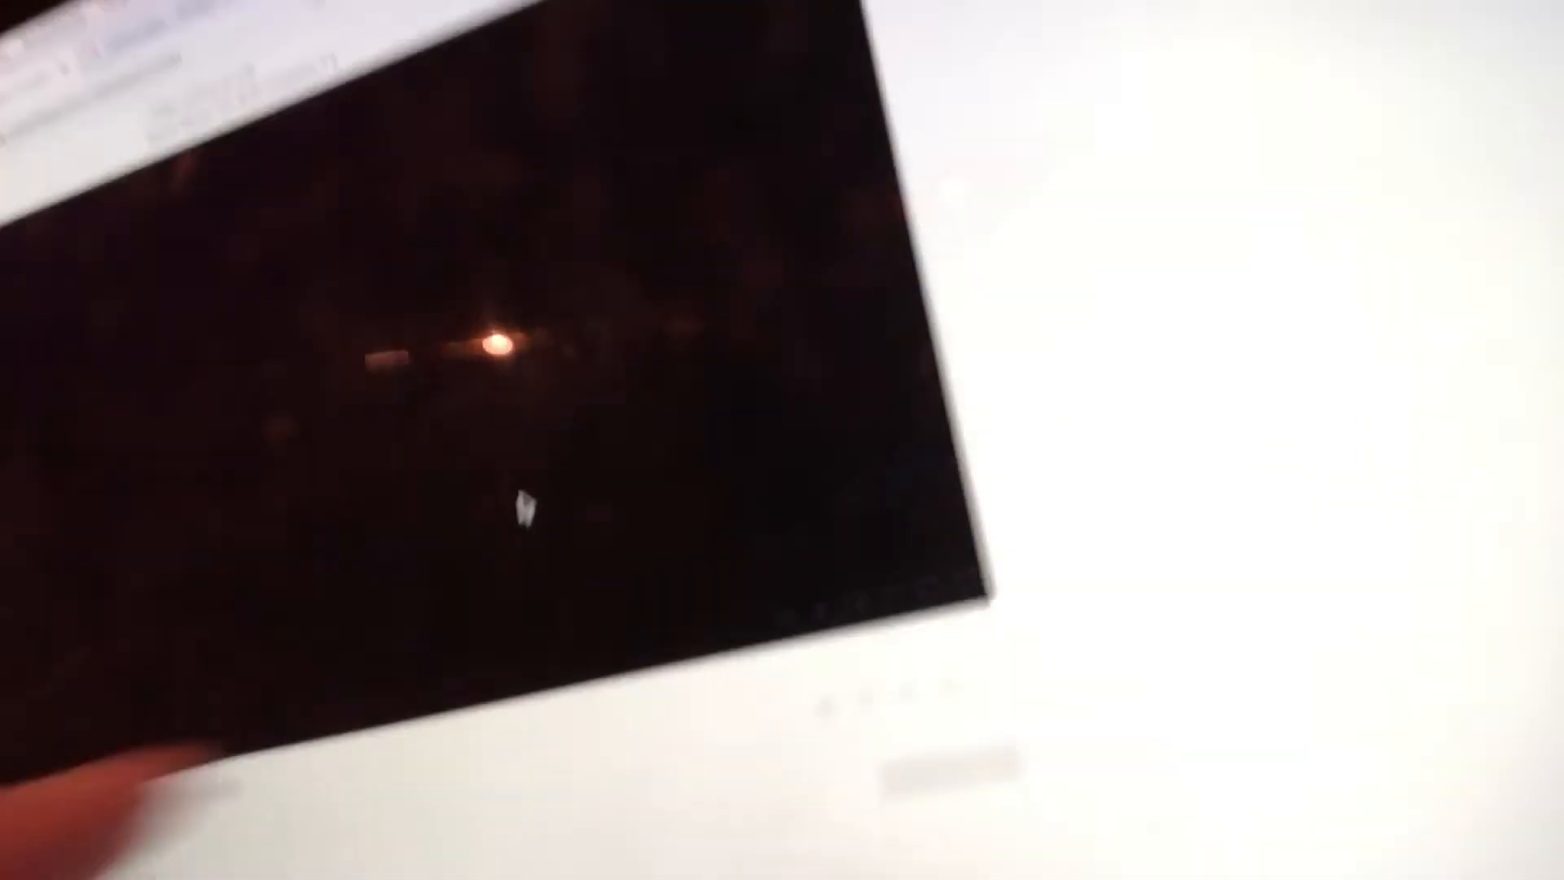
pyautogui.scroll(-10, 586, 300)
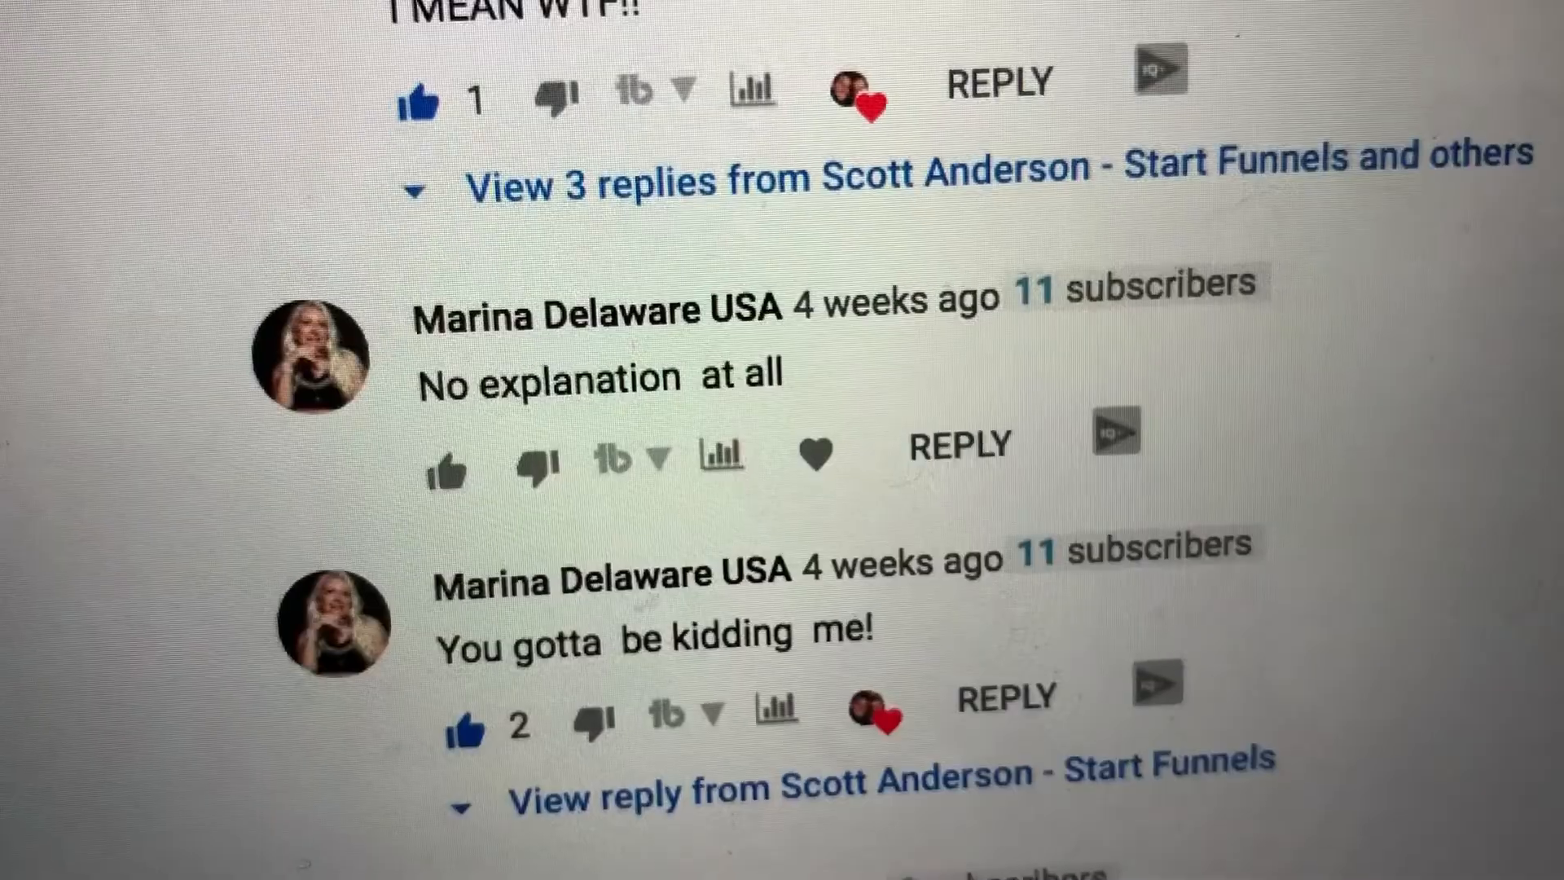
pyautogui.scroll(10, 619, 488)
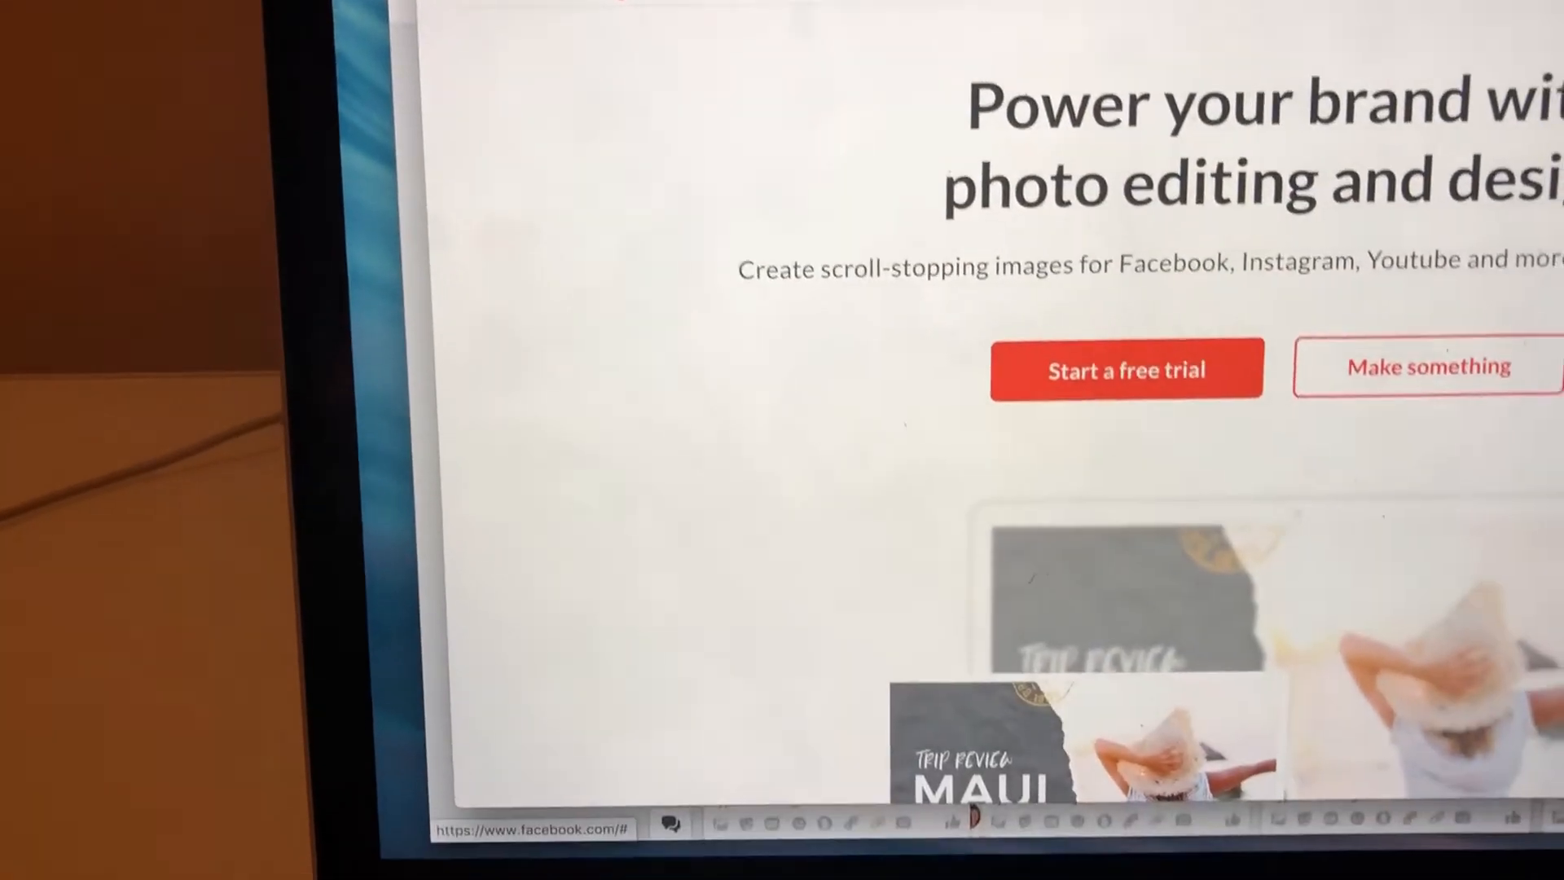
# Step: Start a new image from templates and search the templates for YouTube Thumbnail
pyautogui.click(1219, 474)
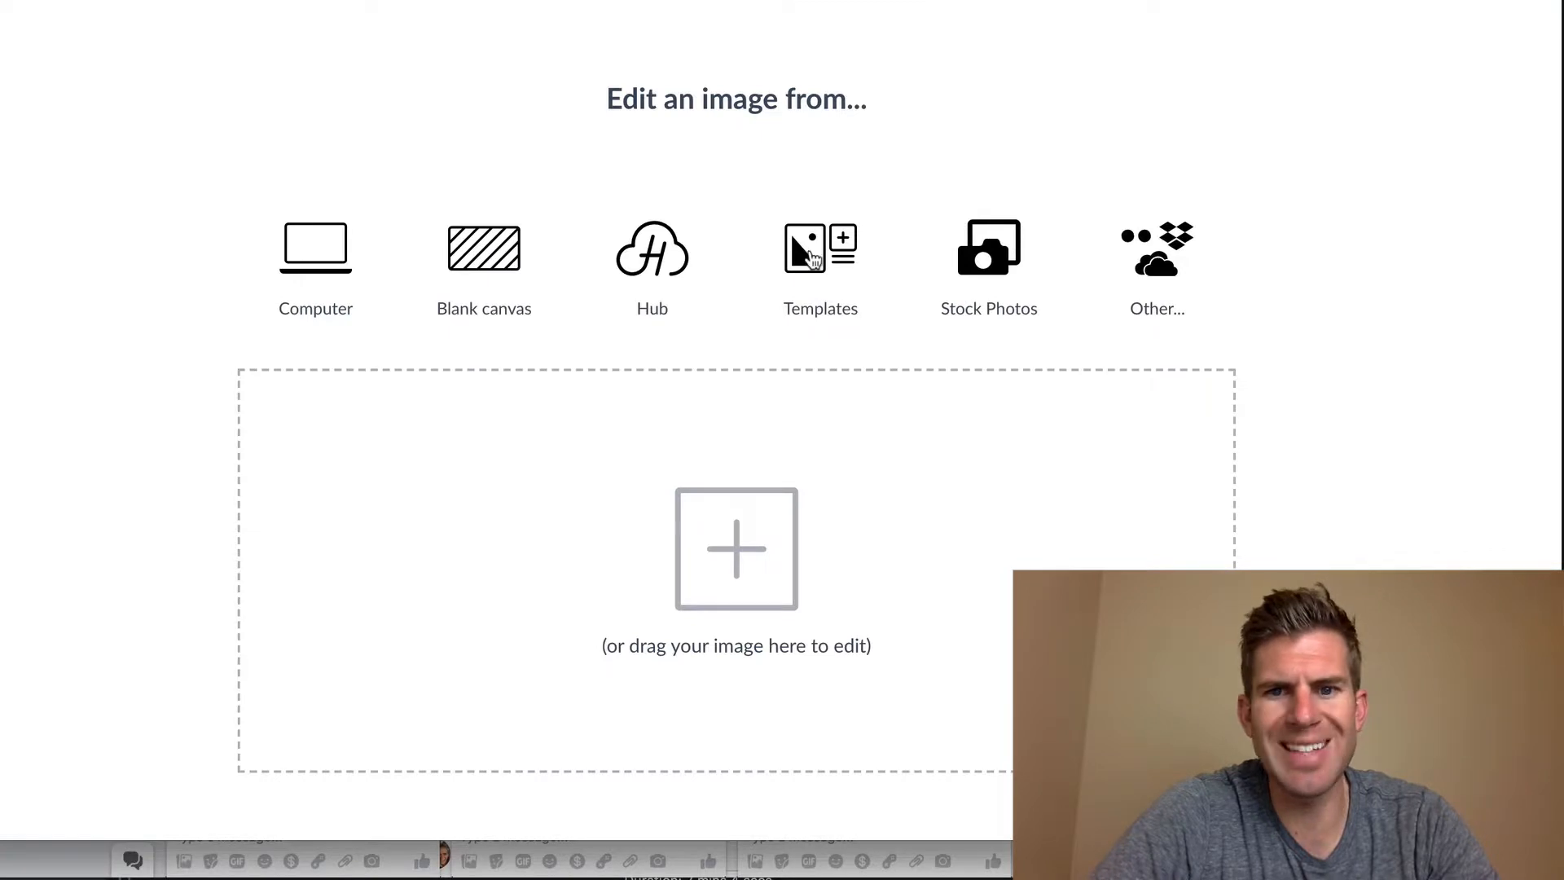
pyautogui.click(811, 256)
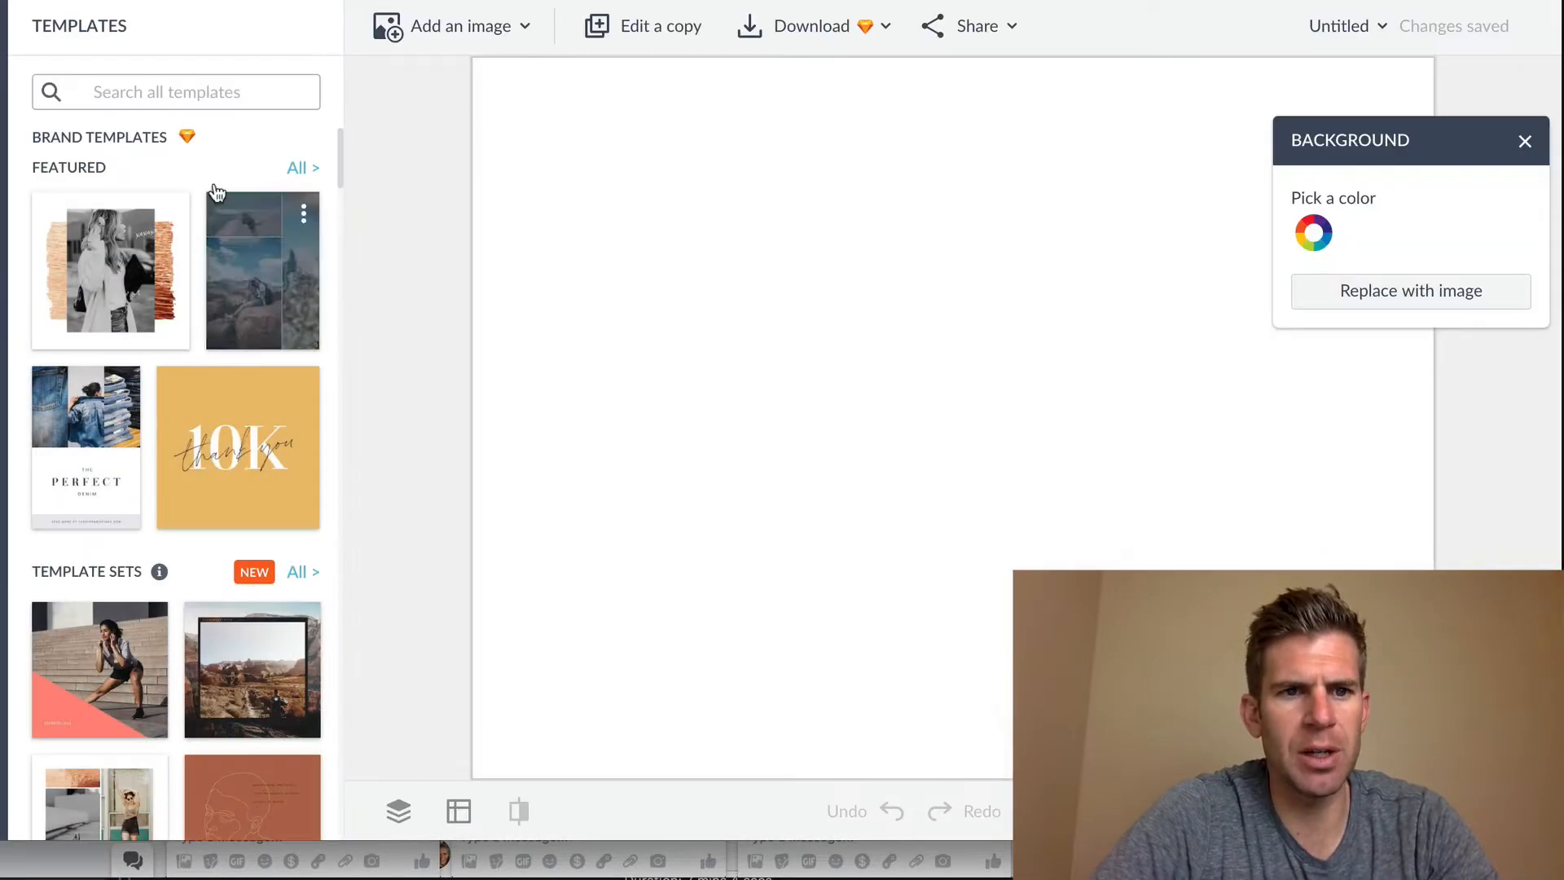
pyautogui.click(145, 88)
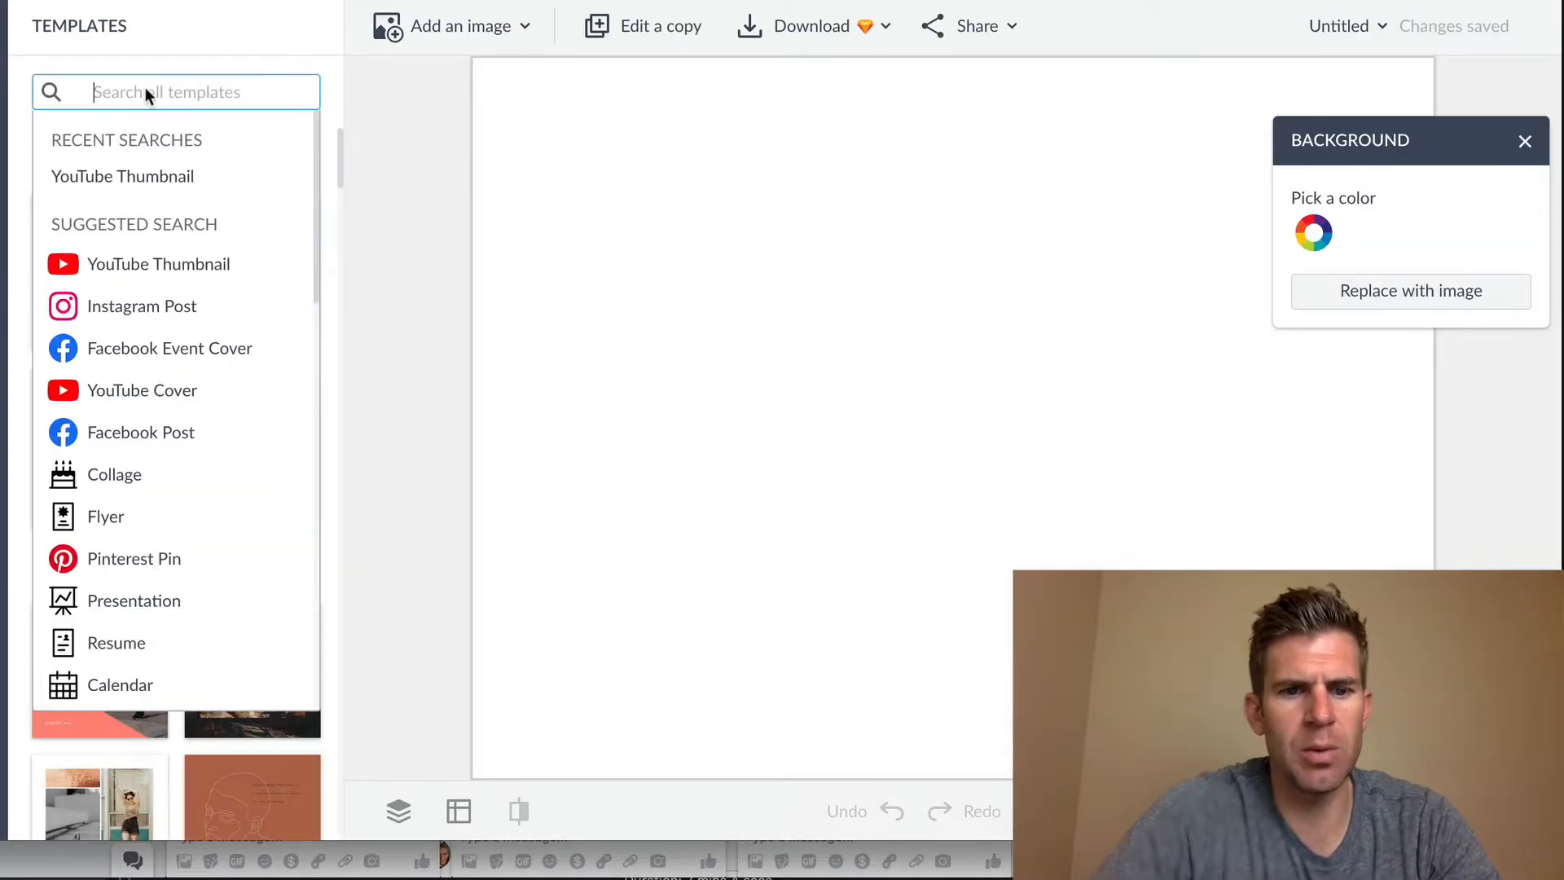
pyautogui.write('youtu')
pyautogui.press('Return')
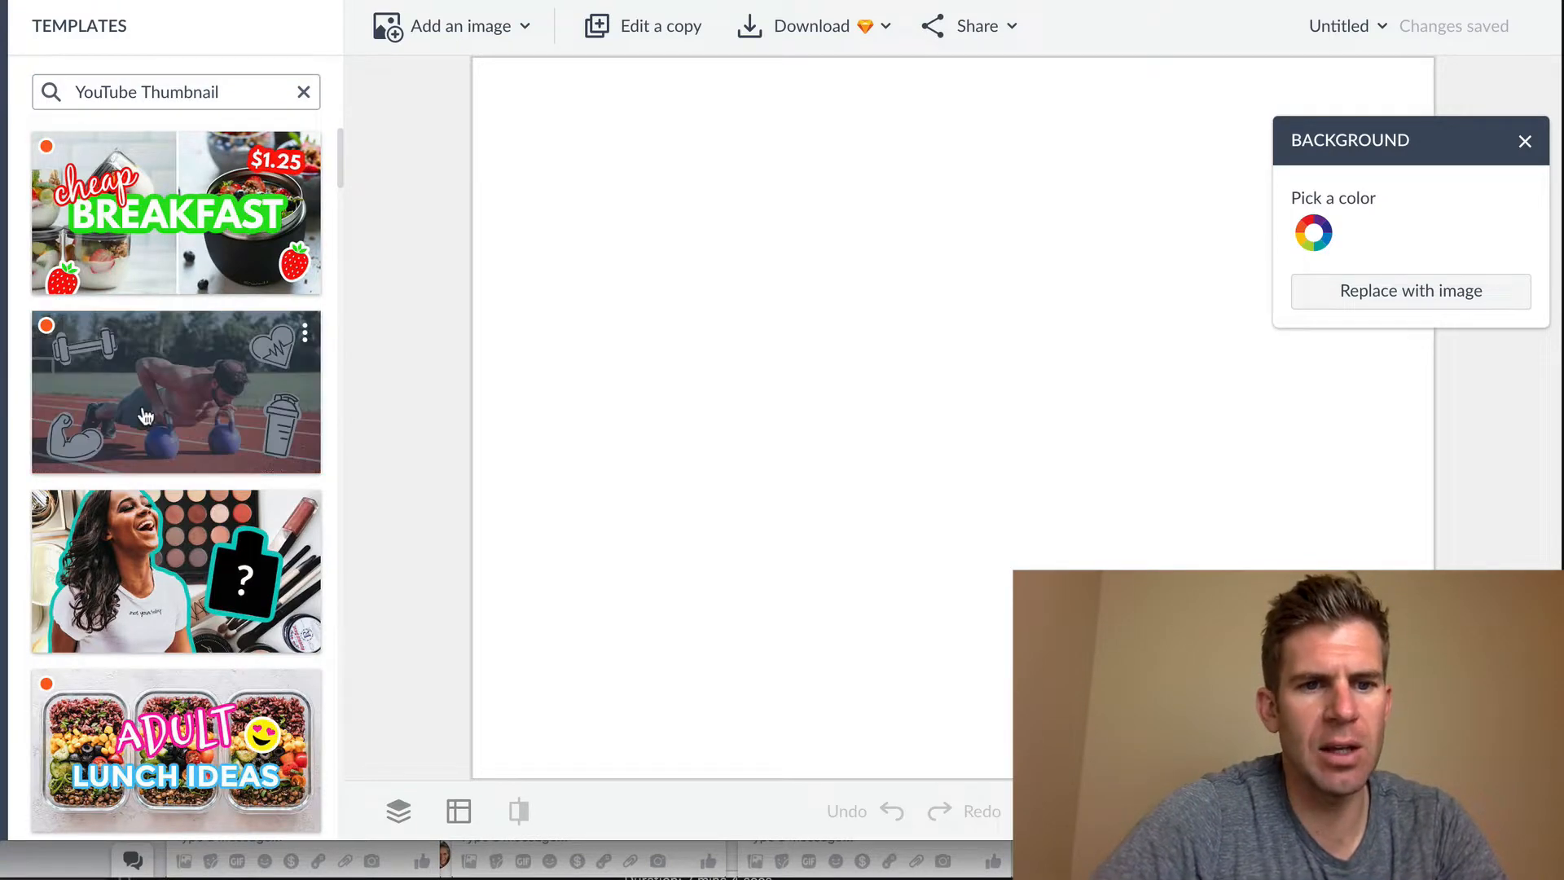
# Step: Open the "OMG!" cereal-aisle thumbnail template on the canvas and dismiss its layer list
pyautogui.scroll(-5, 151, 488)
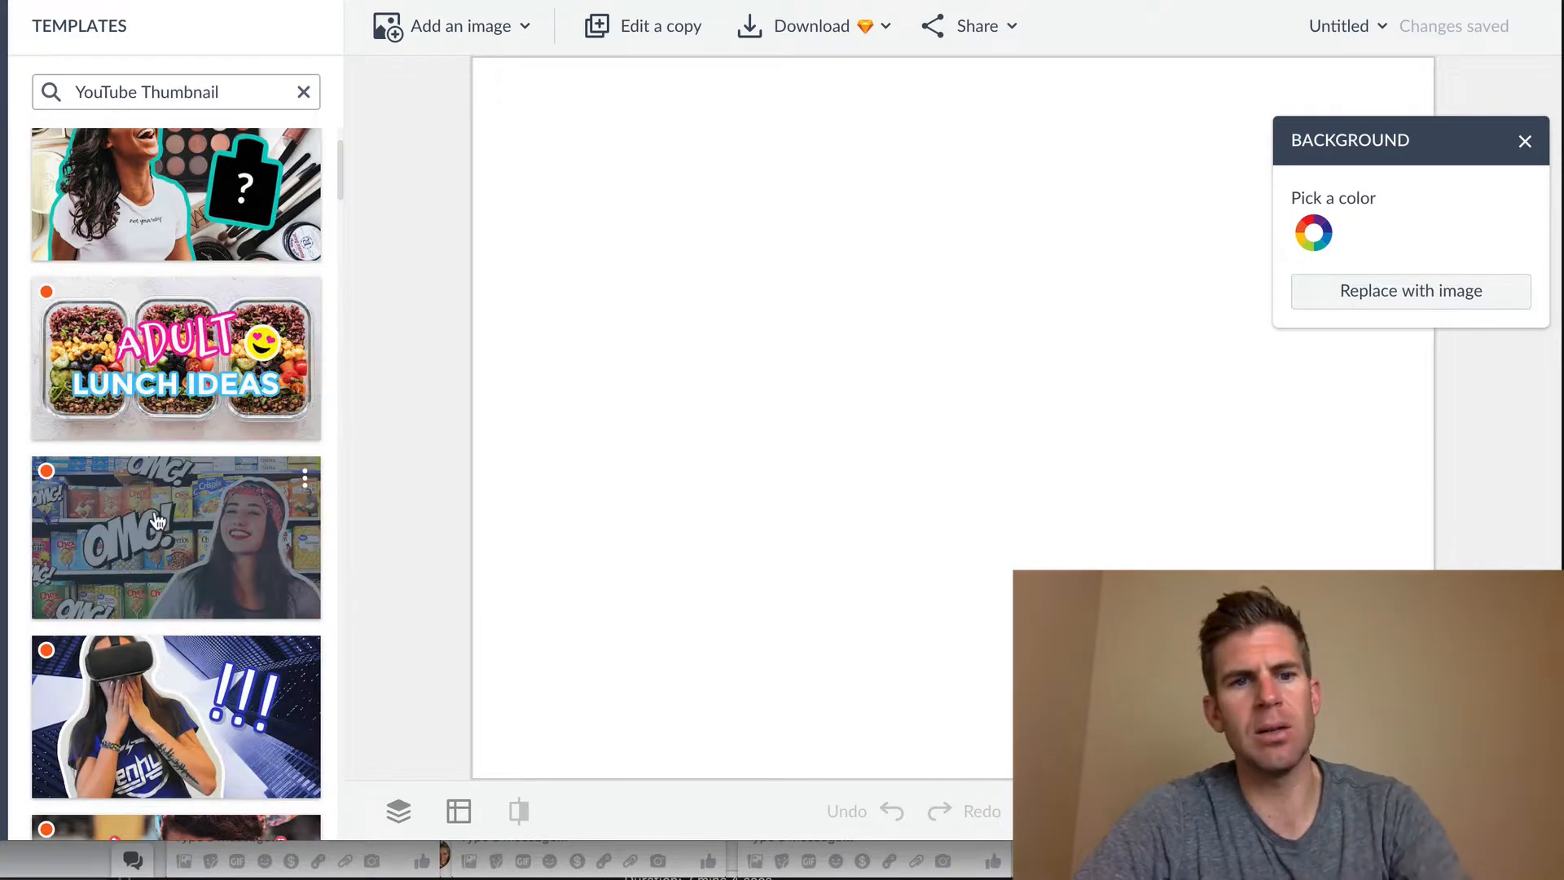
pyautogui.click(157, 522)
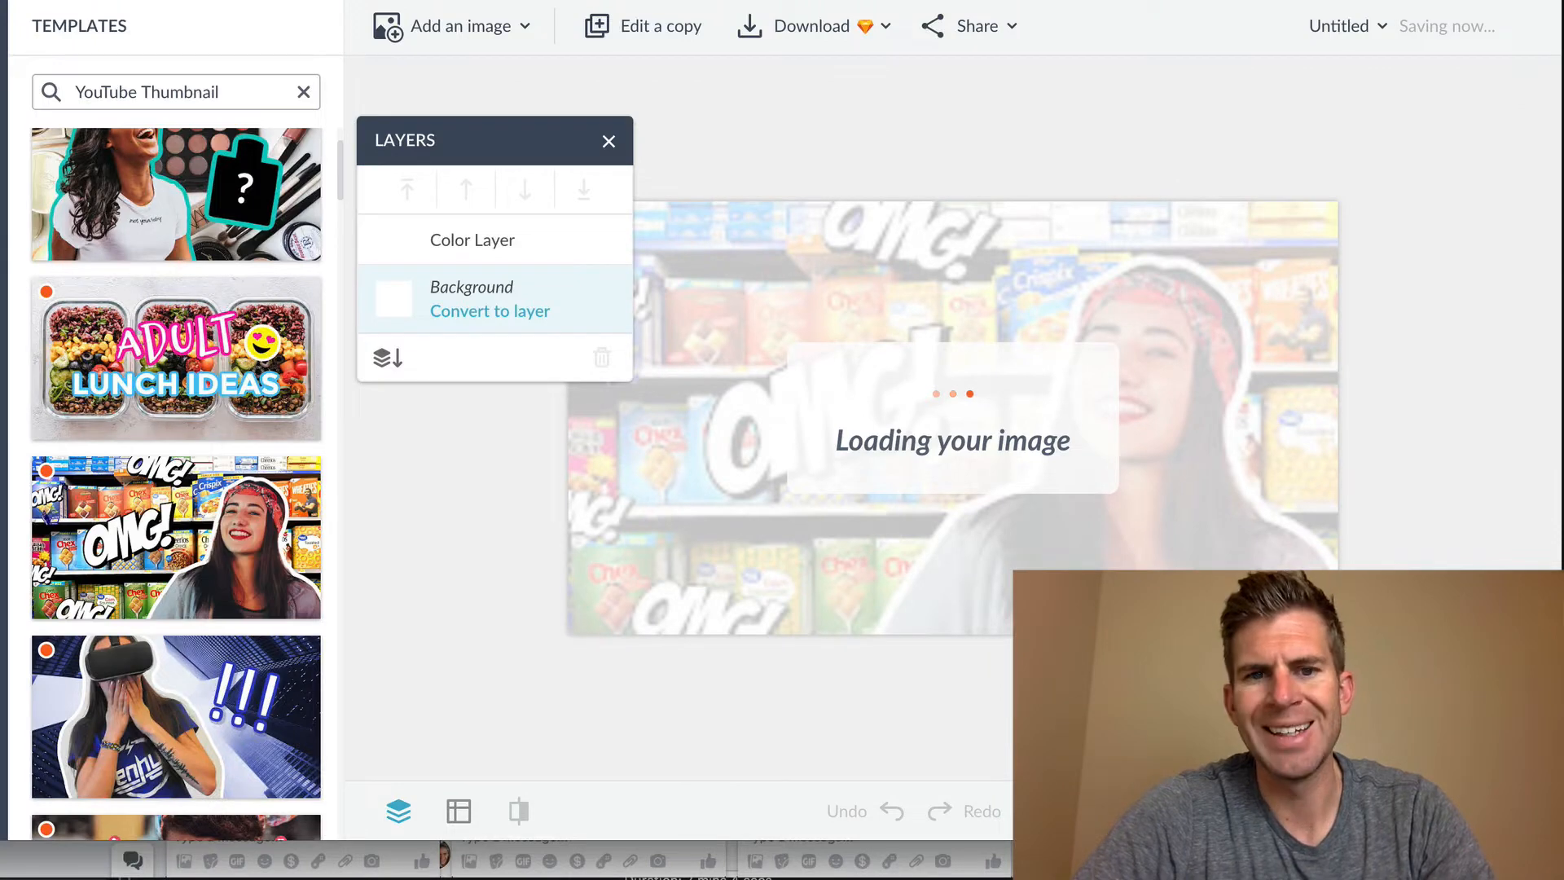
pyautogui.click(608, 140)
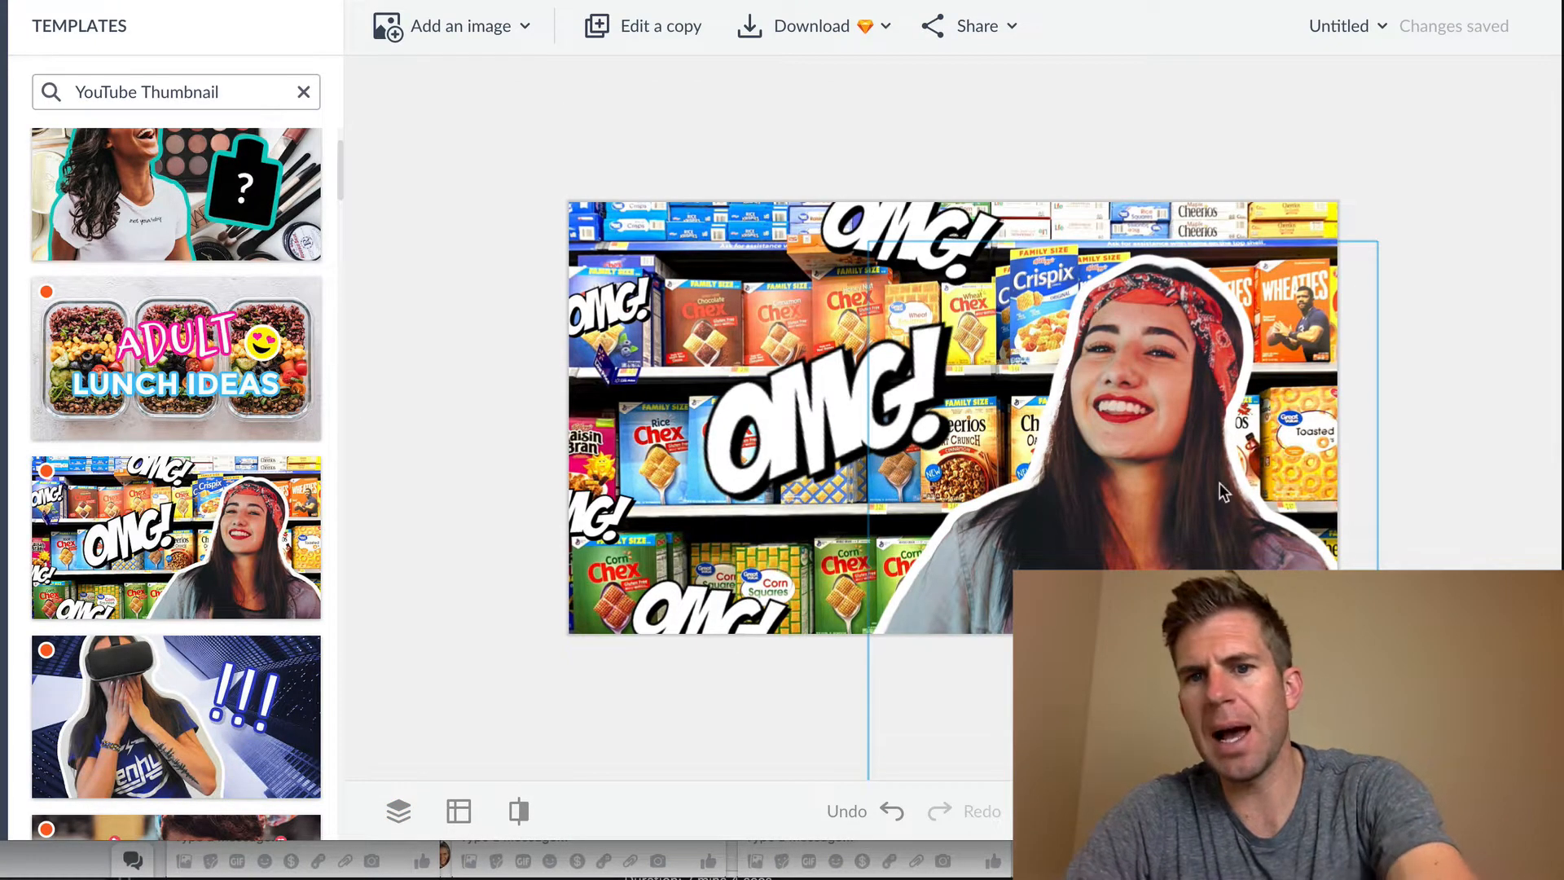
# Step: Delete the woman's cutout and all but one of the "OMG!" graphics, keeping the cereal-shelf background
pyautogui.click(817, 414)
pyautogui.press('Delete')
pyautogui.click(632, 310)
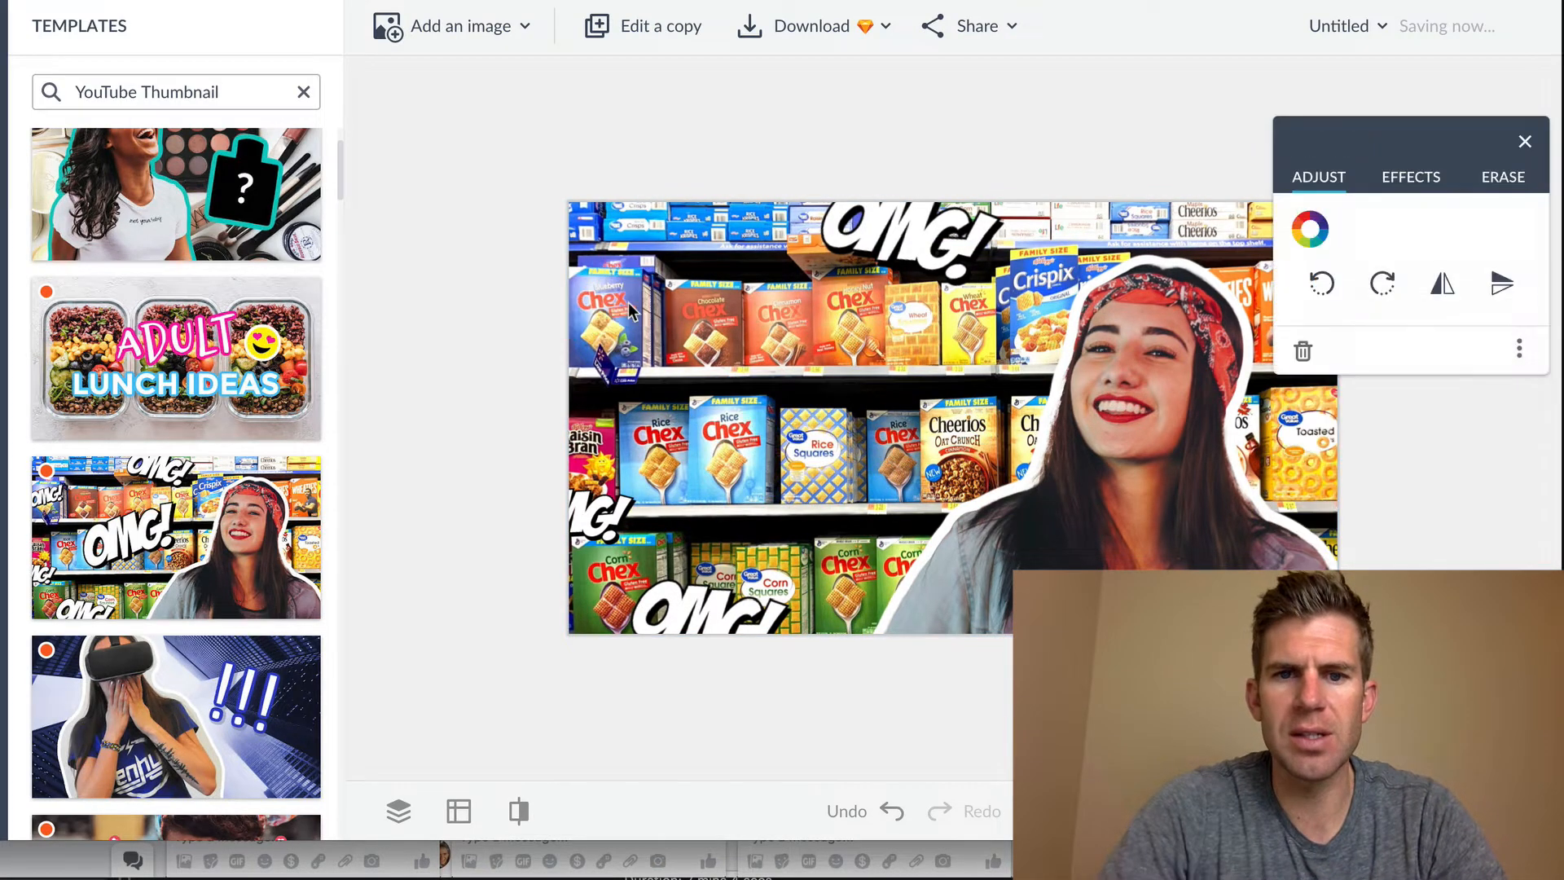
pyautogui.press('Delete')
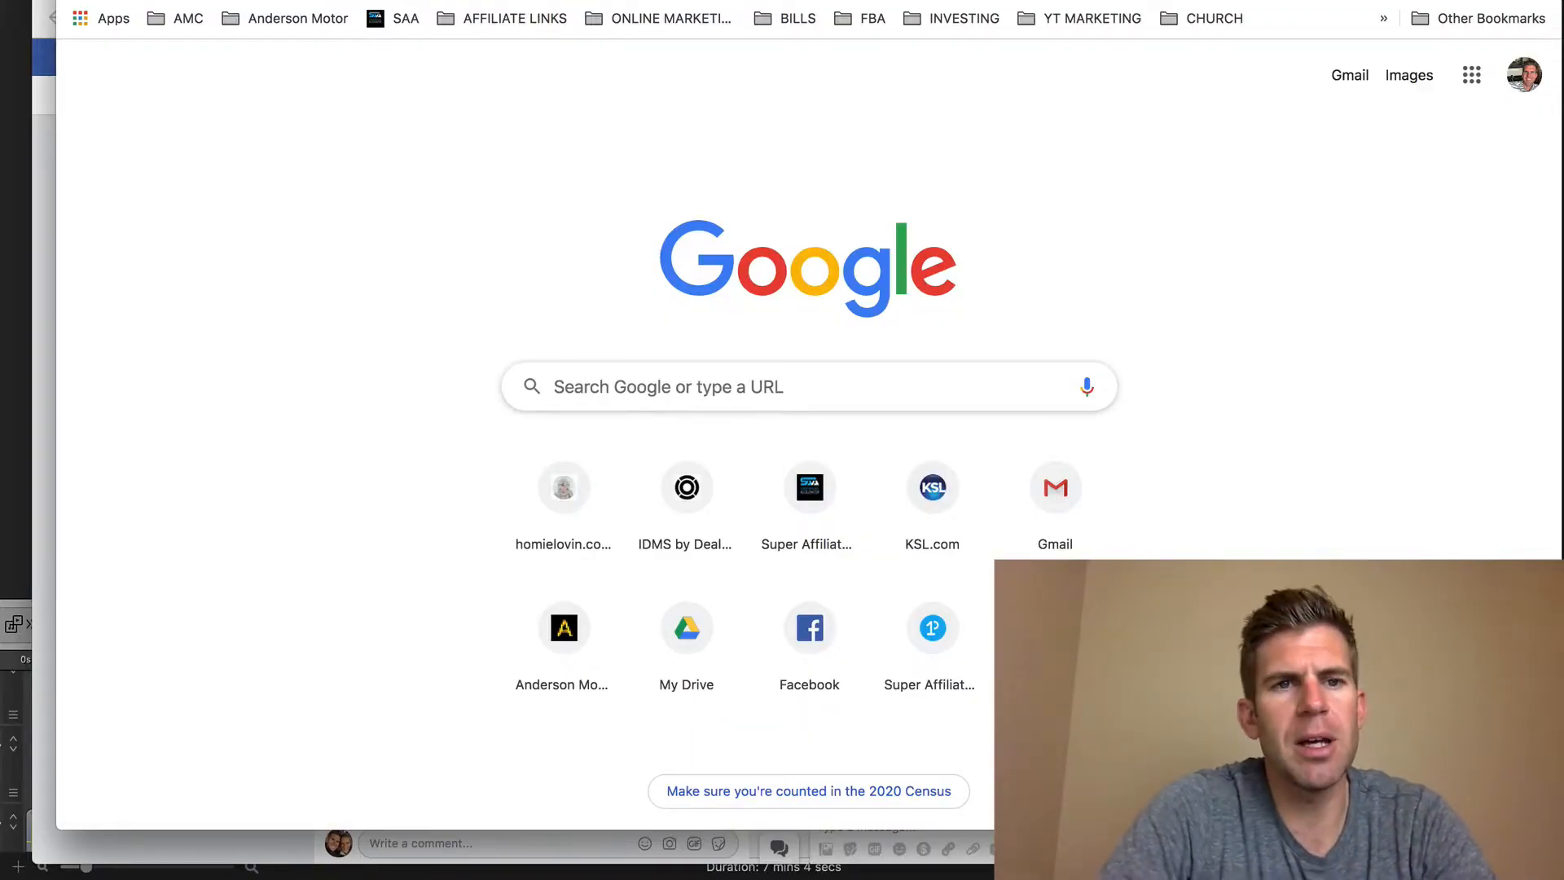
# Step: Open the remove.bg website in a new browser page
pyautogui.write('b')
pyautogui.press('BackSpace')
pyautogui.press('BackSpace')
pyautogui.write('re')
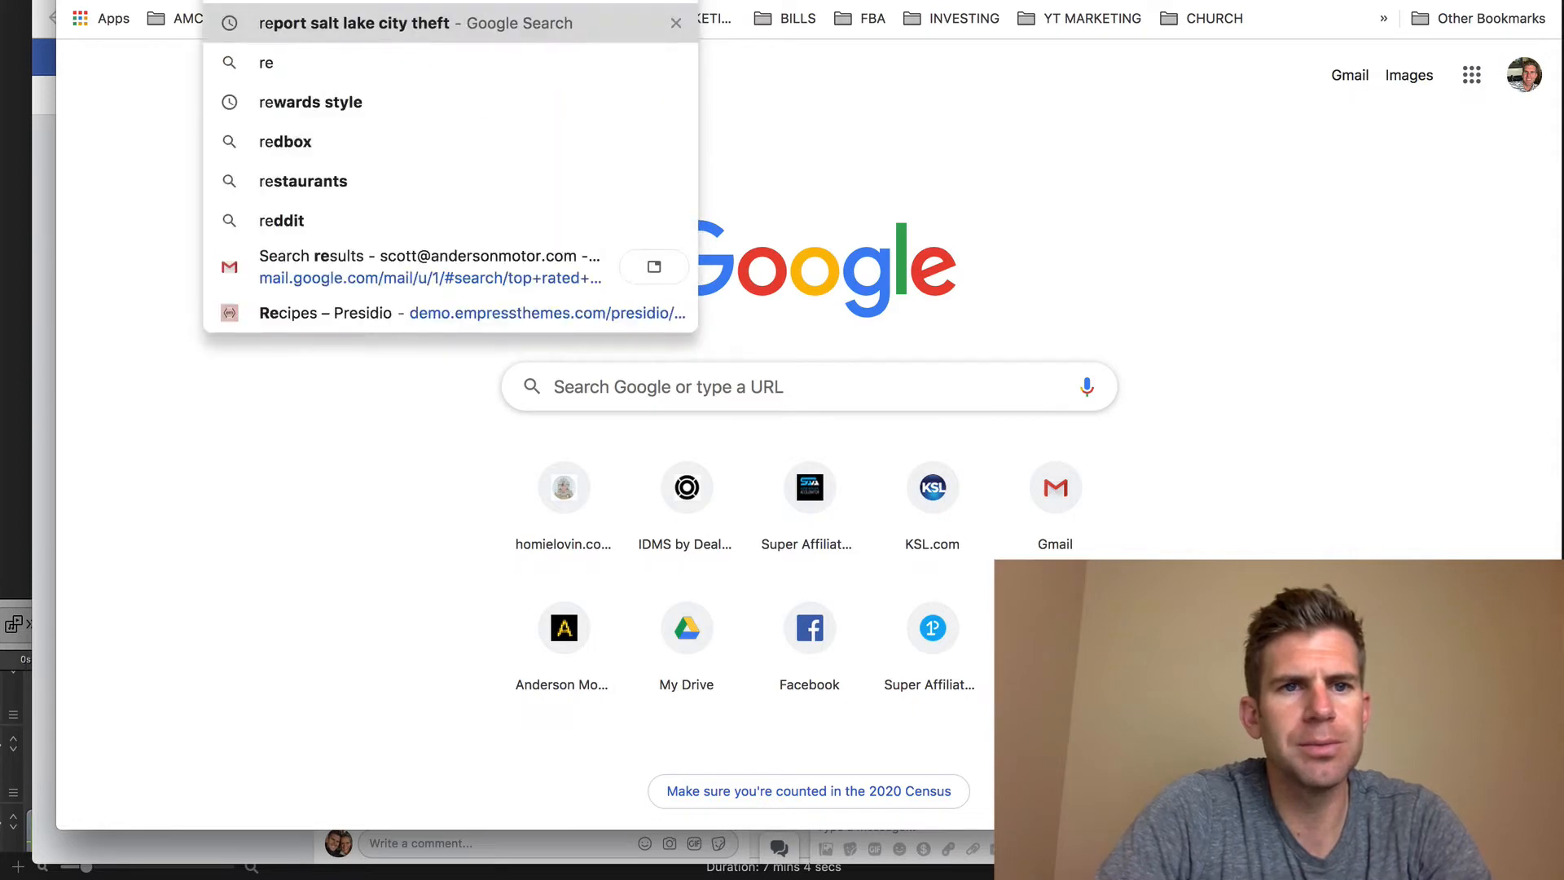
pyautogui.write('mo')
pyautogui.press('Return')
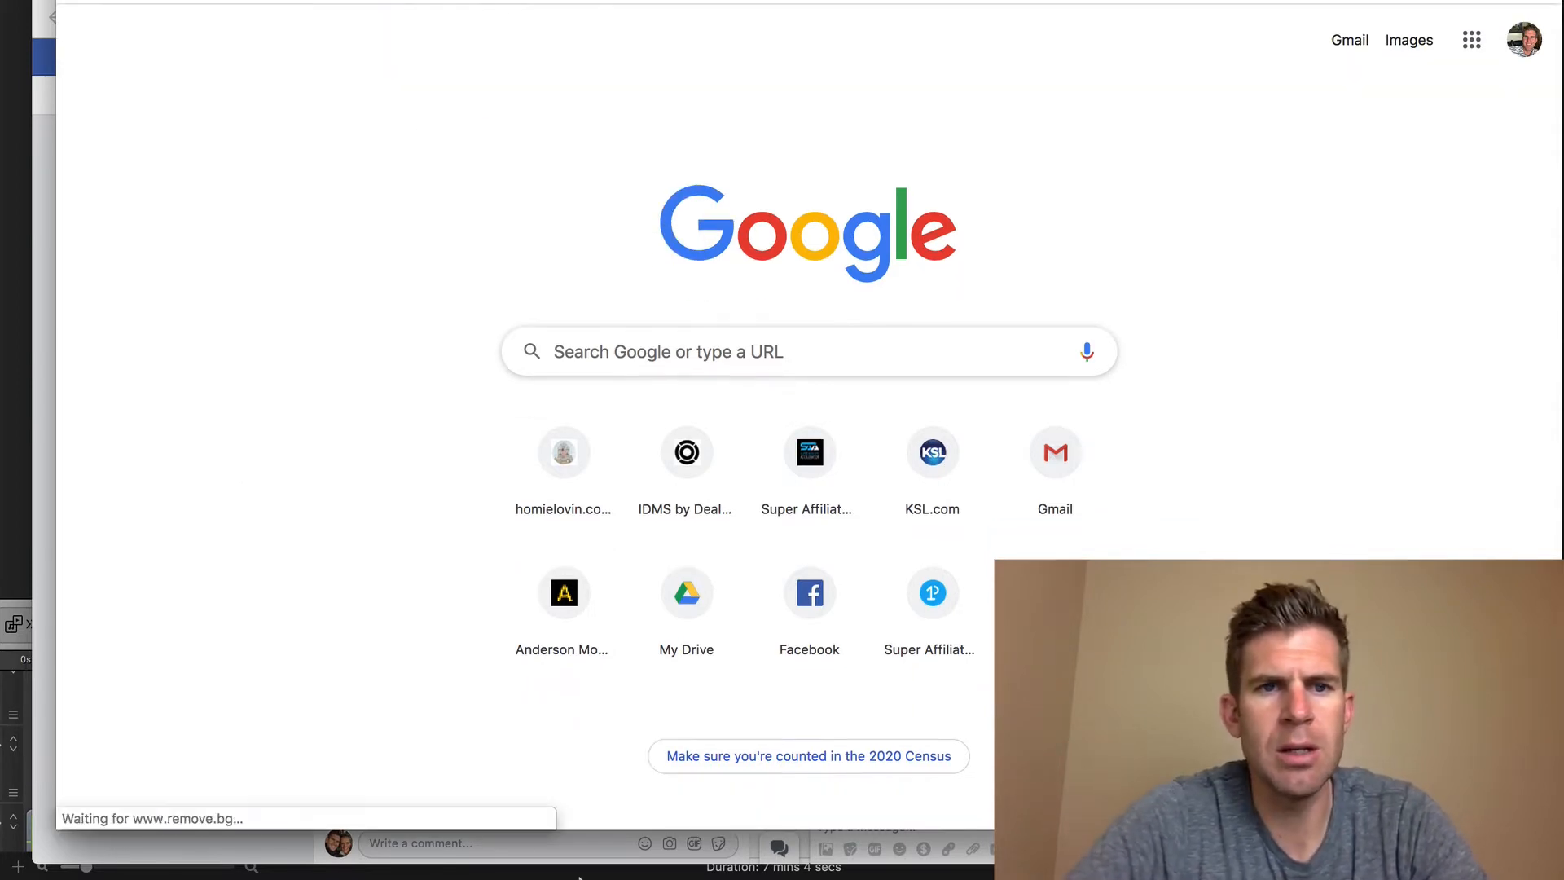
# Step: Upload IMG_2165 2.JPG from the Downloads folder to remove.bg and download the background-free PNG
pyautogui.moveTo(572, 873)
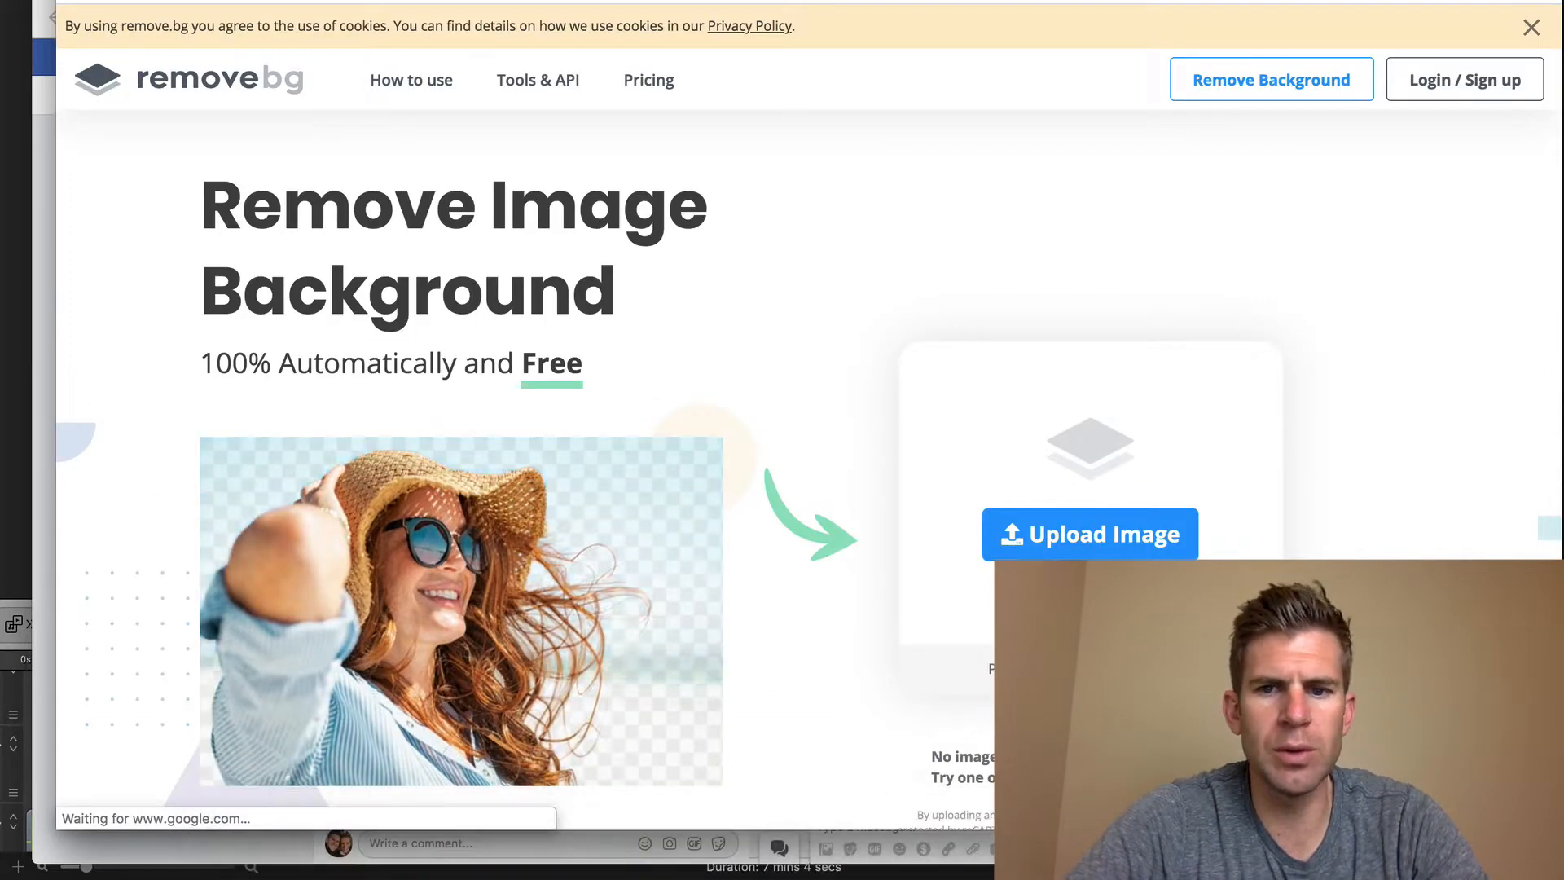
pyautogui.click(1089, 535)
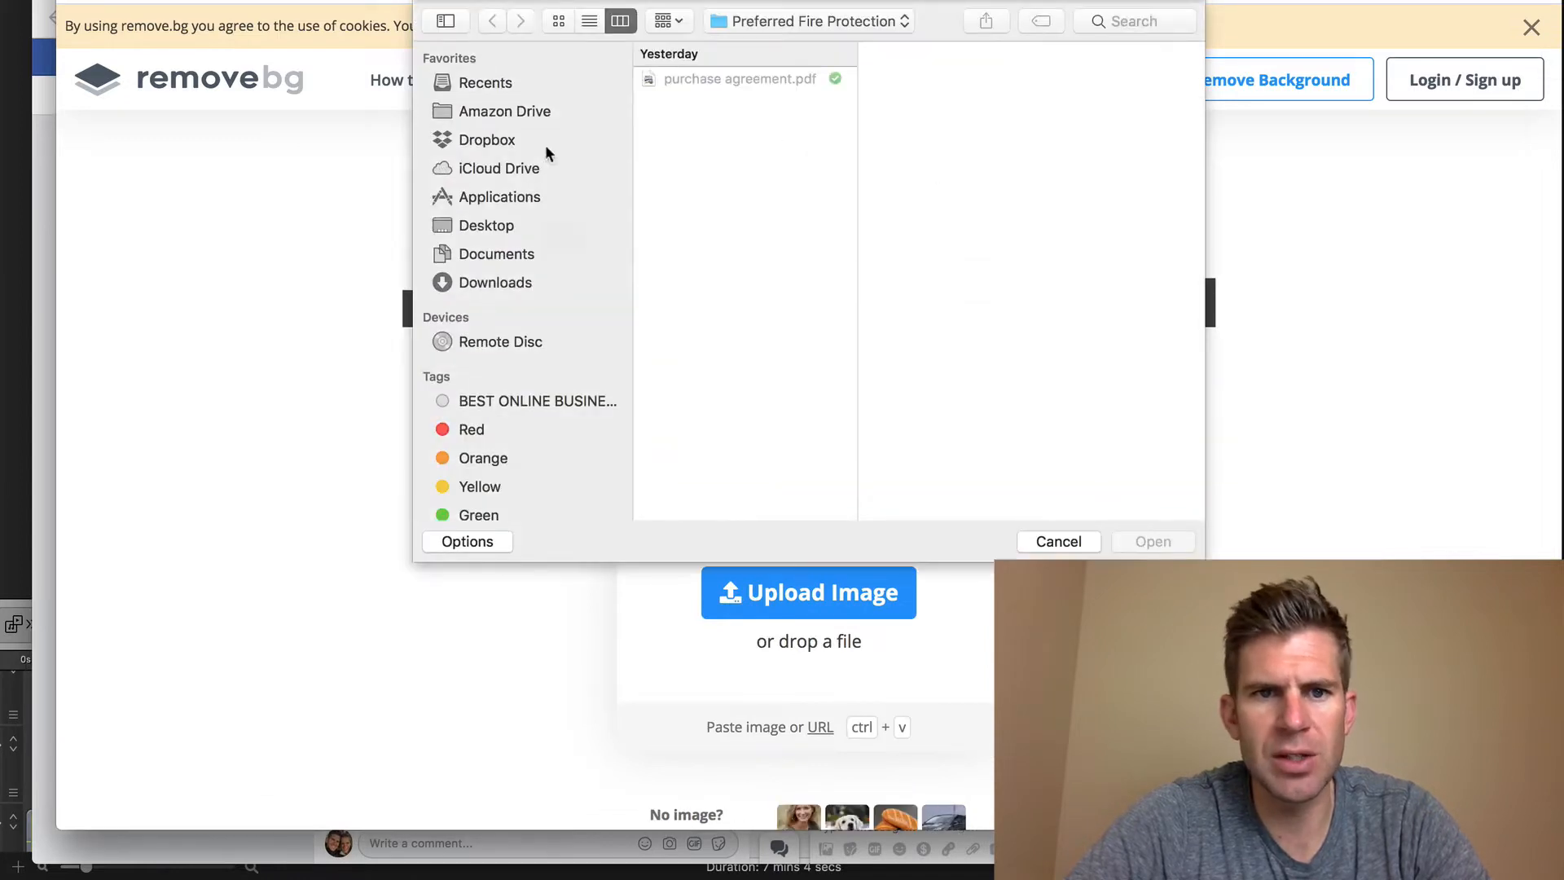
pyautogui.click(495, 278)
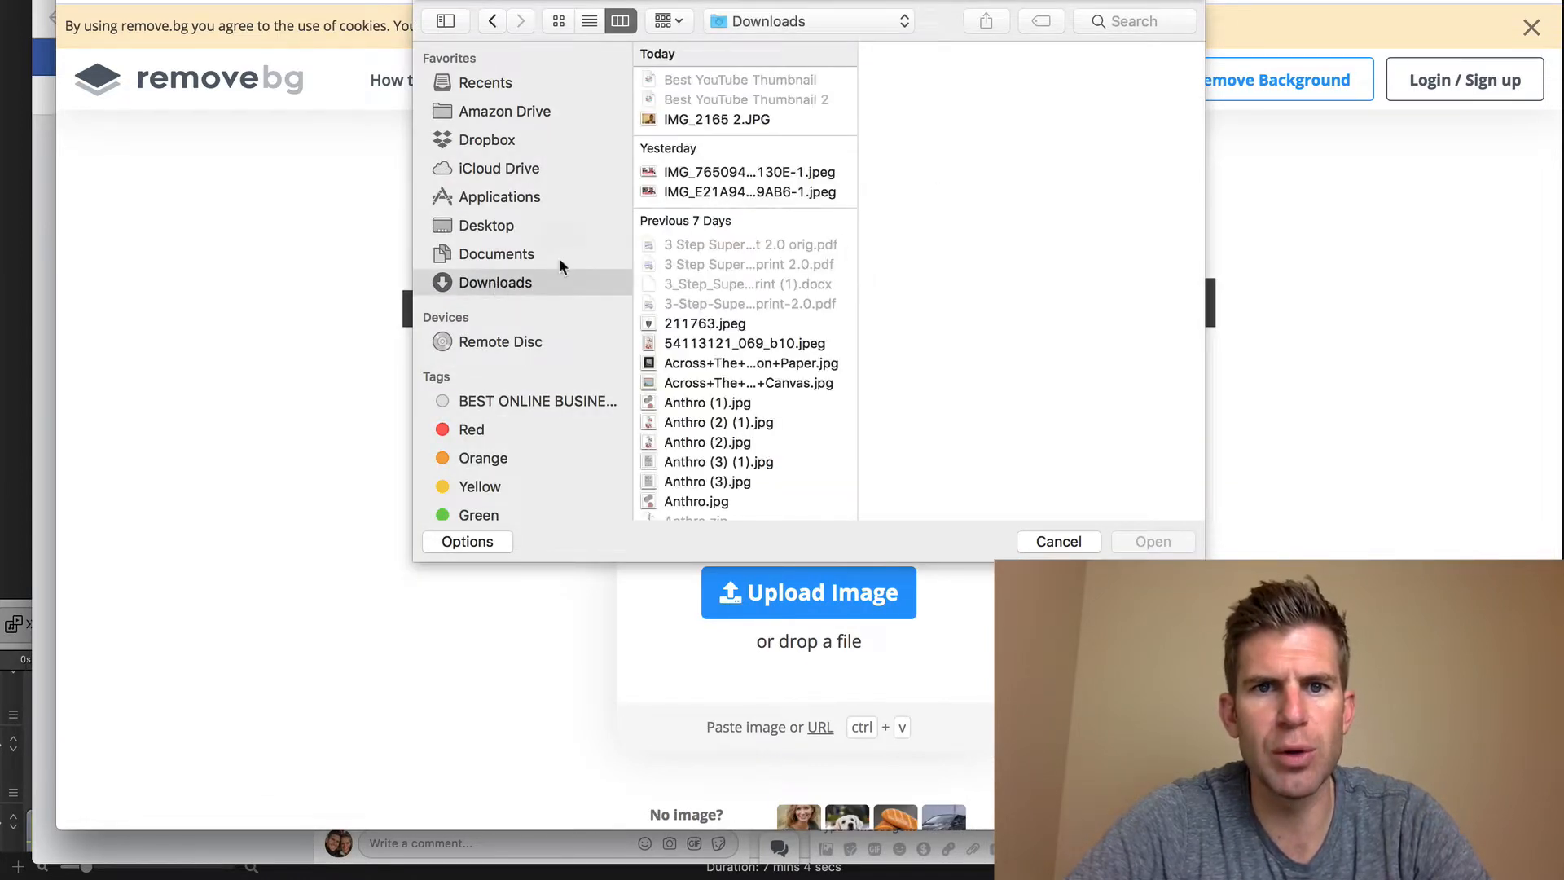
pyautogui.click(750, 119)
pyautogui.click(1168, 543)
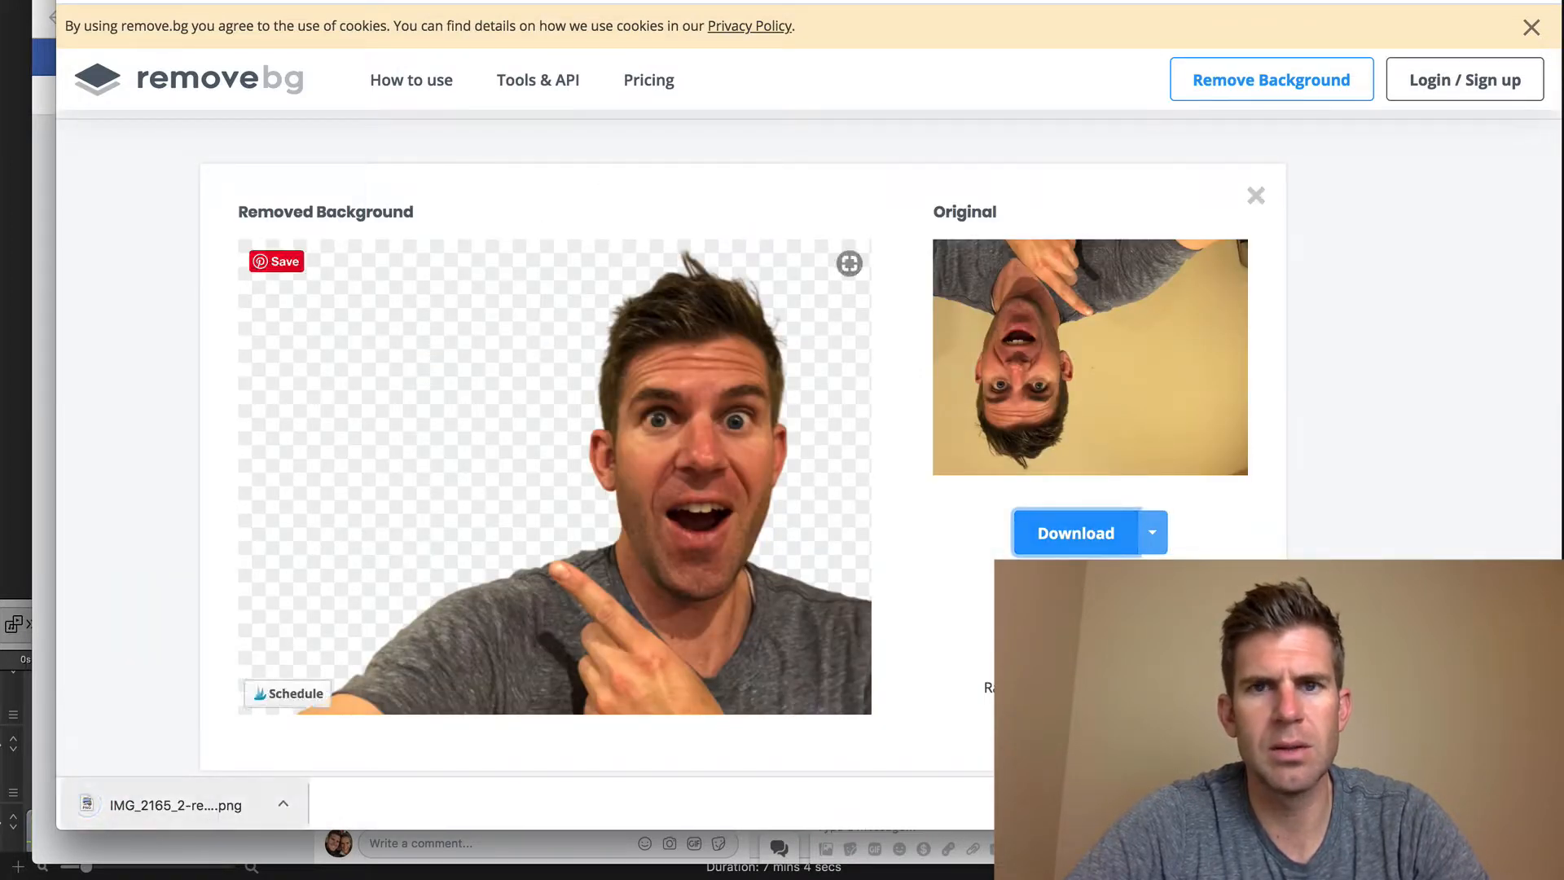
# Step: Switch back to PicMonkey and place the downloaded IMG_2165_2 cutout PNG over the cereal-shelf background
pyautogui.click(480, 0)
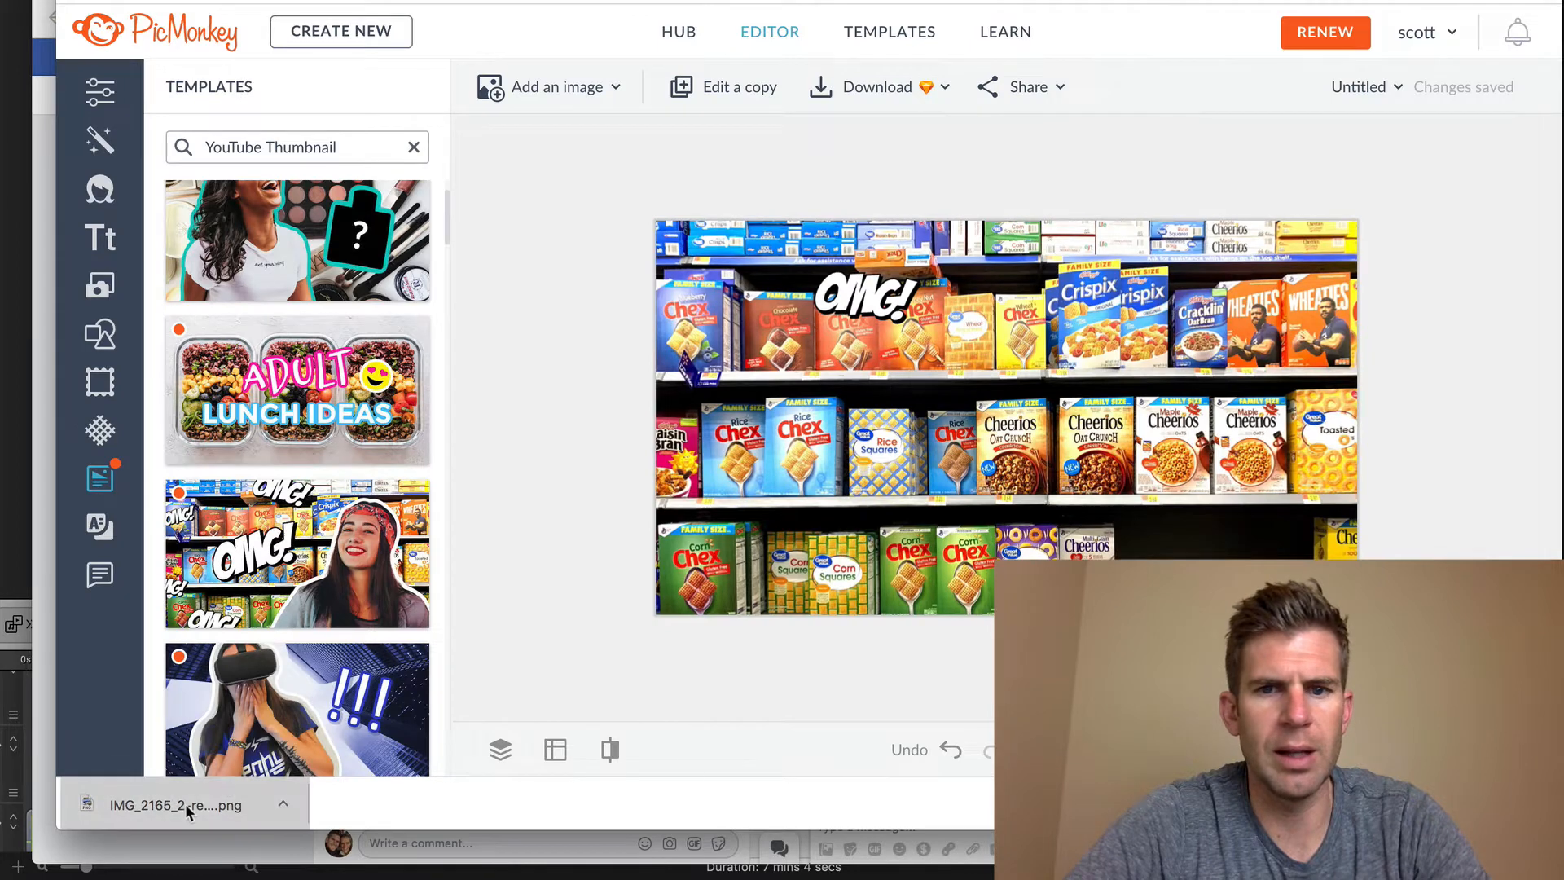
pyautogui.moveTo(184, 803); pyautogui.dragTo(1085, 469)
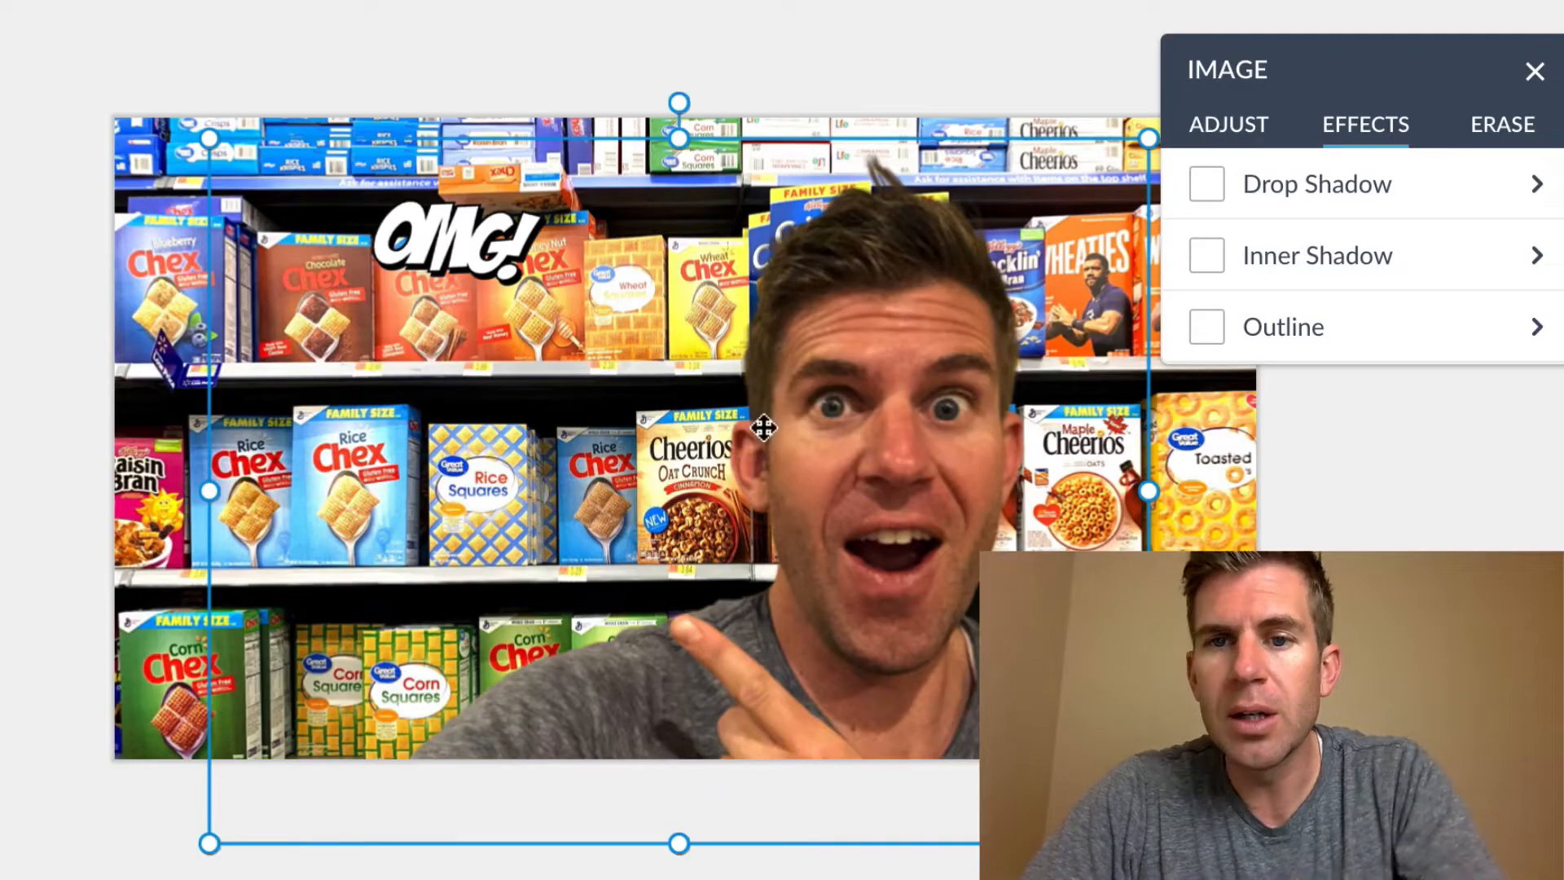
# Step: Give the man's cutout a pink outline and a black drop shadow with a distance of 28
pyautogui.click(1205, 329)
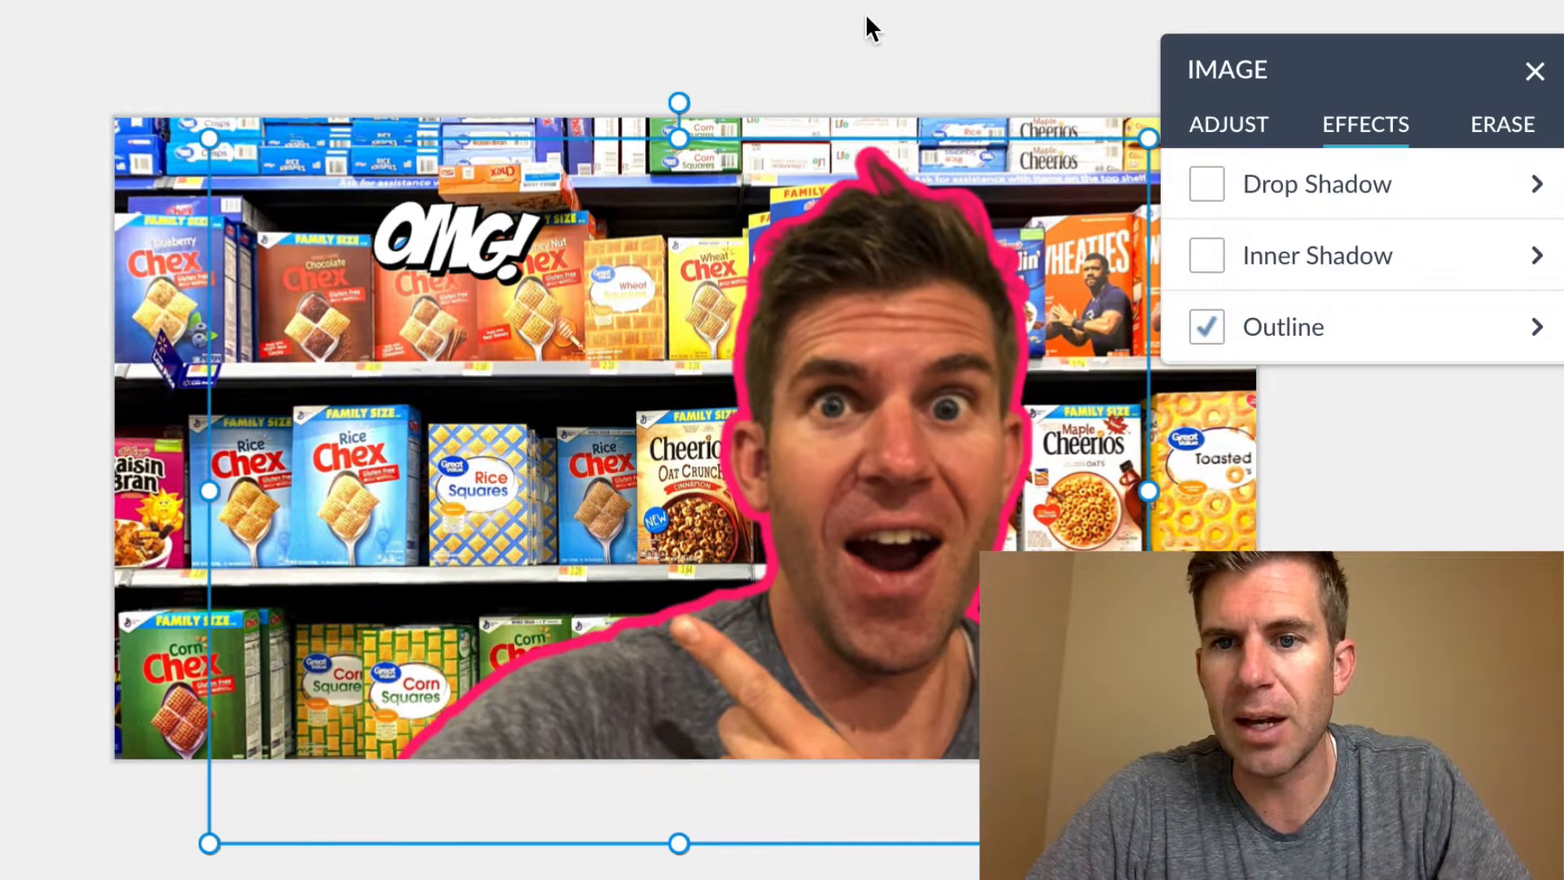
pyautogui.click(1506, 336)
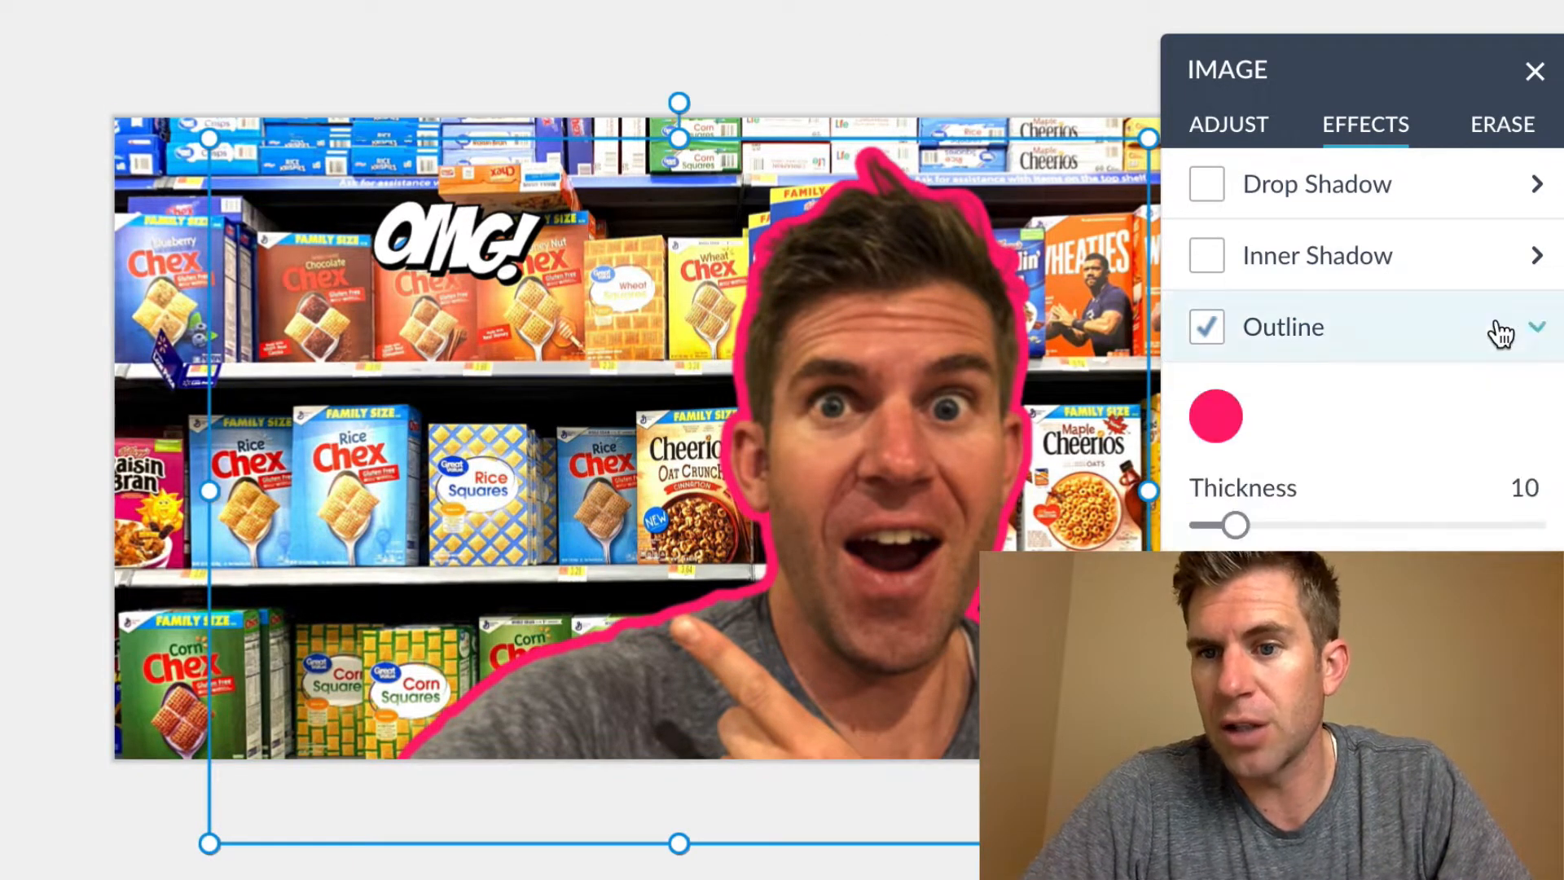
pyautogui.click(1215, 419)
pyautogui.moveTo(1013, 457); pyautogui.dragTo(780, 756)
pyautogui.moveTo(945, 489); pyautogui.dragTo(1082, 328)
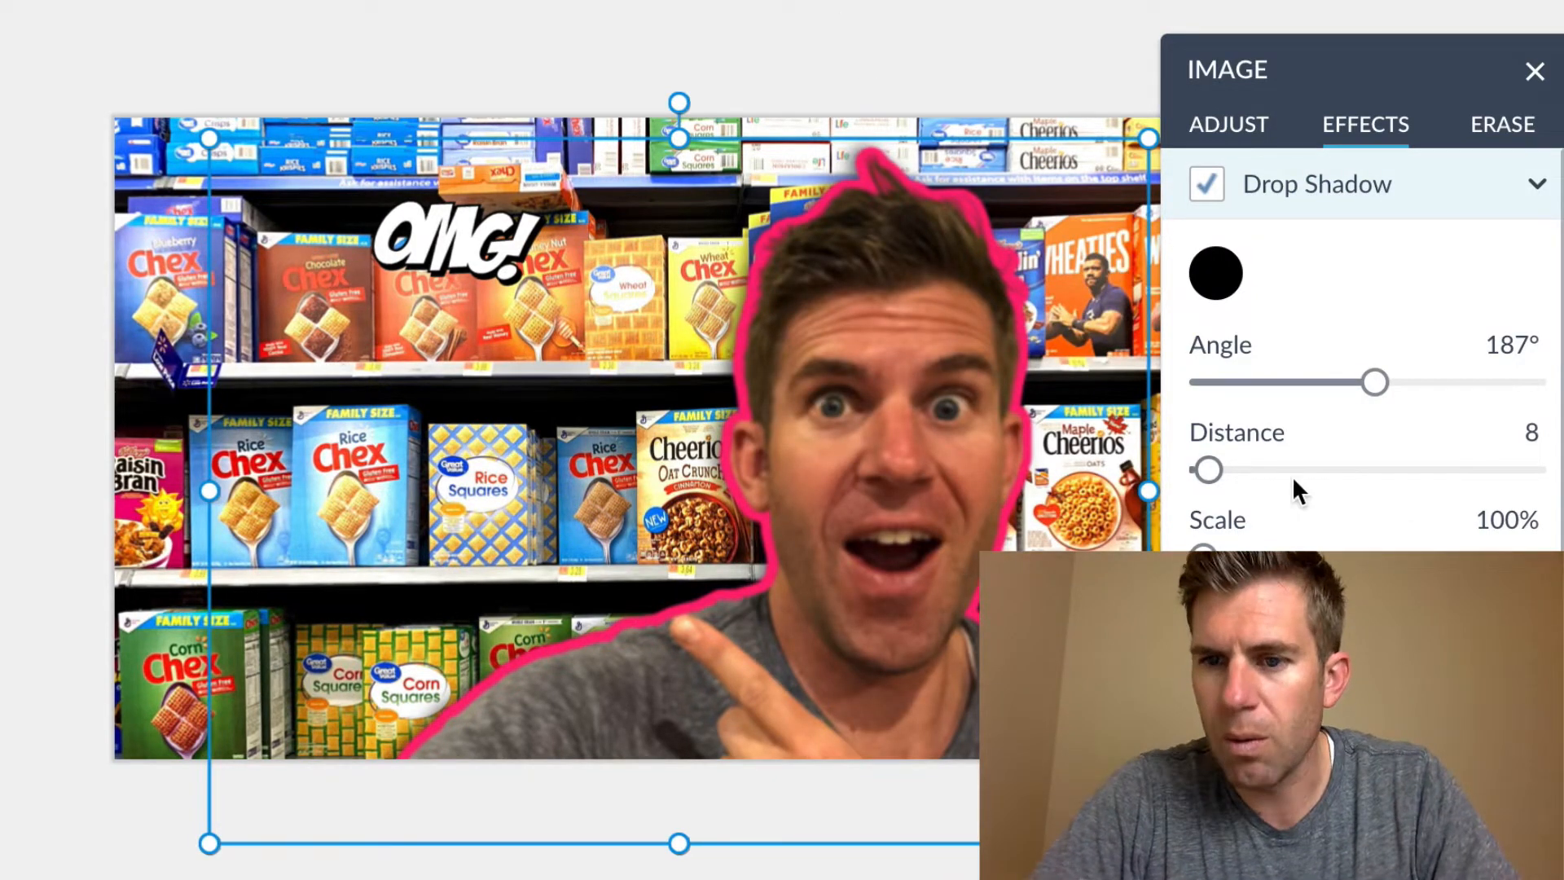
pyautogui.moveTo(1219, 472)
pyautogui.mouseDown()
pyautogui.moveTo(1249, 477)
pyautogui.moveTo(1211, 480)
pyautogui.mouseUp()
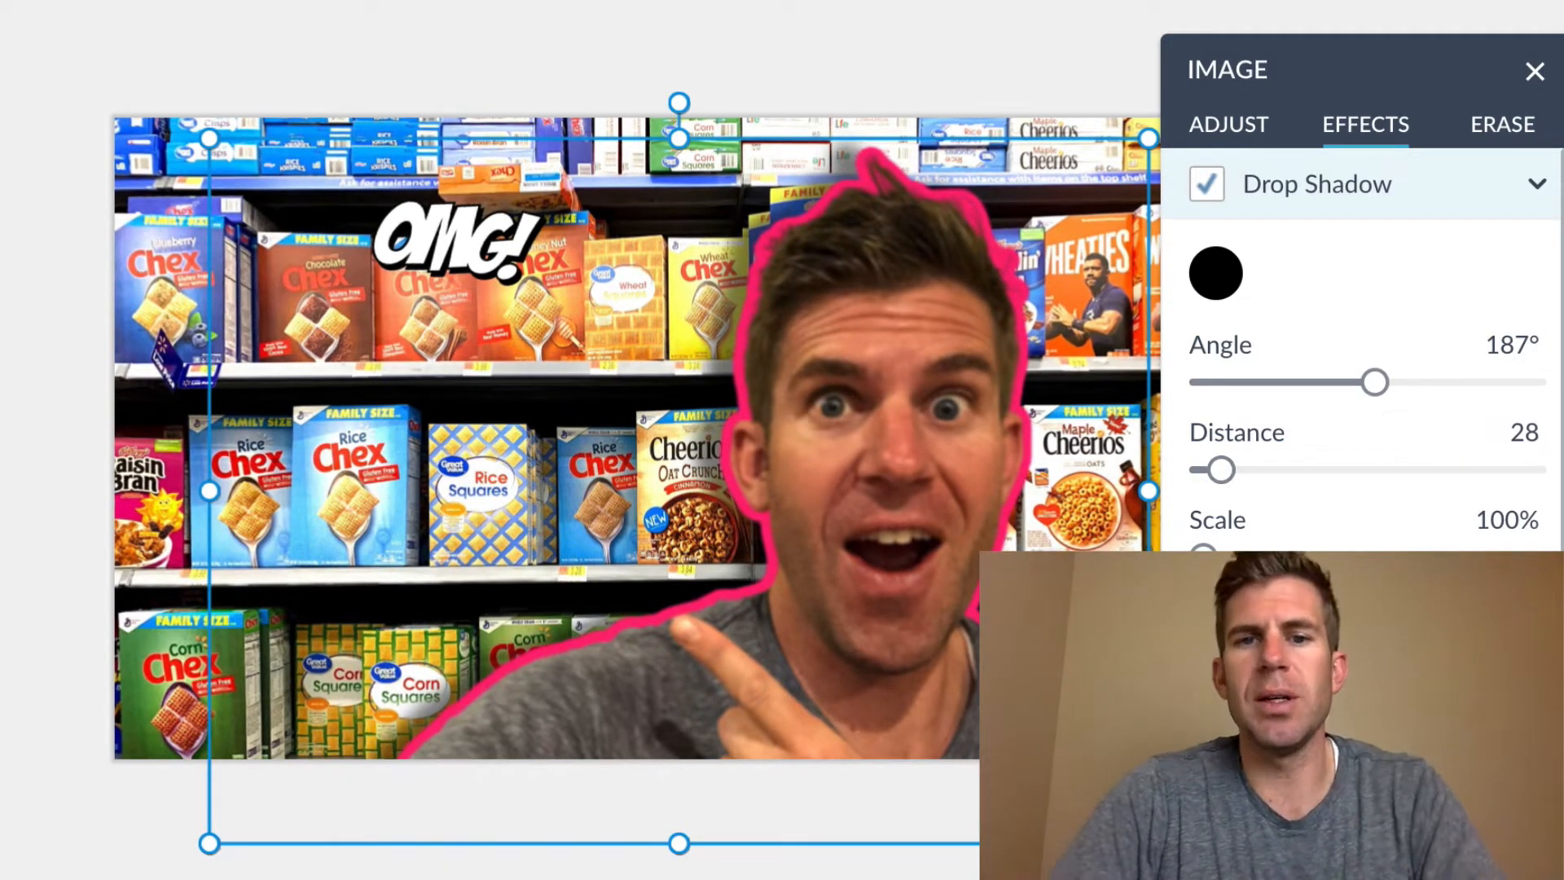
pyautogui.click(7, 135)
# Step: Move the man's cutout to the right side of the thumbnail and delete the remaining "OMG!" graphic
pyautogui.click(432, 253)
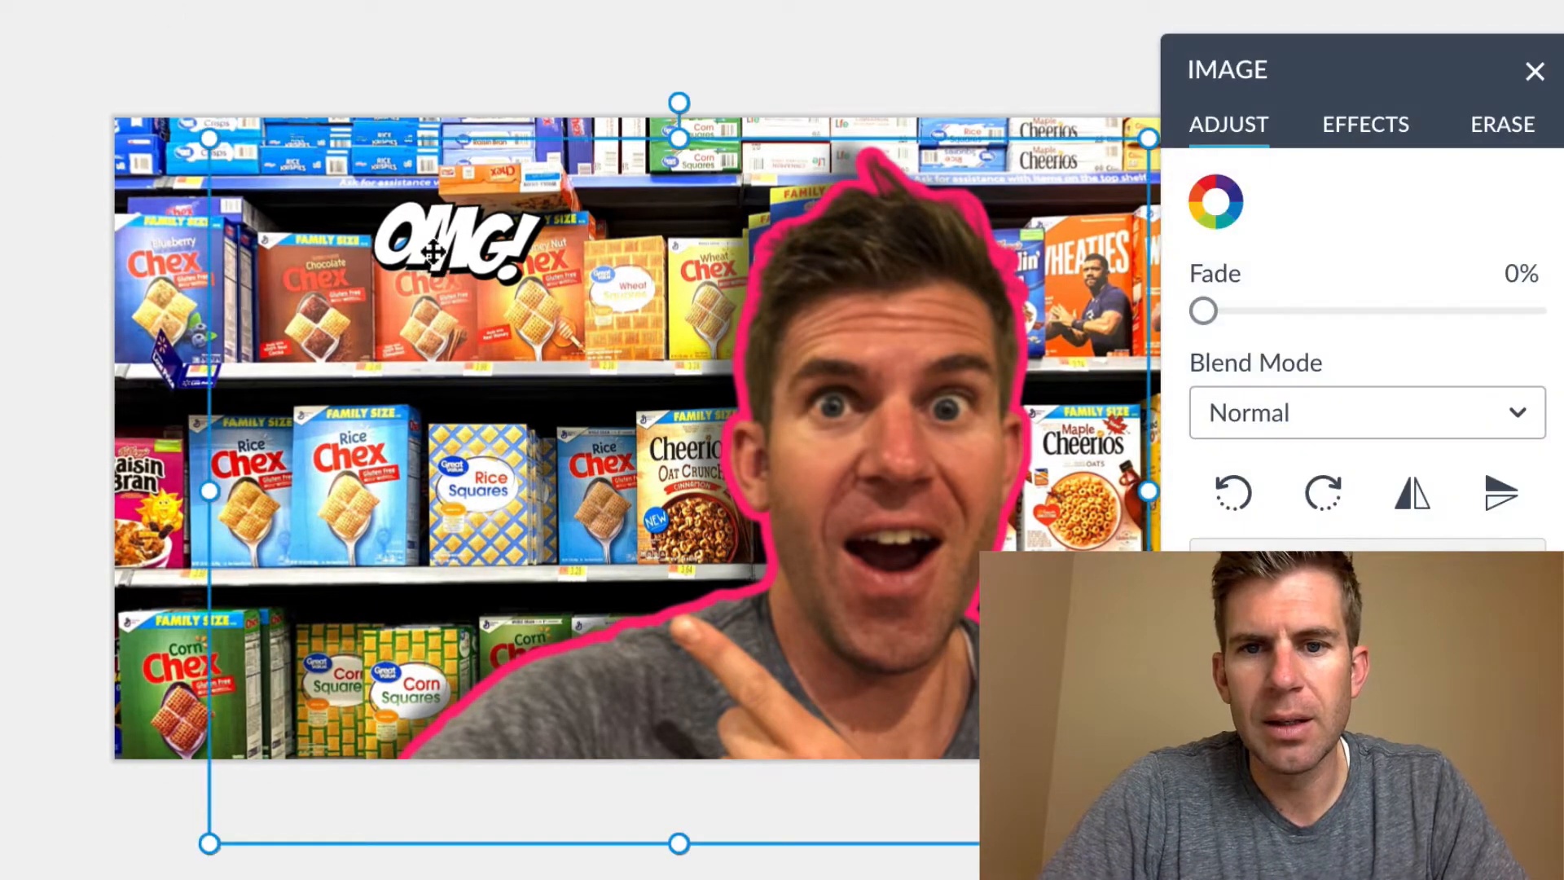
pyautogui.moveTo(462, 231); pyautogui.dragTo(610, 370)
pyautogui.click(422, 218)
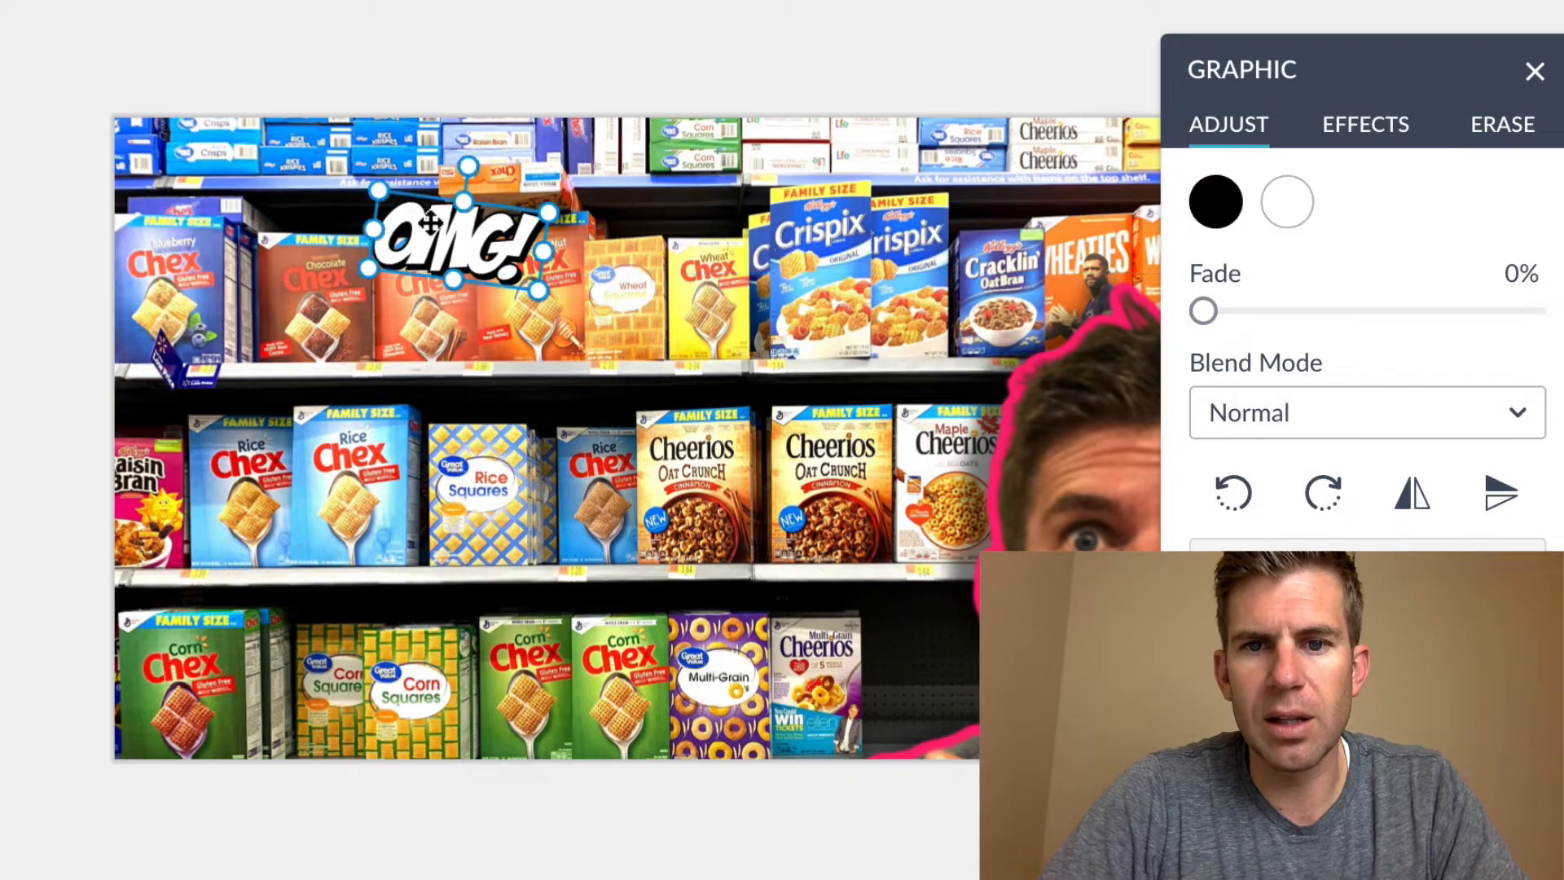
pyautogui.moveTo(422, 218); pyautogui.dragTo(227, 228)
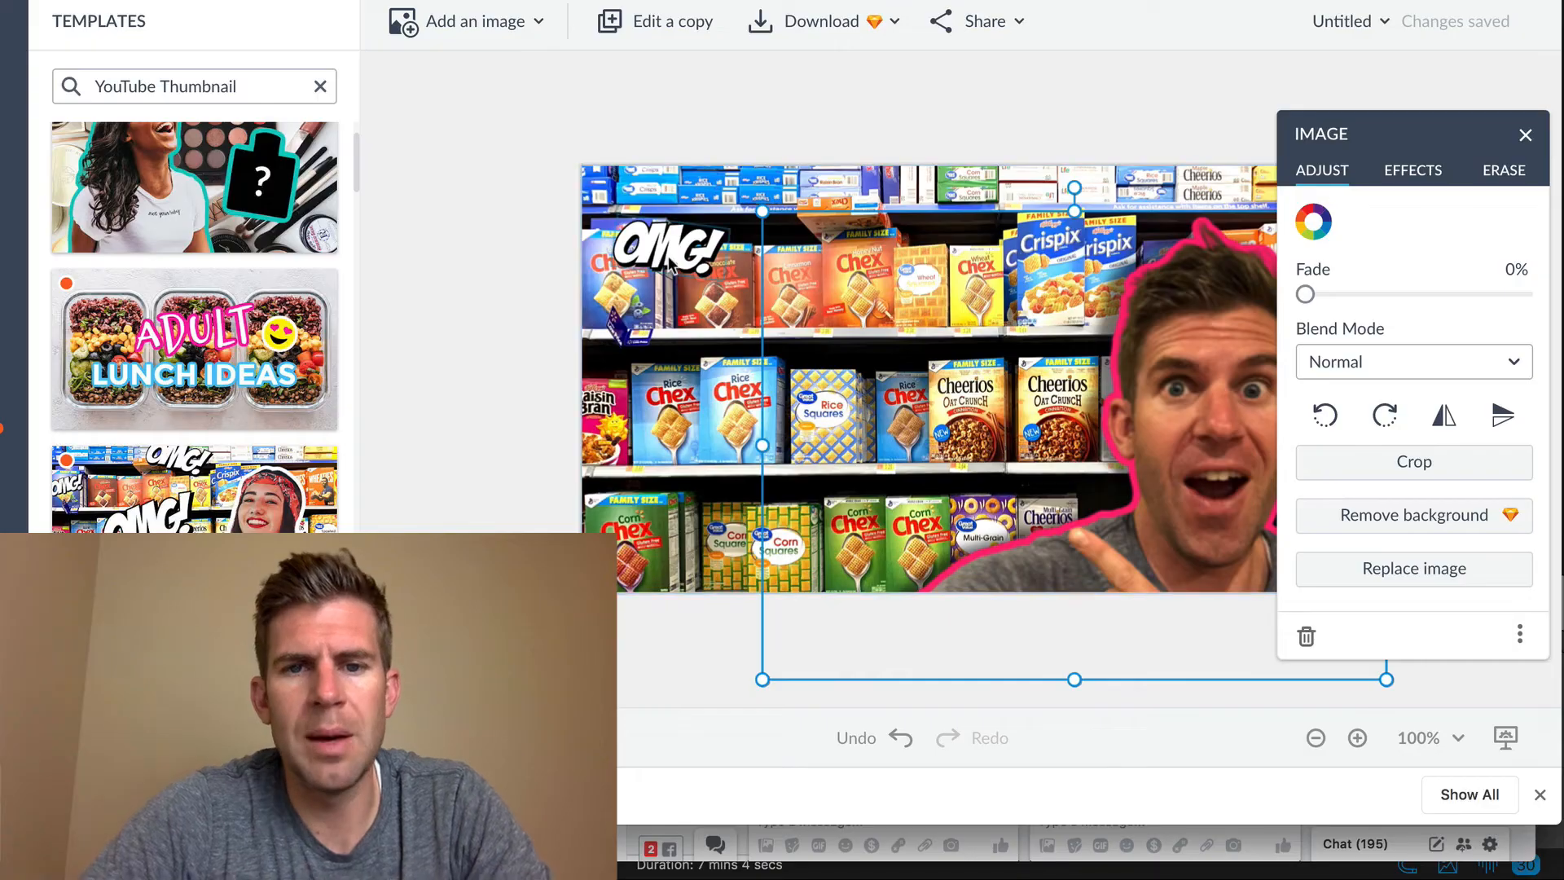
pyautogui.click(670, 266)
pyautogui.press('Delete')
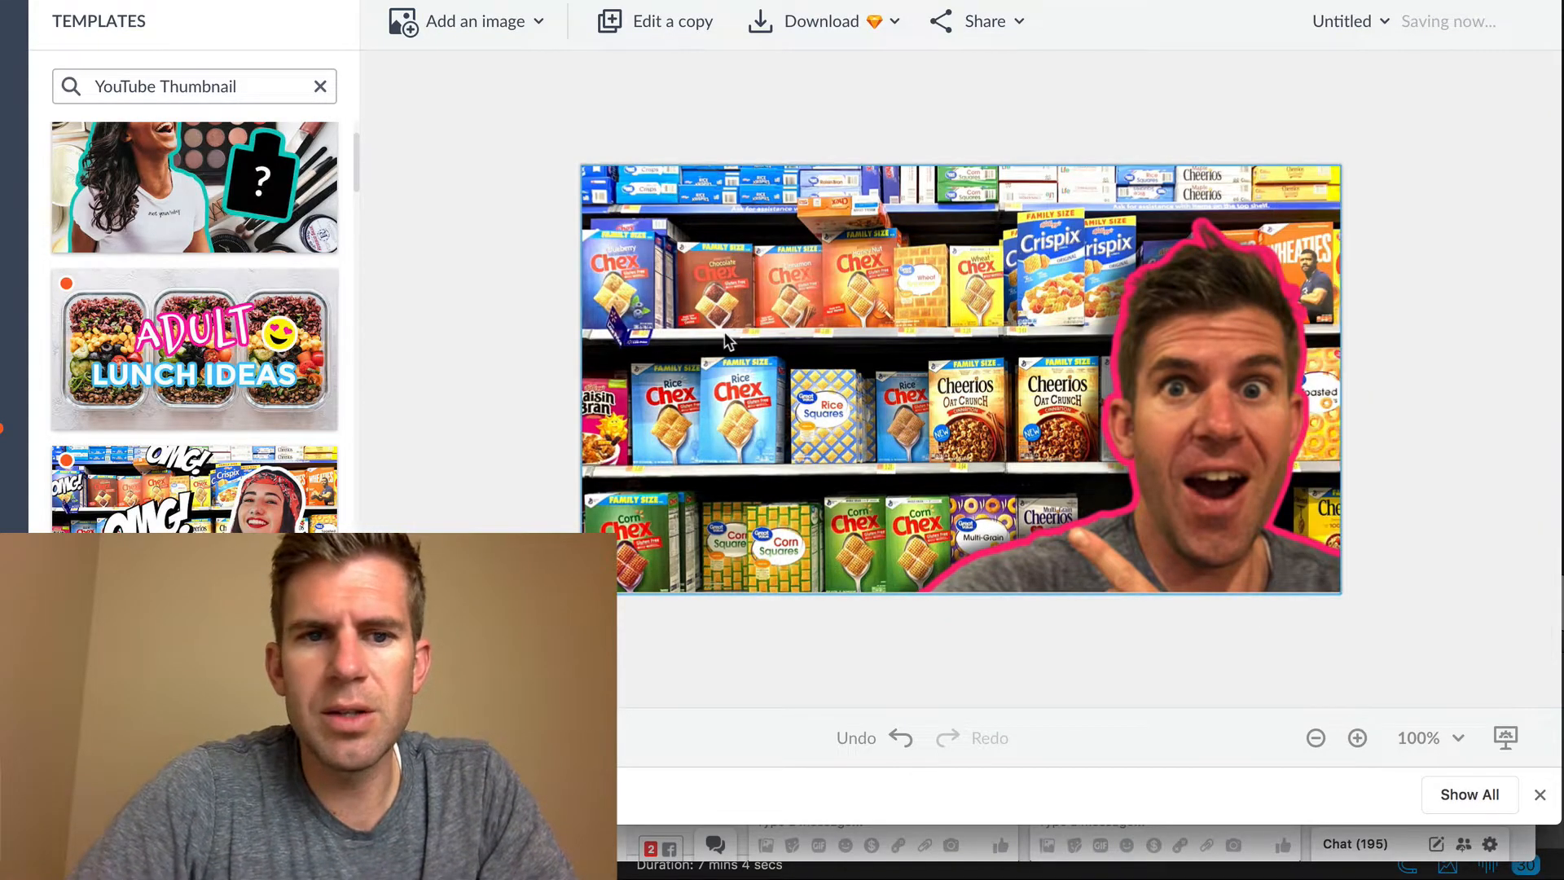
# Step: Add a text box reading "HOW TO" over the upper cereal shelf
pyautogui.click(5, 359)
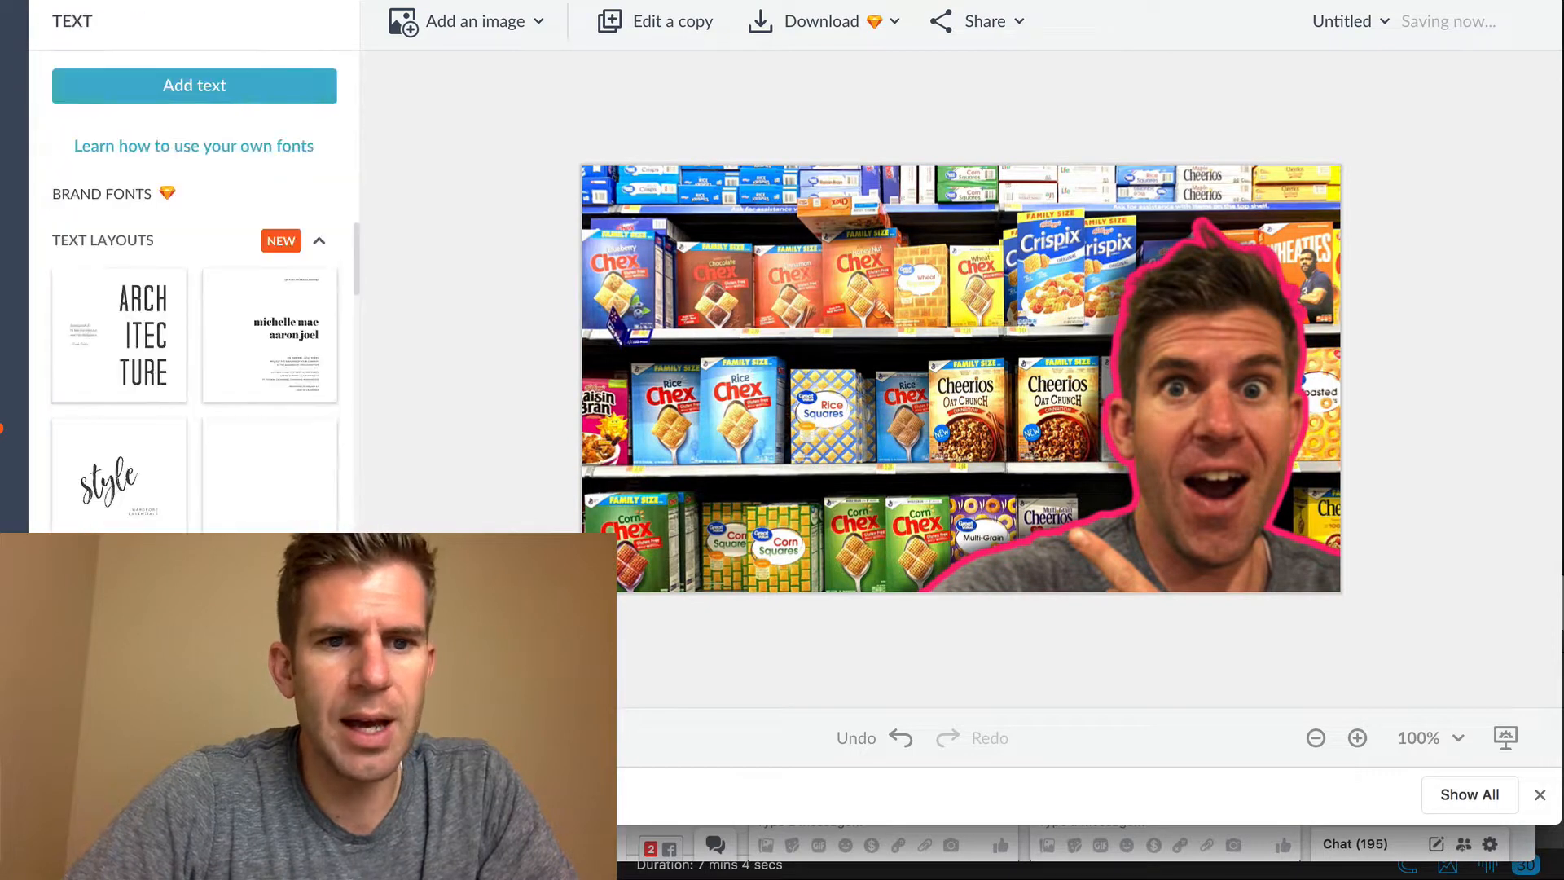
pyautogui.scroll(-10, 123, 324)
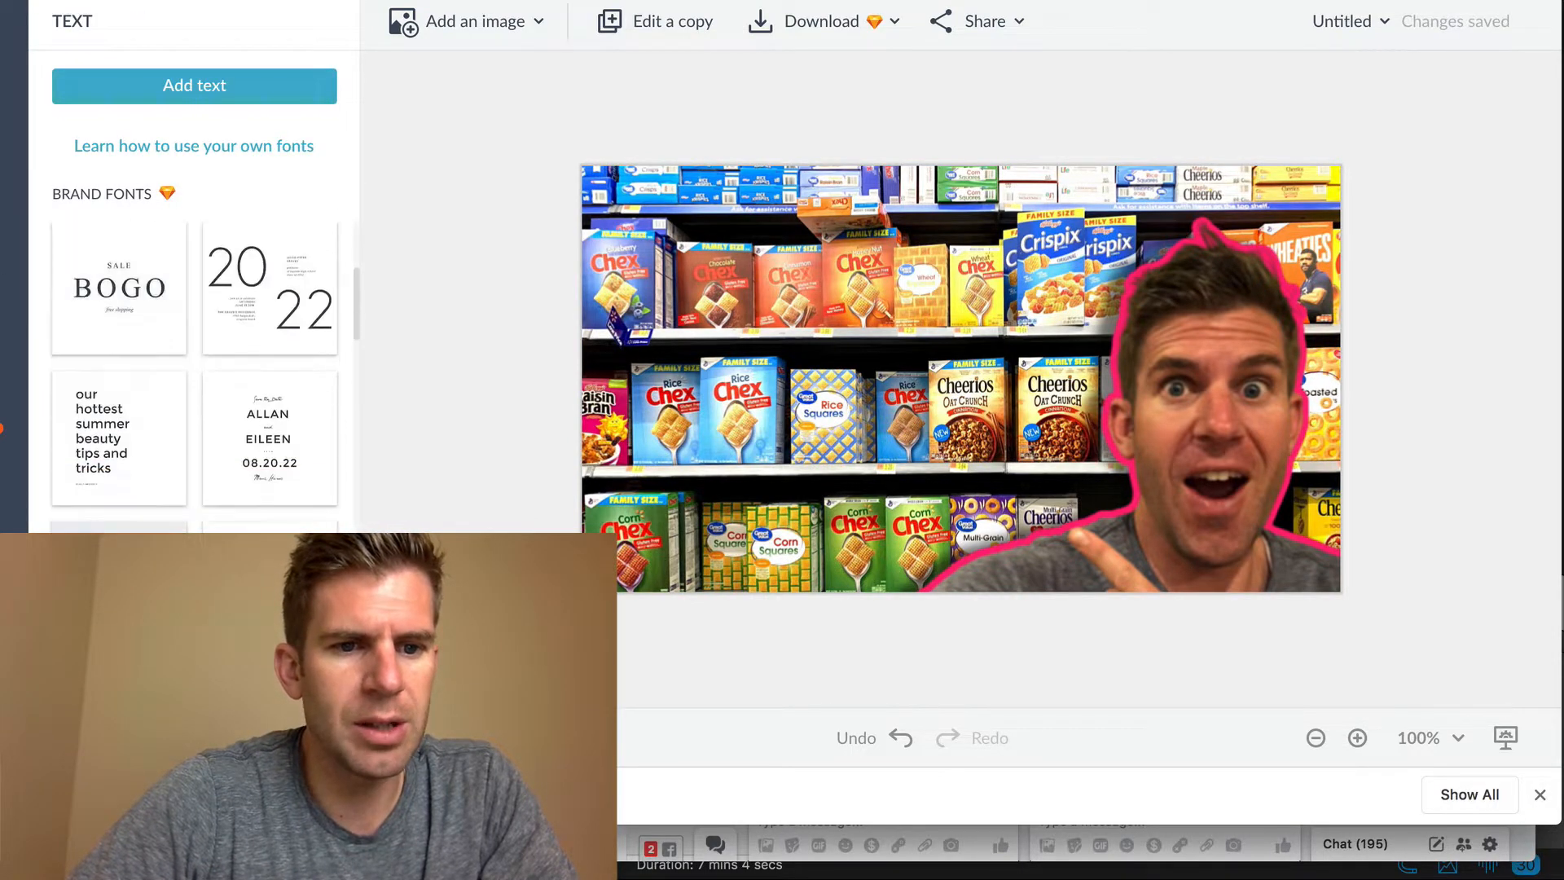
pyautogui.click(200, 89)
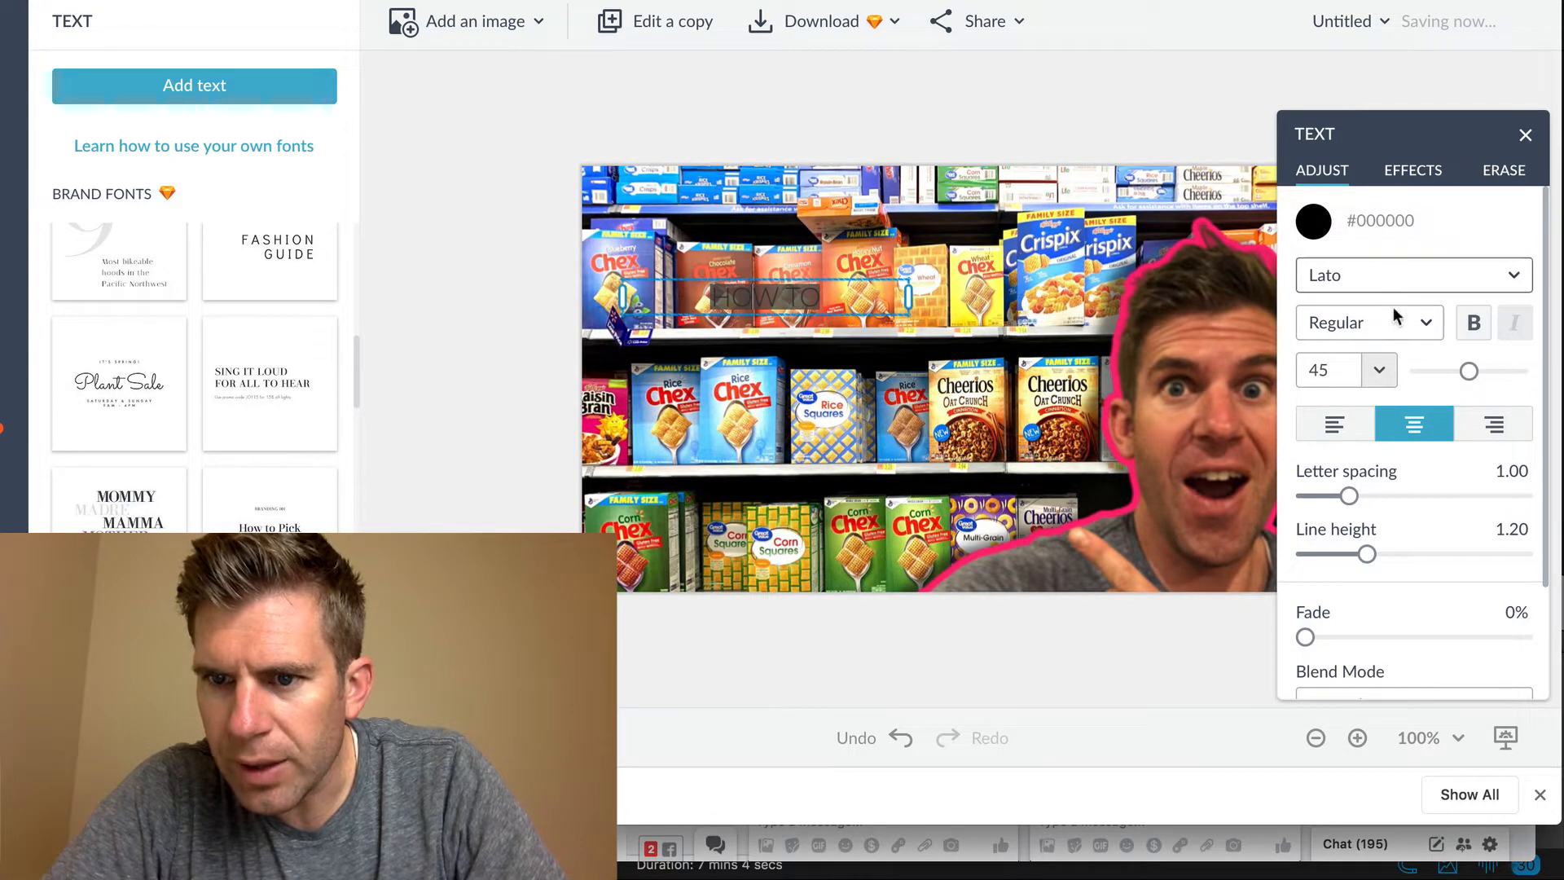
# Step: Try the bold style on the "HOW TO" text and change its font to Alter Ego
pyautogui.click(1427, 330)
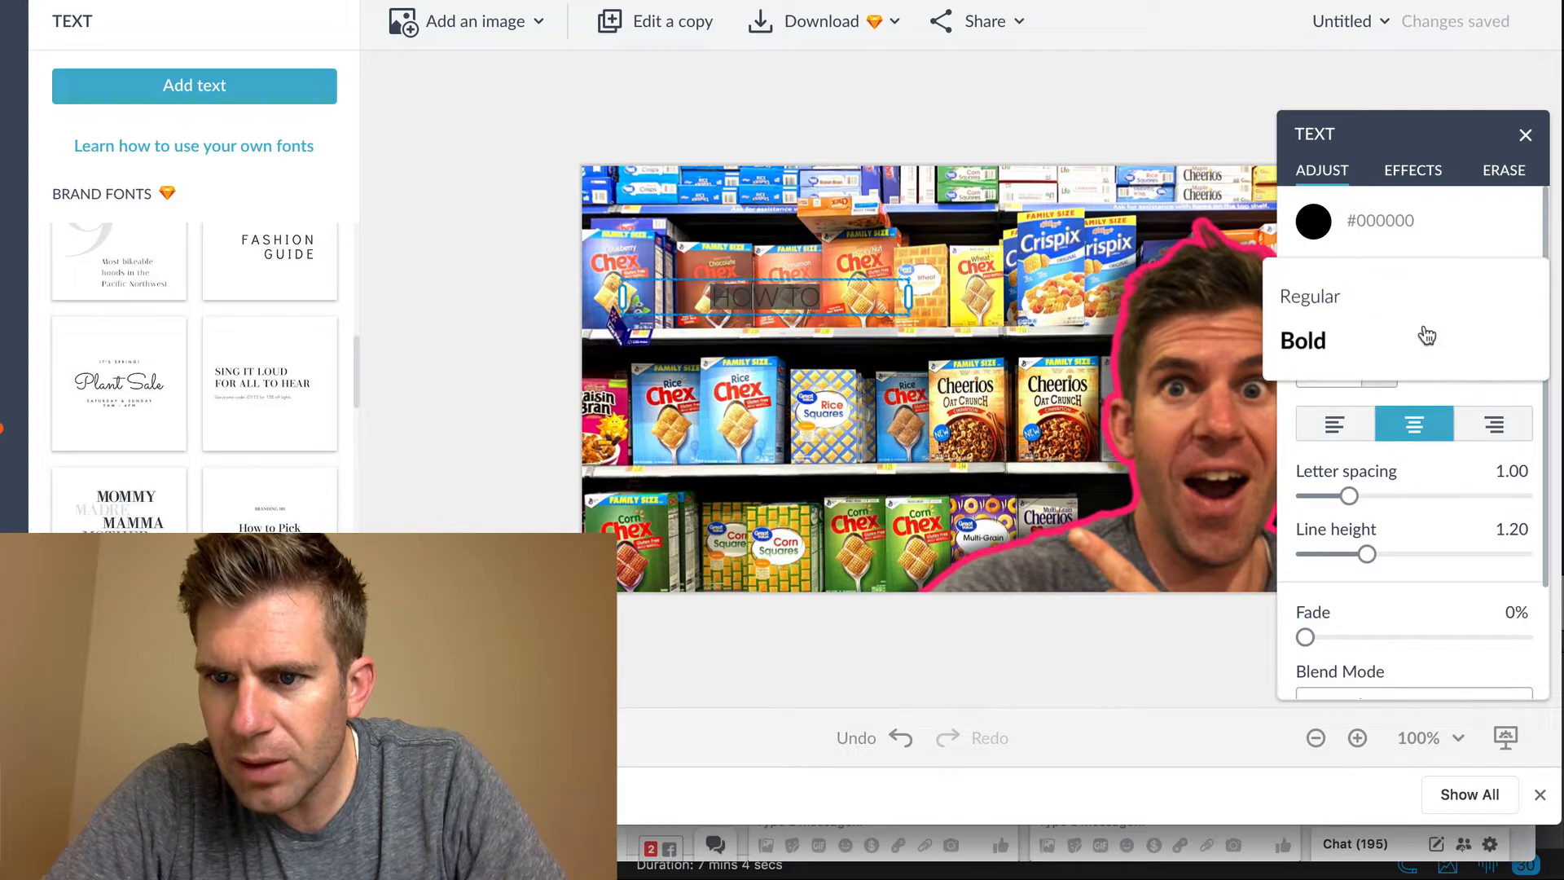
pyautogui.click(1336, 356)
pyautogui.click(1375, 266)
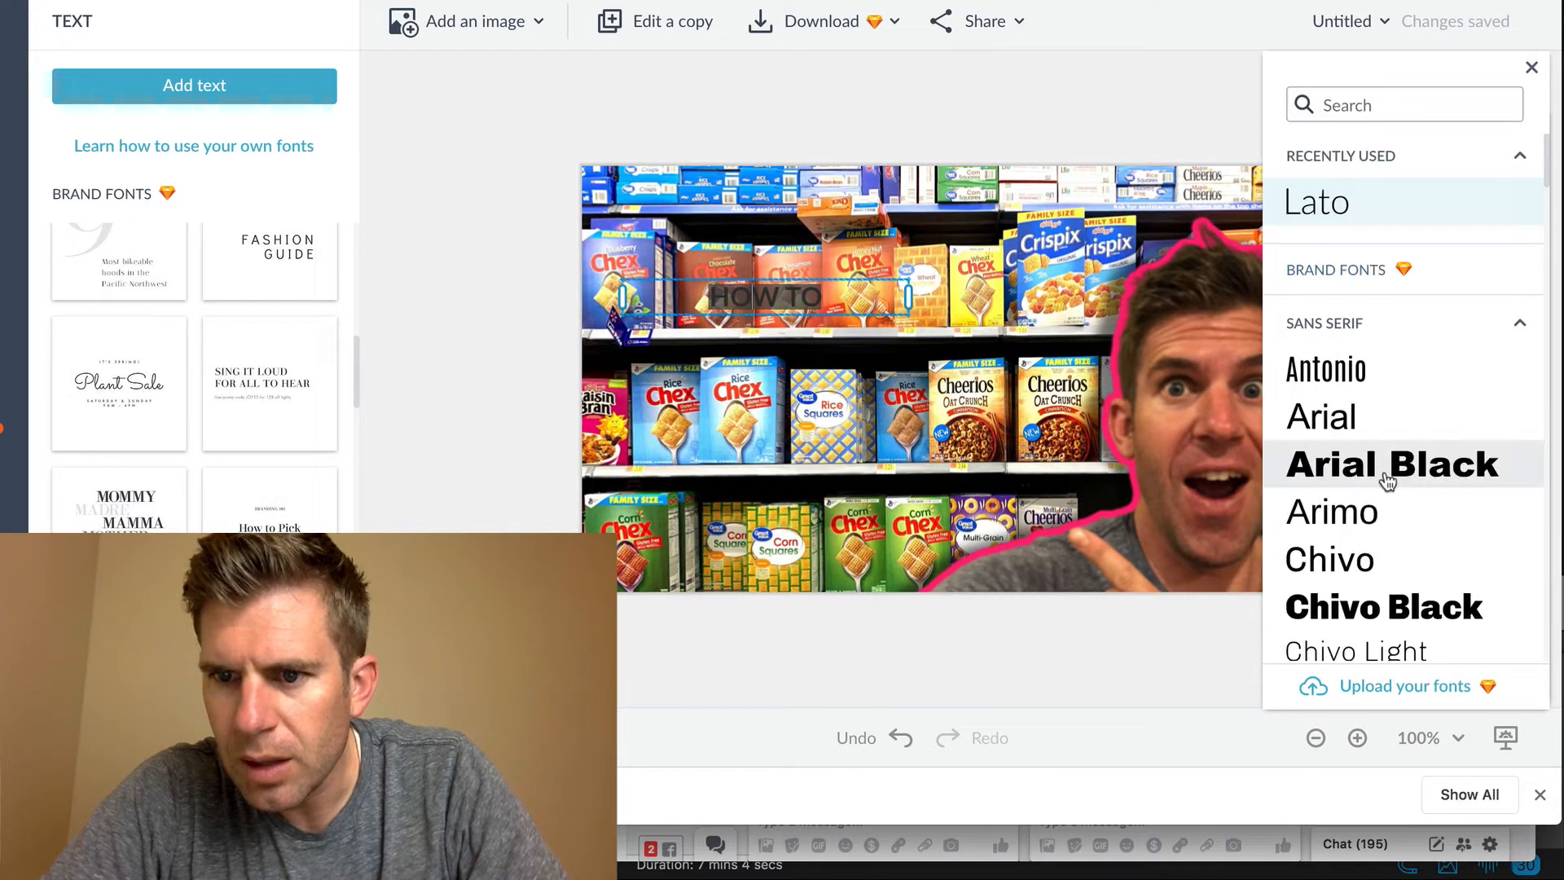
pyautogui.scroll(-3, 1393, 521)
pyautogui.scroll(-3, 1401, 468)
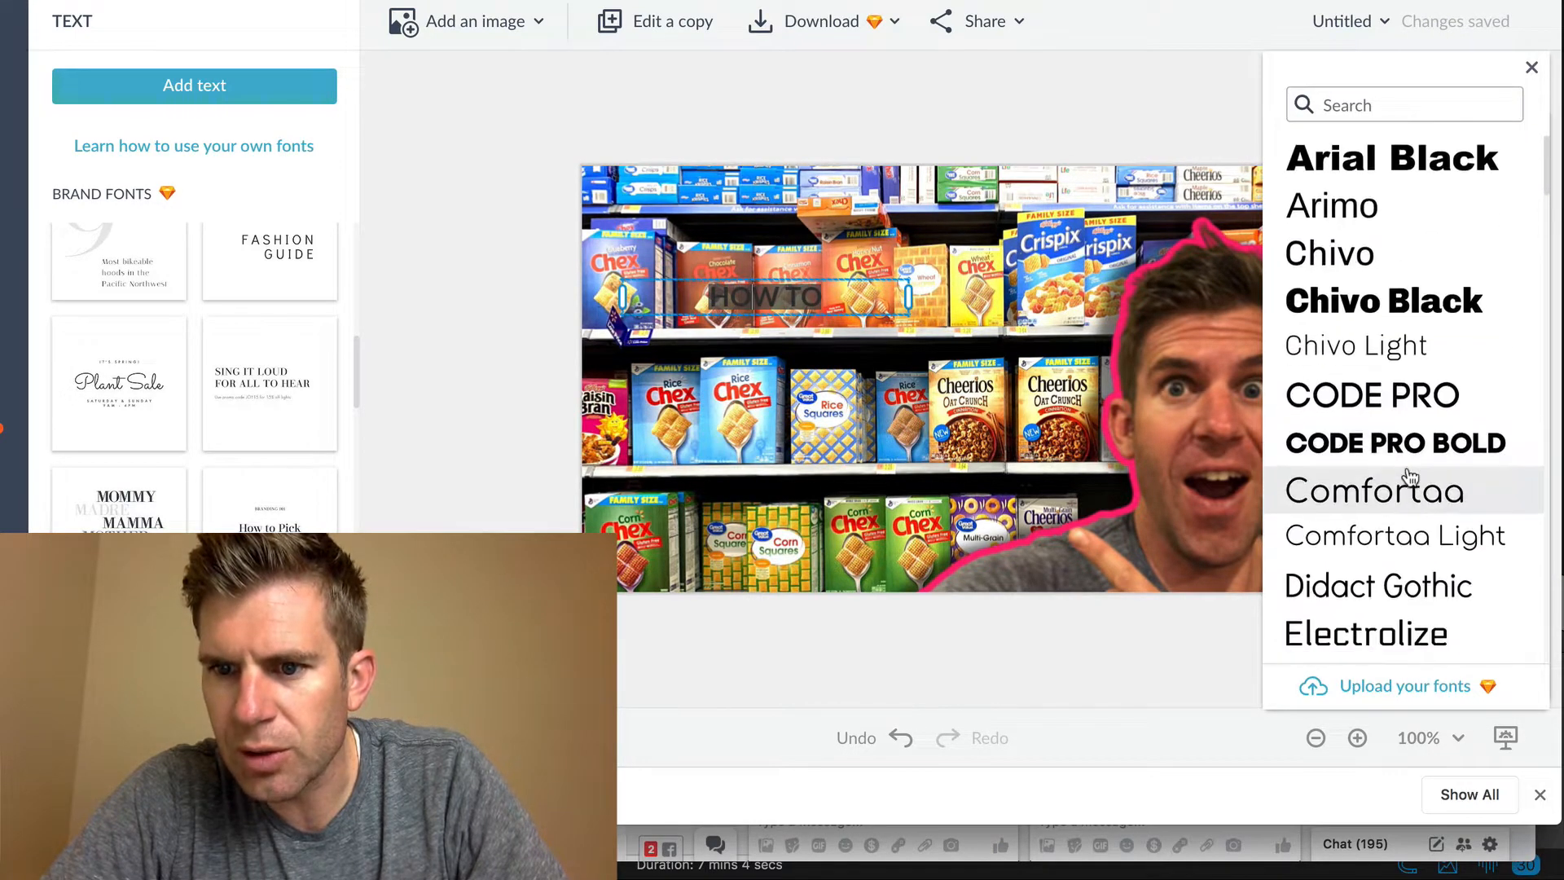
pyautogui.scroll(-1, 1417, 468)
pyautogui.scroll(1, 1414, 480)
pyautogui.click(1410, 482)
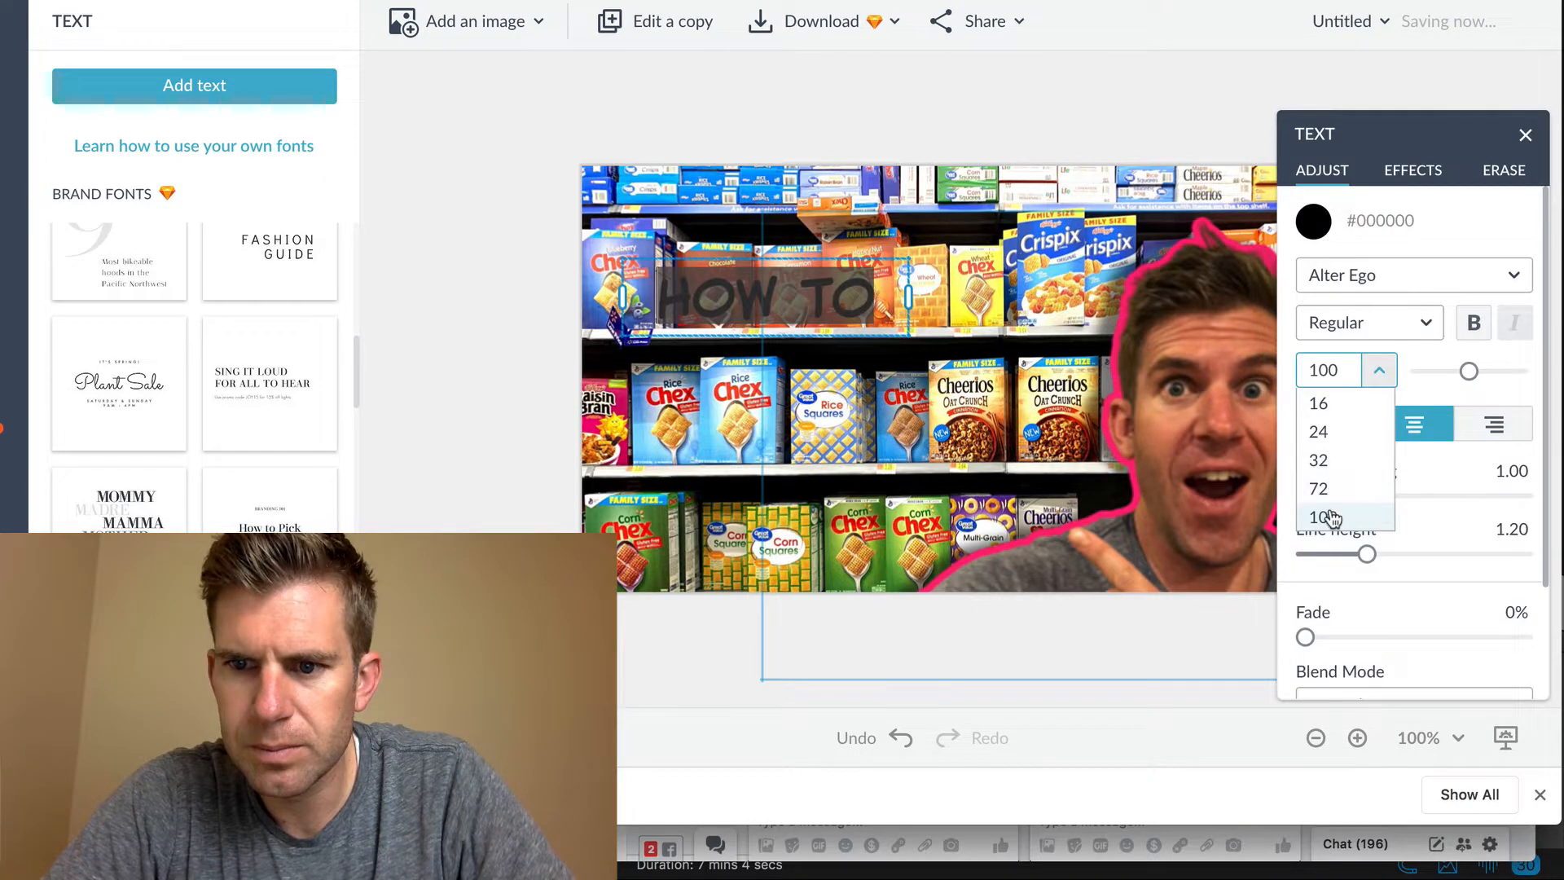
# Step: Set the "HOW TO" text's font size to 200
pyautogui.click(1323, 489)
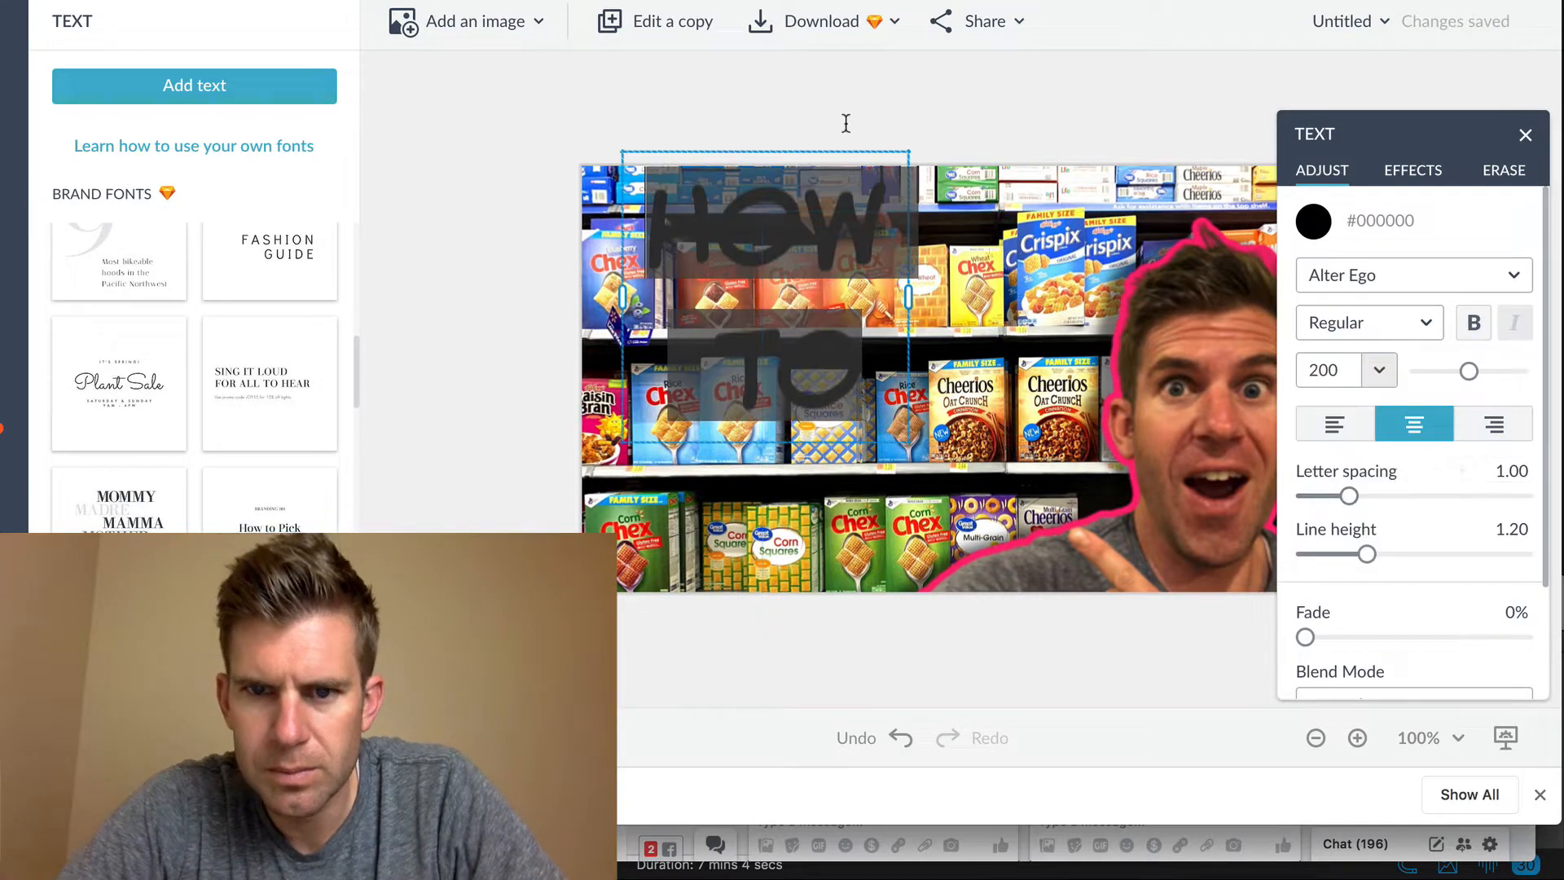
pyautogui.click(706, 126)
# Step: Delete the cereal-shelf background image from the thumbnail
pyautogui.doubleClick(624, 502)
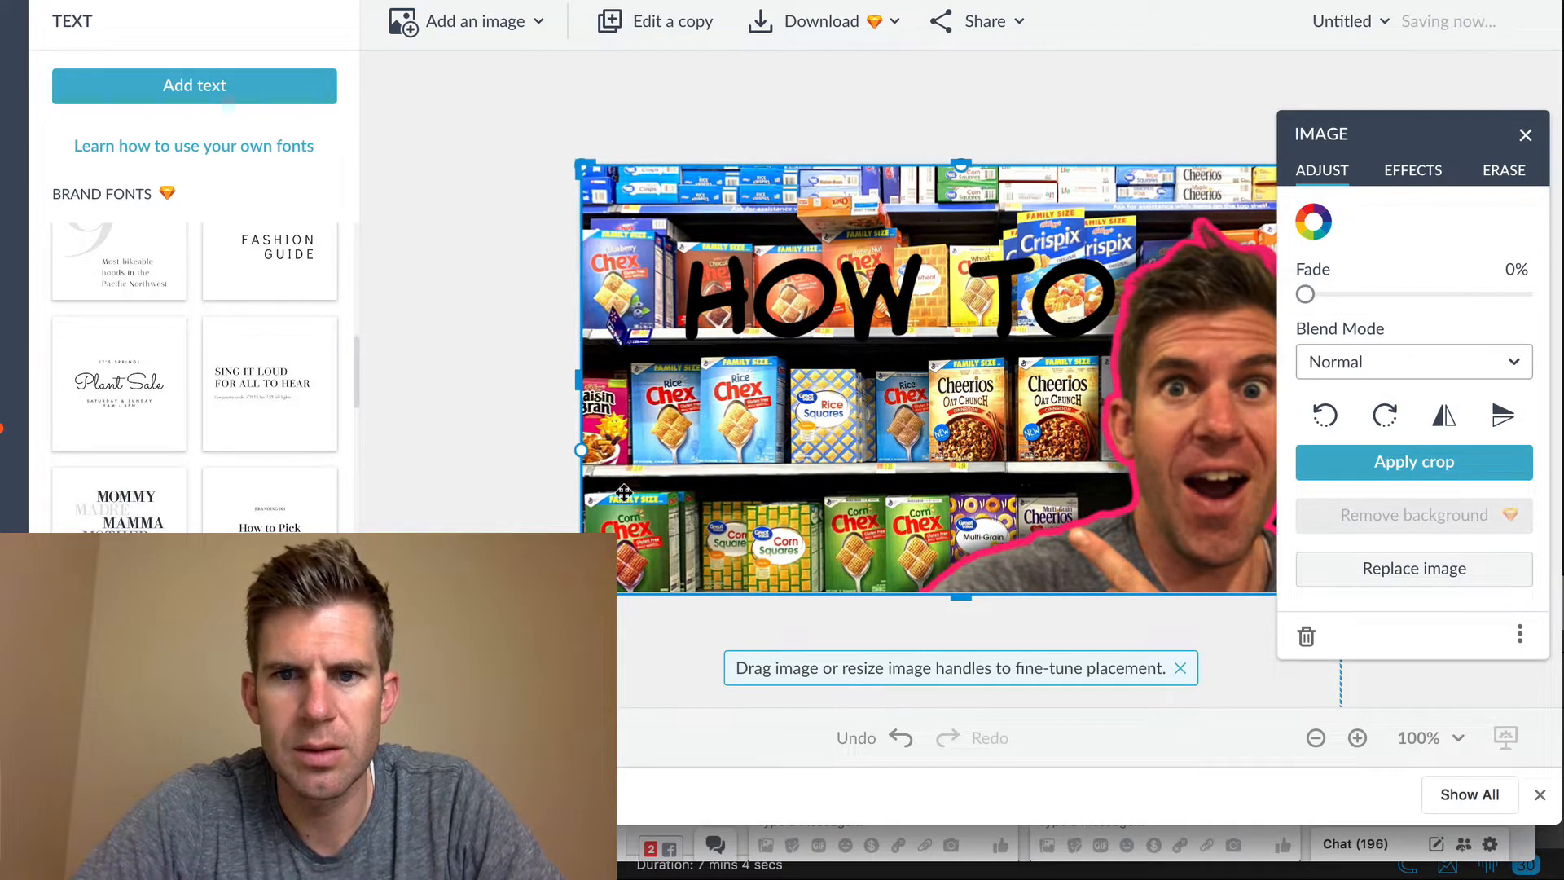
pyautogui.click(695, 119)
pyautogui.click(612, 355)
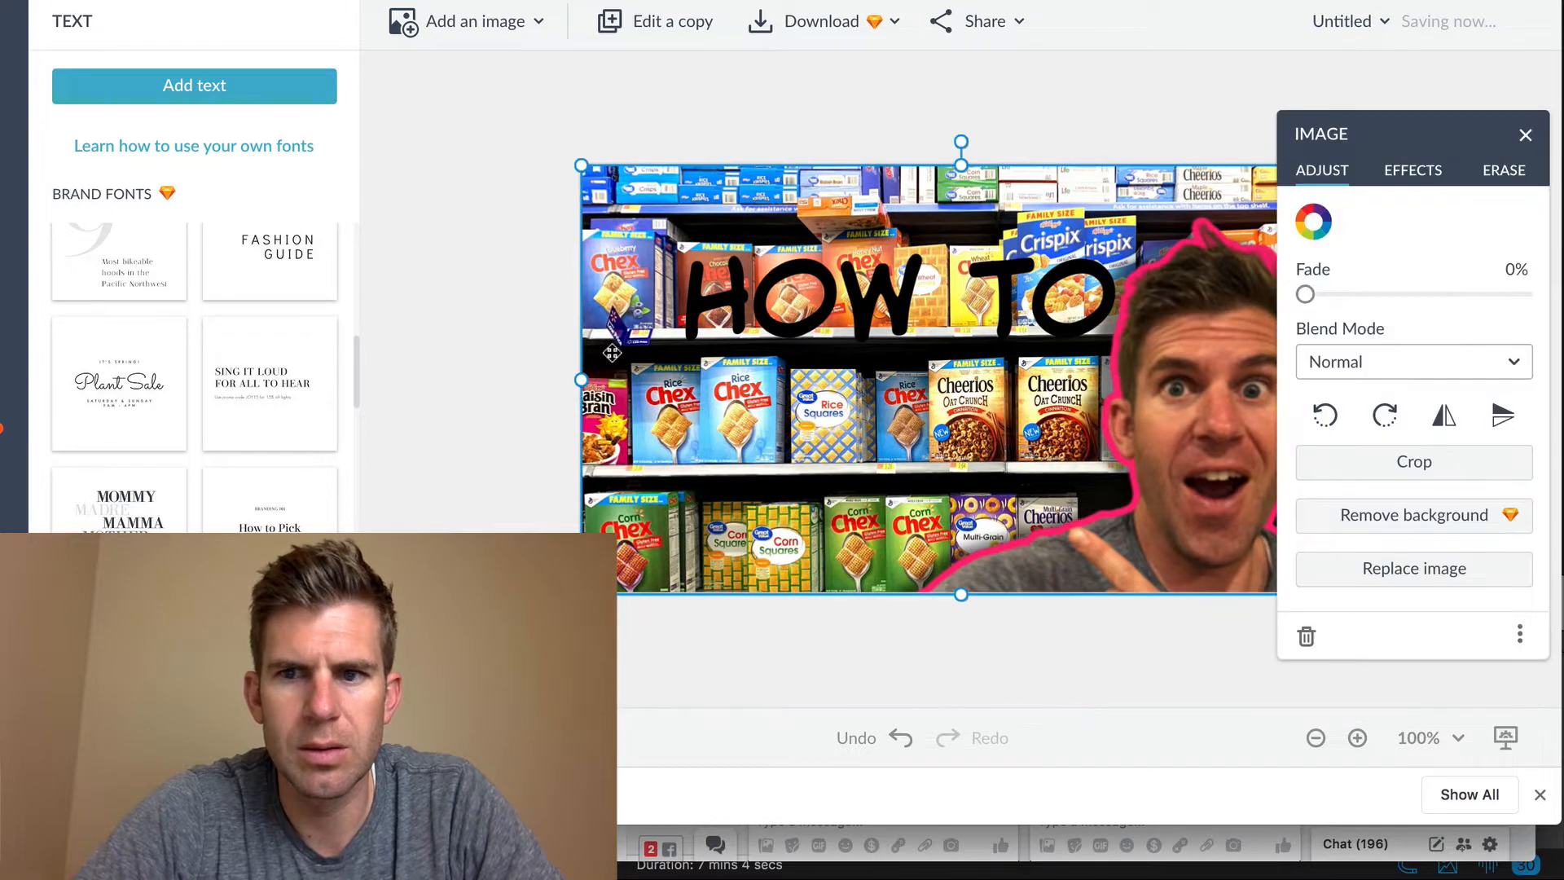
pyautogui.click(1302, 636)
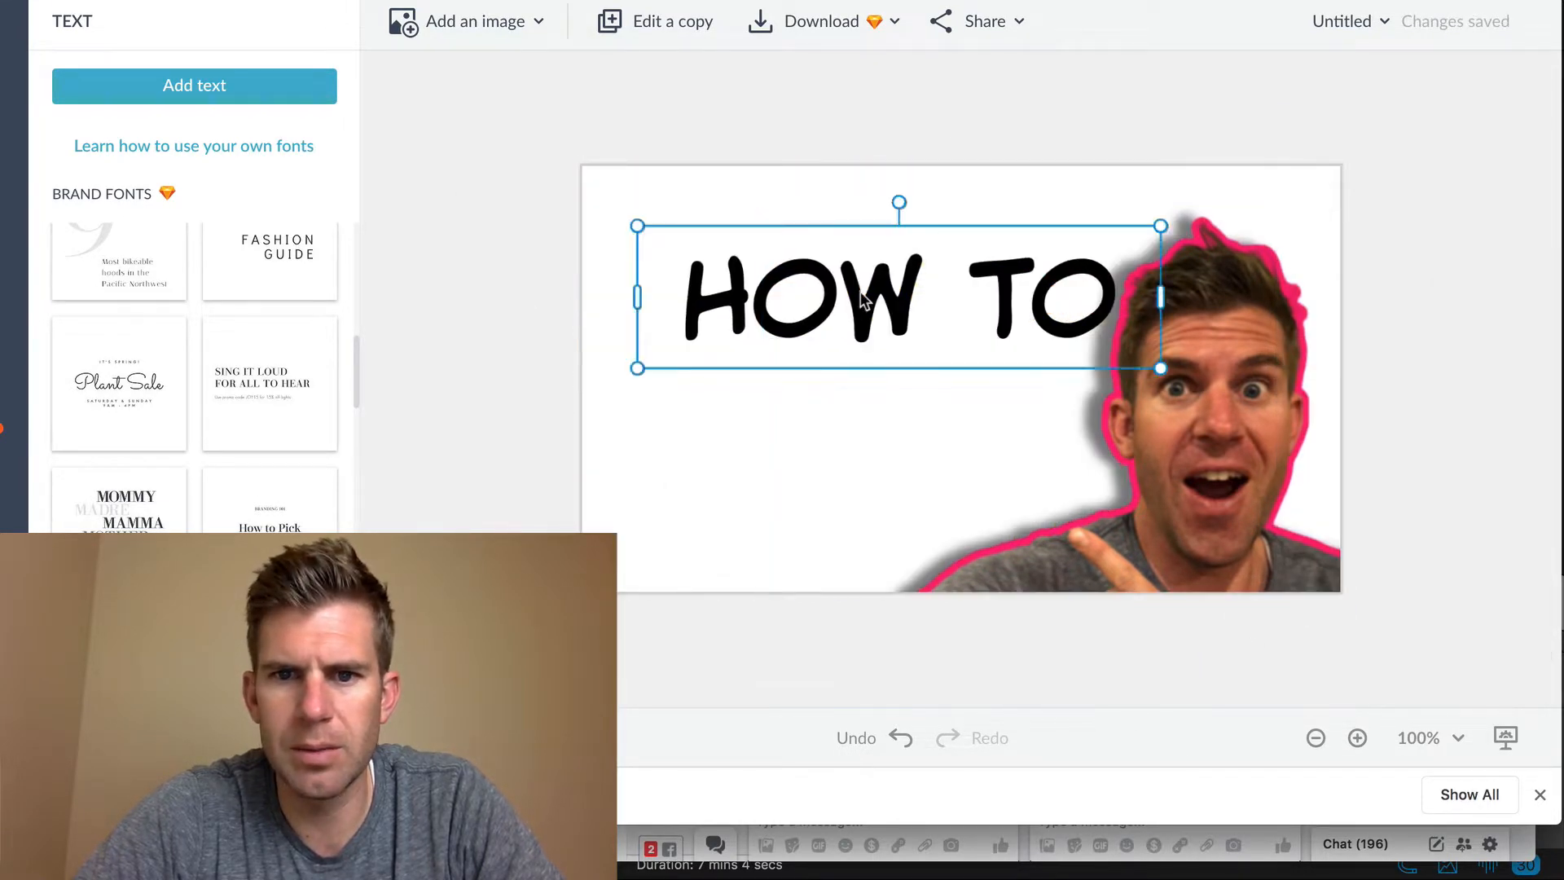
# Step: Move the "HOW TO" text toward the thumbnail's upper-left corner and shift the man's cutout upward and slightly left
pyautogui.moveTo(864, 300); pyautogui.dragTo(794, 264)
pyautogui.click(1134, 419)
pyautogui.moveTo(1133, 418); pyautogui.dragTo(1119, 368)
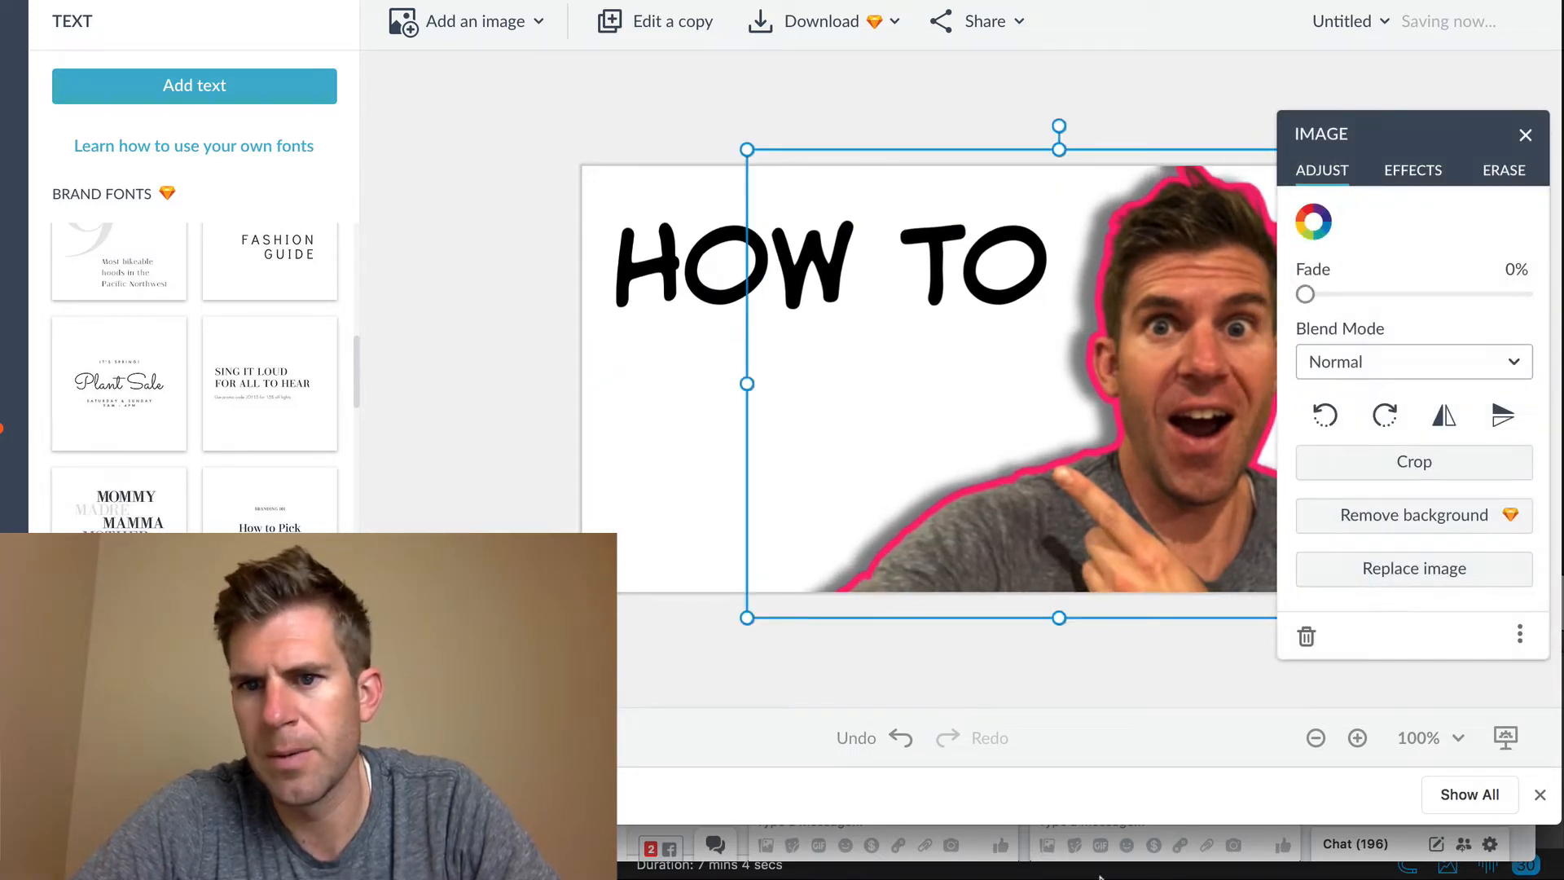
# Step: Scale the "HOW TO" text down to size 154, tilt it slightly upward to the right, and place it in the upper-left corner
pyautogui.click(643, 281)
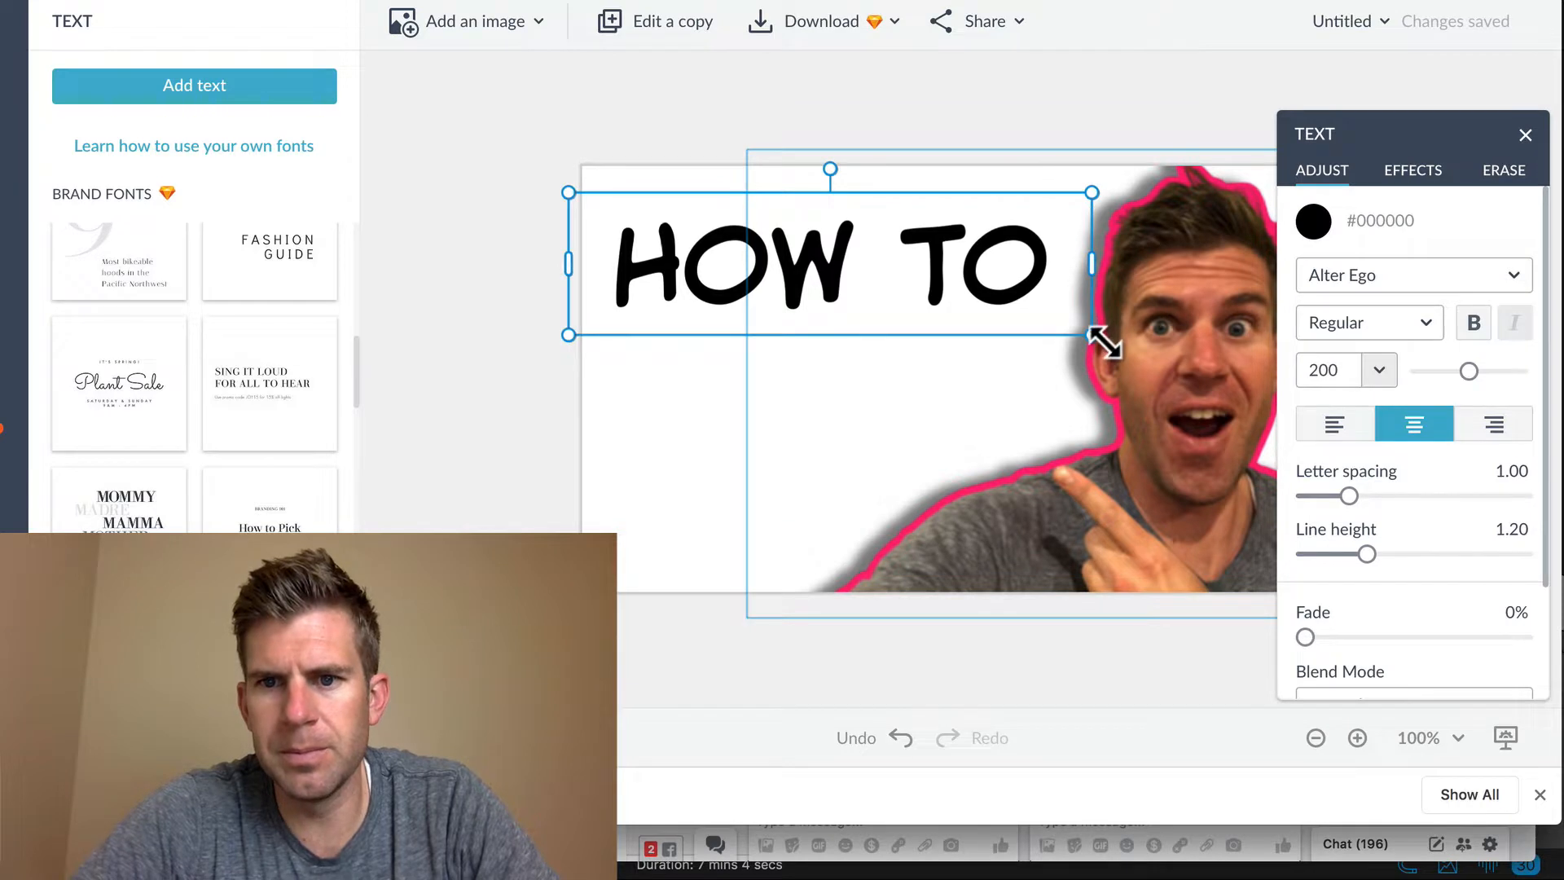
pyautogui.moveTo(1097, 338); pyautogui.dragTo(977, 312)
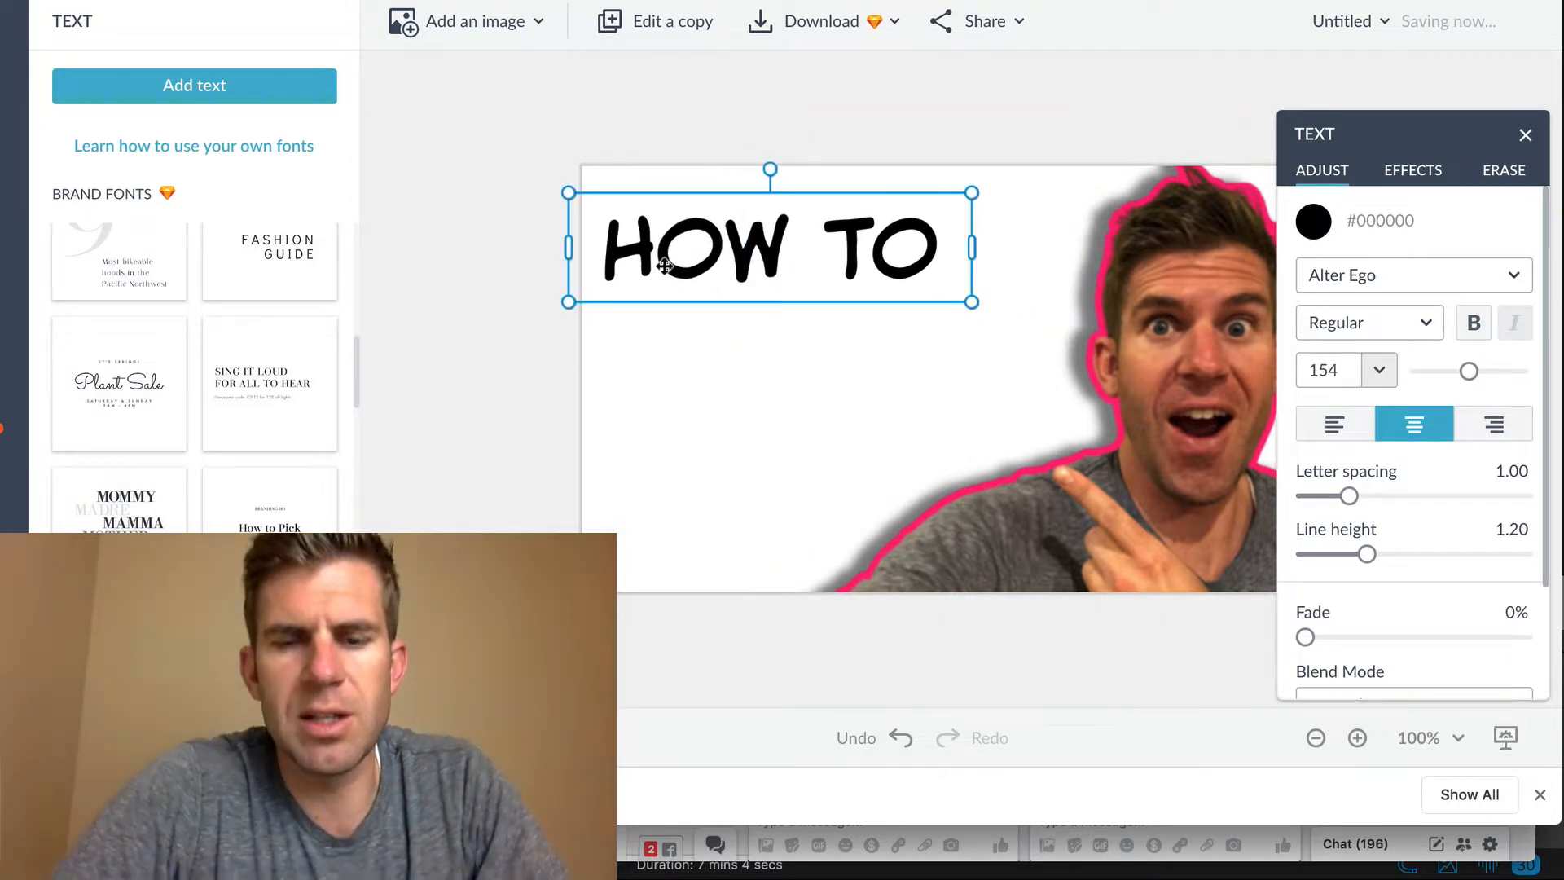
pyautogui.moveTo(770, 169); pyautogui.dragTo(784, 182)
pyautogui.moveTo(693, 278); pyautogui.dragTo(687, 261)
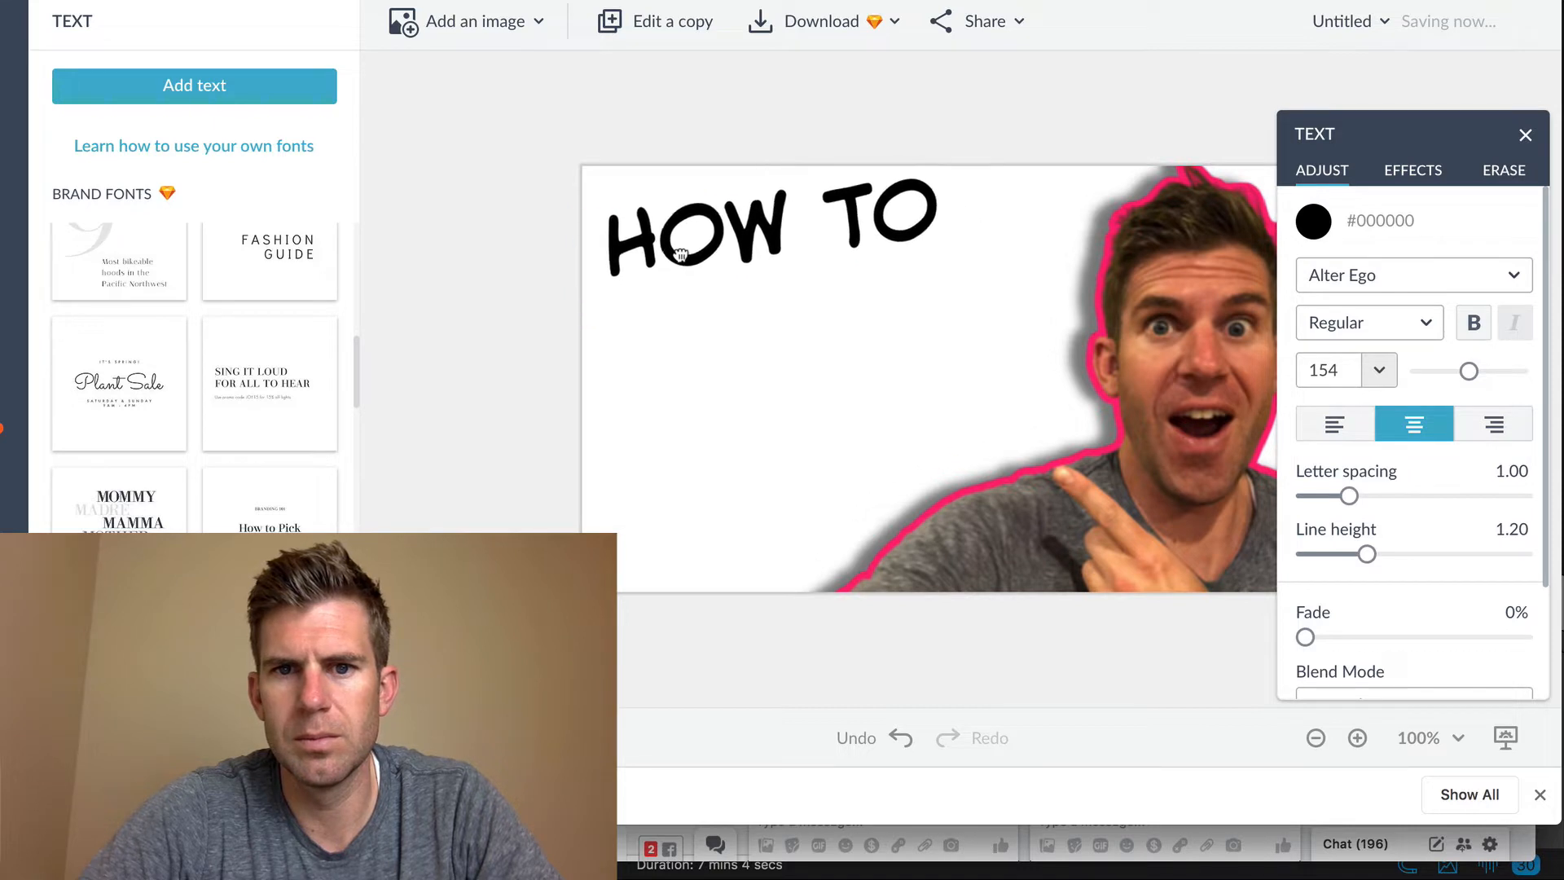
# Step: Duplicate the "HOW TO" text below the original, change the copy to "STEP BY STEP" and widen its text box
pyautogui.press('super+v')
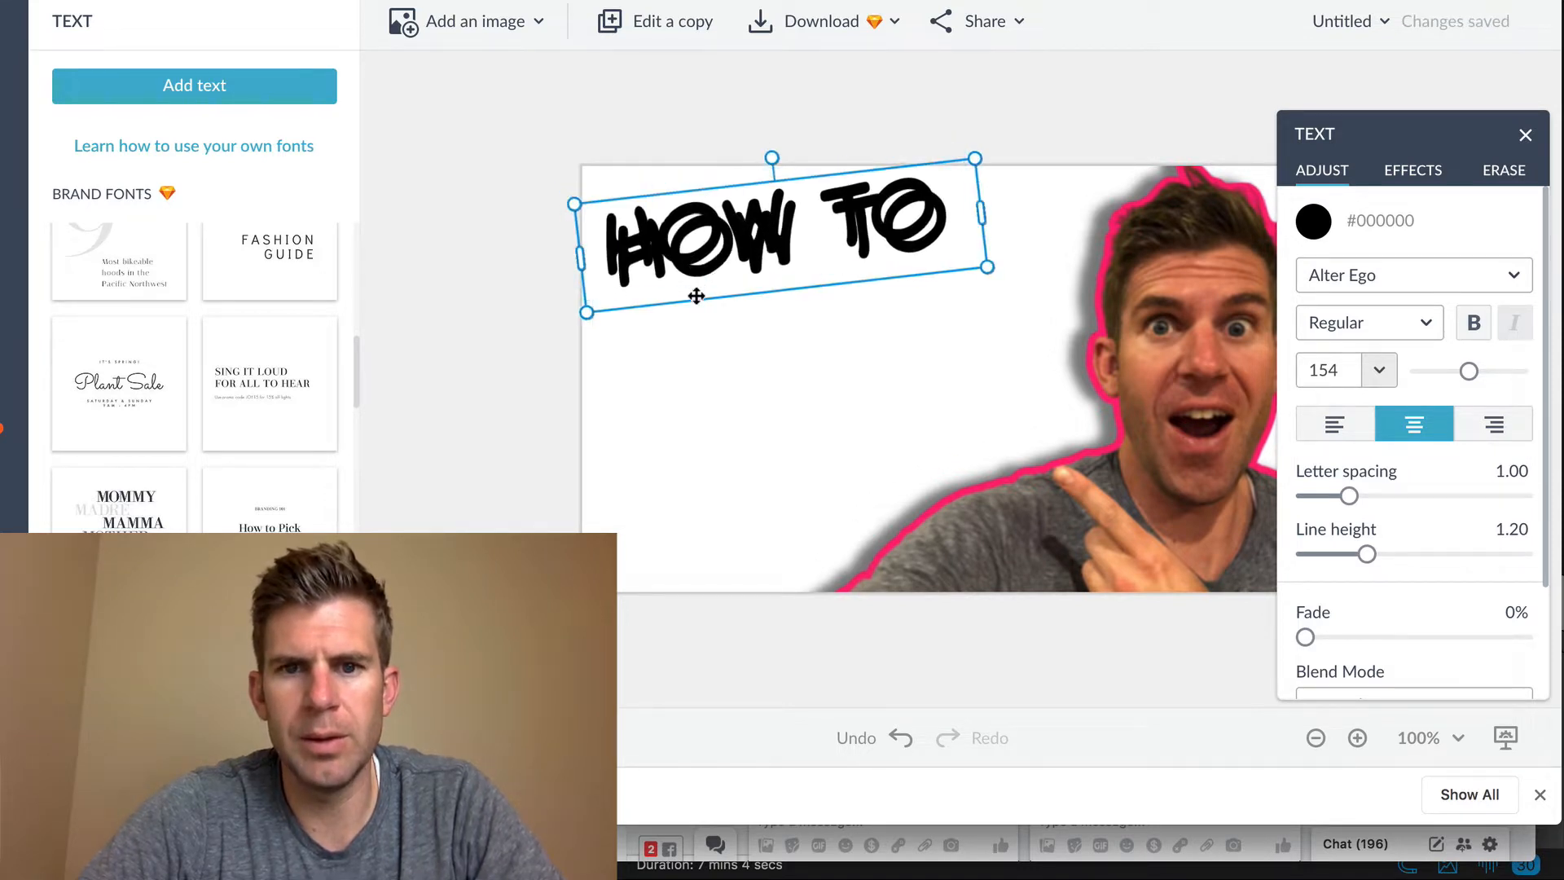
pyautogui.moveTo(696, 297); pyautogui.dragTo(696, 370)
pyautogui.press('super+a')
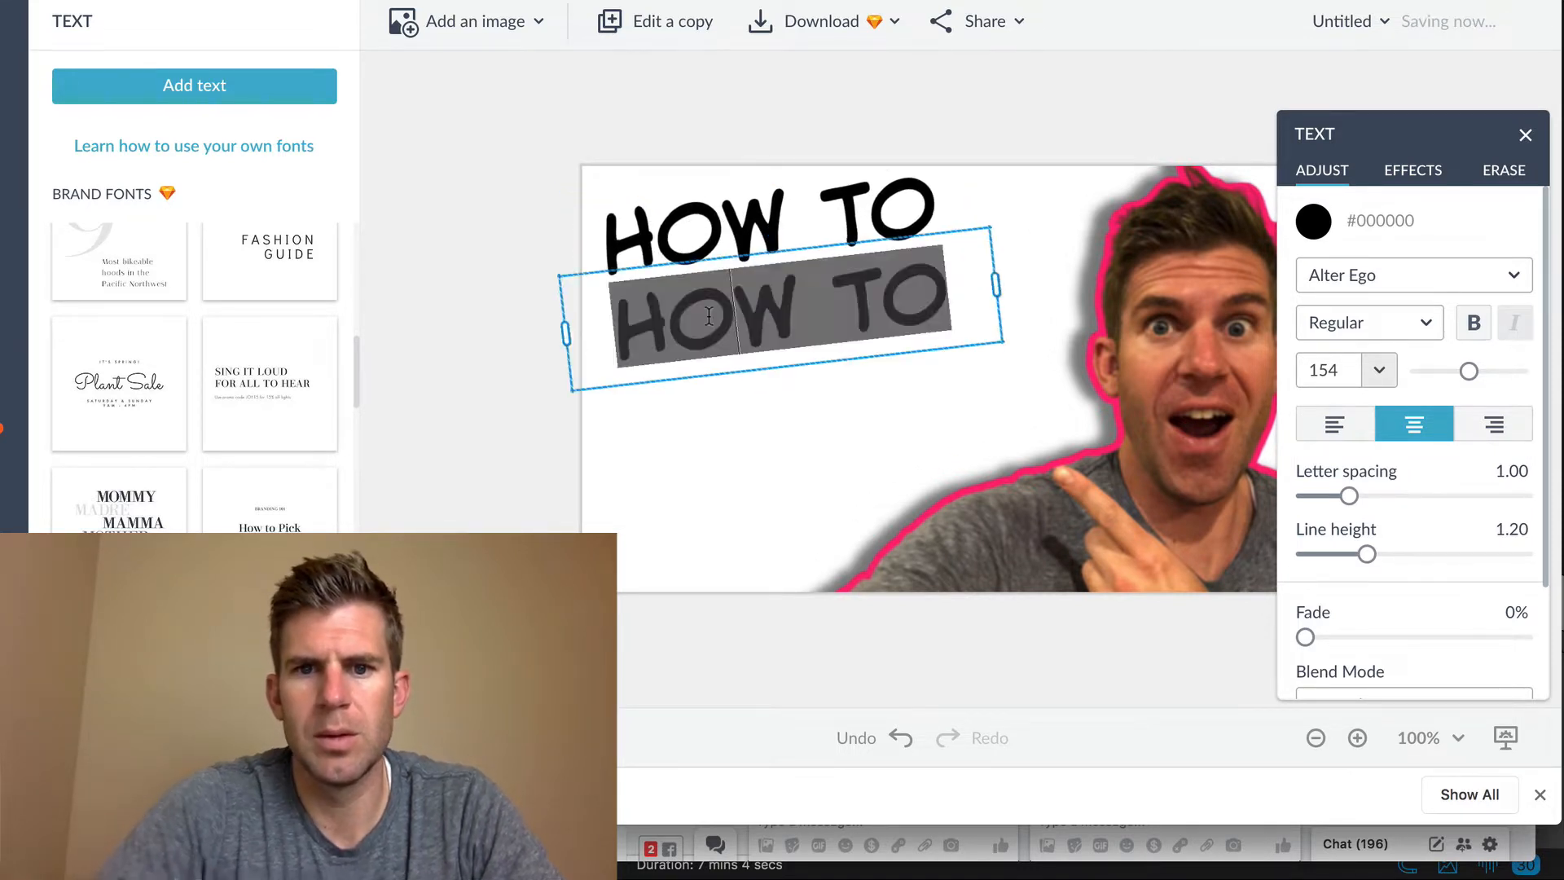
pyautogui.write('STEP ')
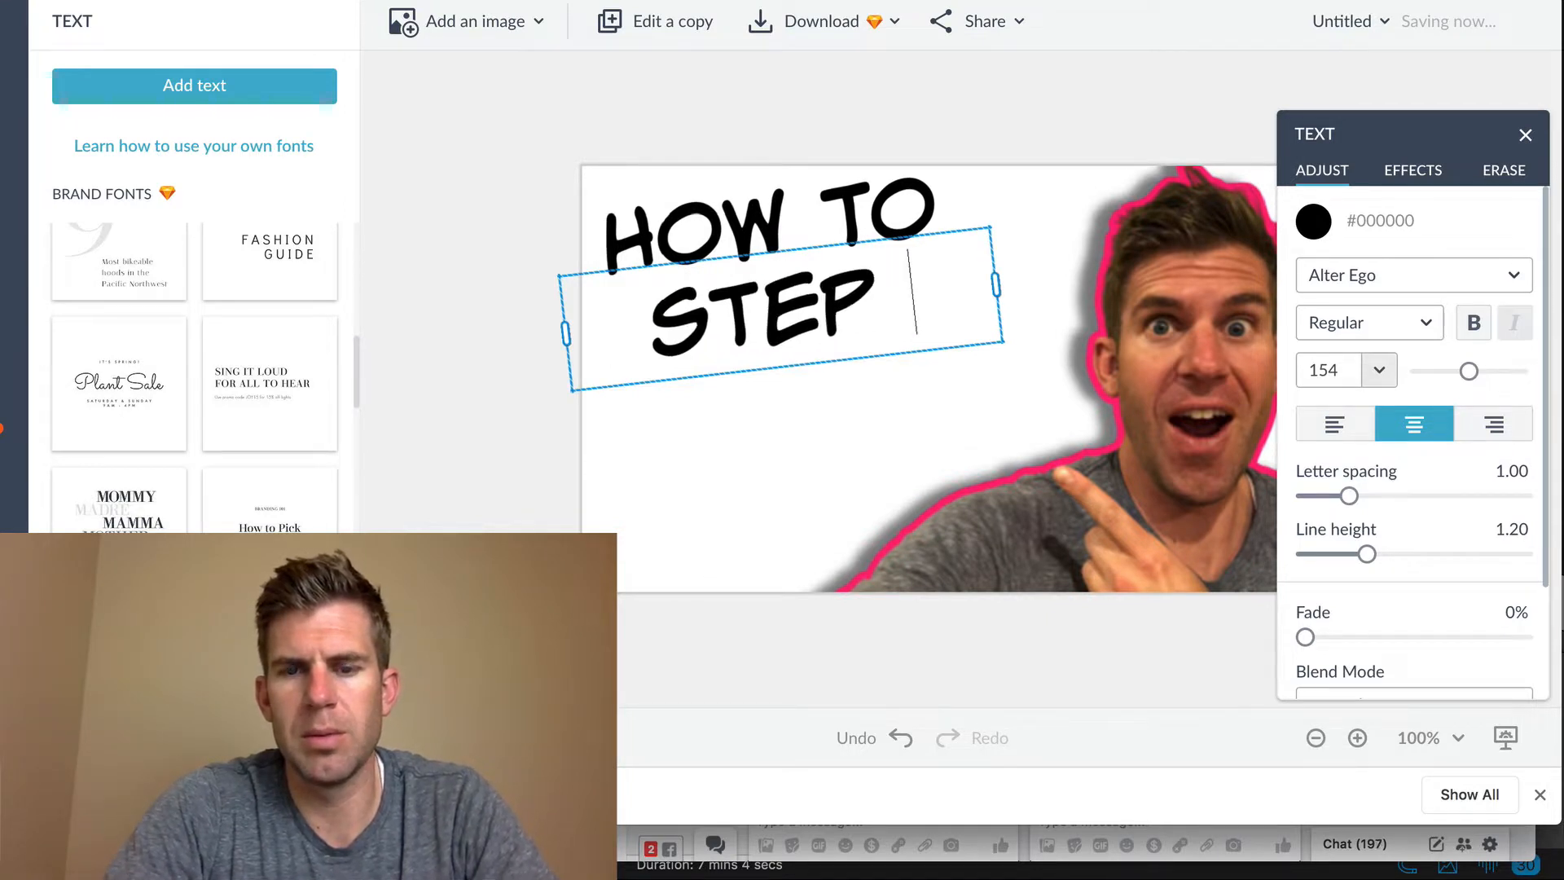
pyautogui.write('BY STEP')
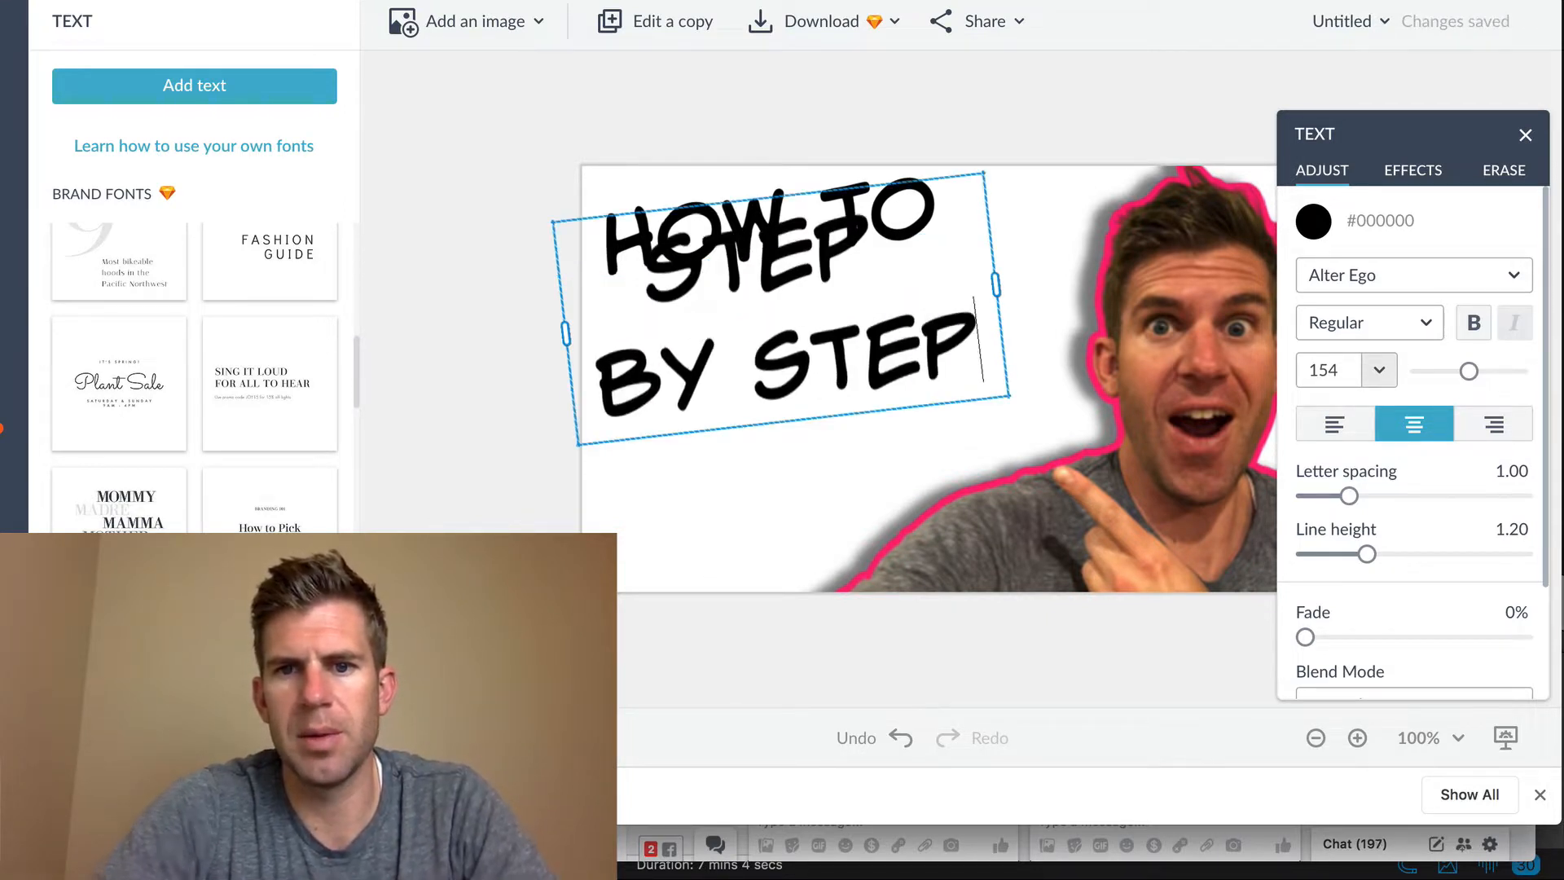
pyautogui.moveTo(1008, 295); pyautogui.dragTo(1219, 261)
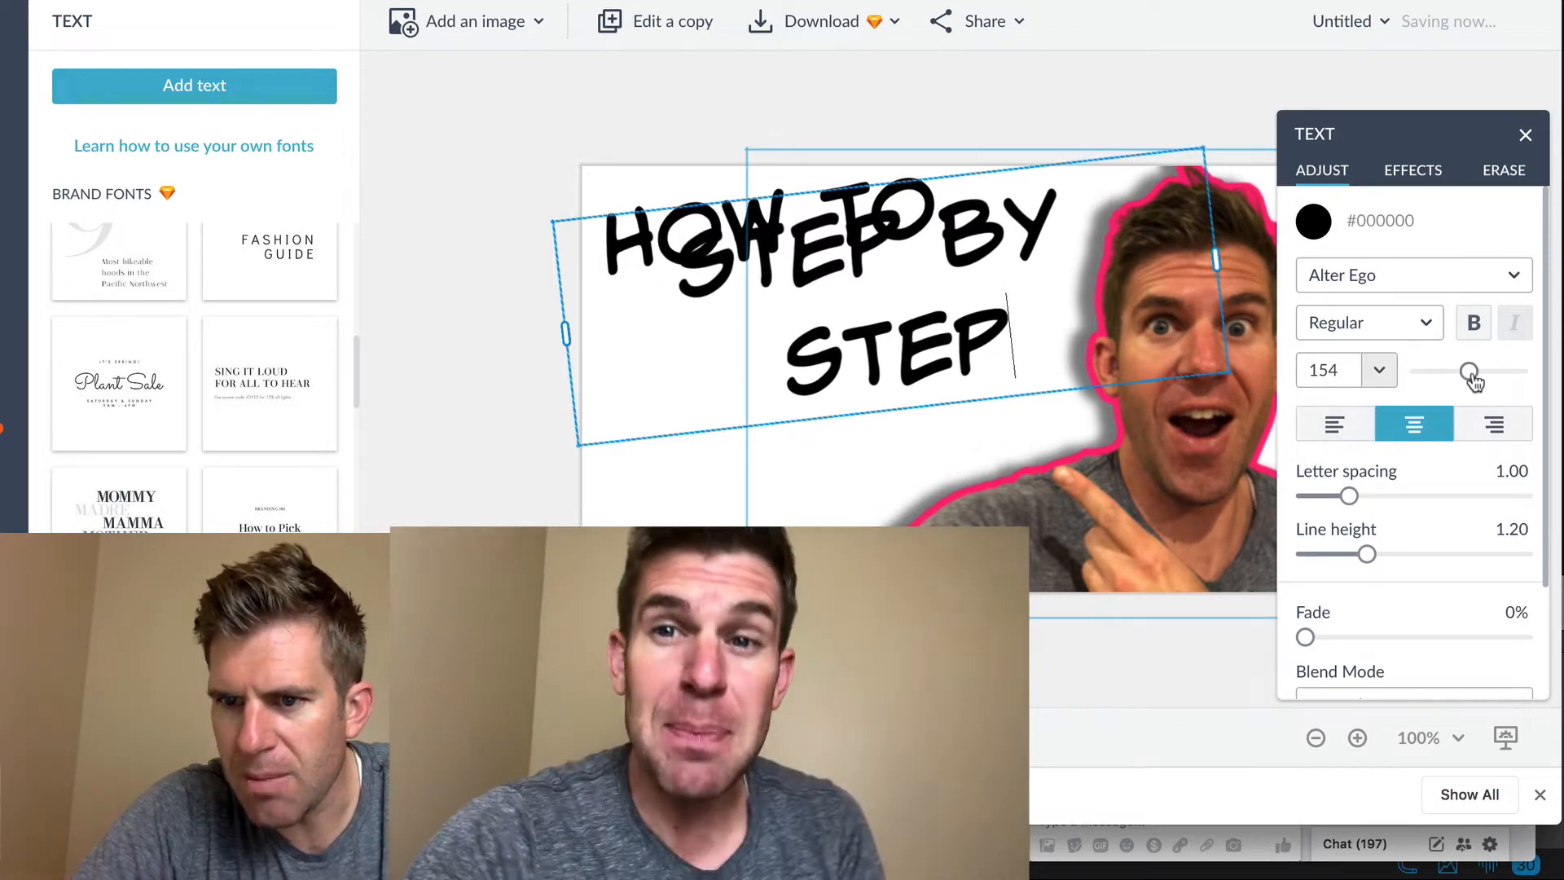
# Step: Reduce the entire "STEP BY STEP" text to font size 109 so it fits on one line
pyautogui.moveTo(1468, 371); pyautogui.dragTo(1415, 388)
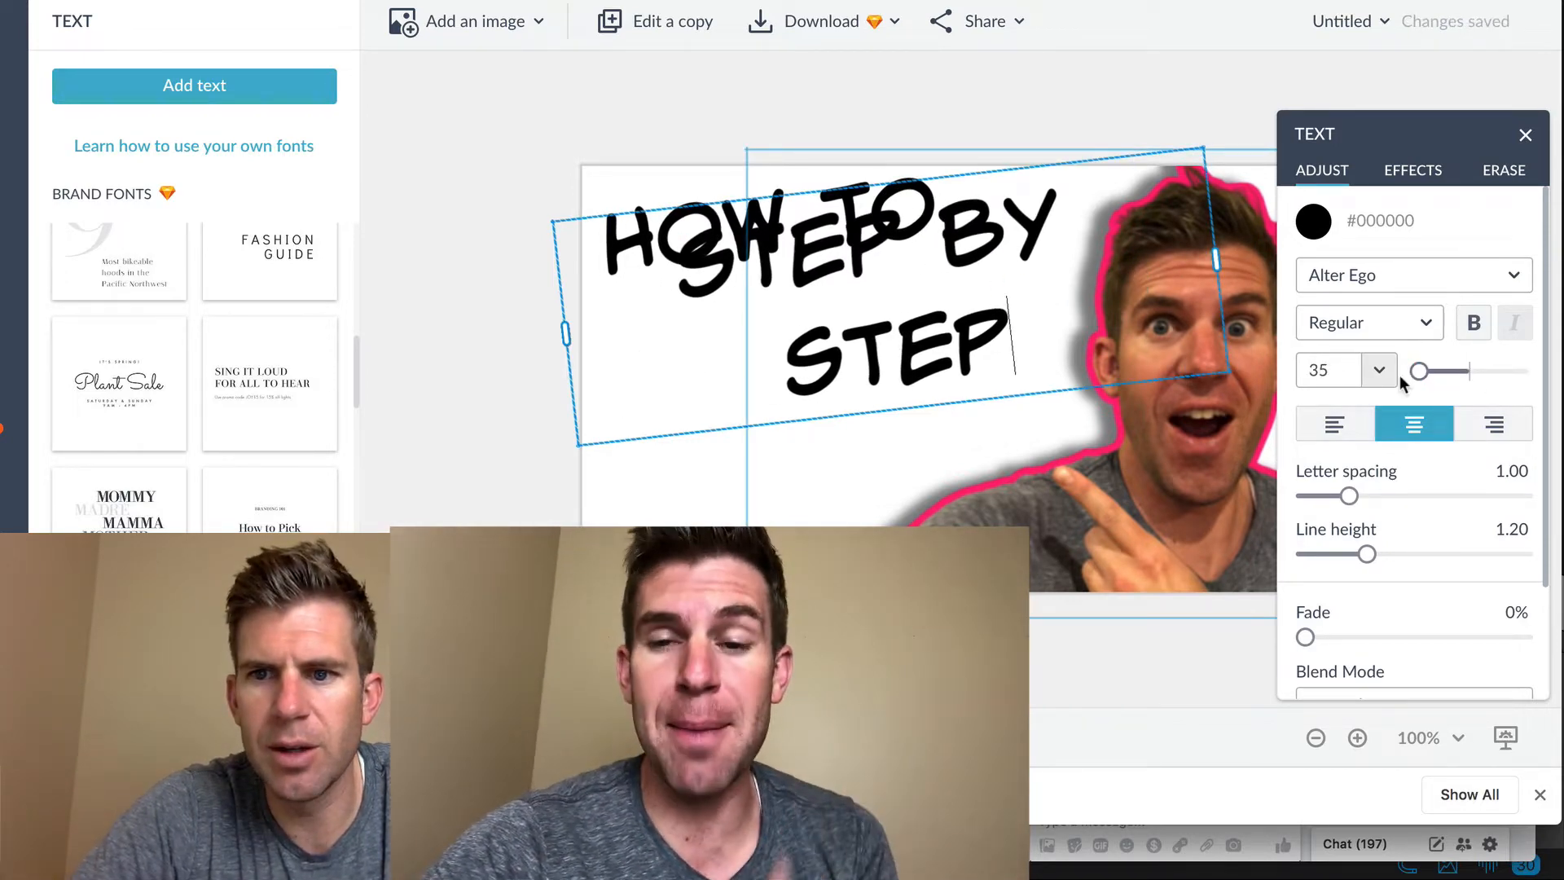
pyautogui.moveTo(1009, 330); pyautogui.dragTo(1009, 224)
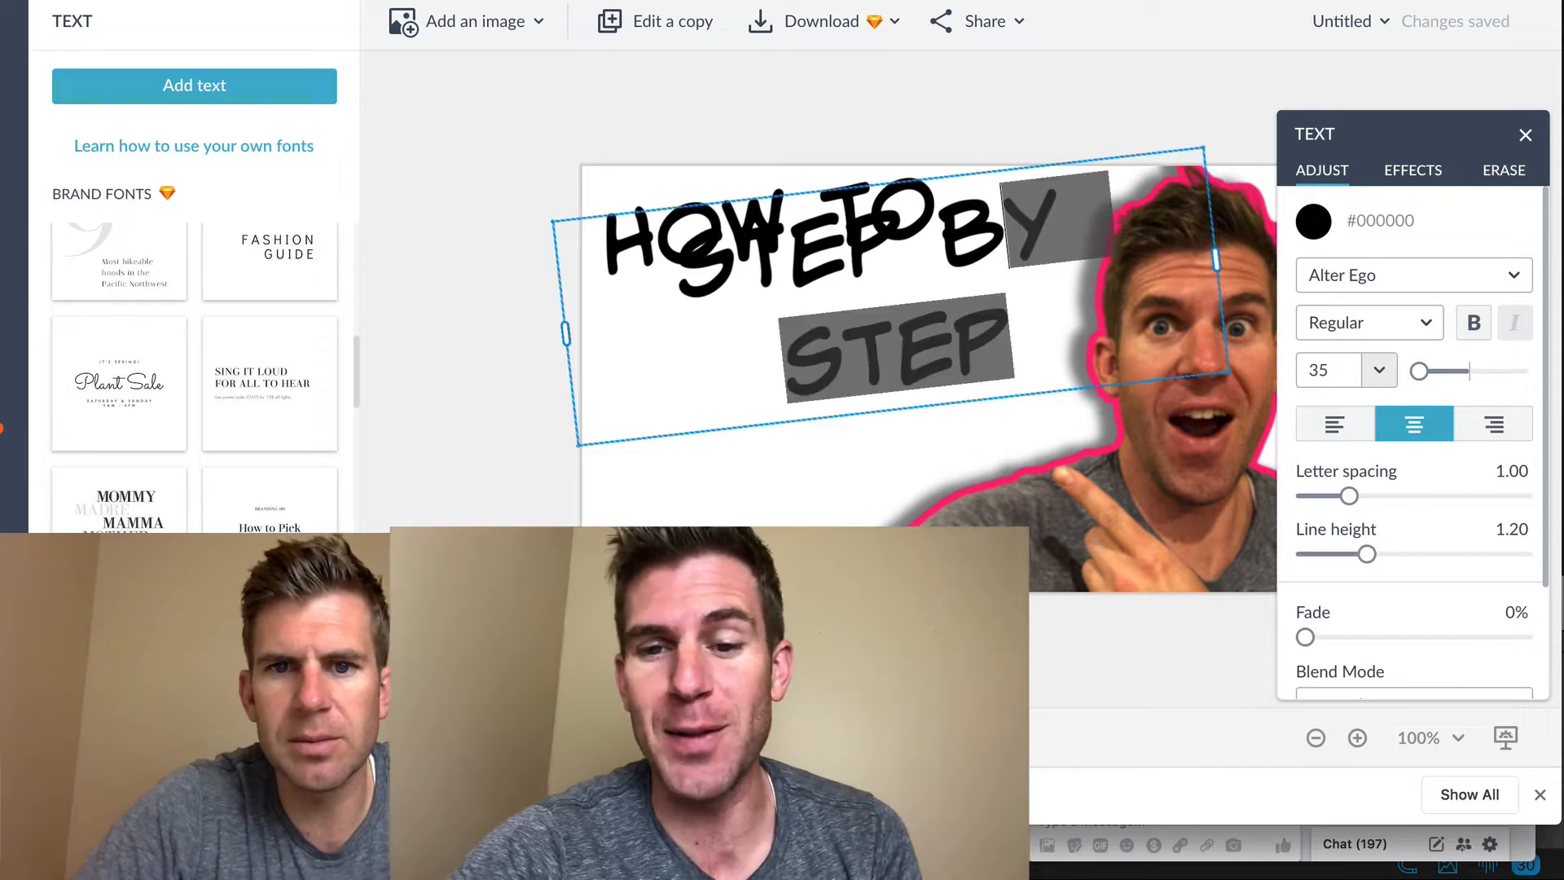
pyautogui.hotkey('shift', 'Left')
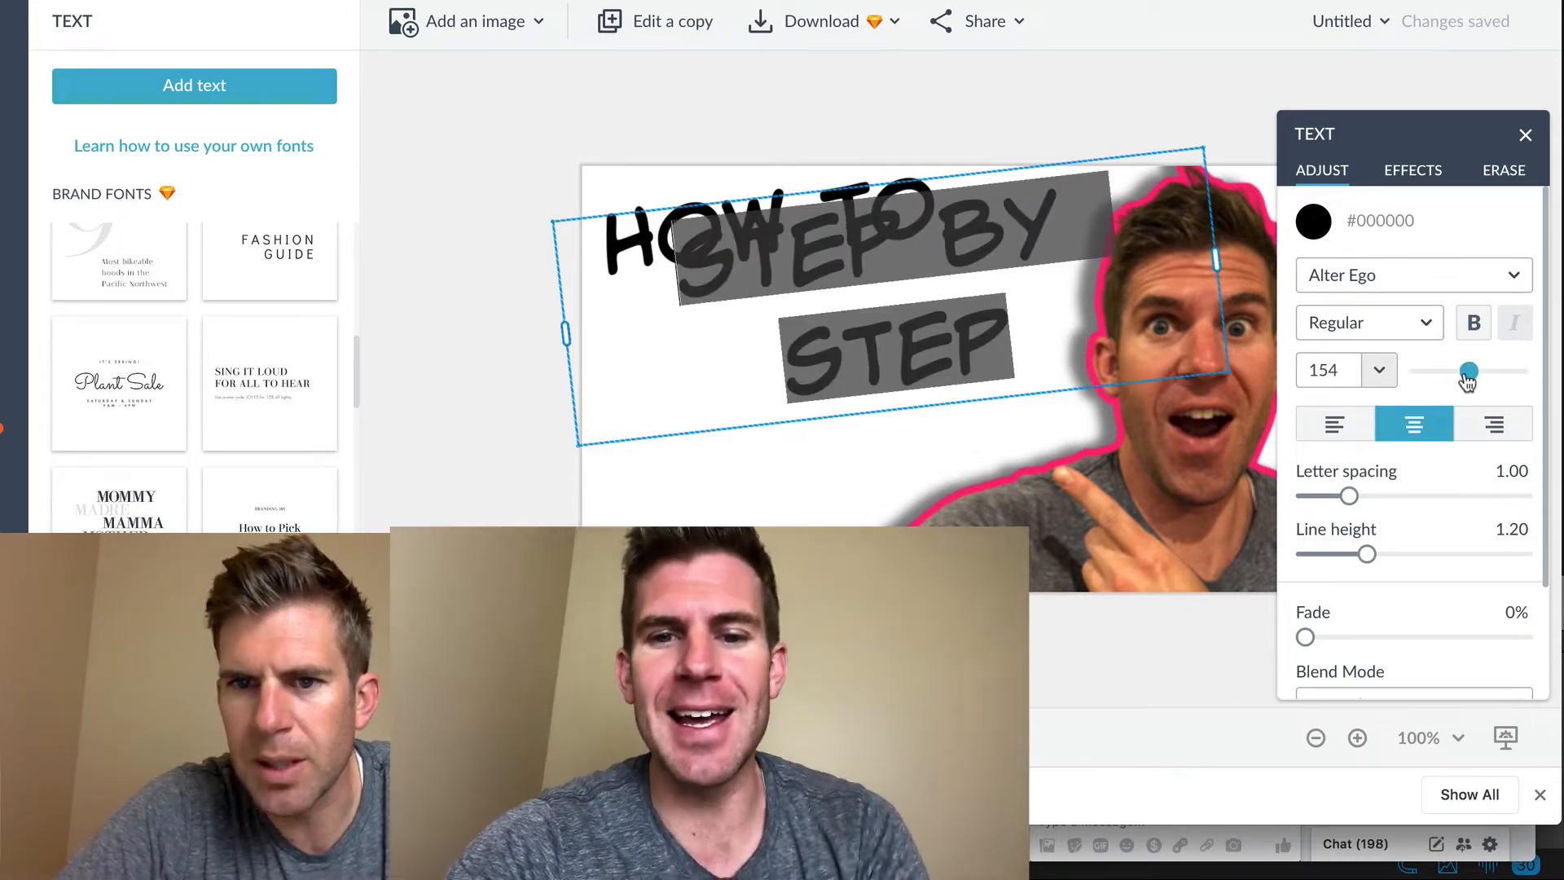
pyautogui.moveTo(1467, 377); pyautogui.dragTo(1457, 371)
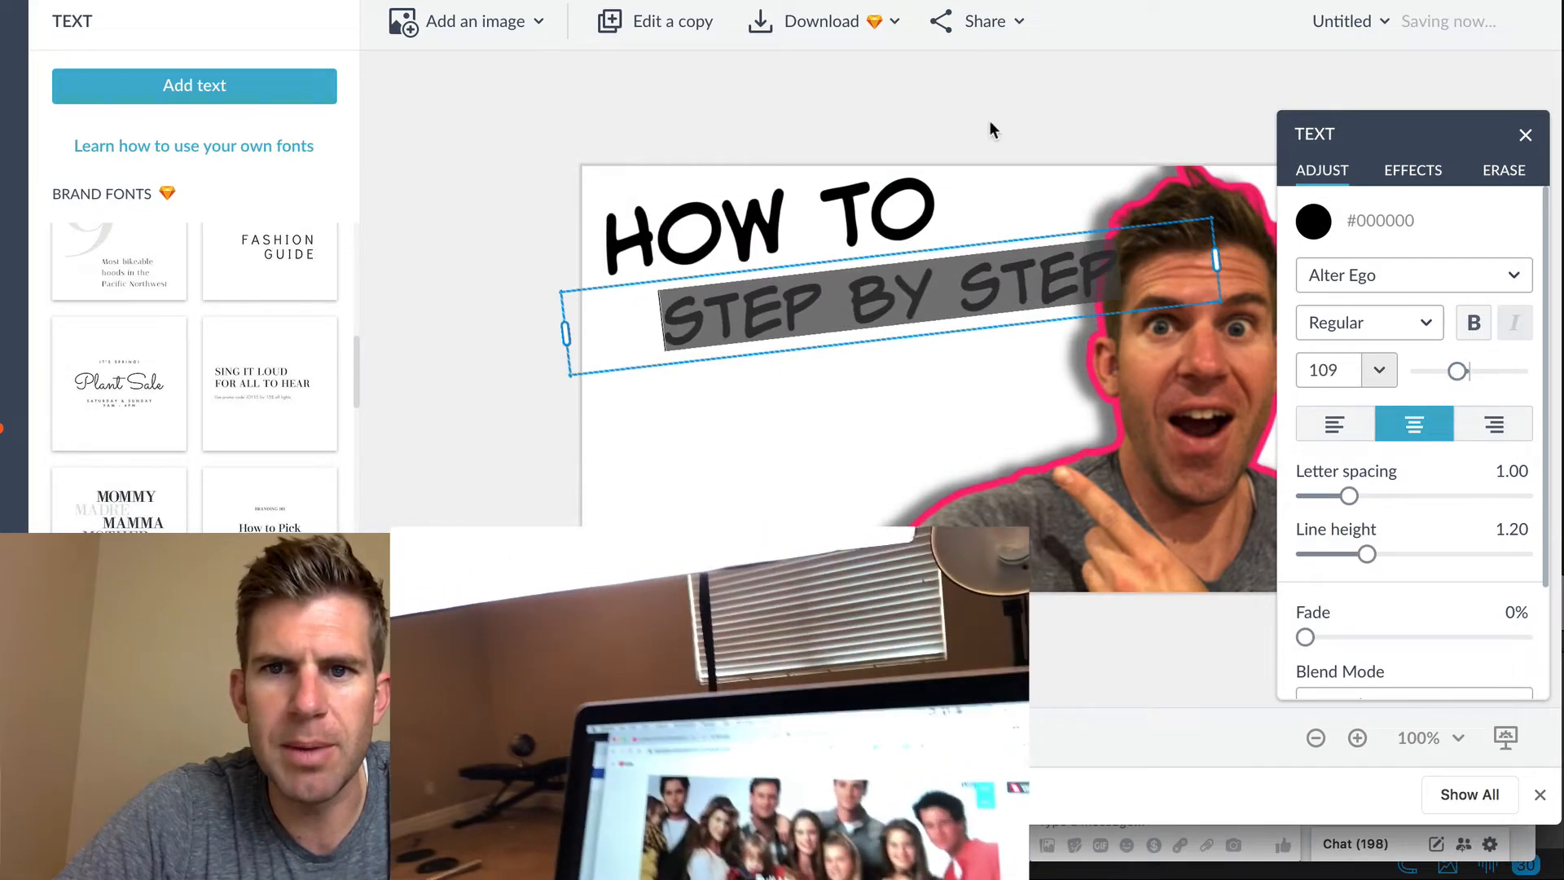
pyautogui.click(993, 130)
# Step: Position "STEP BY STEP" directly under "HOW TO" with their left edges aligned
pyautogui.moveTo(959, 286); pyautogui.dragTo(910, 276)
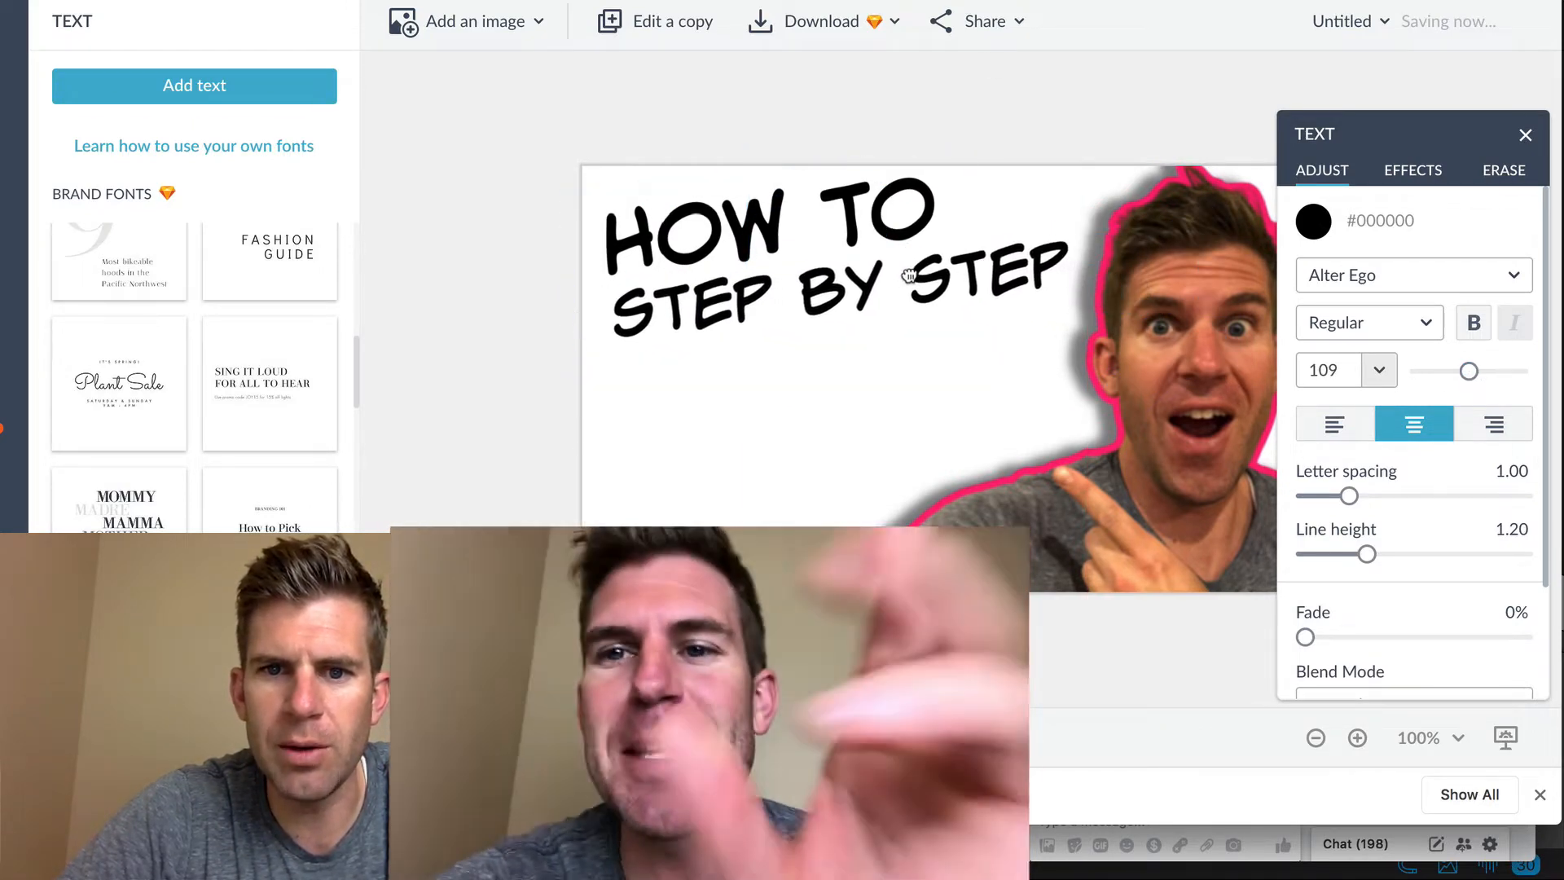
pyautogui.click(906, 98)
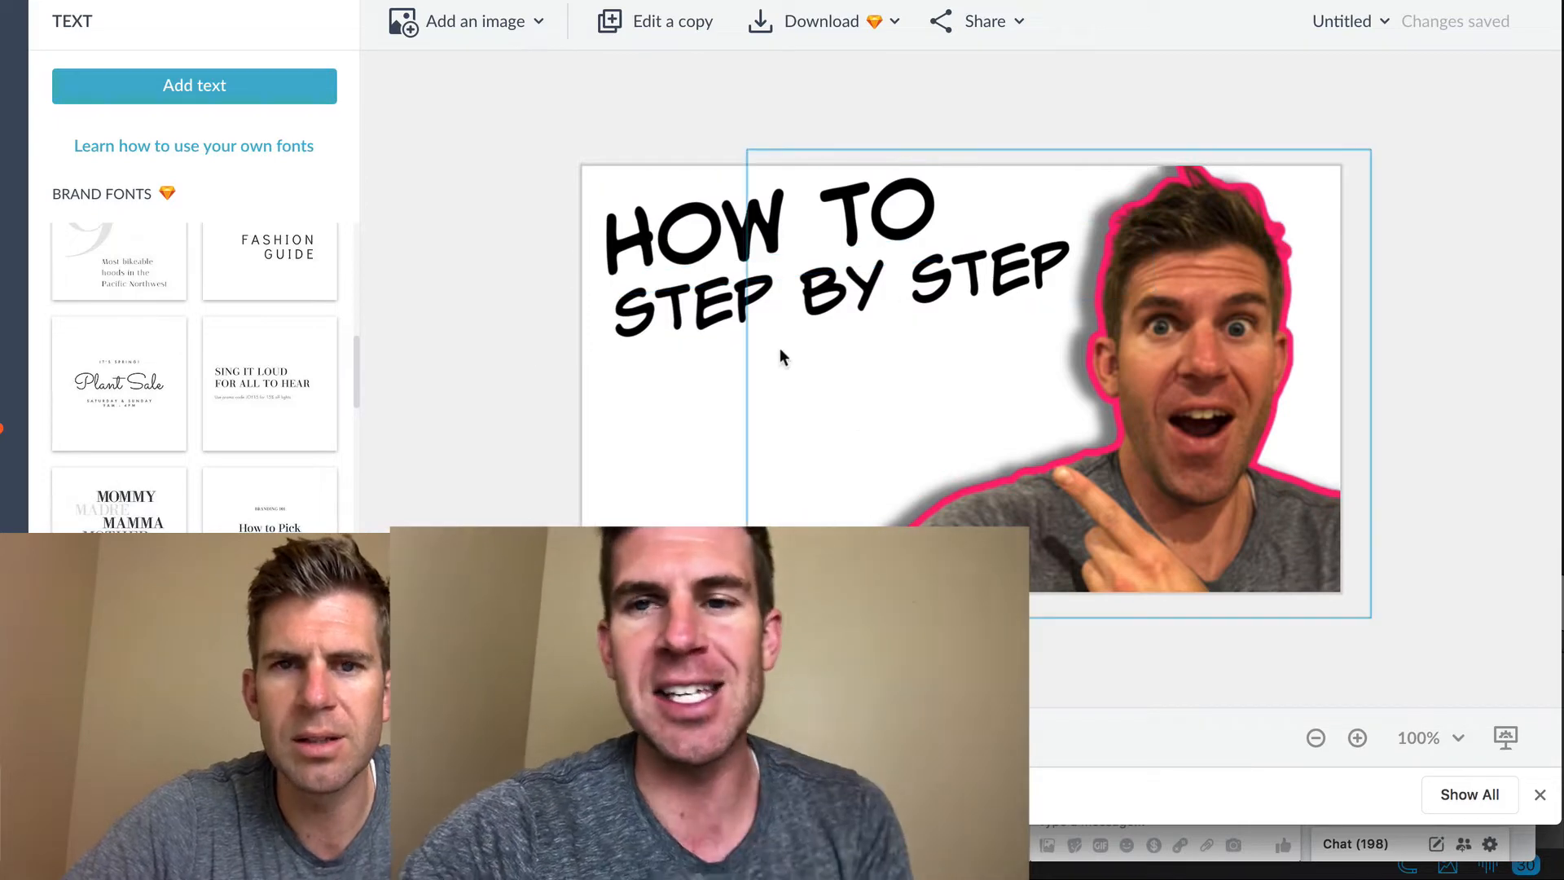
pyautogui.moveTo(755, 301); pyautogui.dragTo(746, 307)
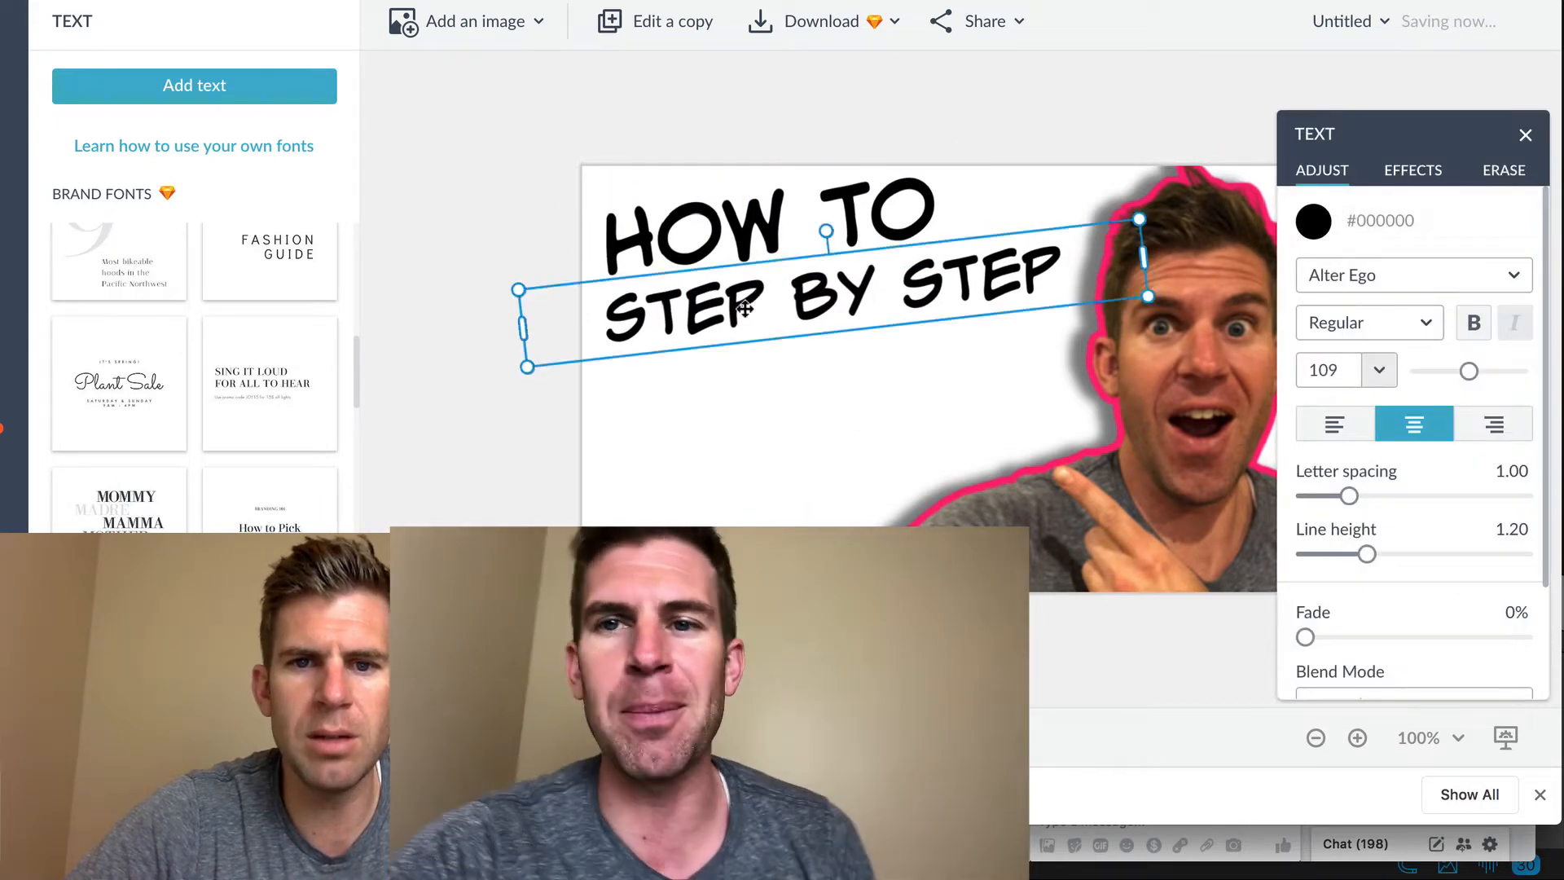
pyautogui.click(719, 110)
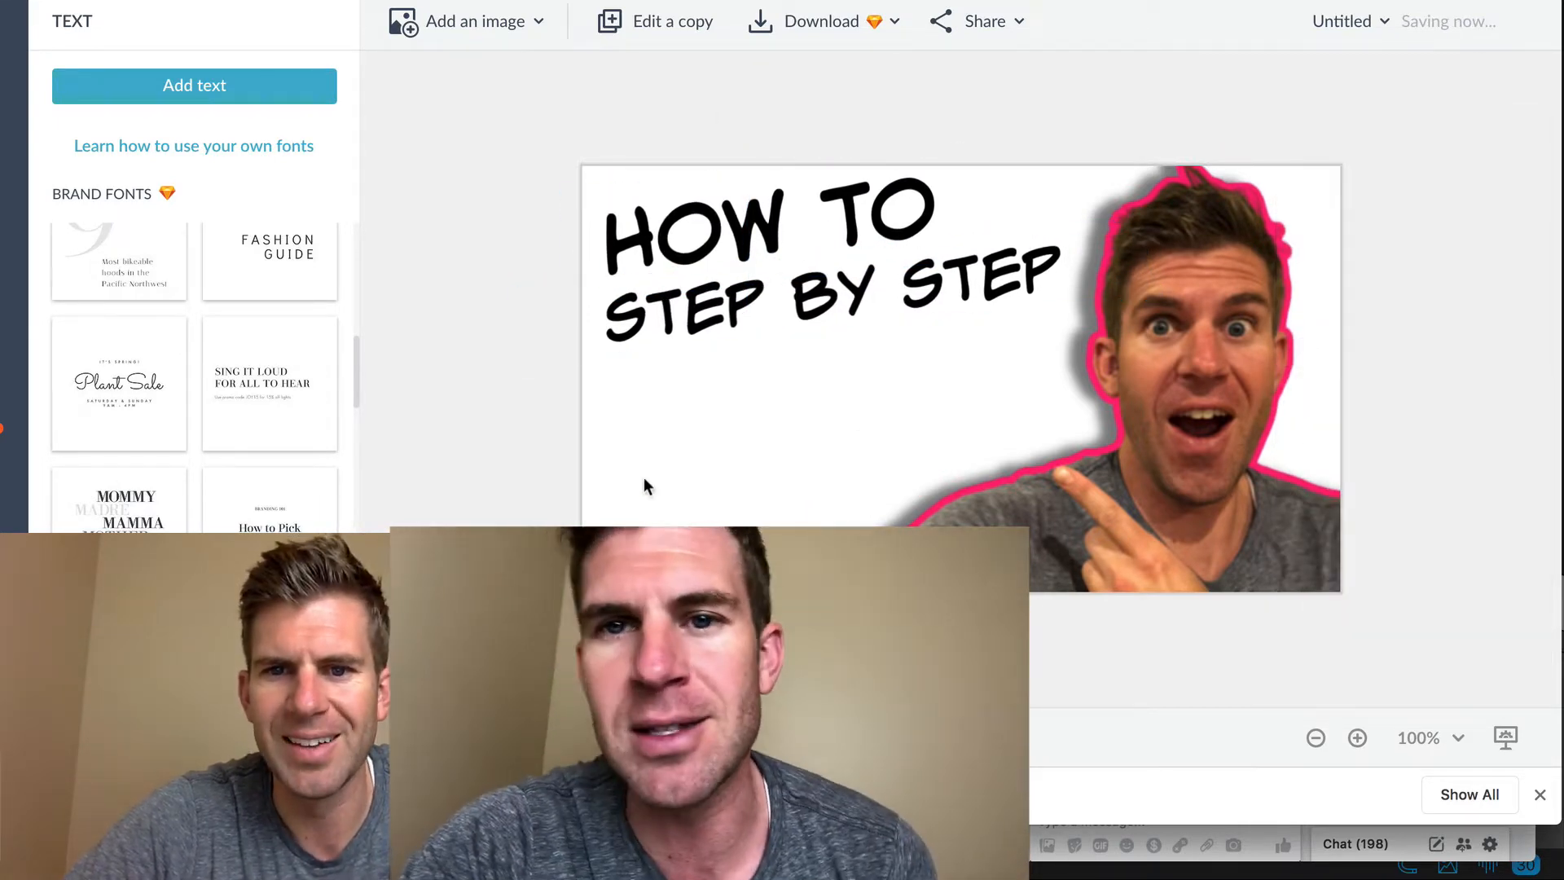
# Step: Duplicate the "STEP BY STEP" text below the original and change the copy to "THUMBNAIL"
pyautogui.click(683, 319)
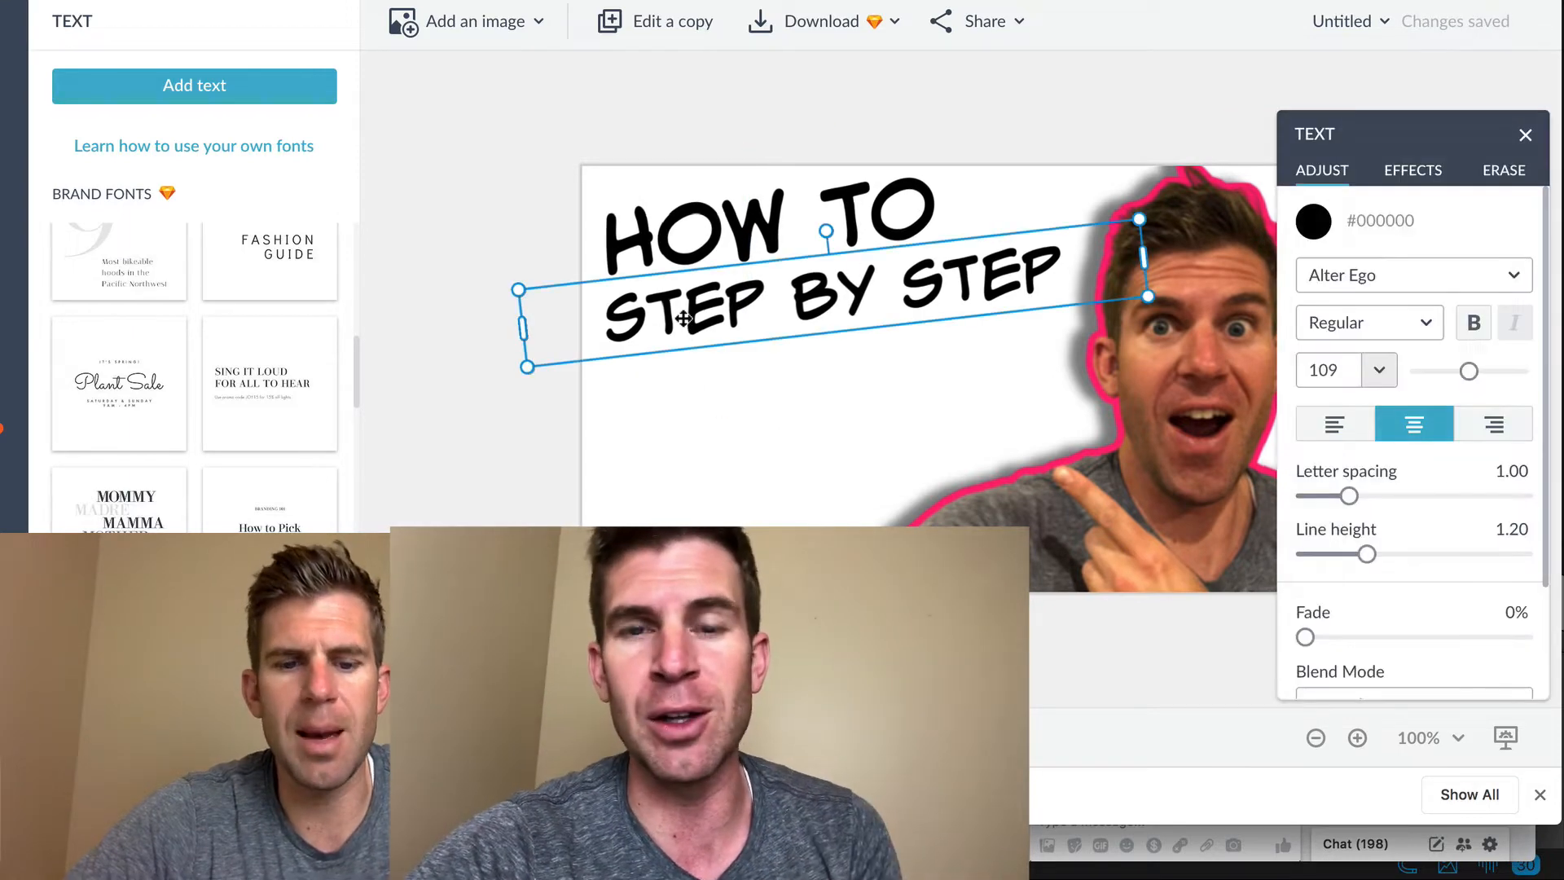
pyautogui.press('super+v')
pyautogui.moveTo(712, 332); pyautogui.dragTo(709, 400)
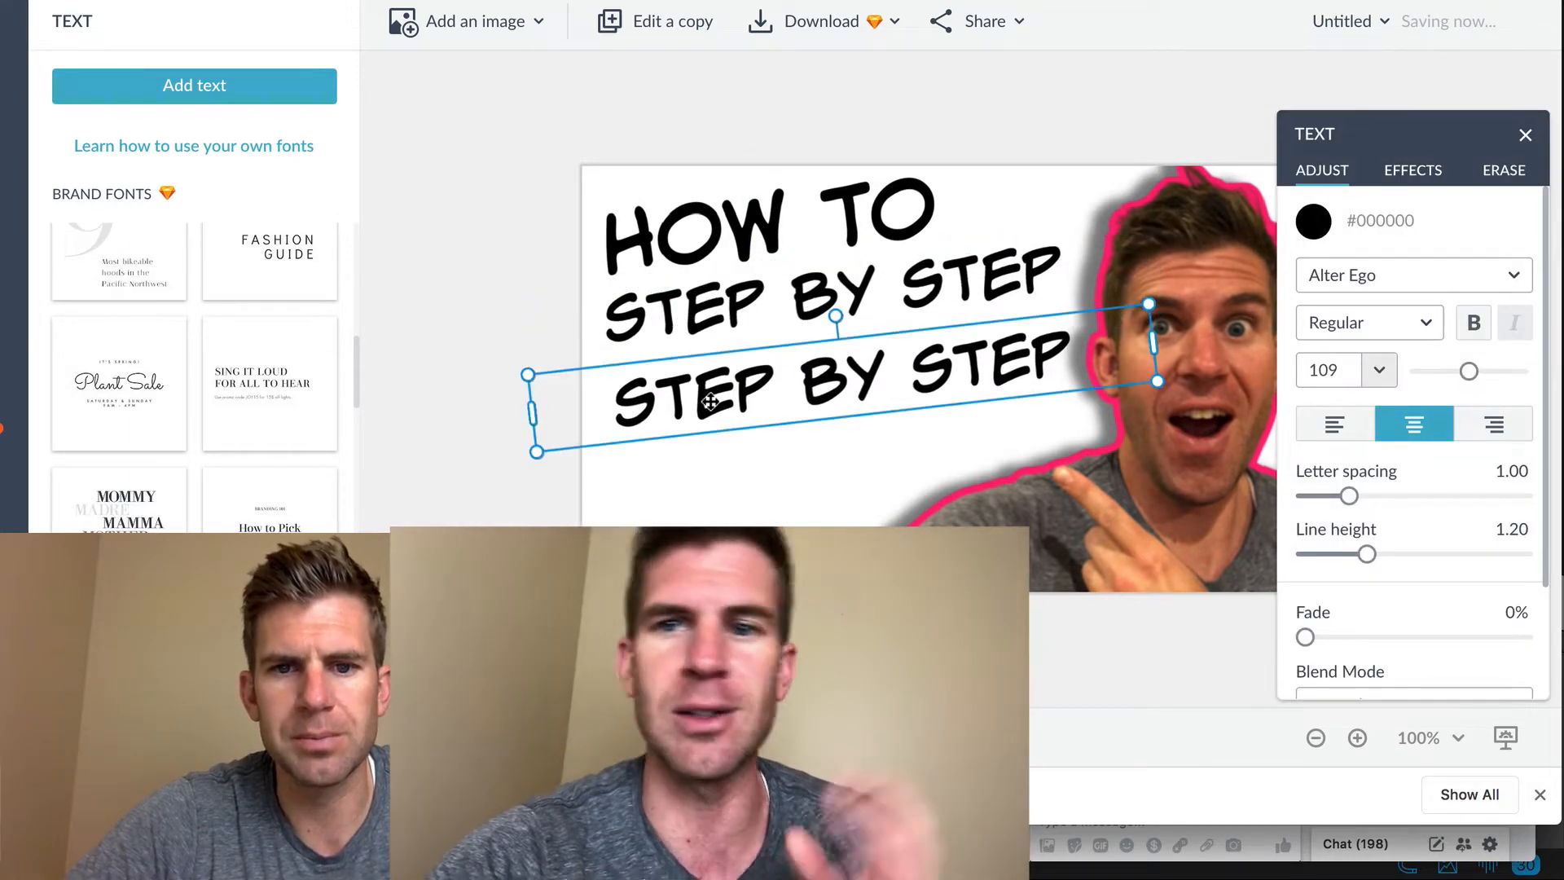
pyautogui.doubleClick(710, 400)
pyautogui.write('THUMBNAIL')
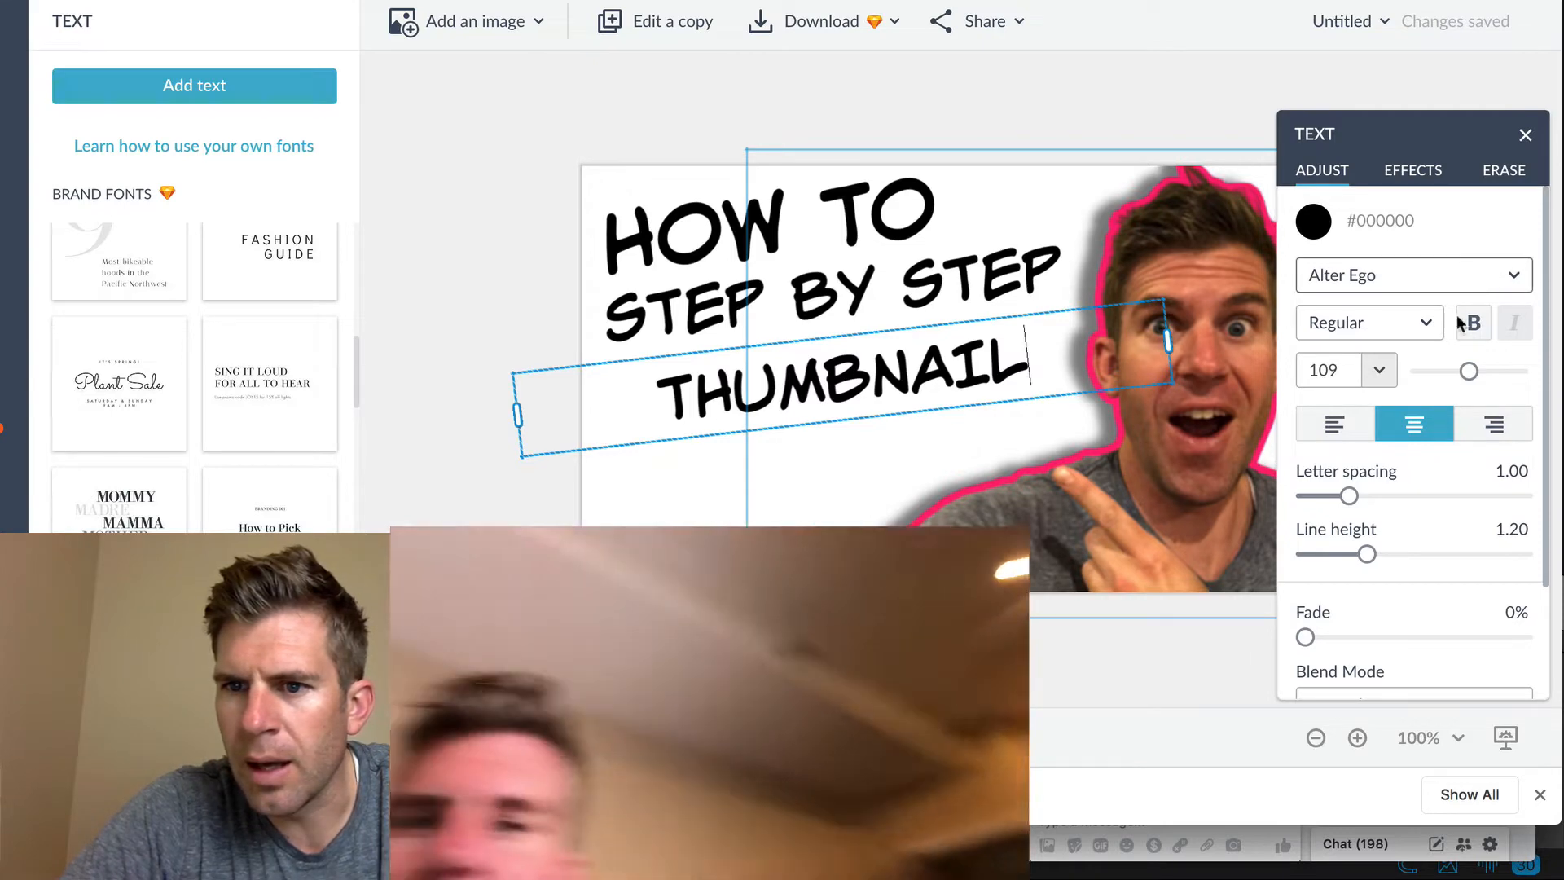
# Step: Try the Code Pro Bold font on the "THUMBNAIL" text
pyautogui.click(910, 368)
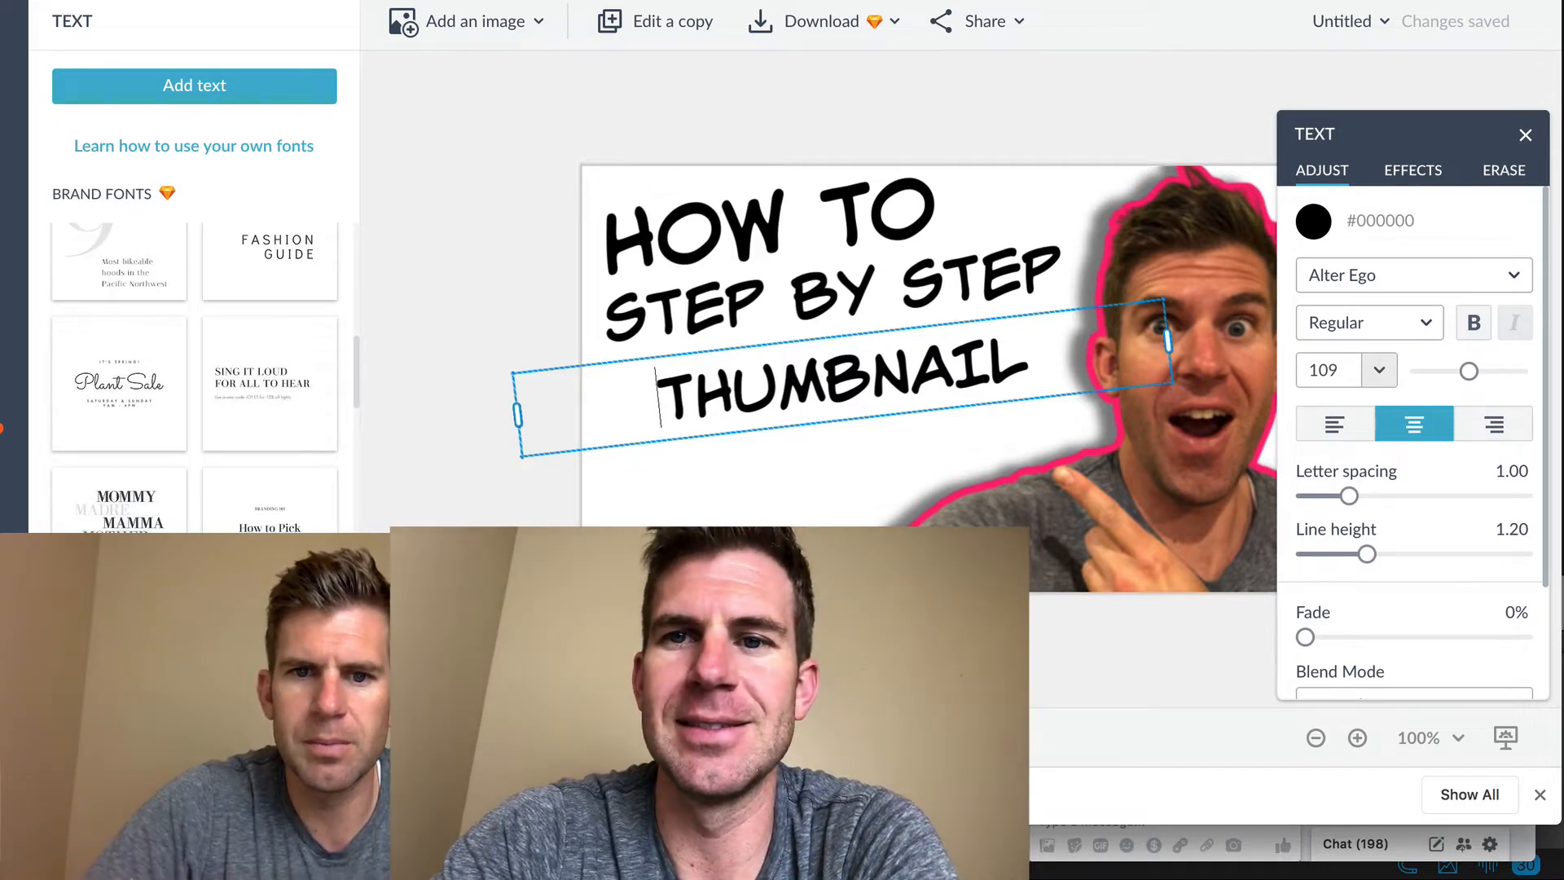
pyautogui.moveTo(1013, 355); pyautogui.dragTo(631, 352)
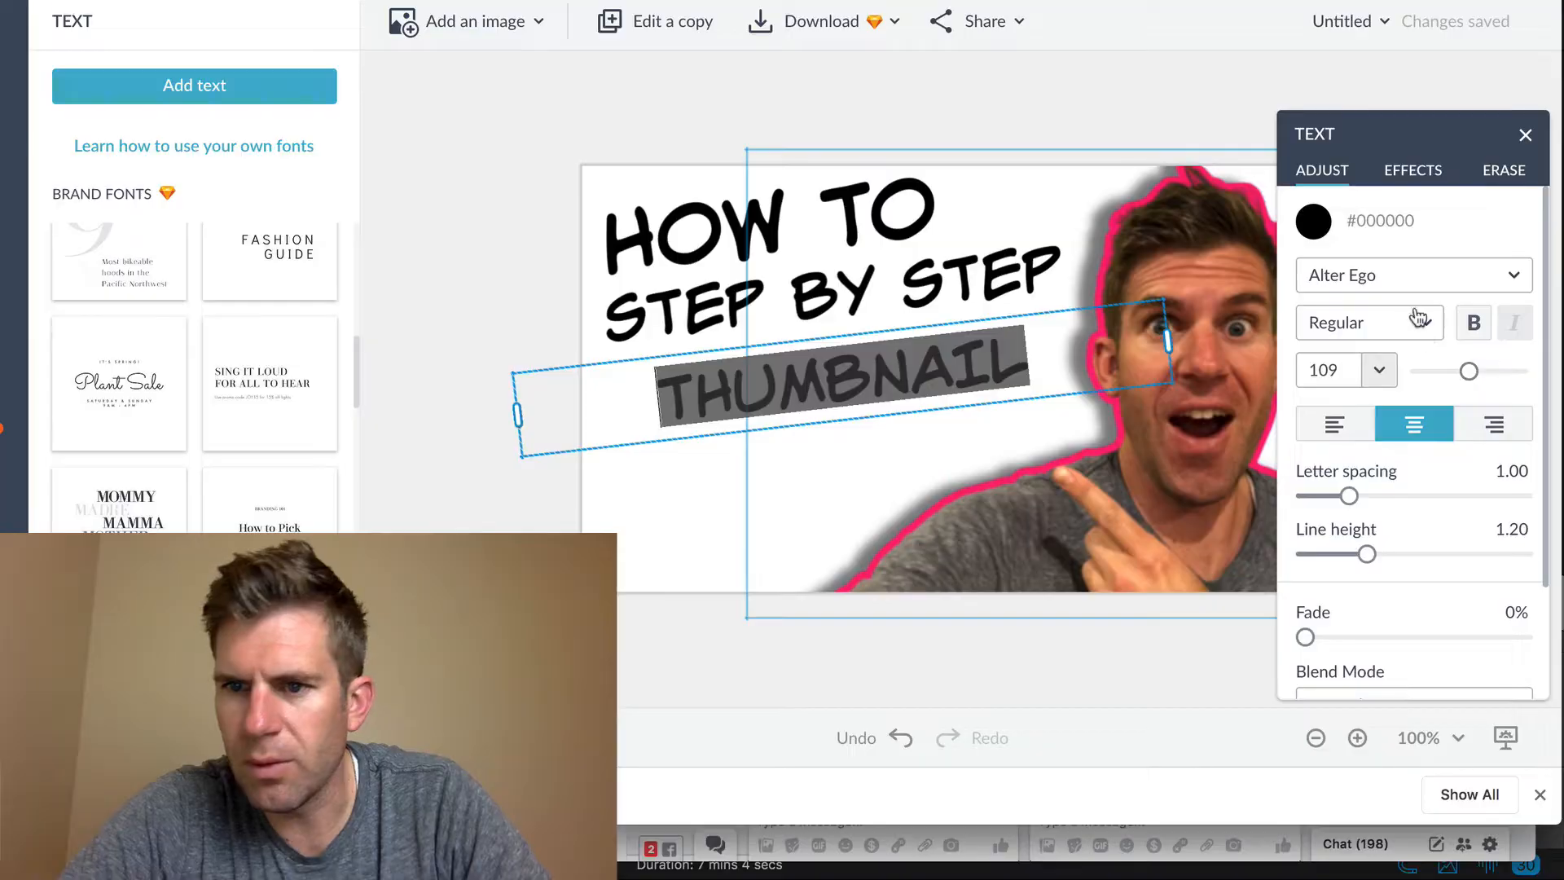
pyautogui.click(1403, 285)
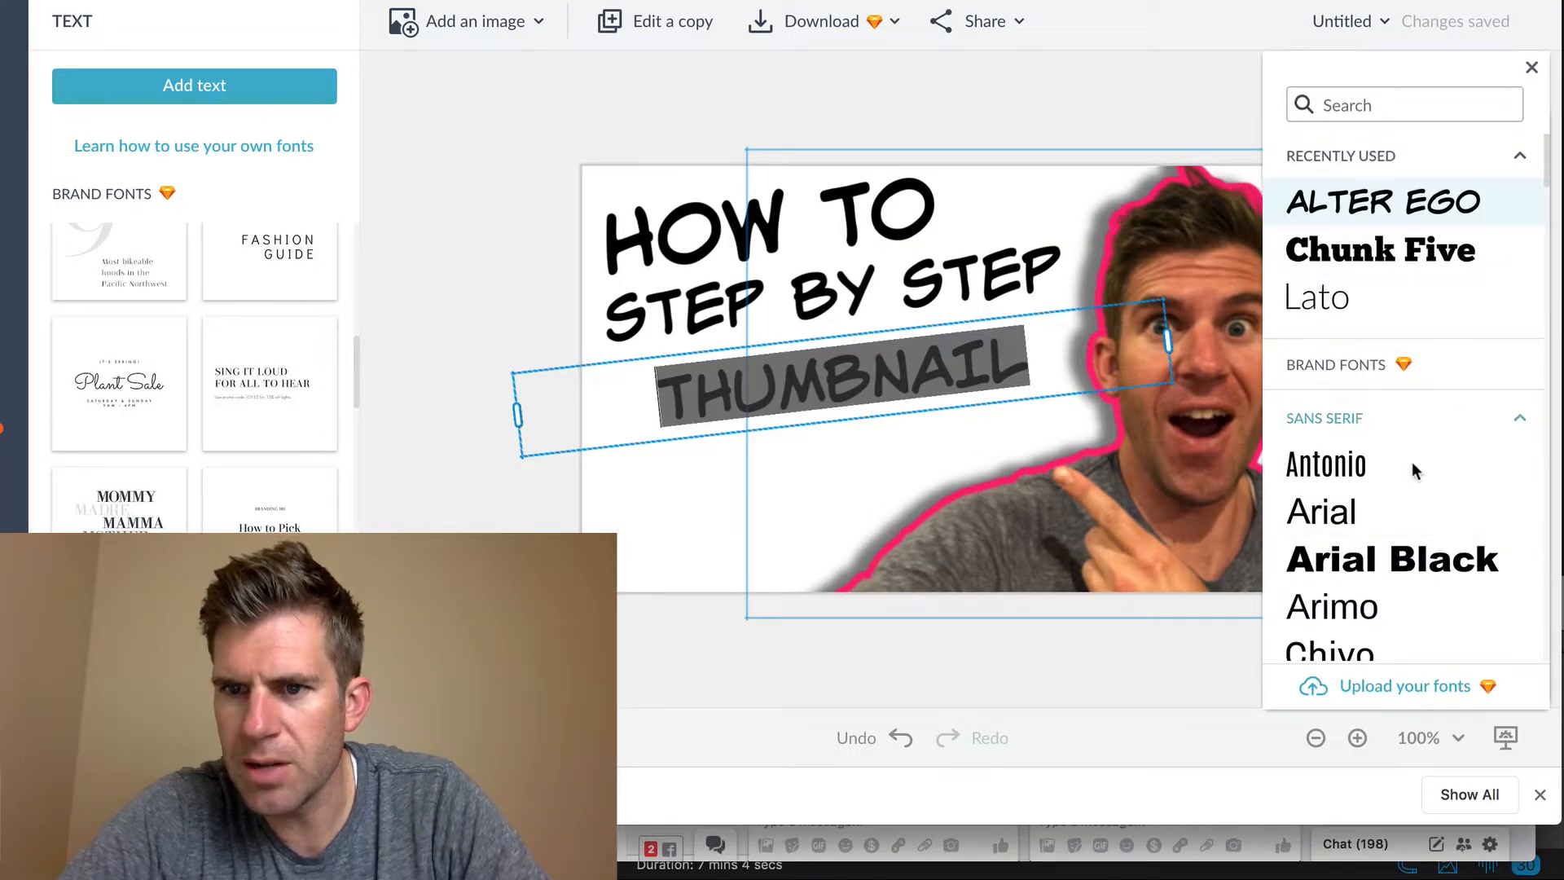
pyautogui.scroll(-2, 1450, 563)
pyautogui.scroll(-4, 1450, 564)
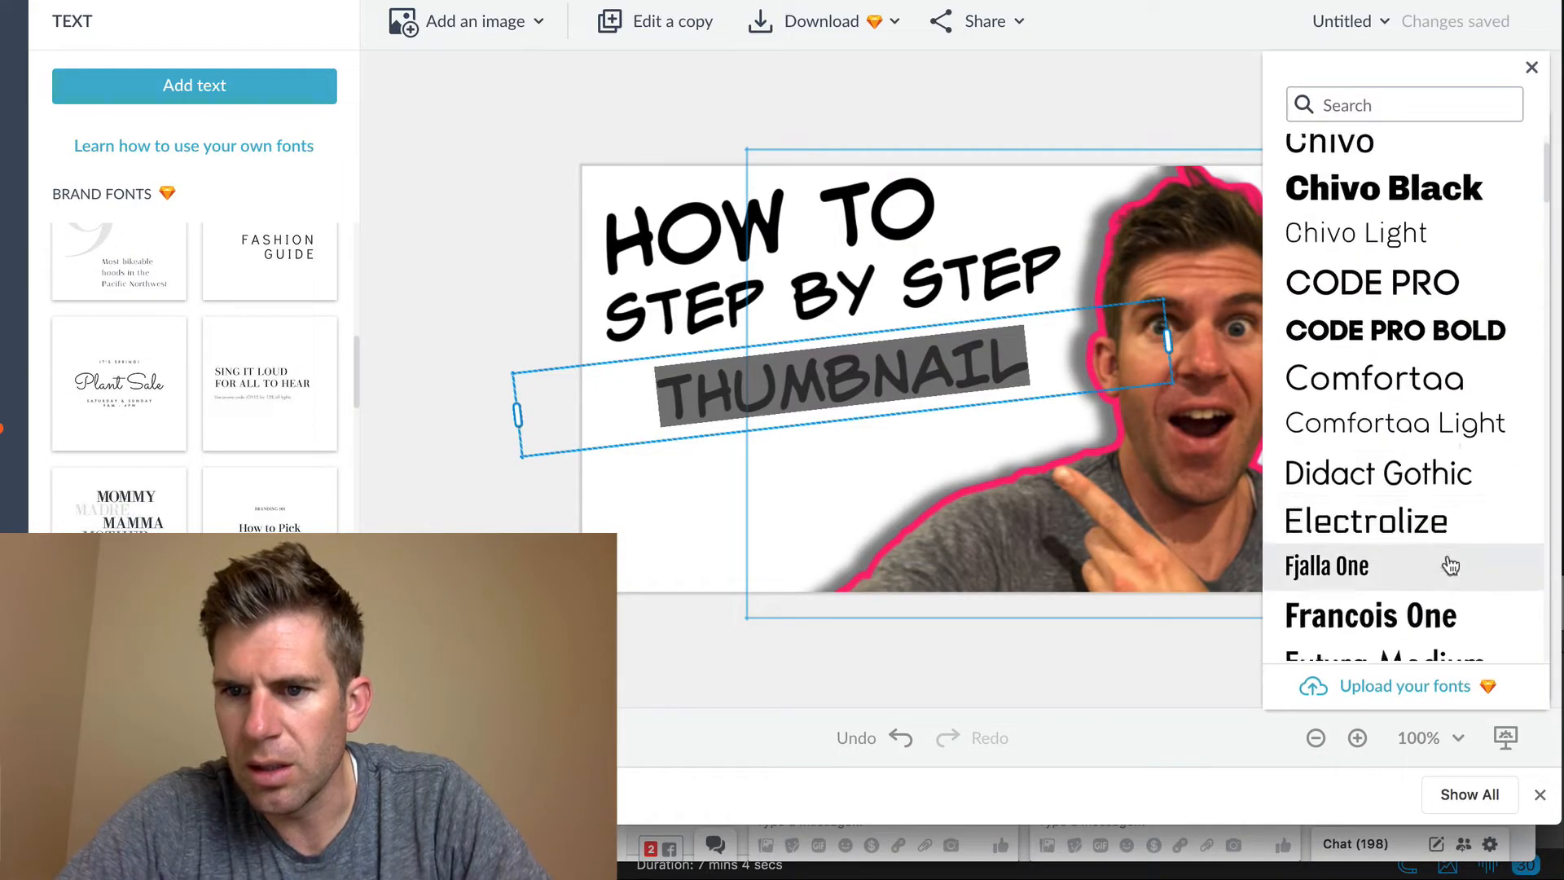
pyautogui.click(1448, 285)
pyautogui.click(1452, 345)
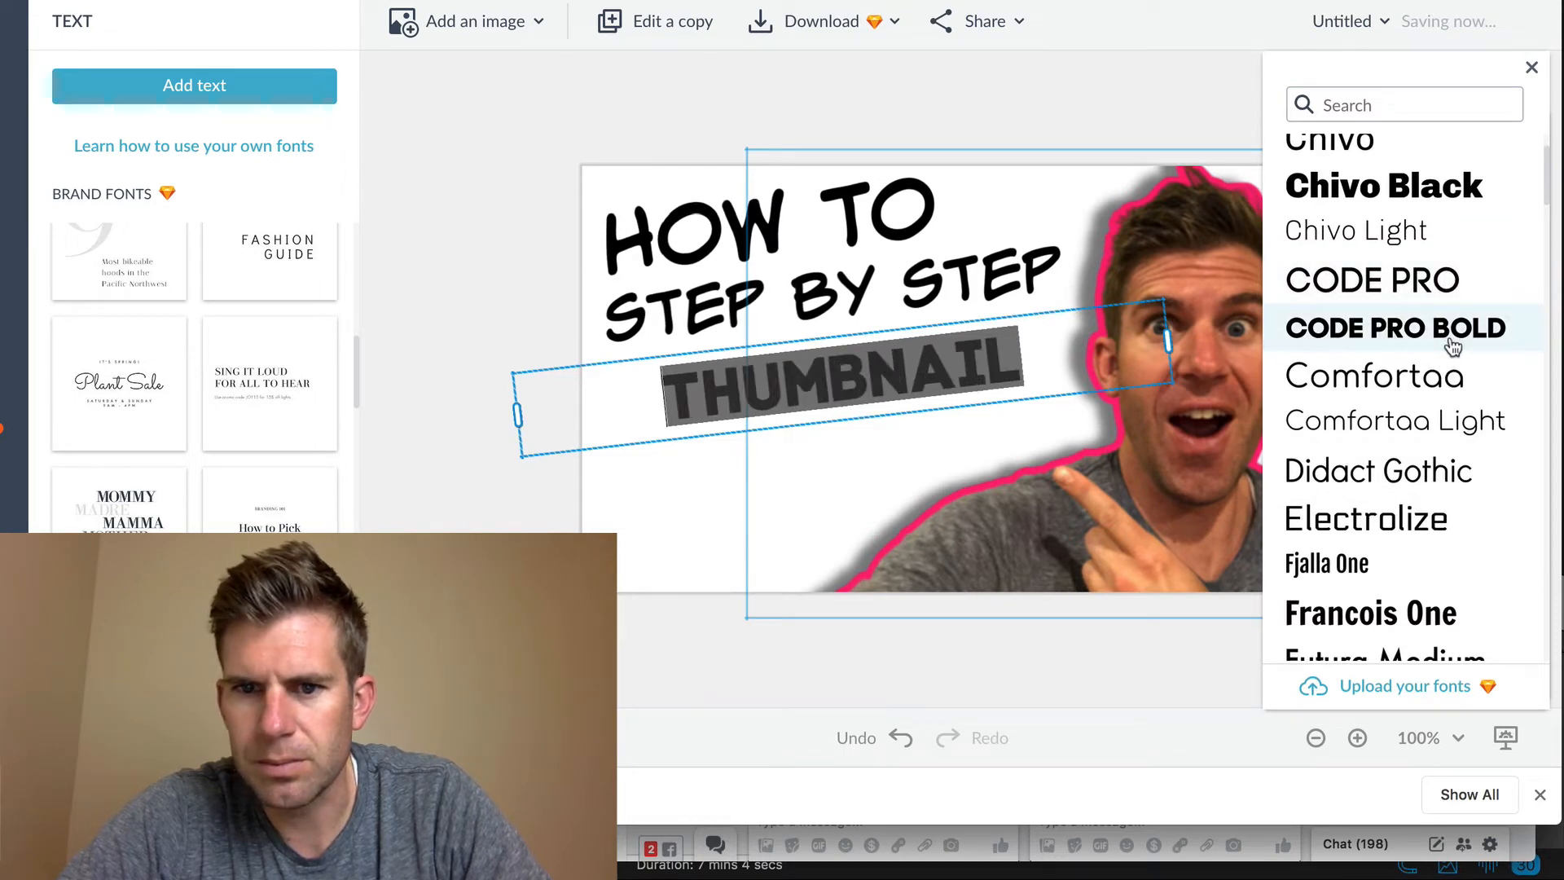
# Step: Change the "THUMBNAIL" text's font to Poetsen One, browse the remaining fonts and close the font list
pyautogui.scroll(-5, 1456, 467)
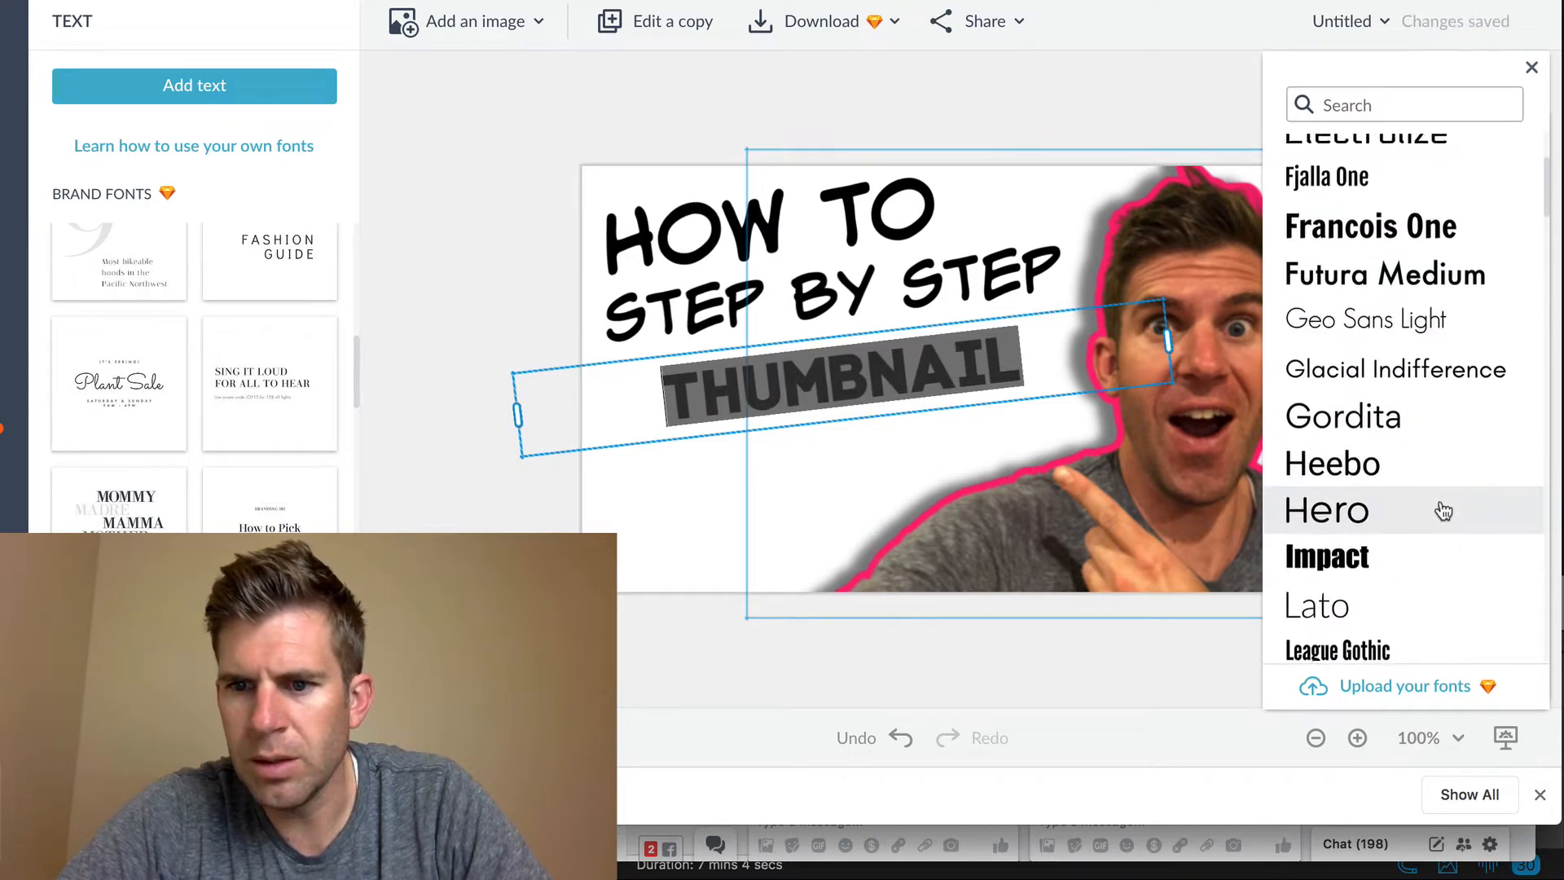
pyautogui.scroll(-8, 1406, 562)
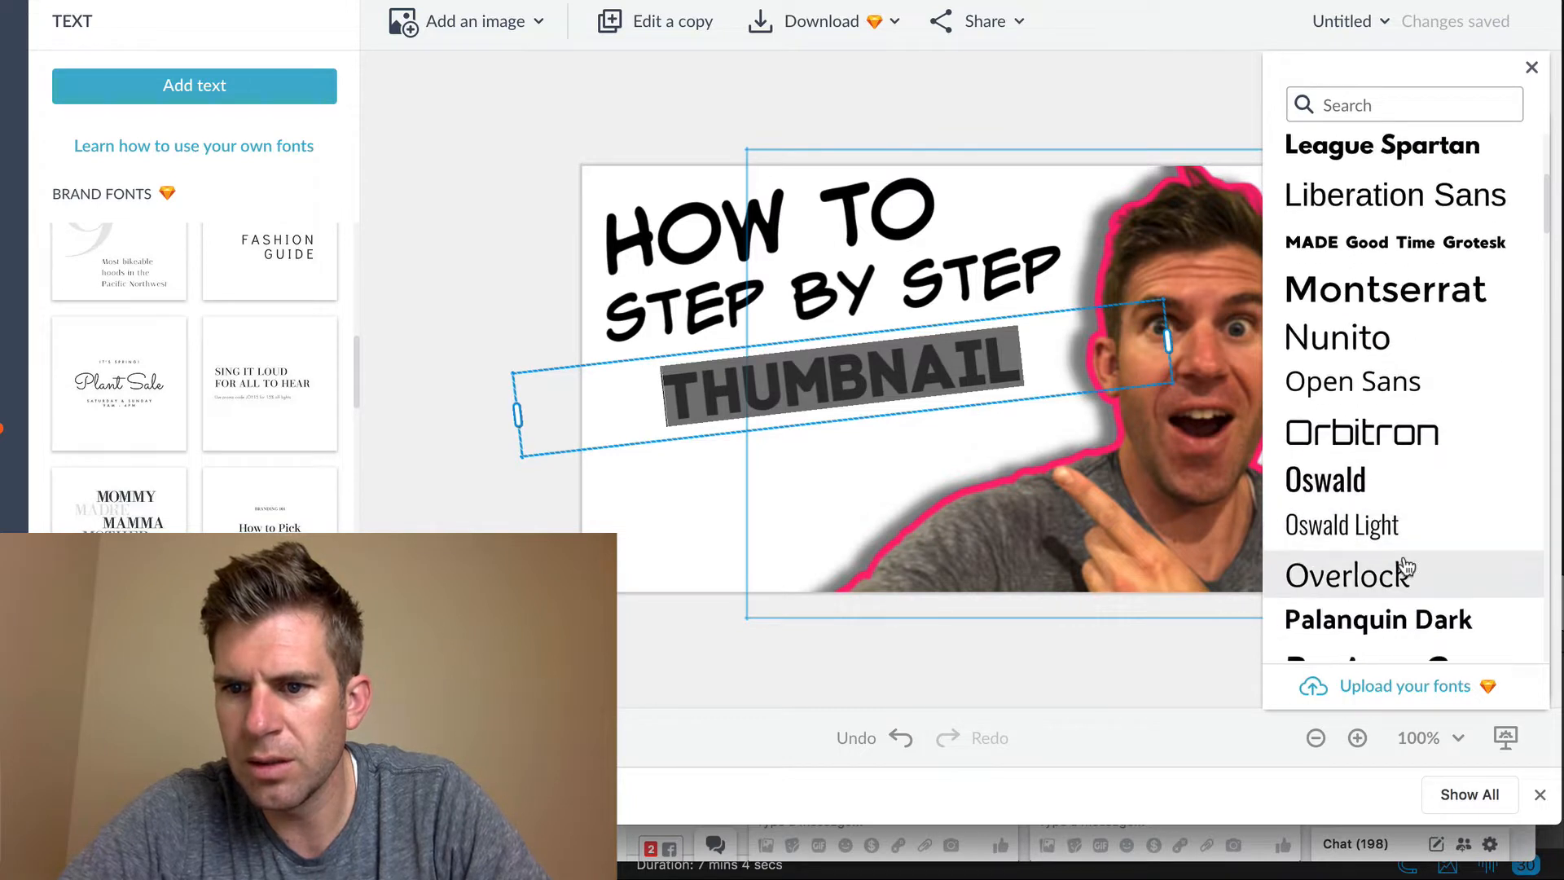
pyautogui.click(1416, 512)
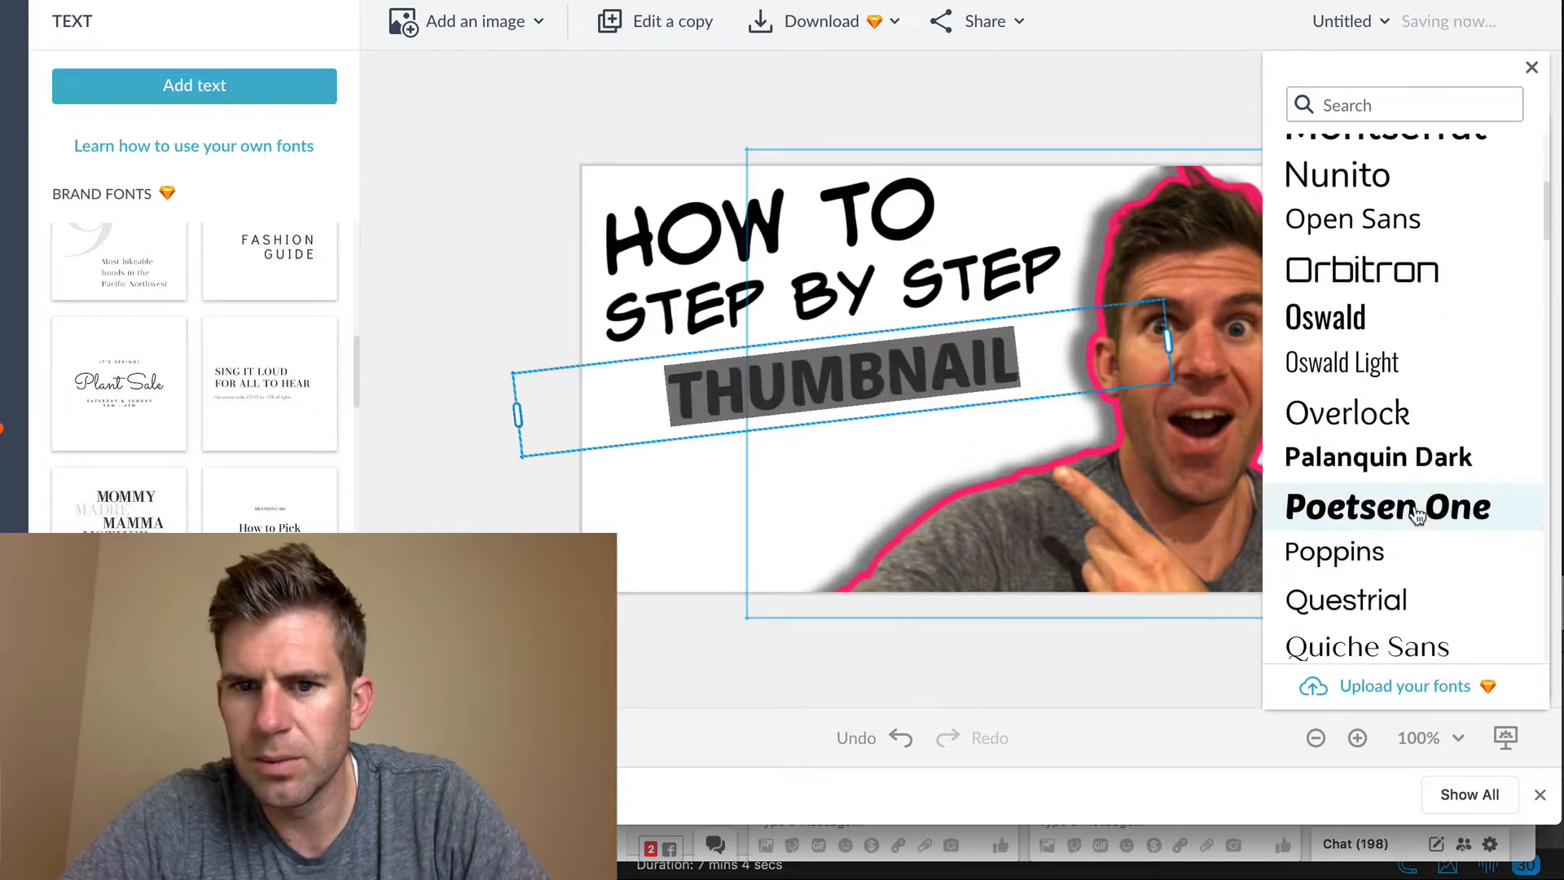
pyautogui.scroll(-3, 1417, 513)
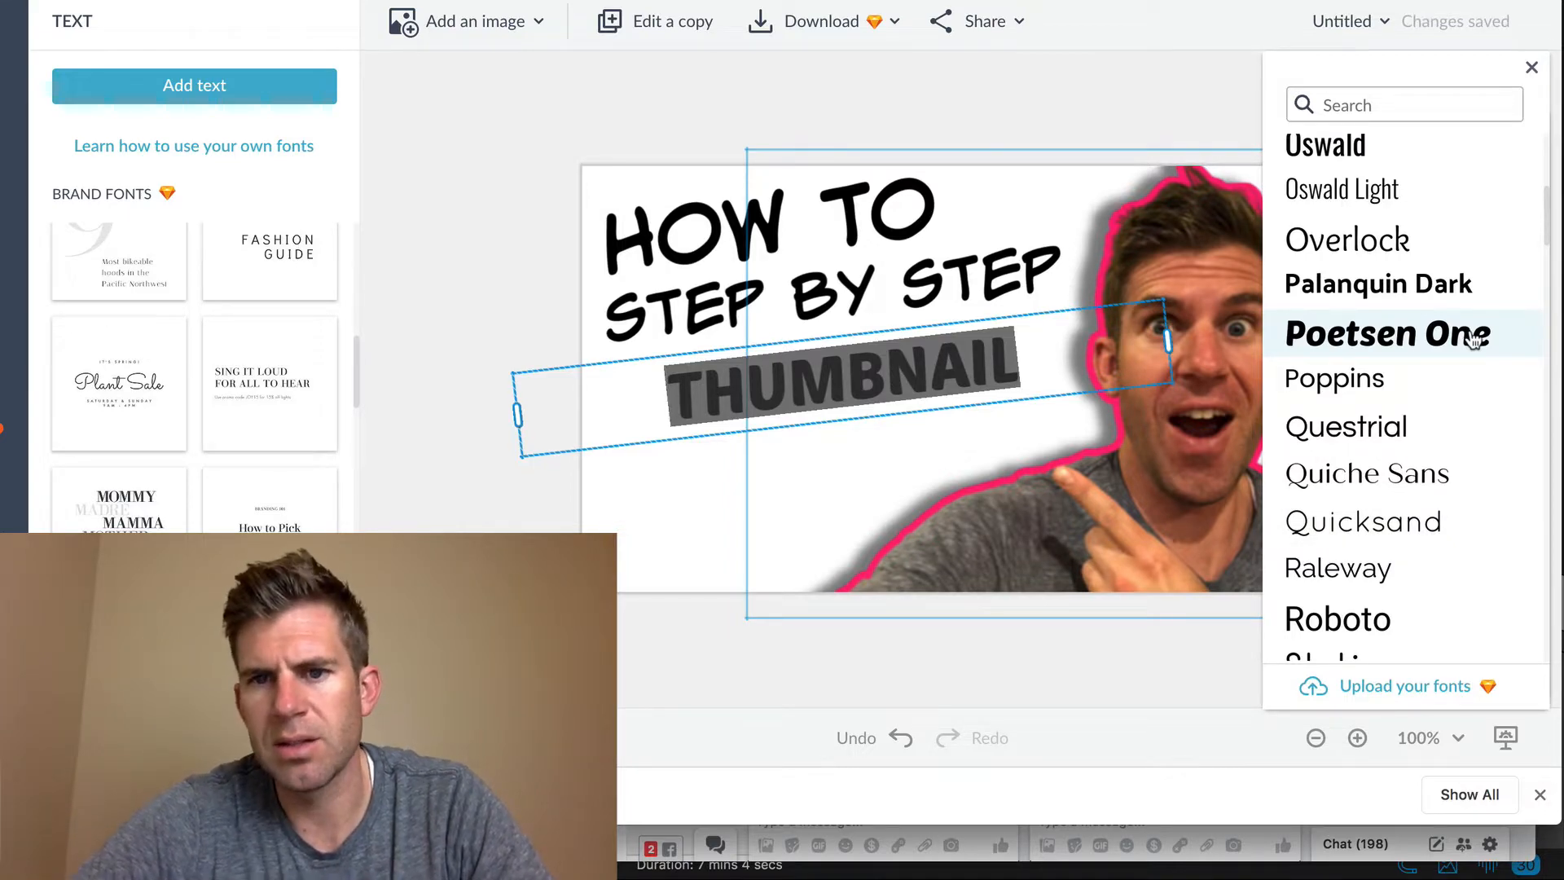
pyautogui.scroll(-12, 1462, 488)
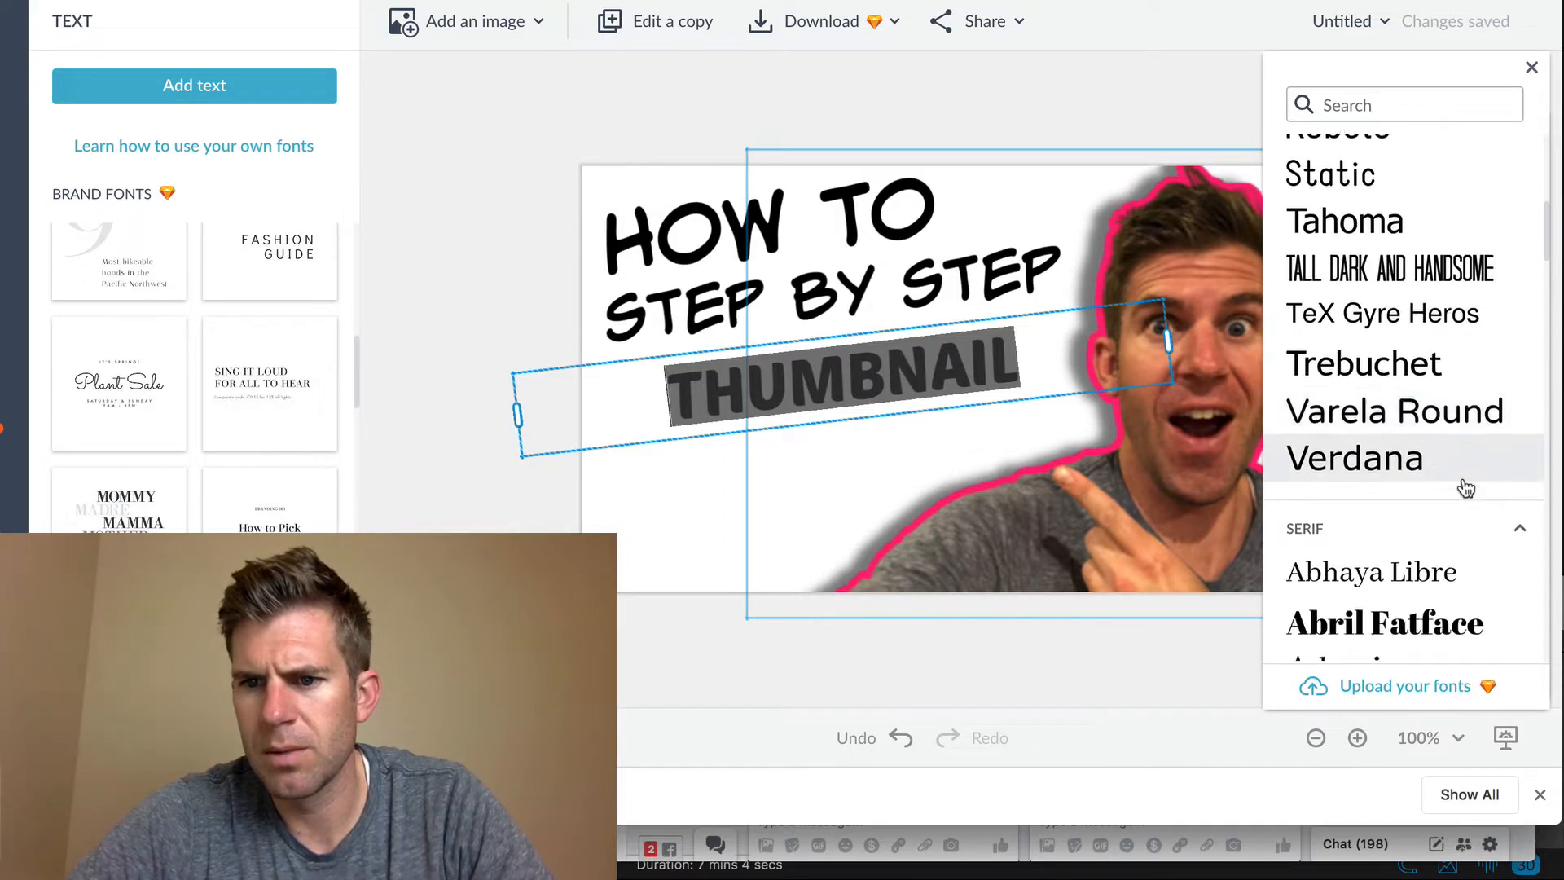
pyautogui.click(811, 73)
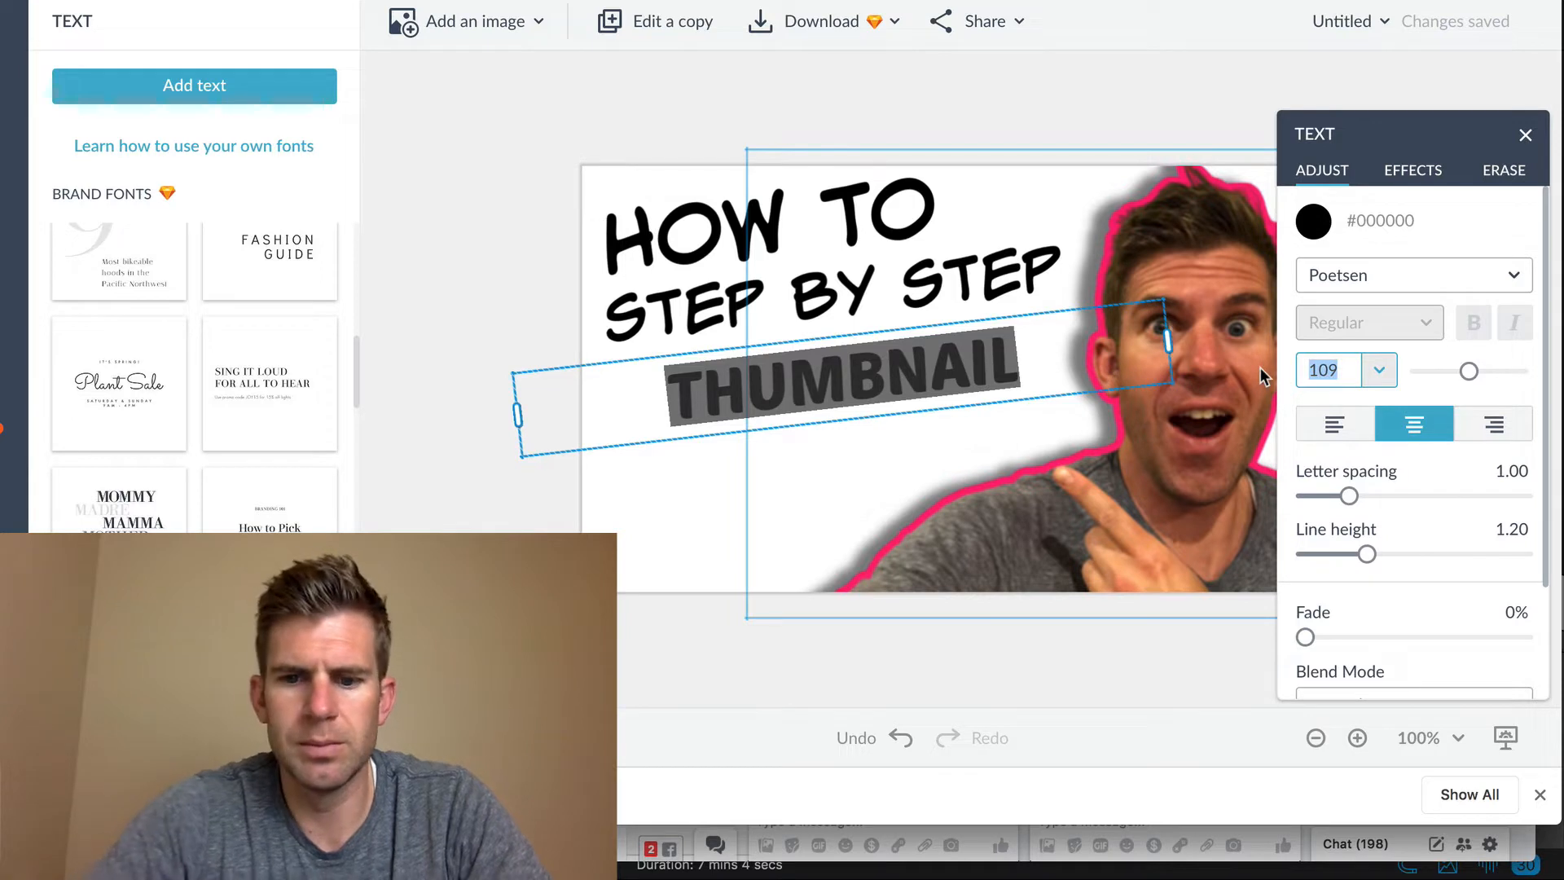
# Step: Set the "THUMBNAIL" text size to 140 and reposition the text under "STEP BY STEP"
pyautogui.write('140')
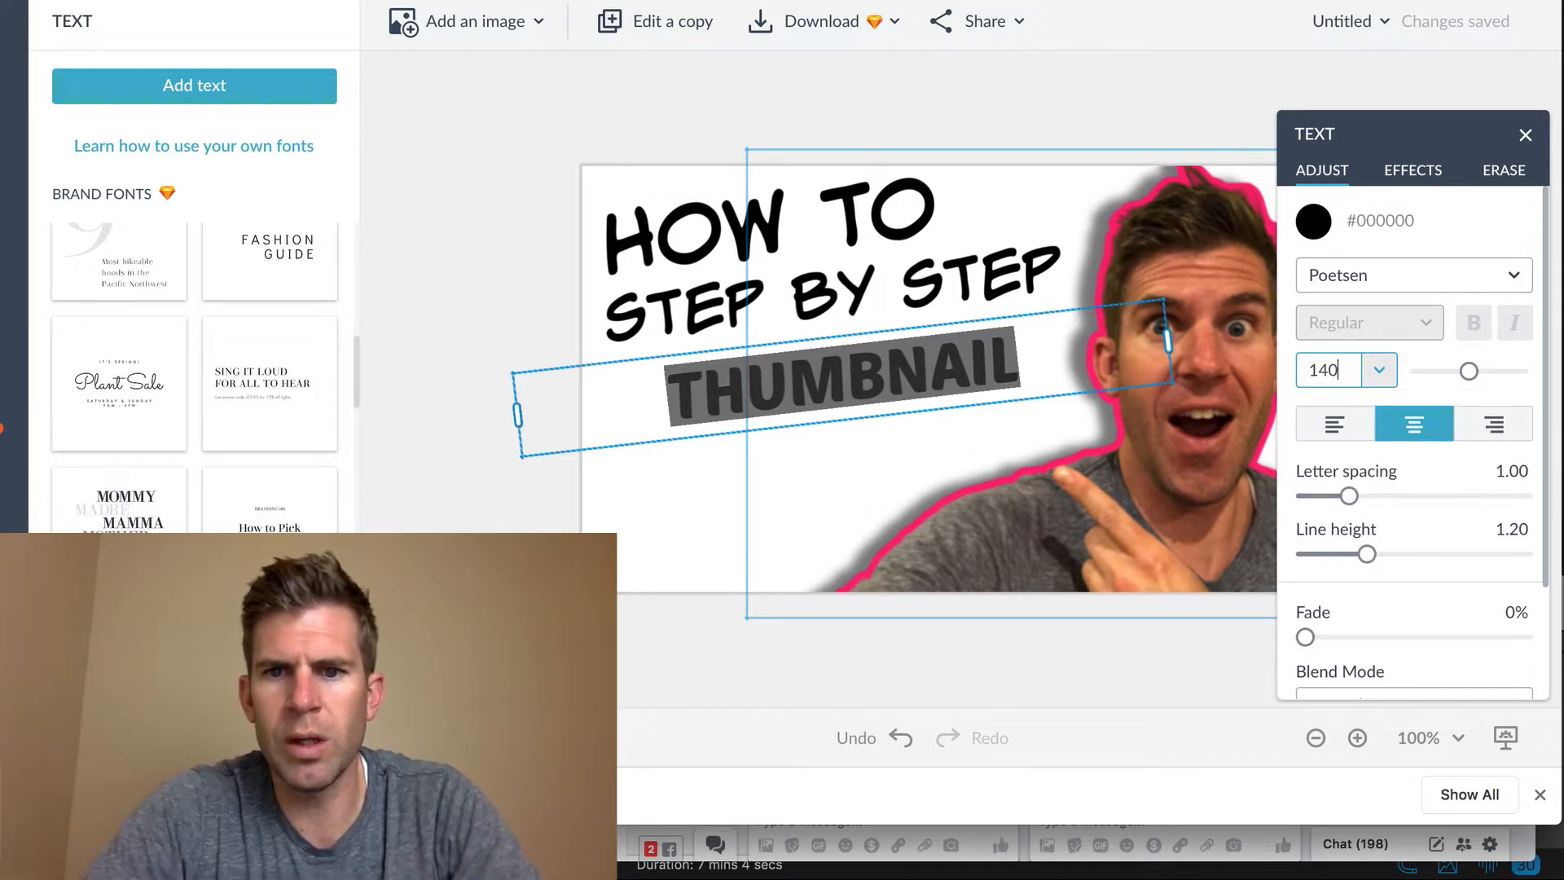
pyautogui.click(870, 390)
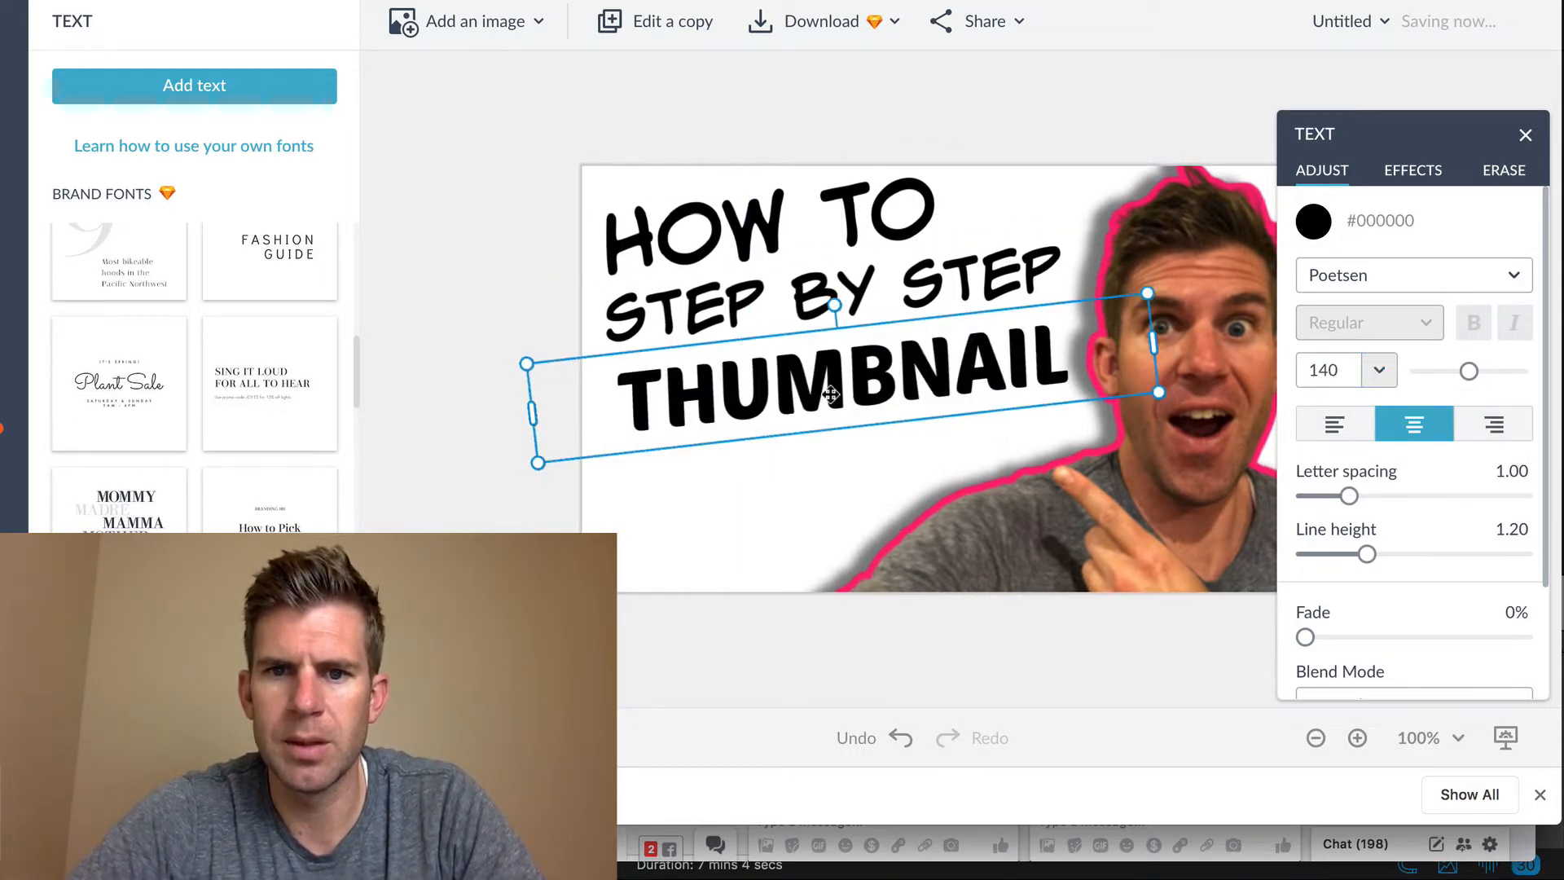
pyautogui.moveTo(831, 397); pyautogui.dragTo(795, 345)
# Step: Duplicate the "THUMBNAIL" text, change the upper copy to "YOUTUBE" and align its left edge with "THUMBNAIL"
pyautogui.hotkey('ctrl', 'd')
pyautogui.doubleClick(795, 345)
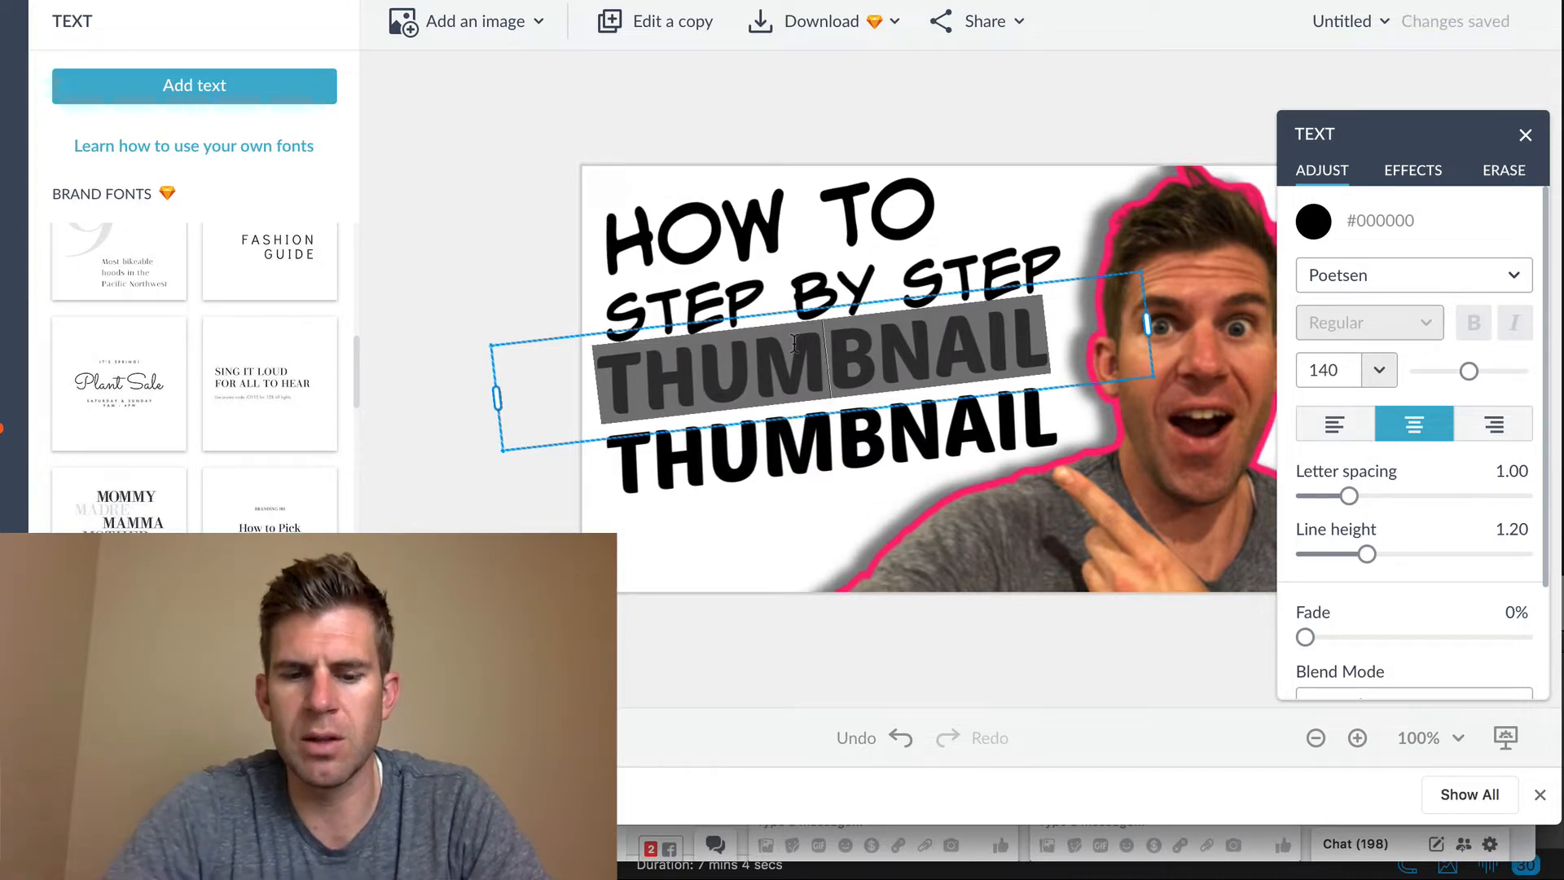
pyautogui.write('YOUTUBE')
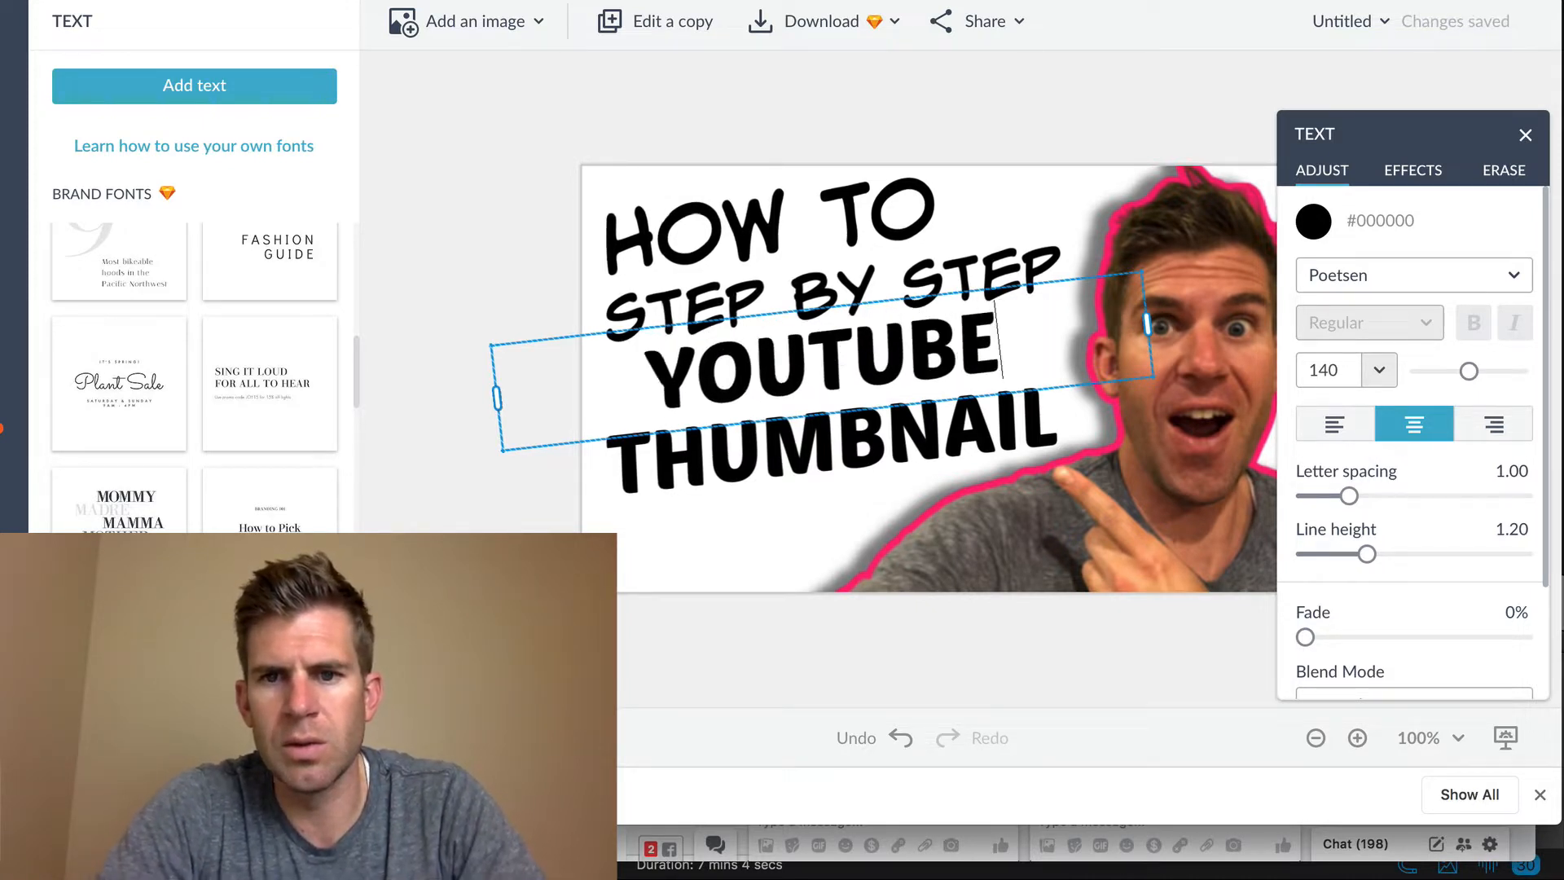
pyautogui.press('Escape')
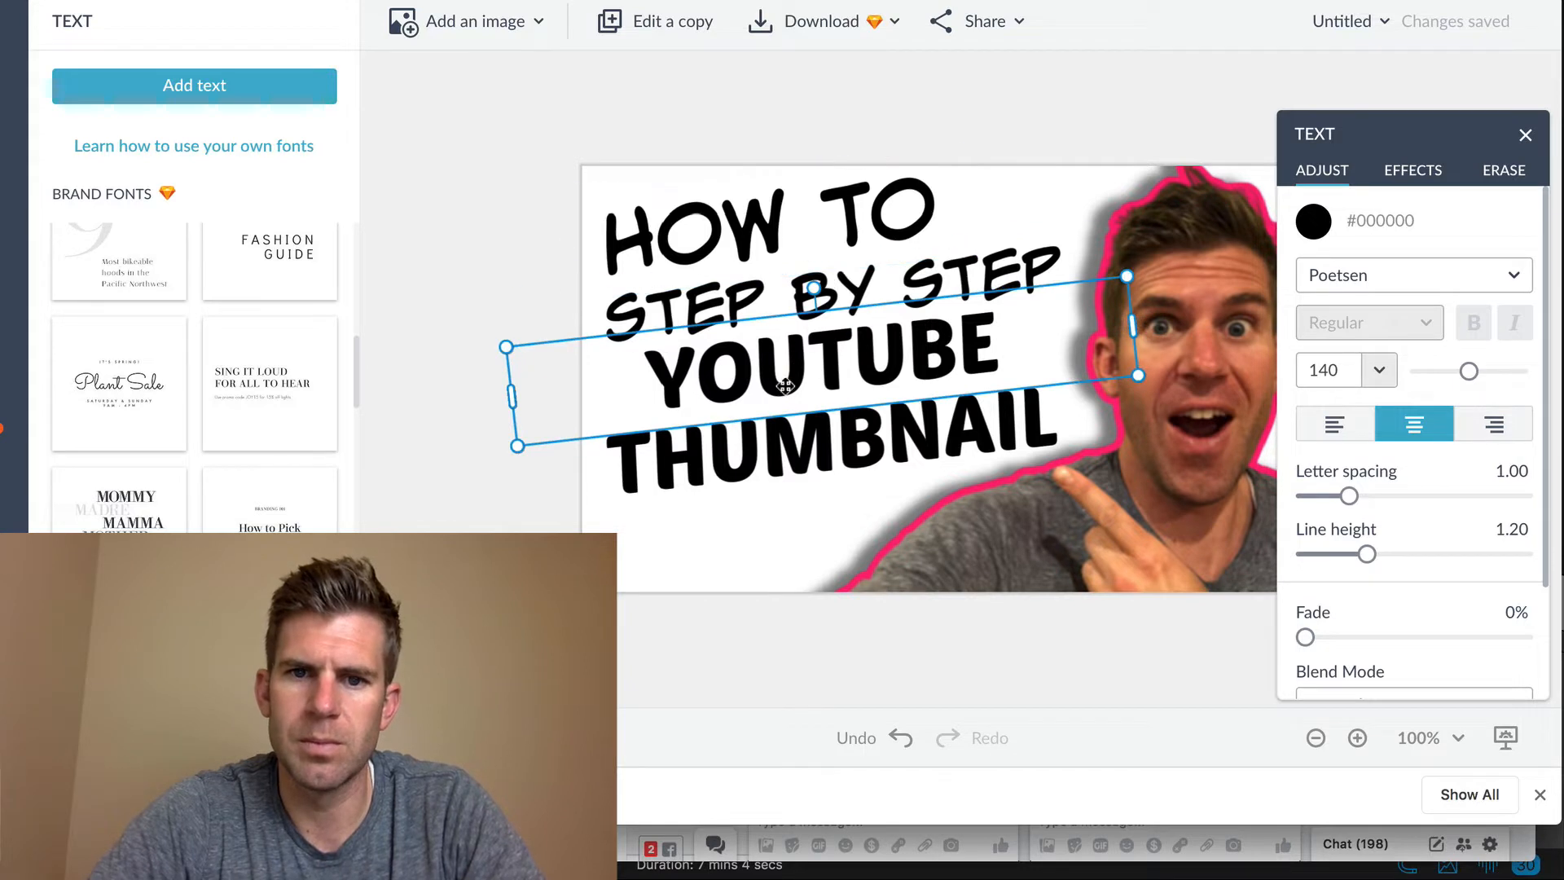
pyautogui.moveTo(785, 386); pyautogui.dragTo(745, 395)
# Step: Nudge "HOW TO" slightly left and fit "STEP BY STEP" closer beneath it with a slightly steeper tilt
pyautogui.click(711, 225)
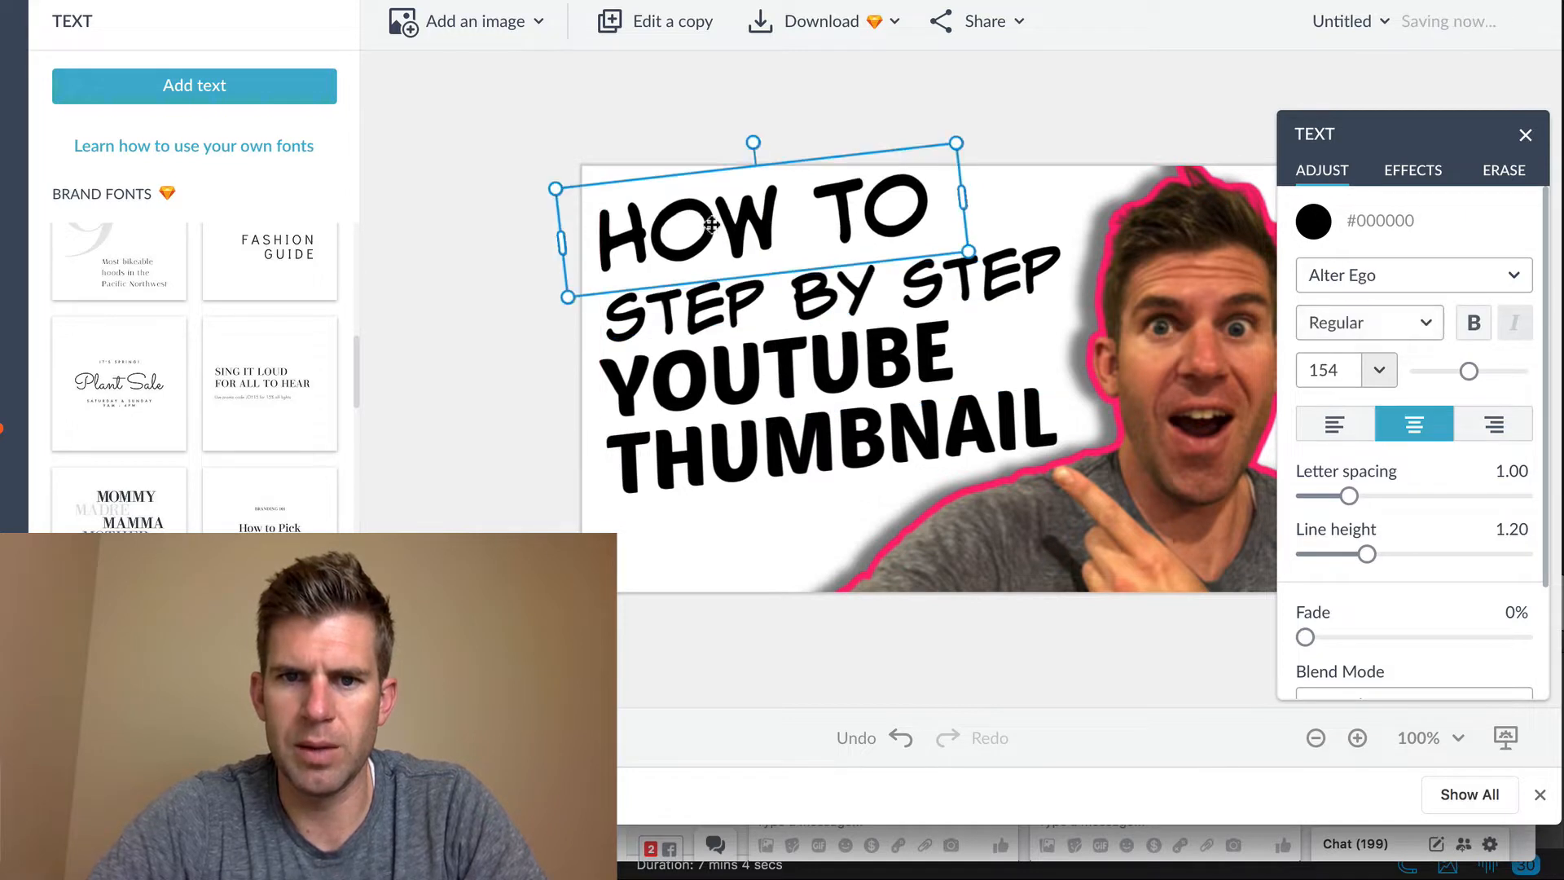
pyautogui.click(775, 307)
pyautogui.moveTo(1160, 307)
pyautogui.mouseDown()
pyautogui.moveTo(1026, 310)
pyautogui.moveTo(1239, 279)
pyautogui.moveTo(1163, 295)
pyautogui.mouseUp()
pyautogui.moveTo(1009, 288); pyautogui.dragTo(1009, 275)
pyautogui.click(879, 189)
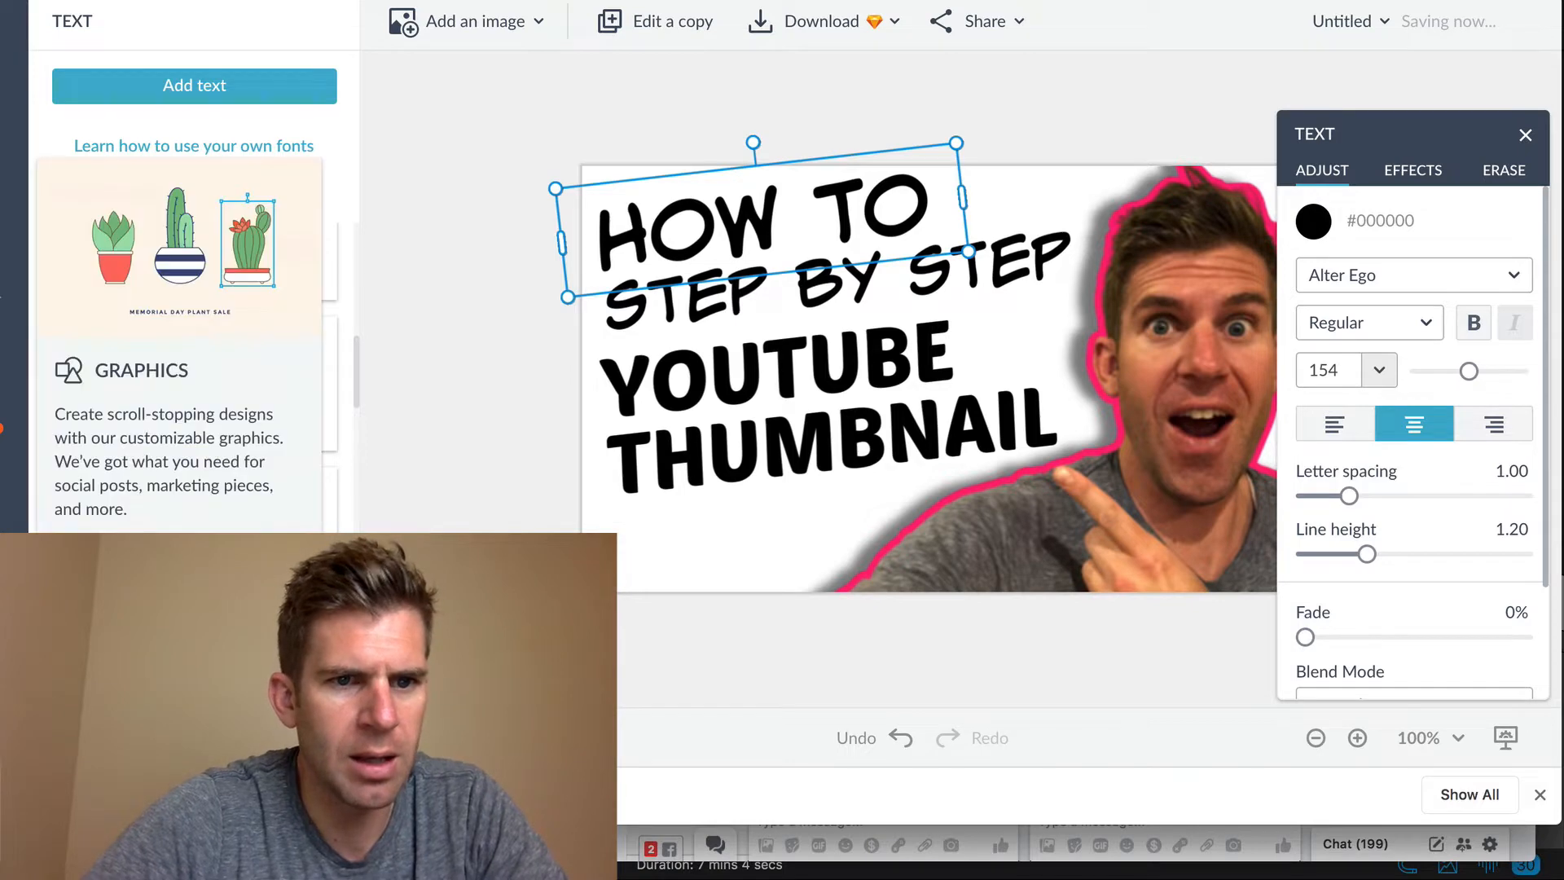
# Step: Search the graphics for "s" and place a Solid Rectangle as a wide bar over the "HOW TO" text
pyautogui.click(3, 441)
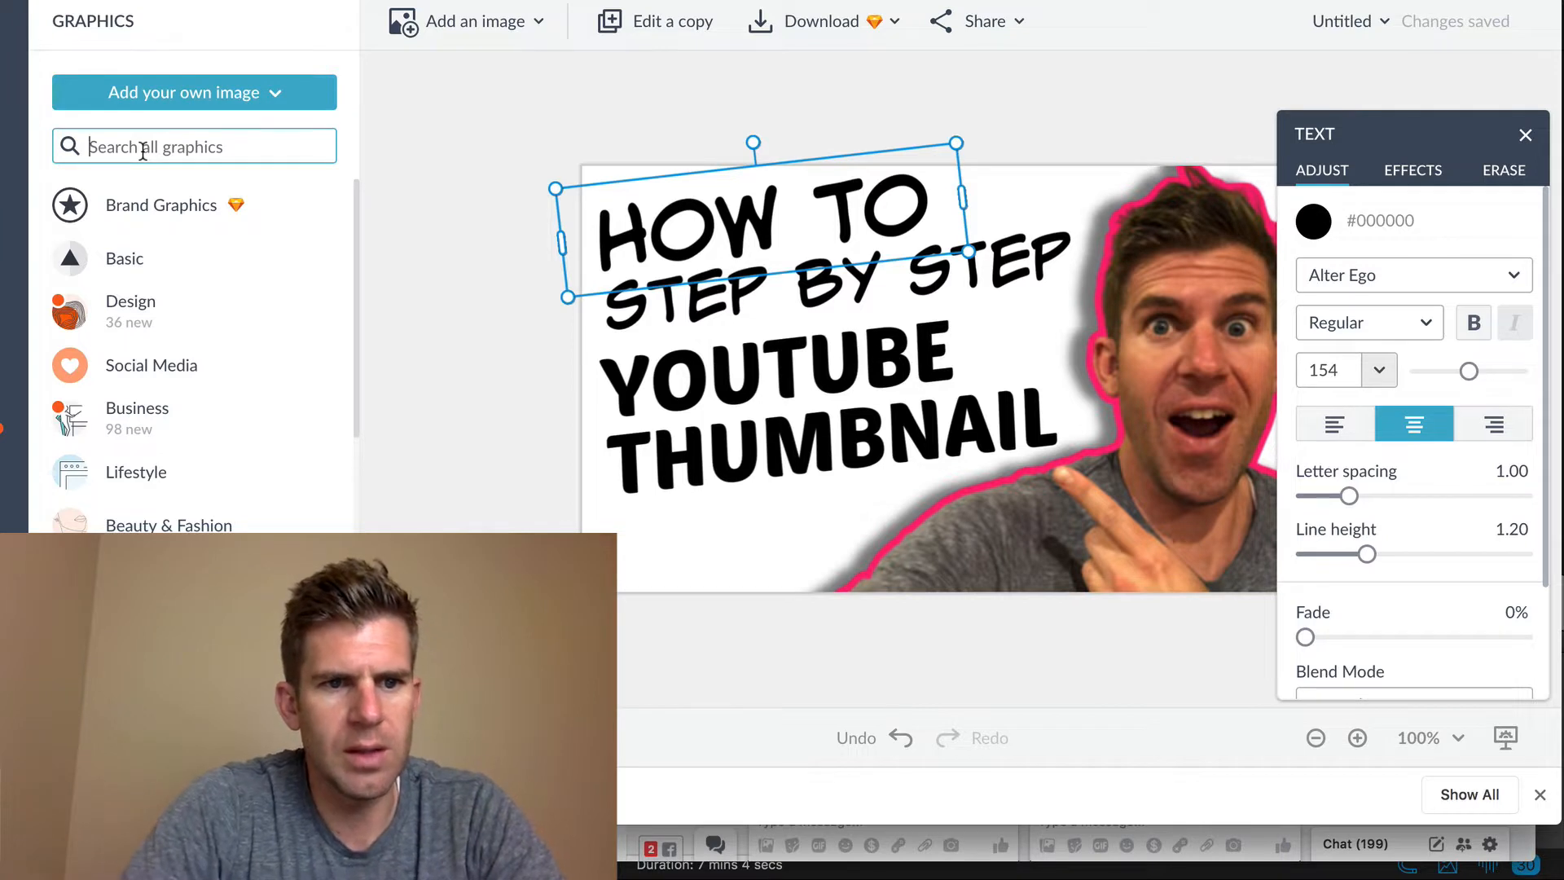
pyautogui.write('sw')
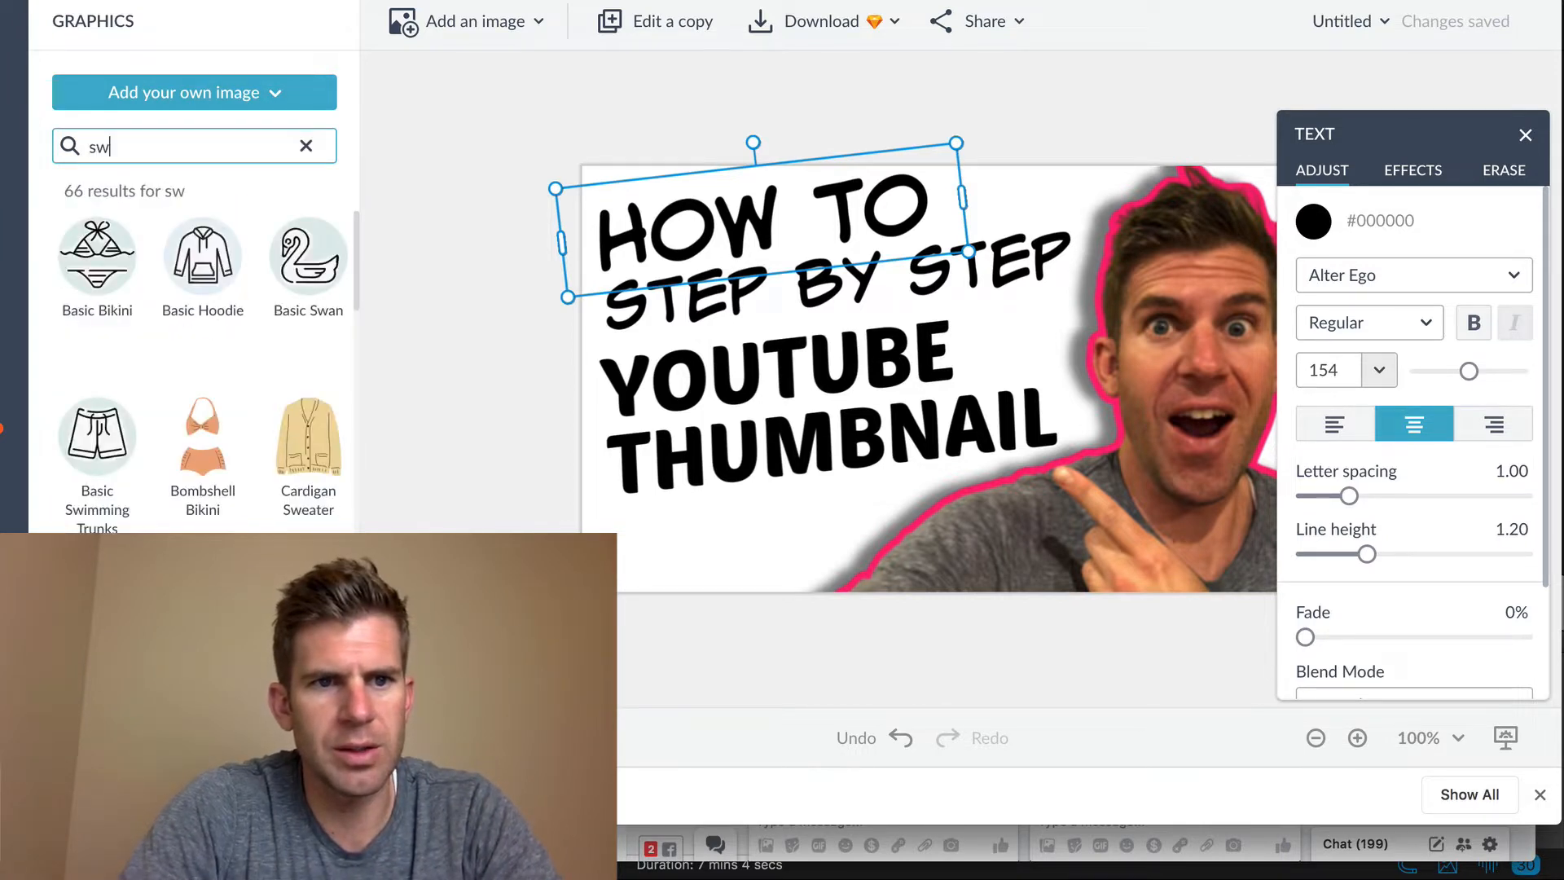
pyautogui.press('BackSpace')
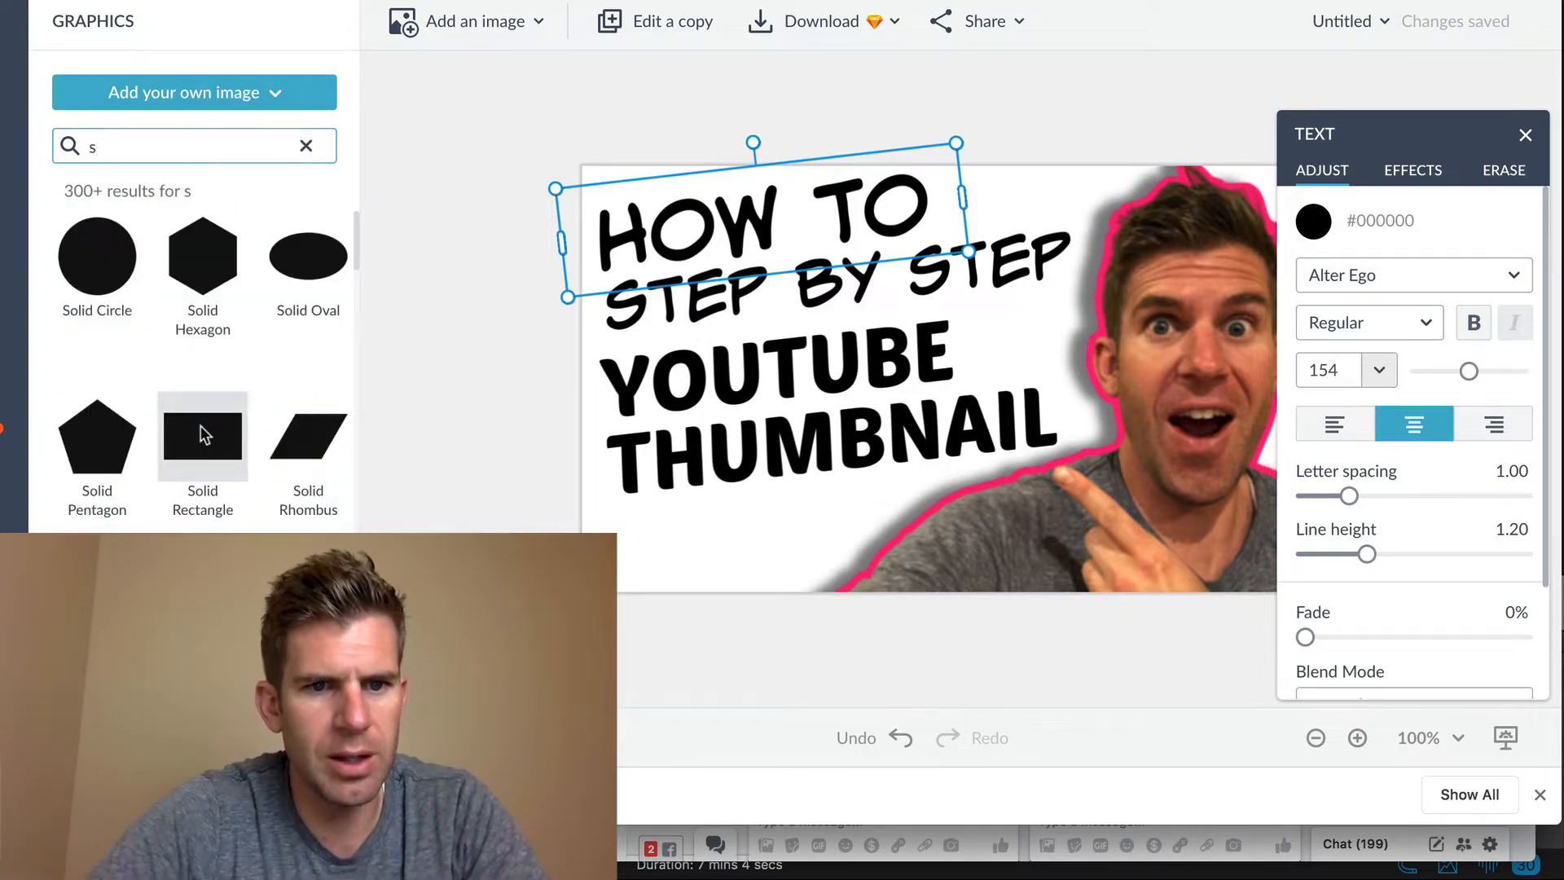
pyautogui.moveTo(201, 425); pyautogui.dragTo(968, 208)
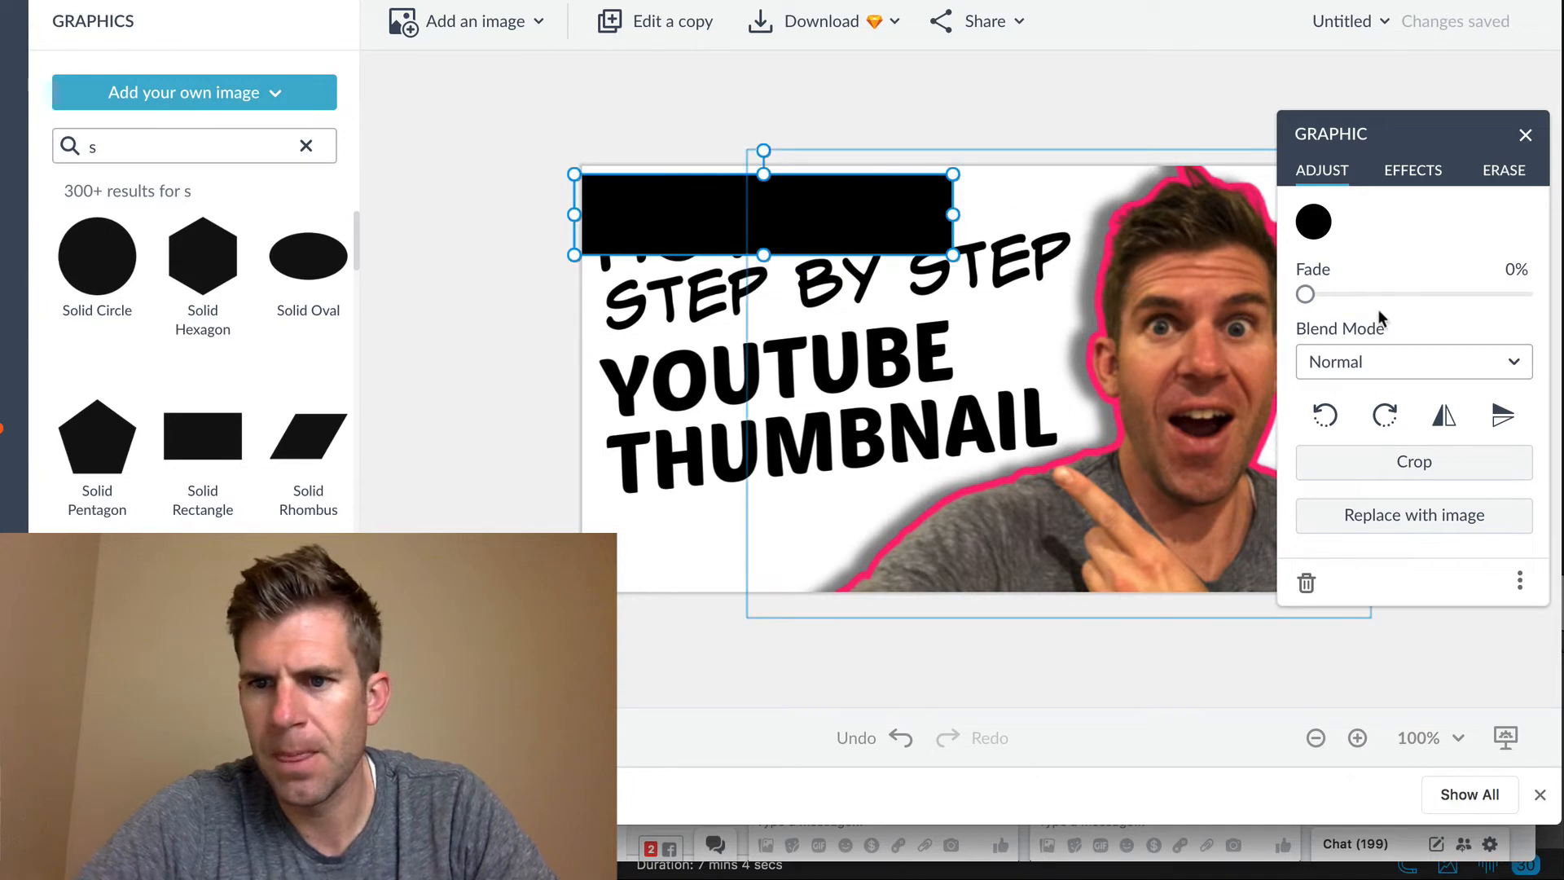
# Step: Try to get the black rectangle behind "HOW TO" by moving it one layer backward
pyautogui.rightClick(845, 228)
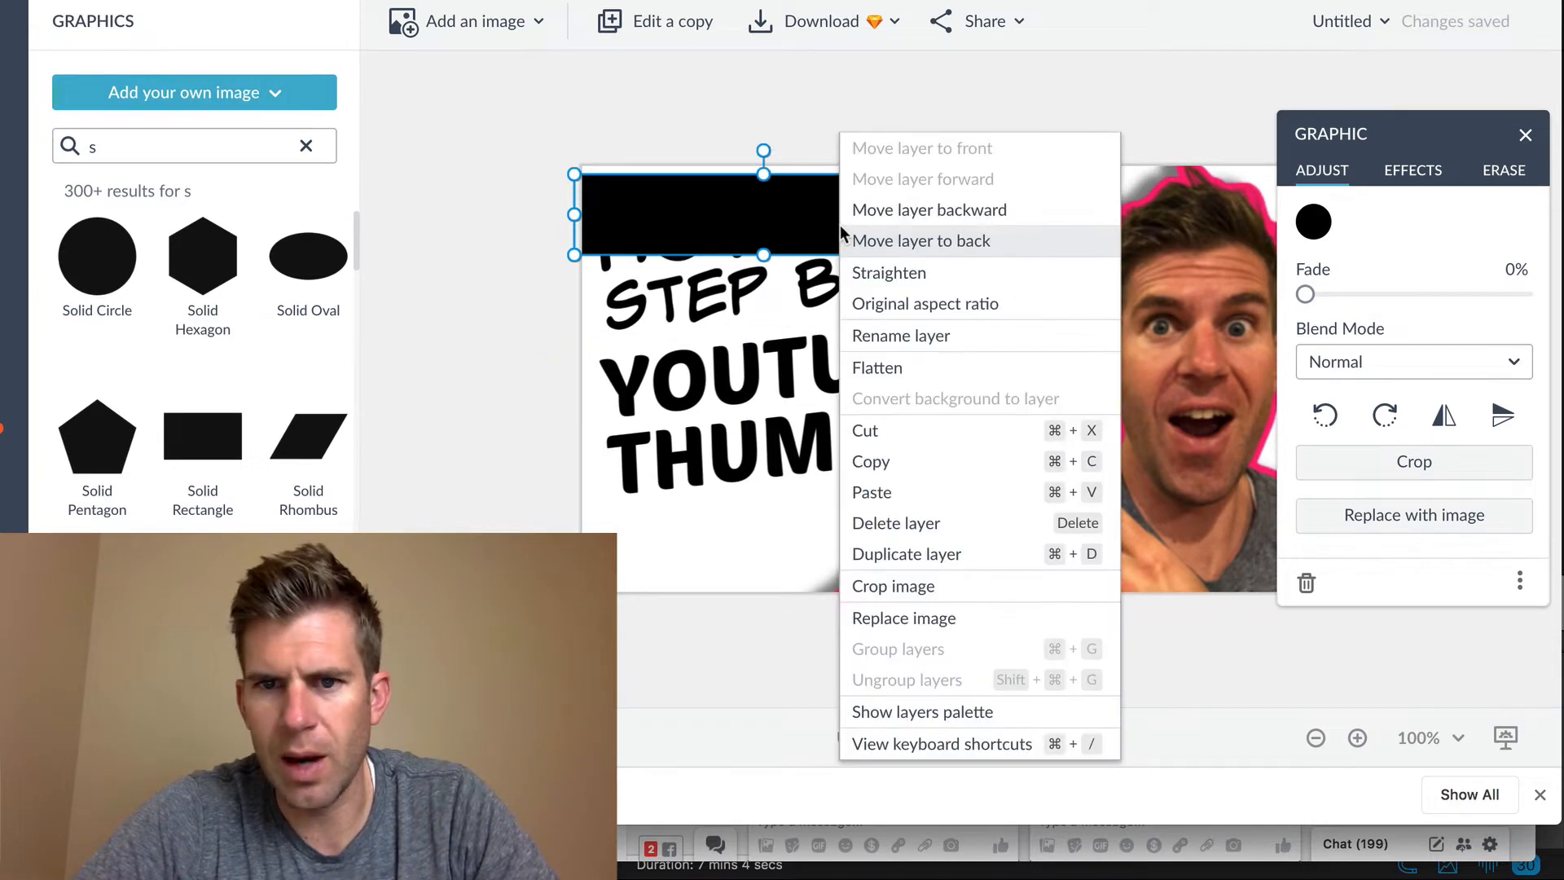
pyautogui.click(981, 214)
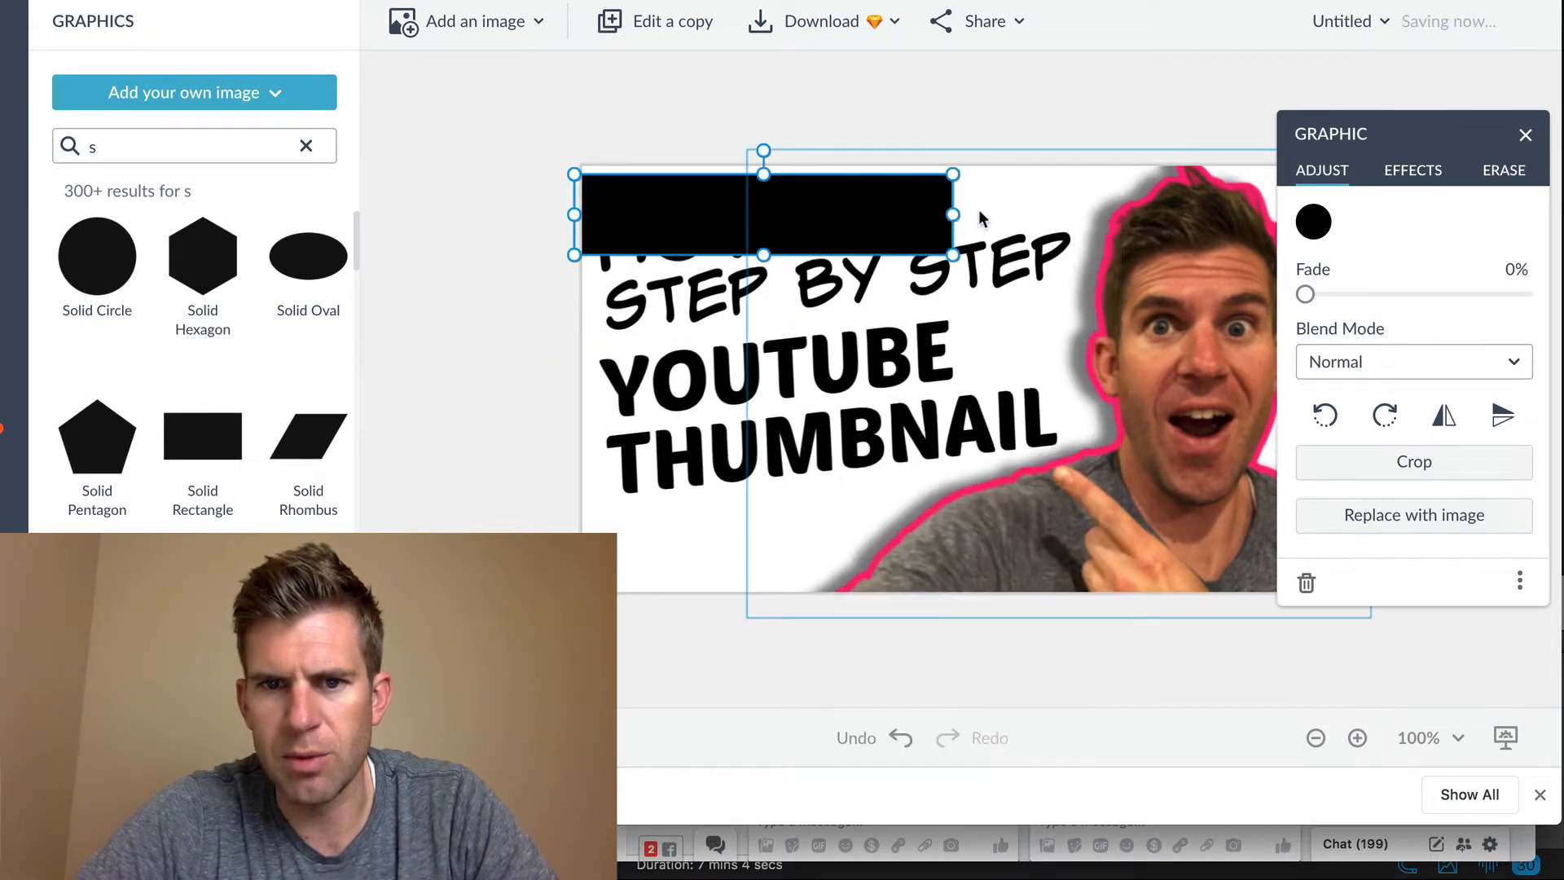
pyautogui.click(648, 126)
pyautogui.click(647, 217)
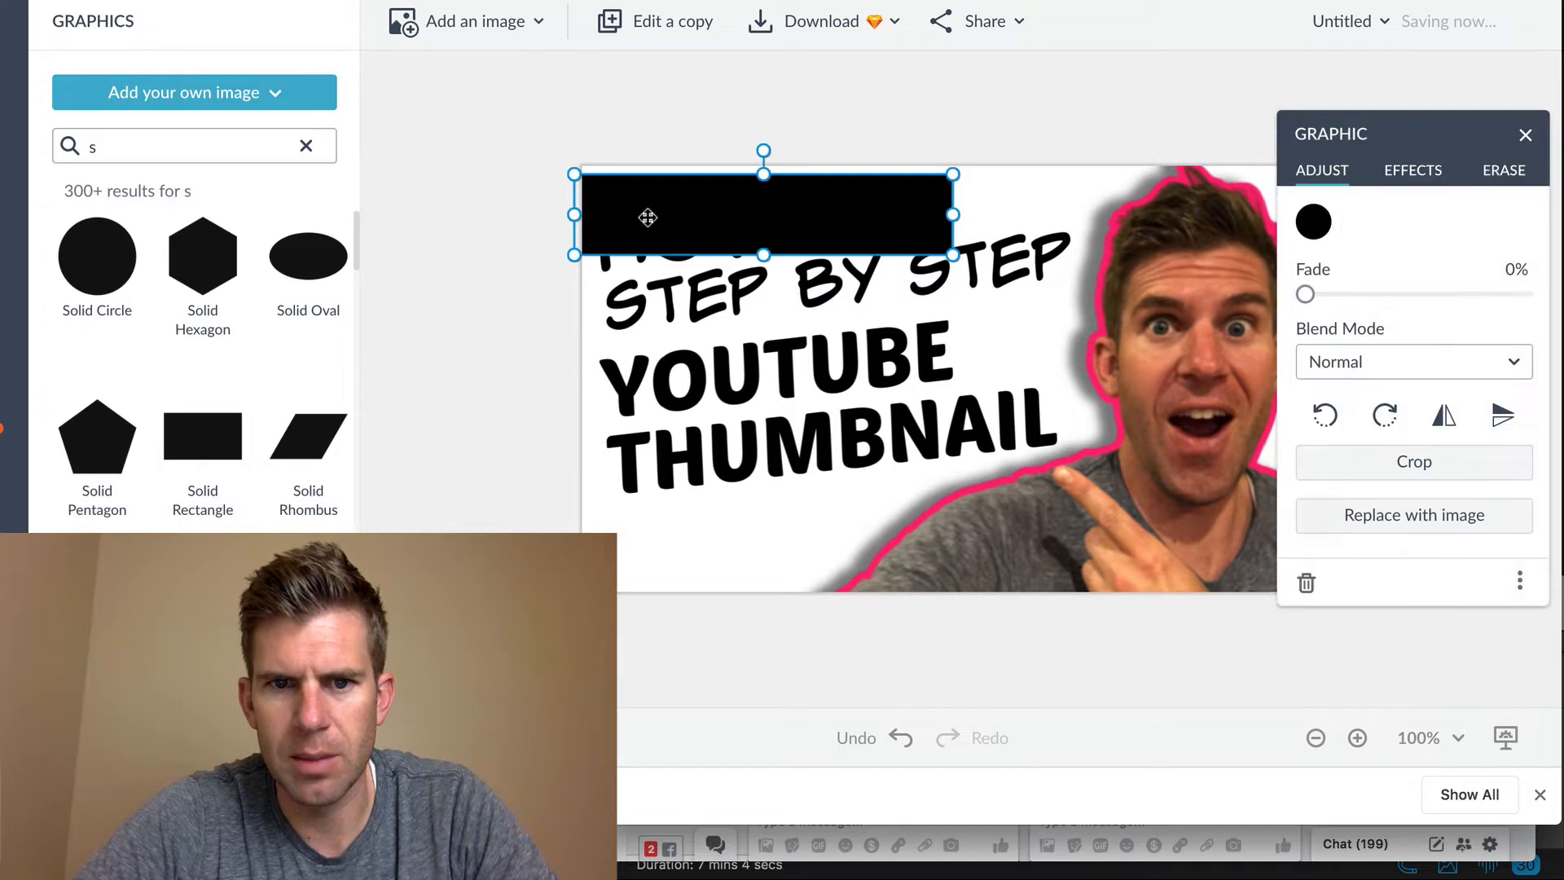
# Step: Change the rectangle's color to red #ff0000
pyautogui.click(1313, 223)
pyautogui.moveTo(1158, 352); pyautogui.dragTo(1270, 246)
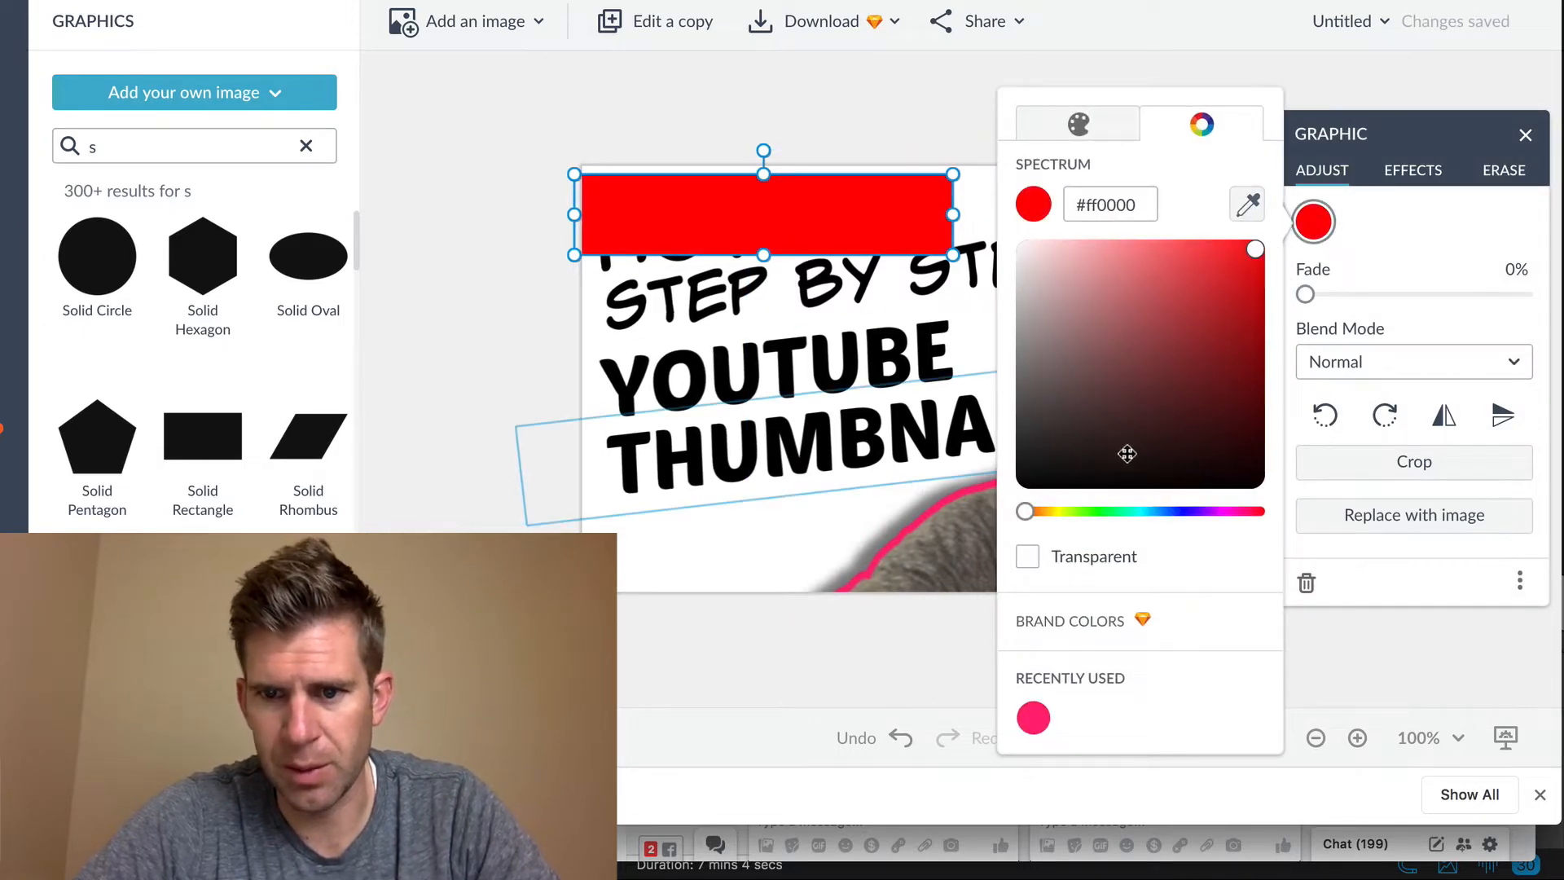
pyautogui.click(589, 100)
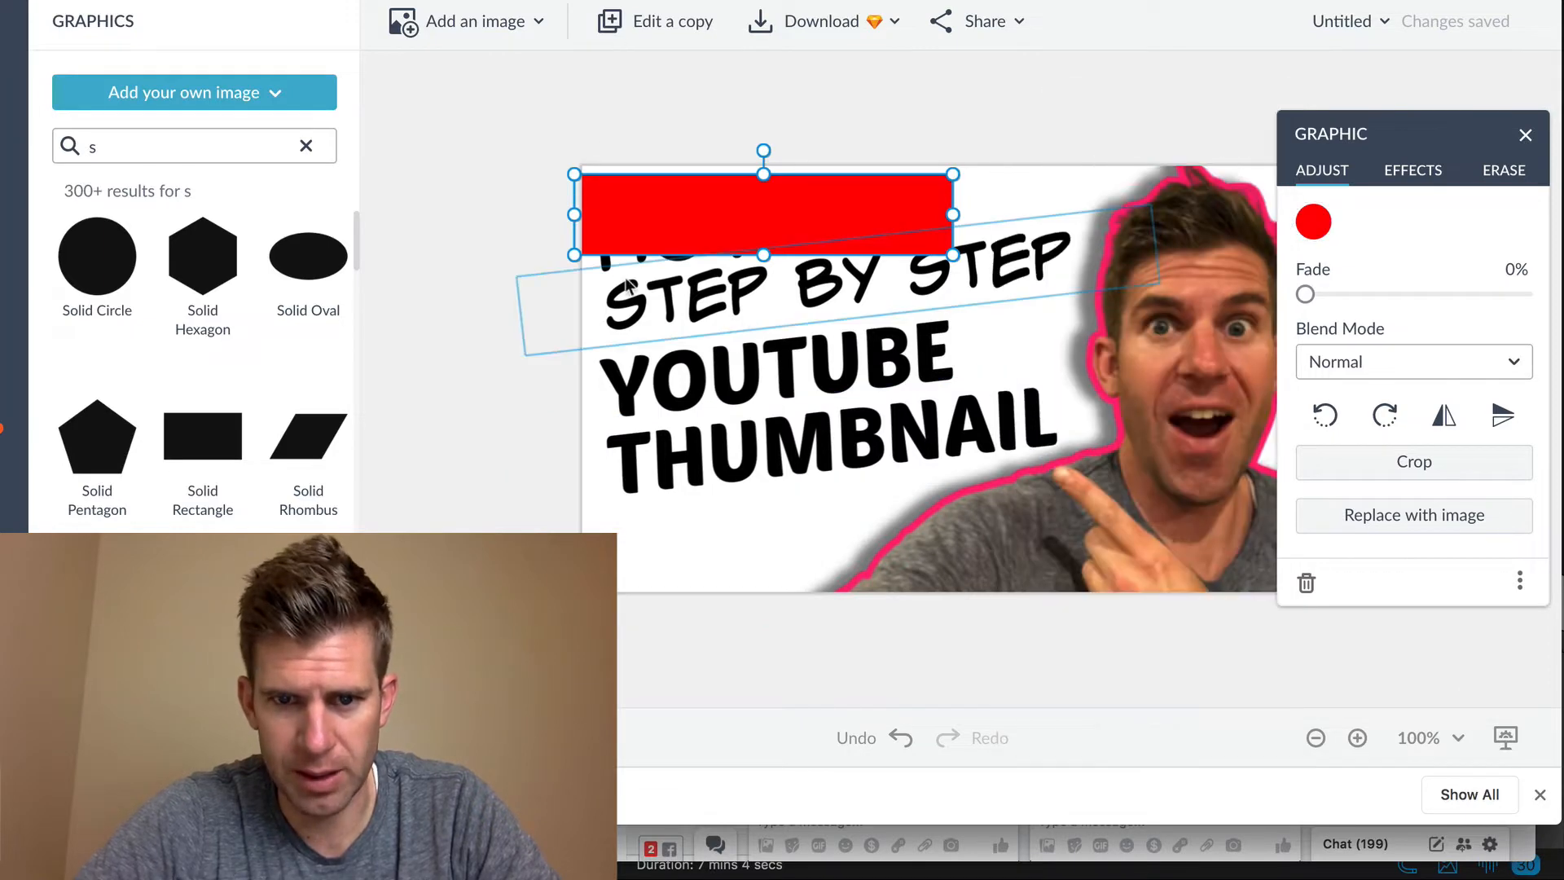
# Step: Move the red rectangle to the back of the layers, behind the "HOW TO" text
pyautogui.rightClick(628, 230)
pyautogui.click(729, 241)
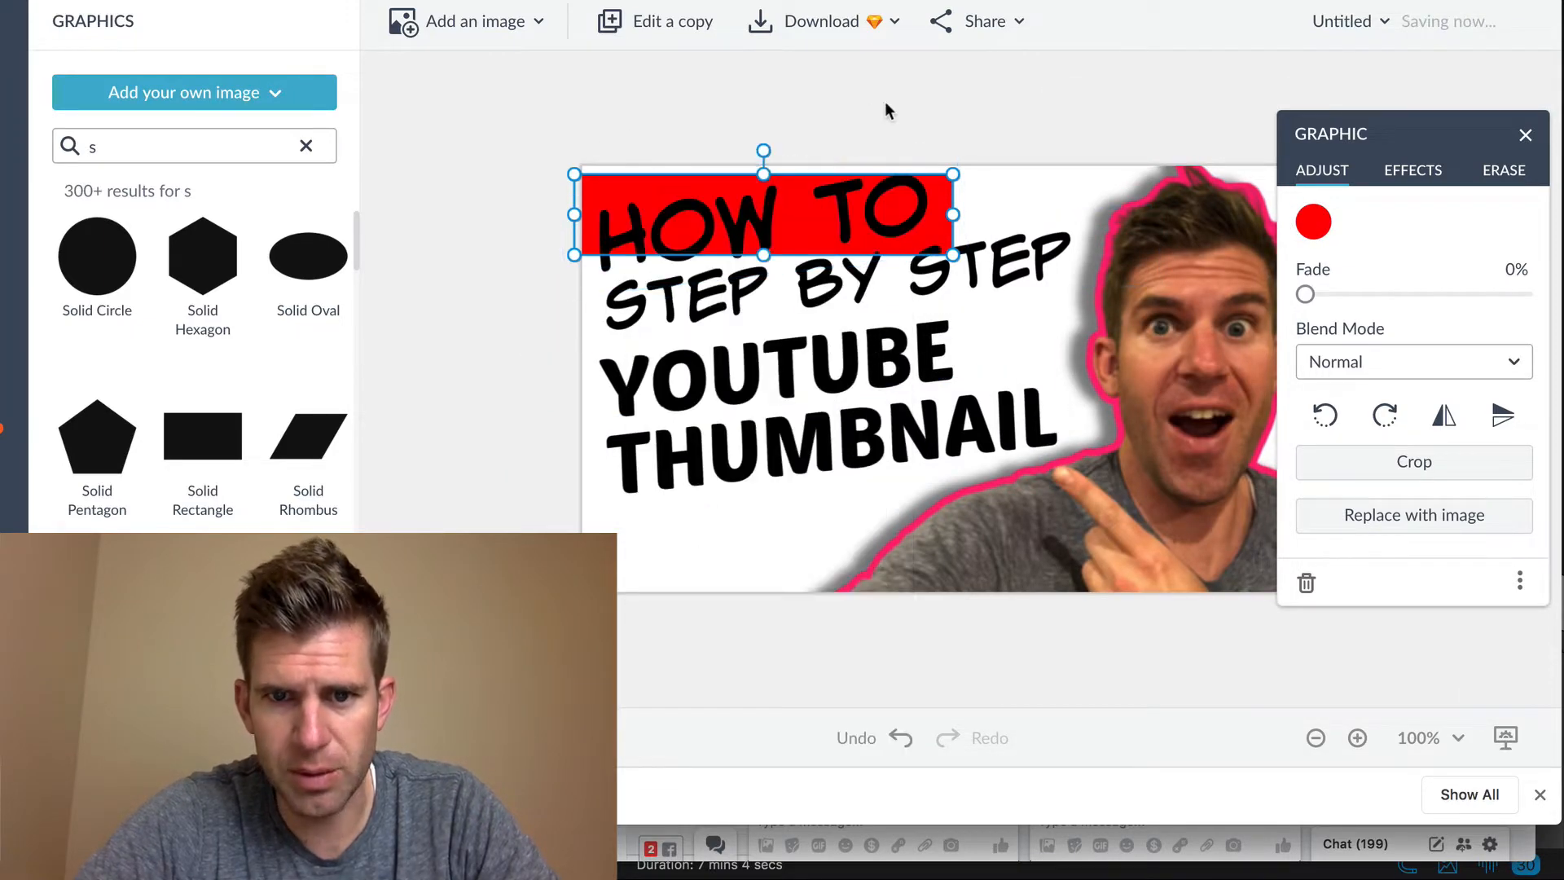
pyautogui.click(883, 124)
pyautogui.click(603, 183)
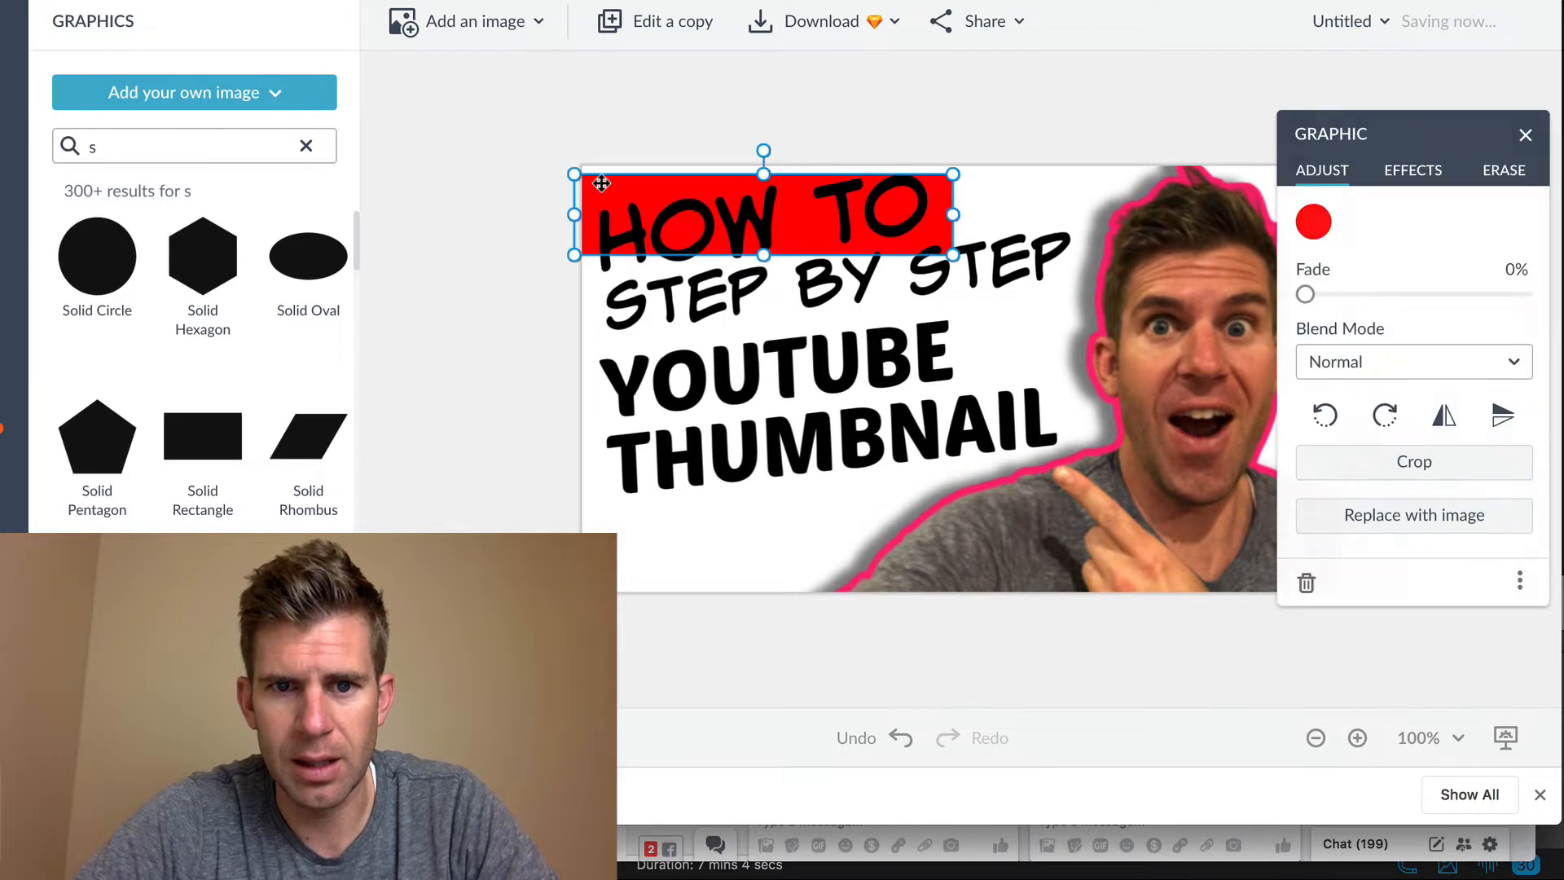
# Step: Rotate the red rectangle to follow the slant of "HOW TO" and nudge it slightly down behind the text
pyautogui.moveTo(775, 153); pyautogui.dragTo(758, 163)
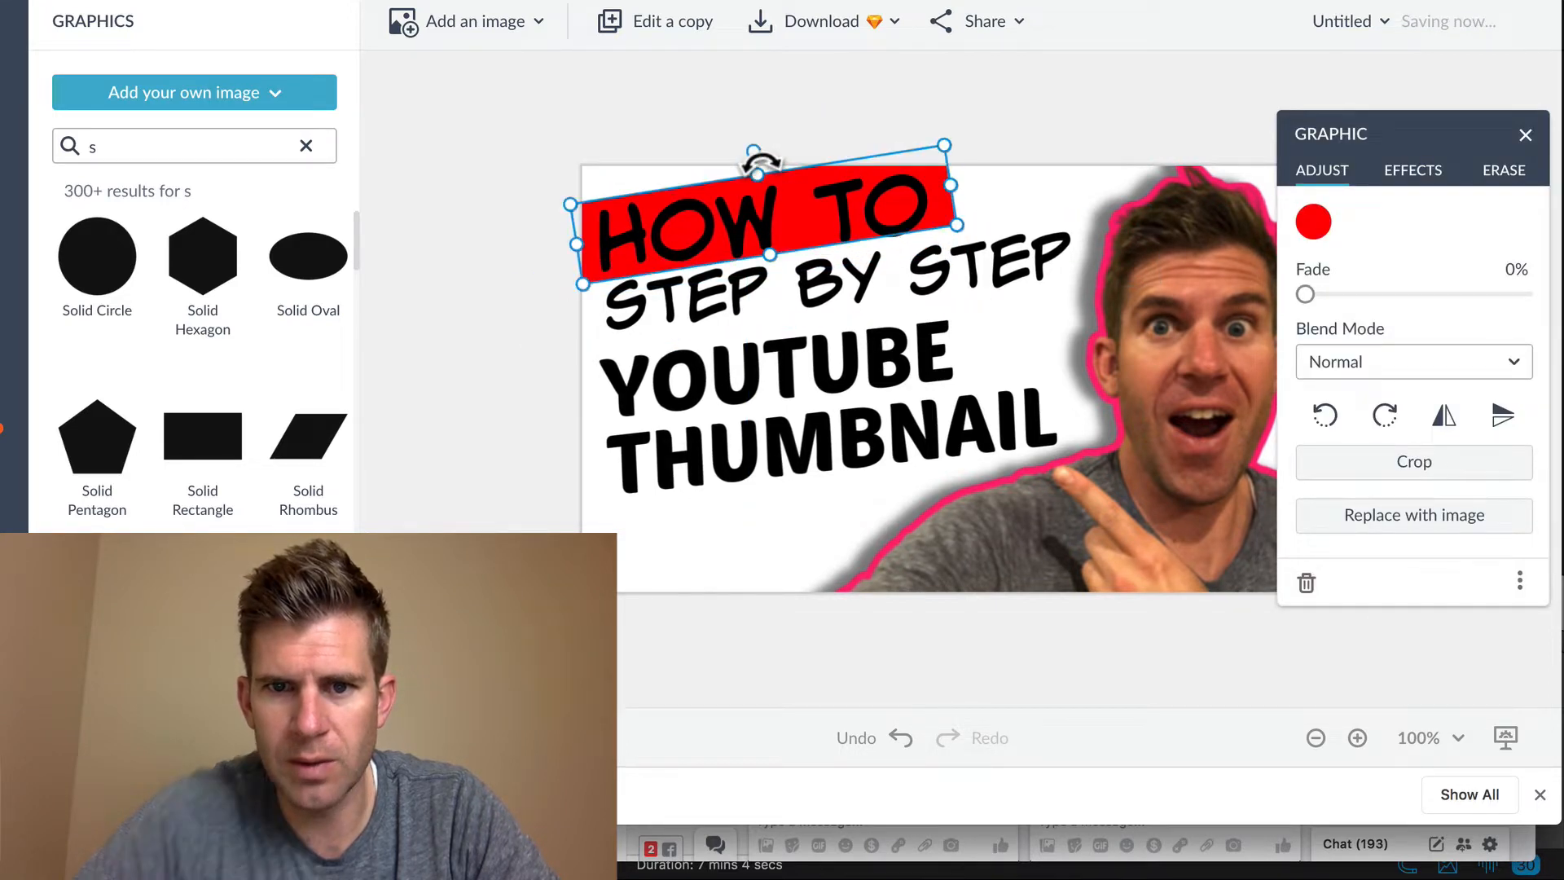
pyautogui.press('Down')
pyautogui.press('Down')
pyautogui.press('Down')
pyautogui.press('Down')
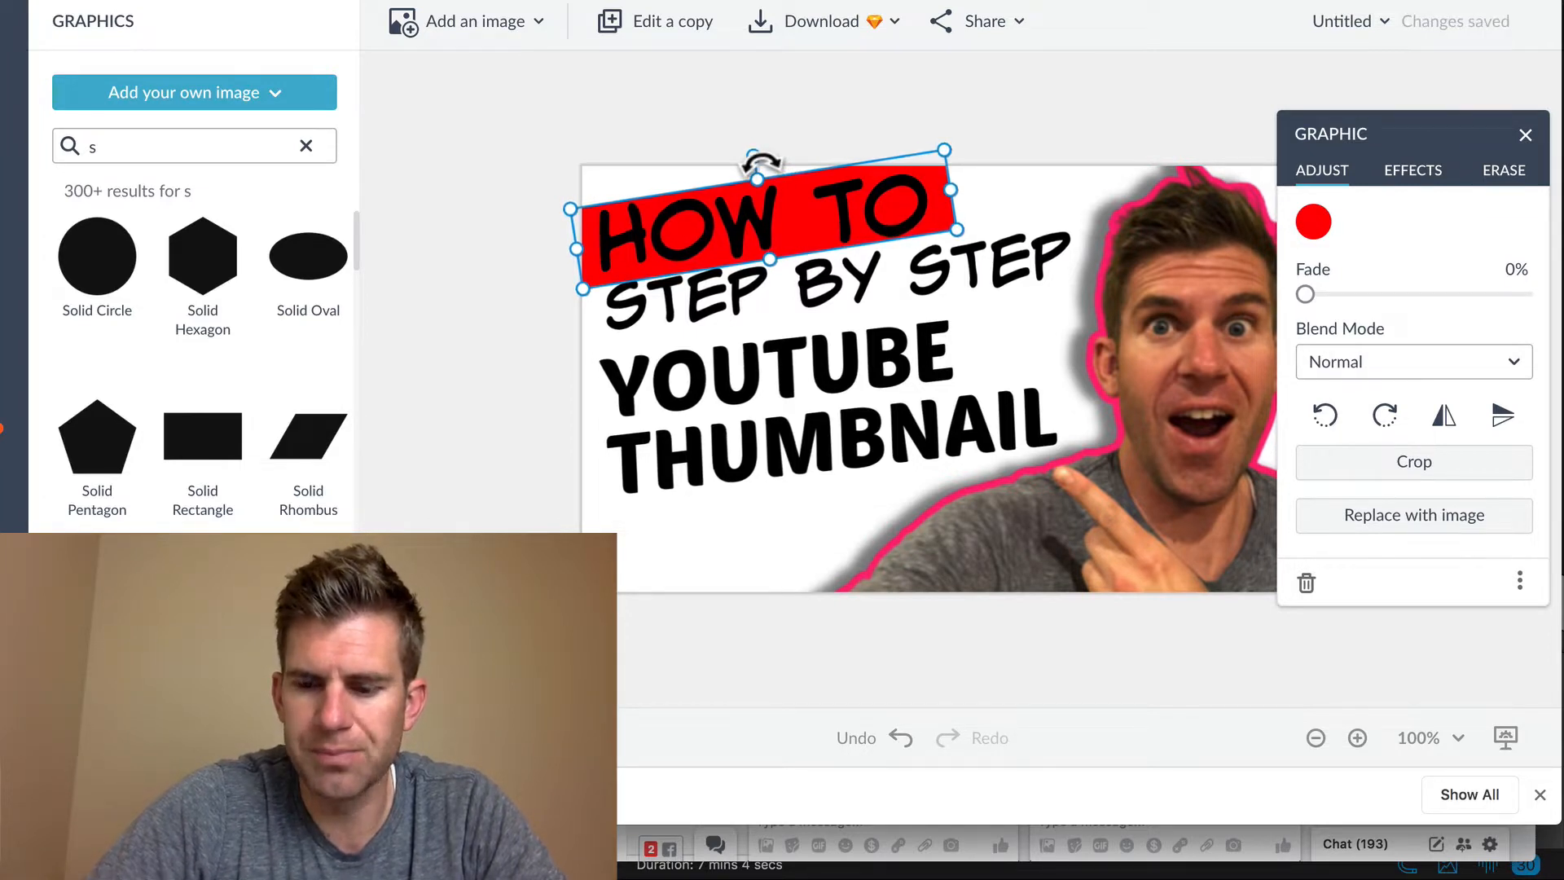
pyautogui.press('Down')
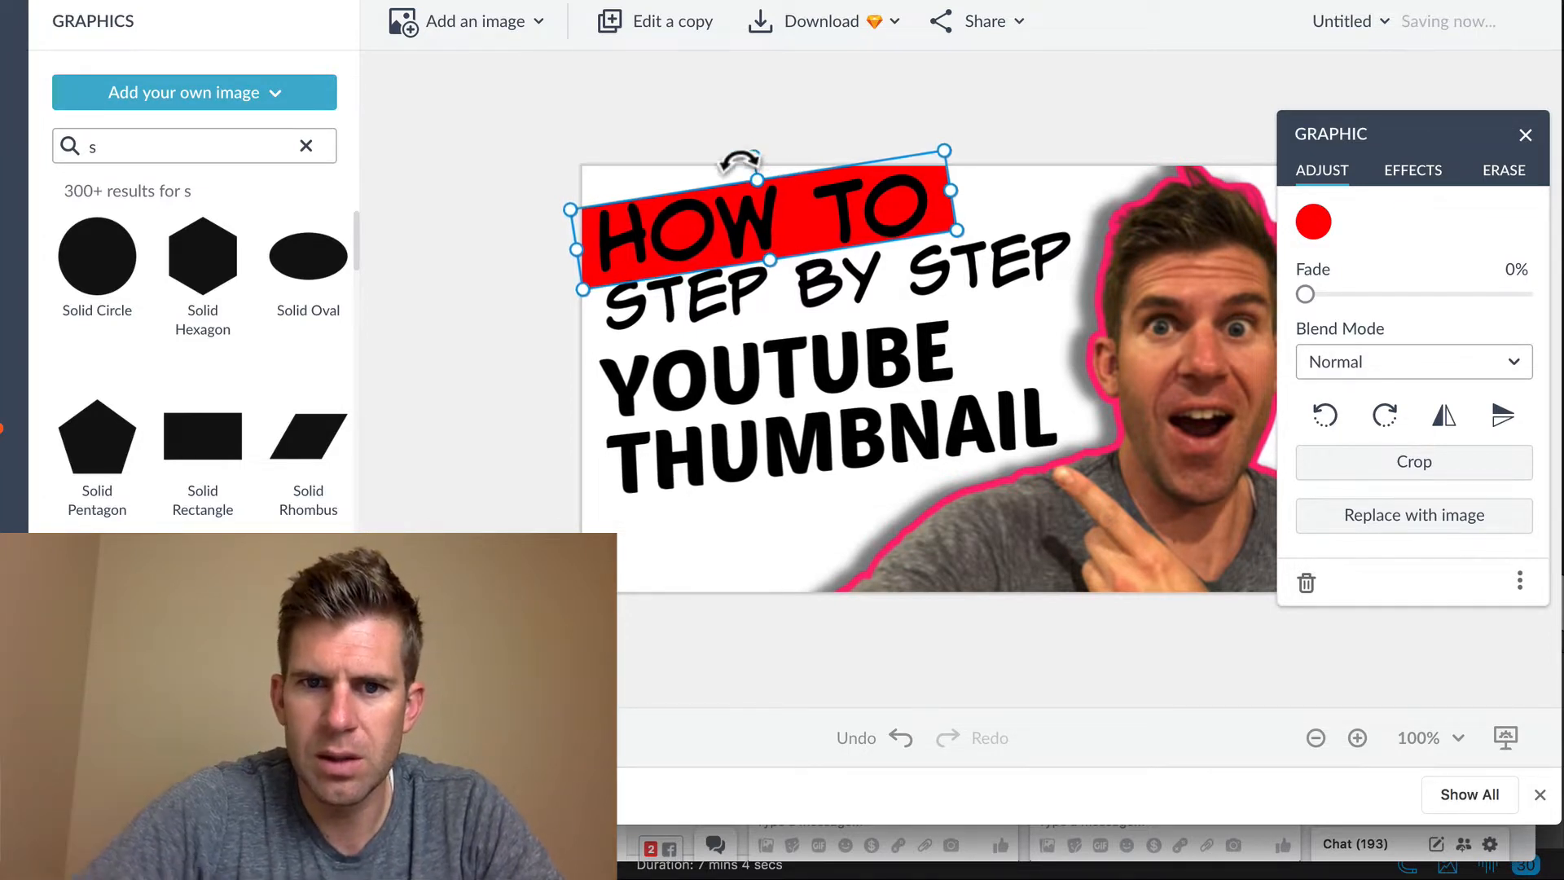
pyautogui.click(484, 153)
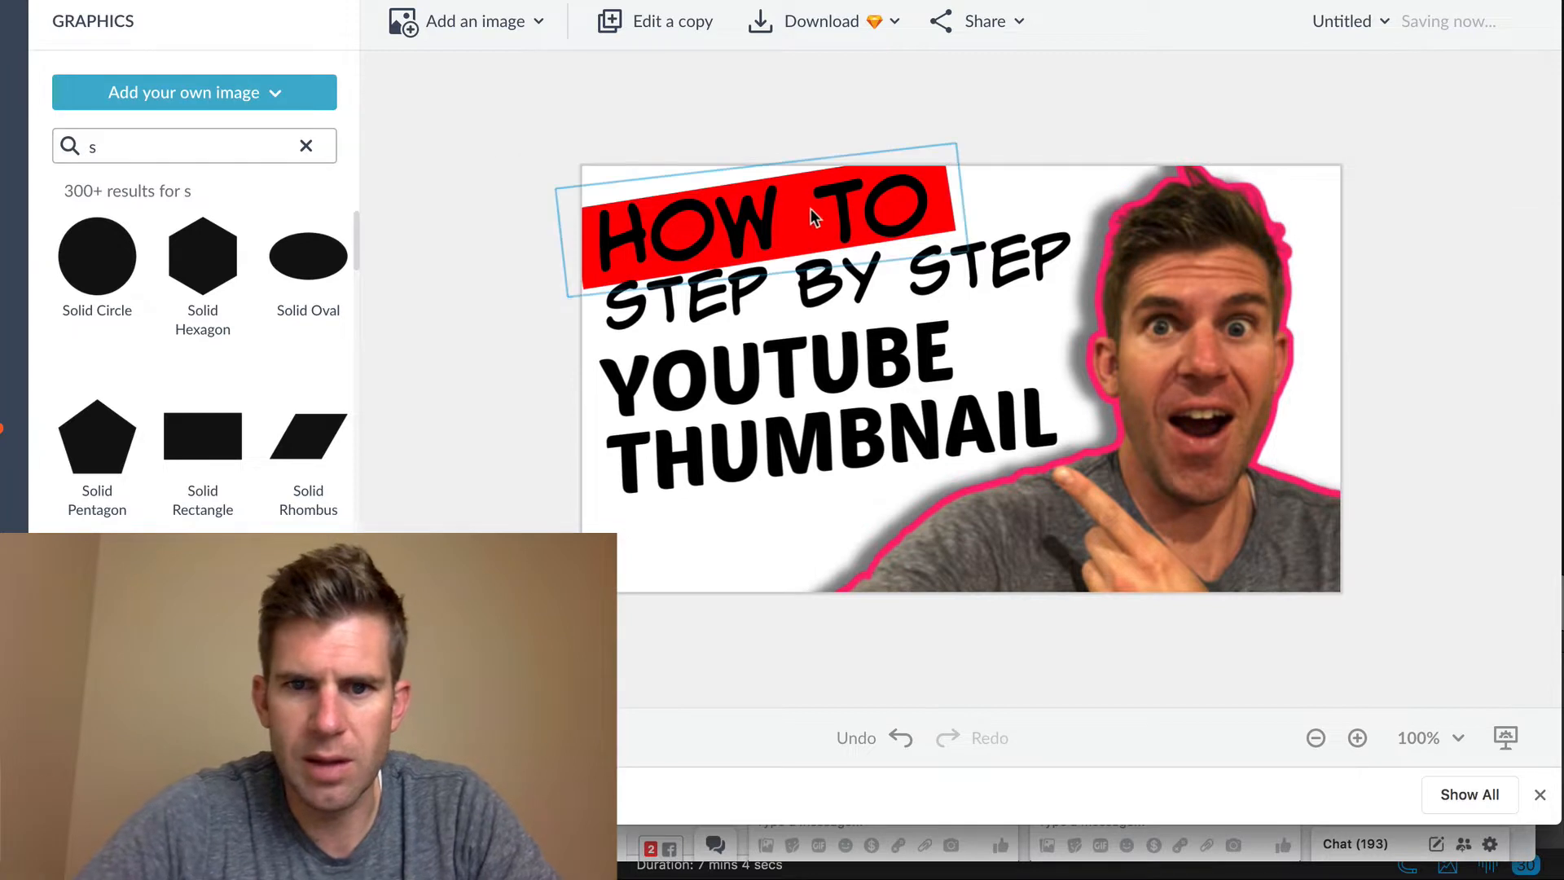
# Step: Shift the "HOW TO" text aside to the right so part of the red rectangle is uncovered
pyautogui.click(575, 199)
pyautogui.moveTo(576, 197); pyautogui.dragTo(654, 282)
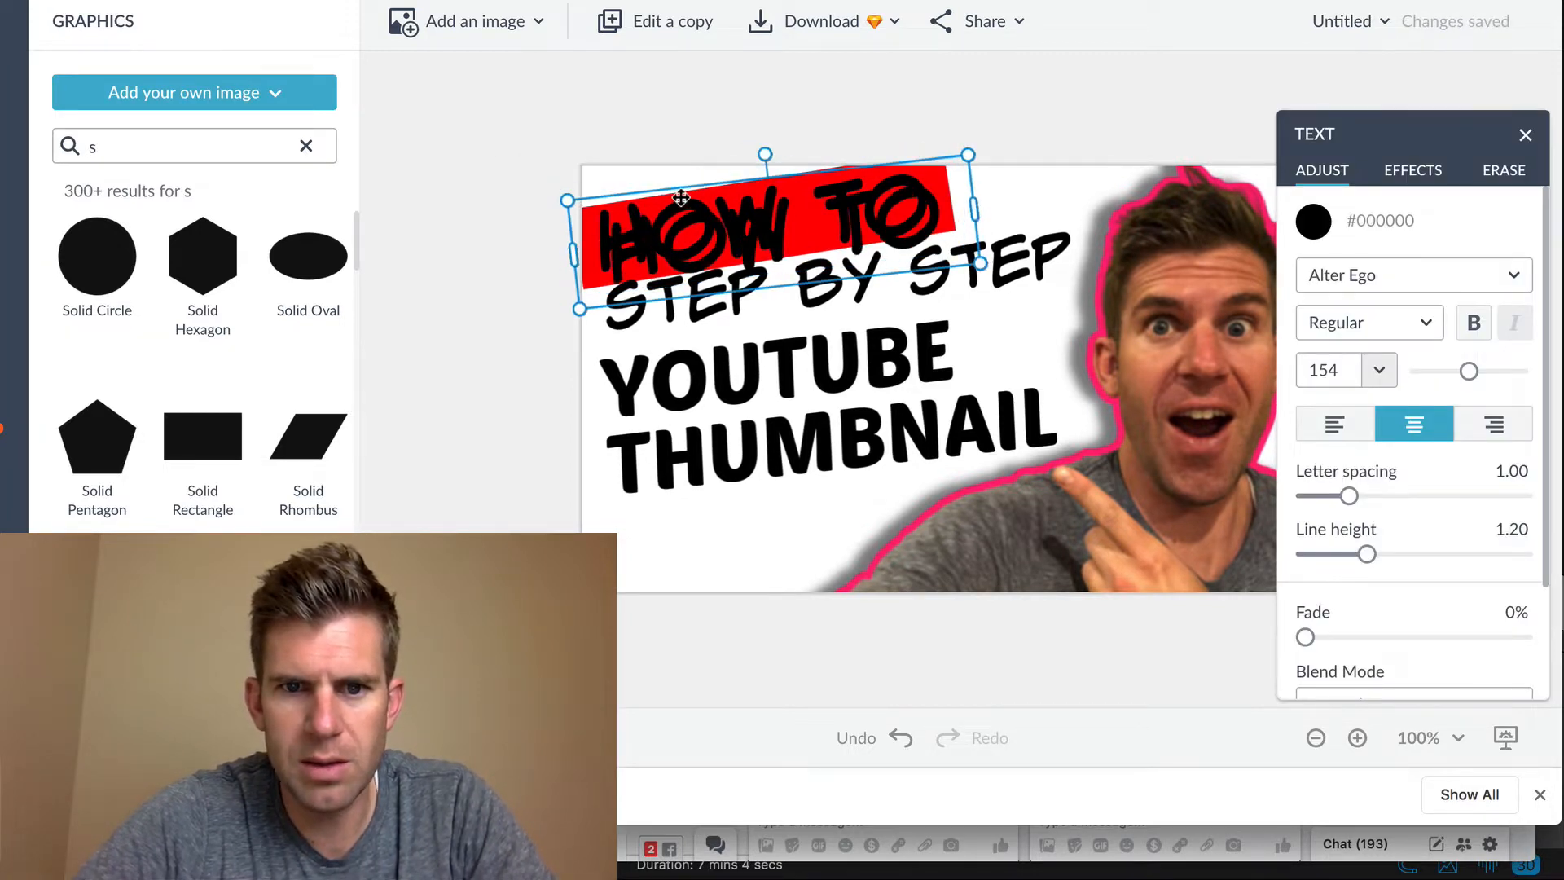
pyautogui.moveTo(681, 198); pyautogui.dragTo(921, 212)
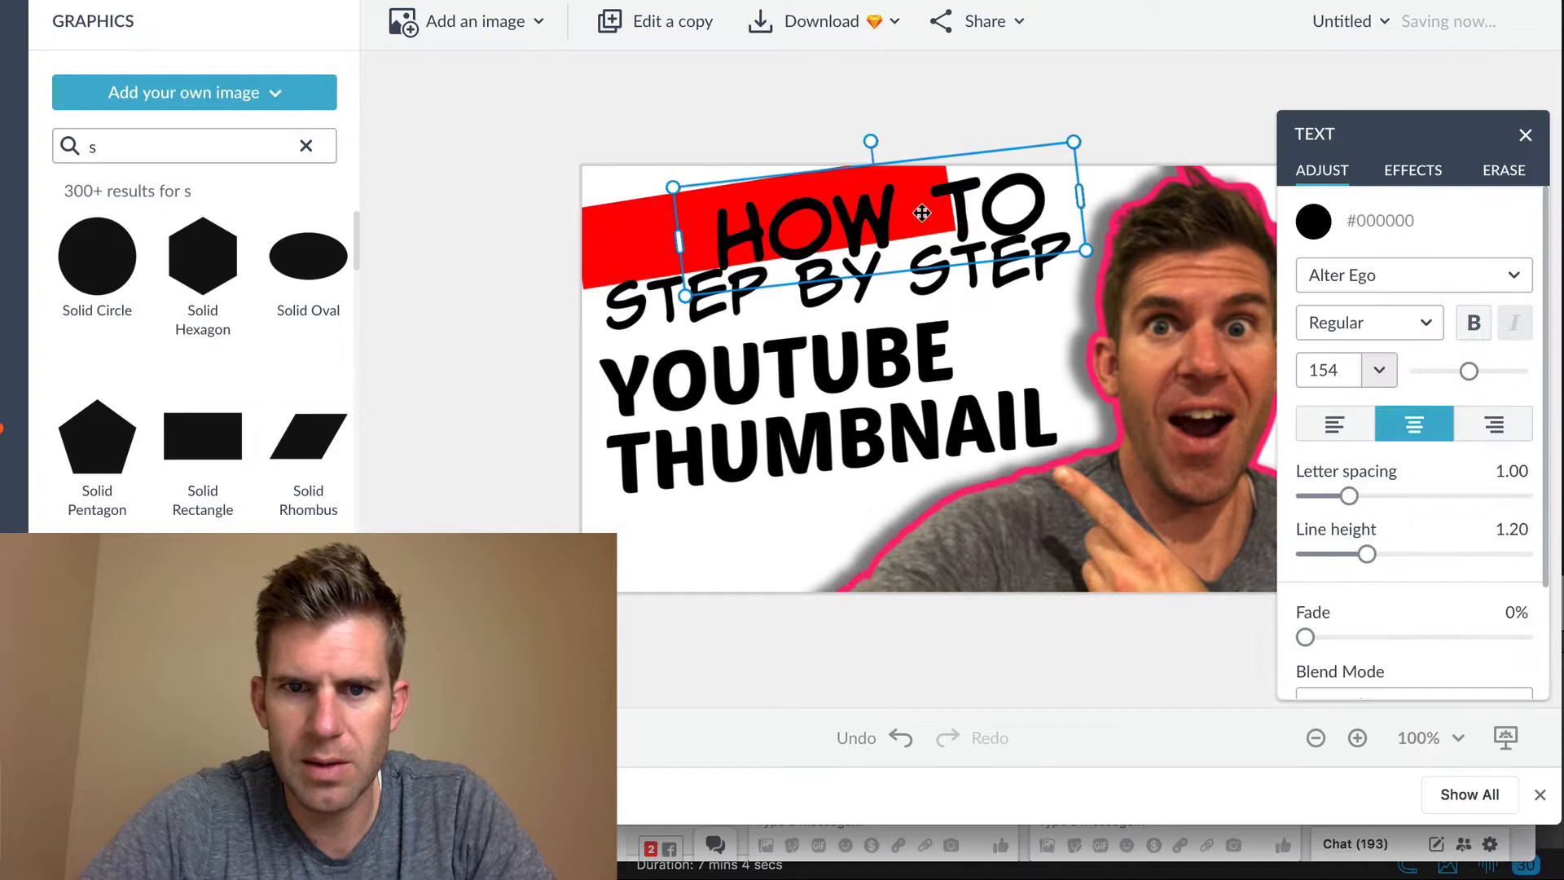
# Step: Duplicate the red rectangle over "STEP BY STEP", rotate it to the text's slant and widen it to cover the line
pyautogui.click(629, 238)
pyautogui.moveTo(629, 235); pyautogui.dragTo(623, 297)
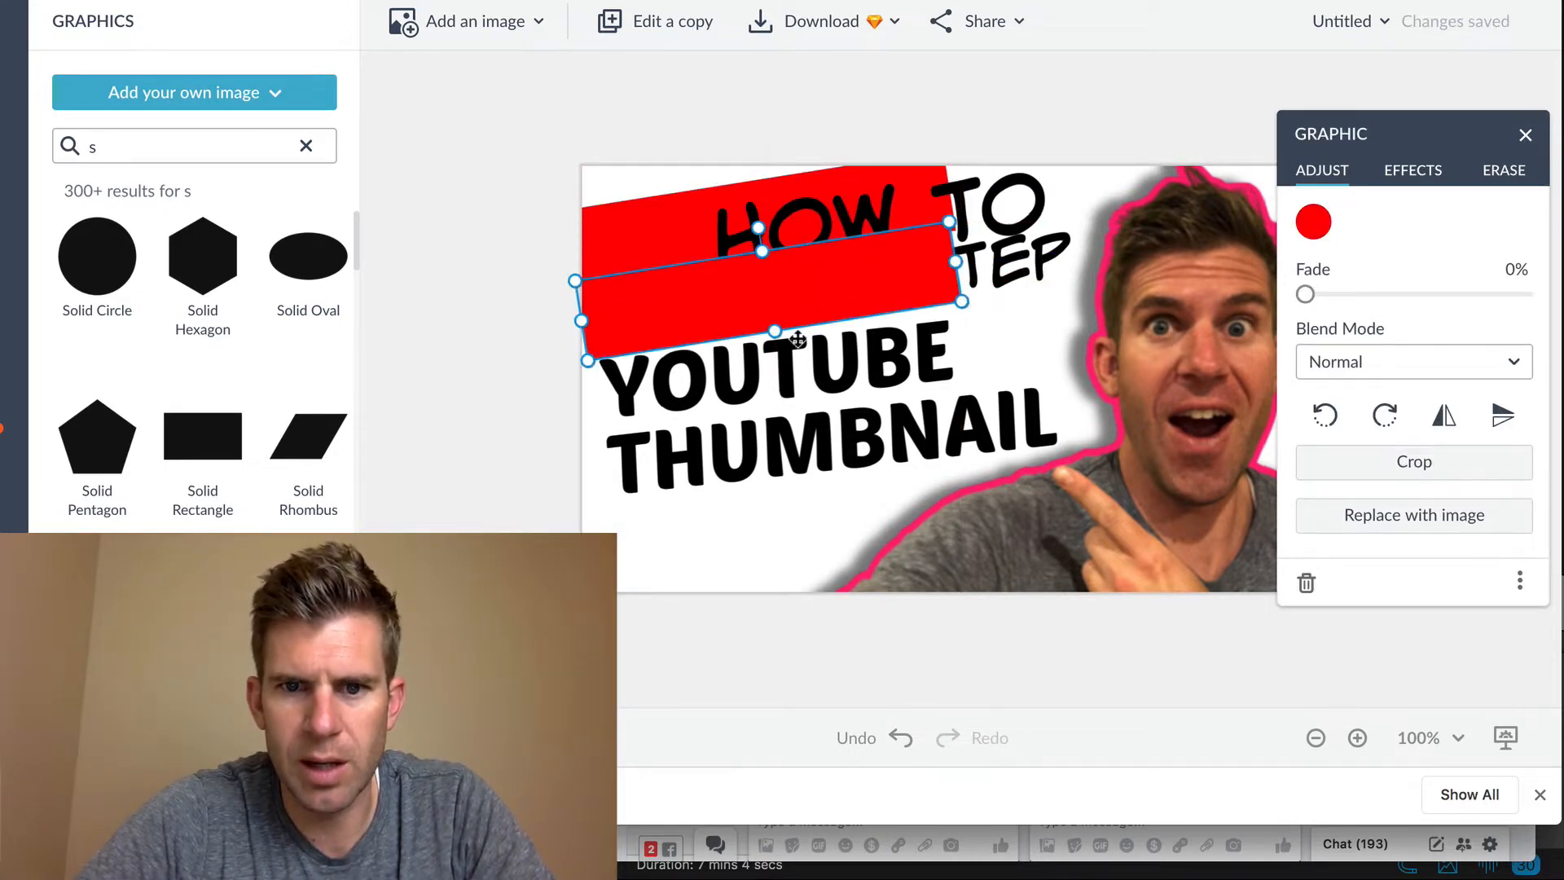
pyautogui.moveTo(764, 243); pyautogui.dragTo(767, 244)
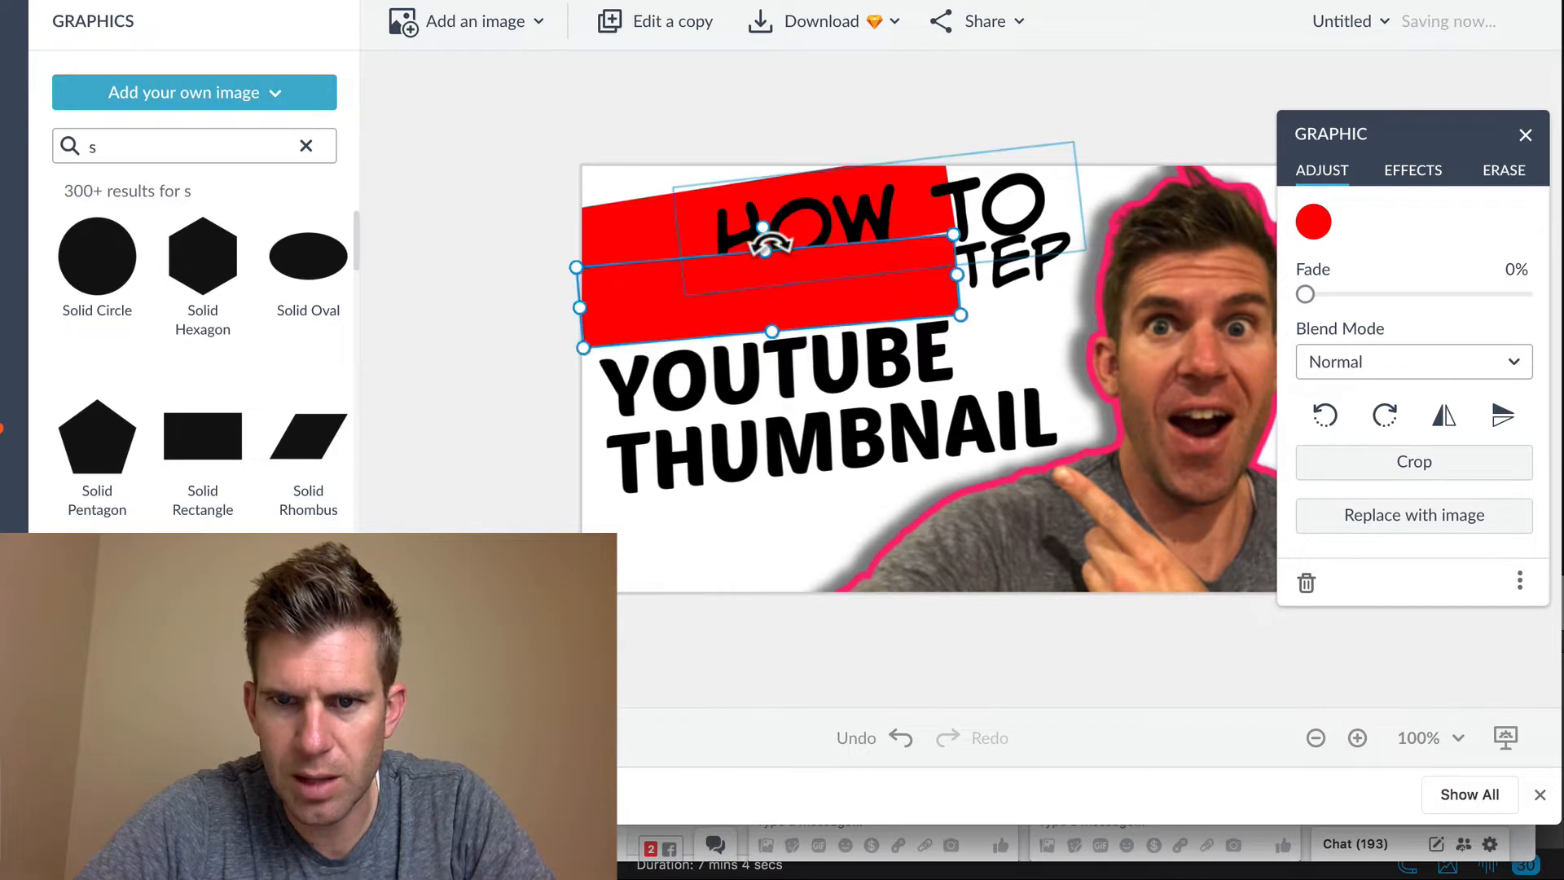
pyautogui.moveTo(969, 290); pyautogui.dragTo(1104, 275)
# Step: Send the second red rectangle behind the "STEP BY STEP" text
pyautogui.rightClick(989, 277)
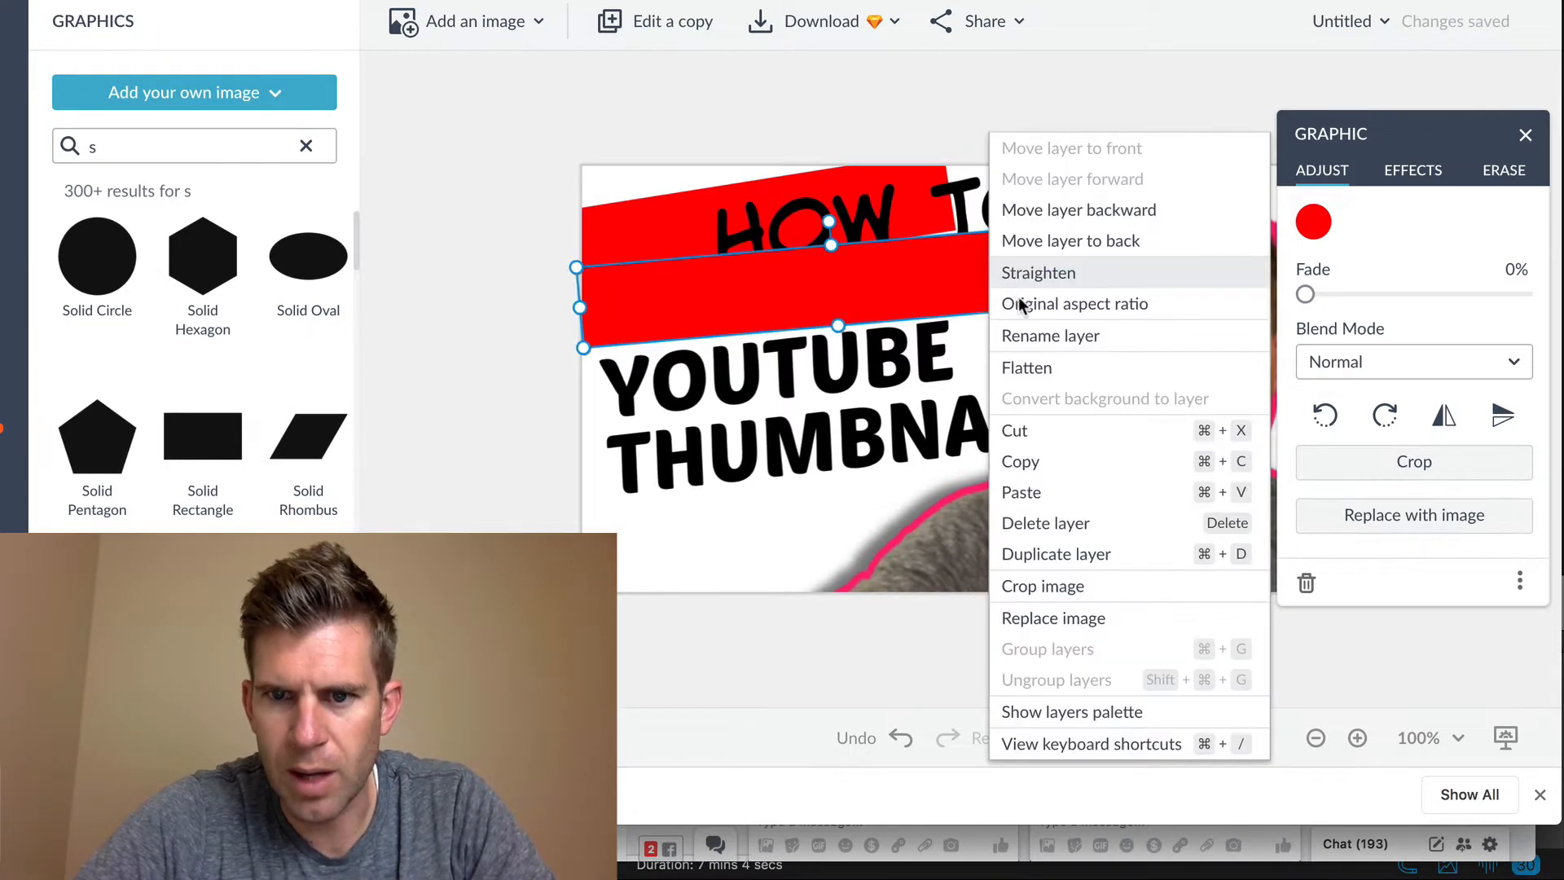
pyautogui.click(1038, 209)
pyautogui.click(1075, 104)
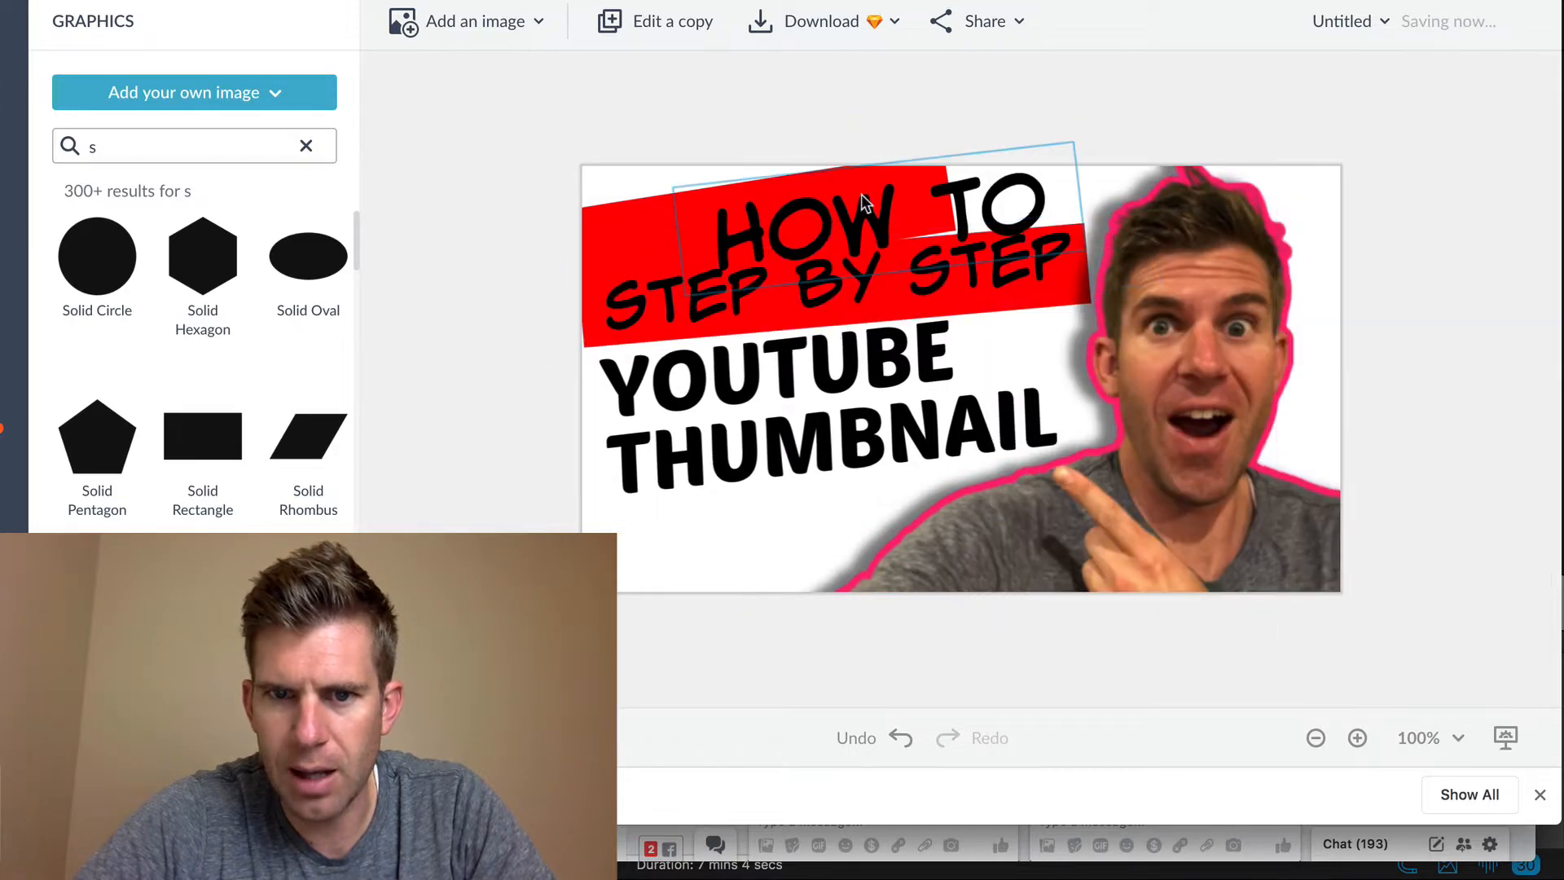
# Step: Move "HOW TO" back onto the upper red bar and shift "STEP BY STEP" slightly right on the lower bar
pyautogui.moveTo(854, 210); pyautogui.dragTo(734, 217)
pyautogui.moveTo(884, 295); pyautogui.dragTo(882, 295)
pyautogui.click(1034, 84)
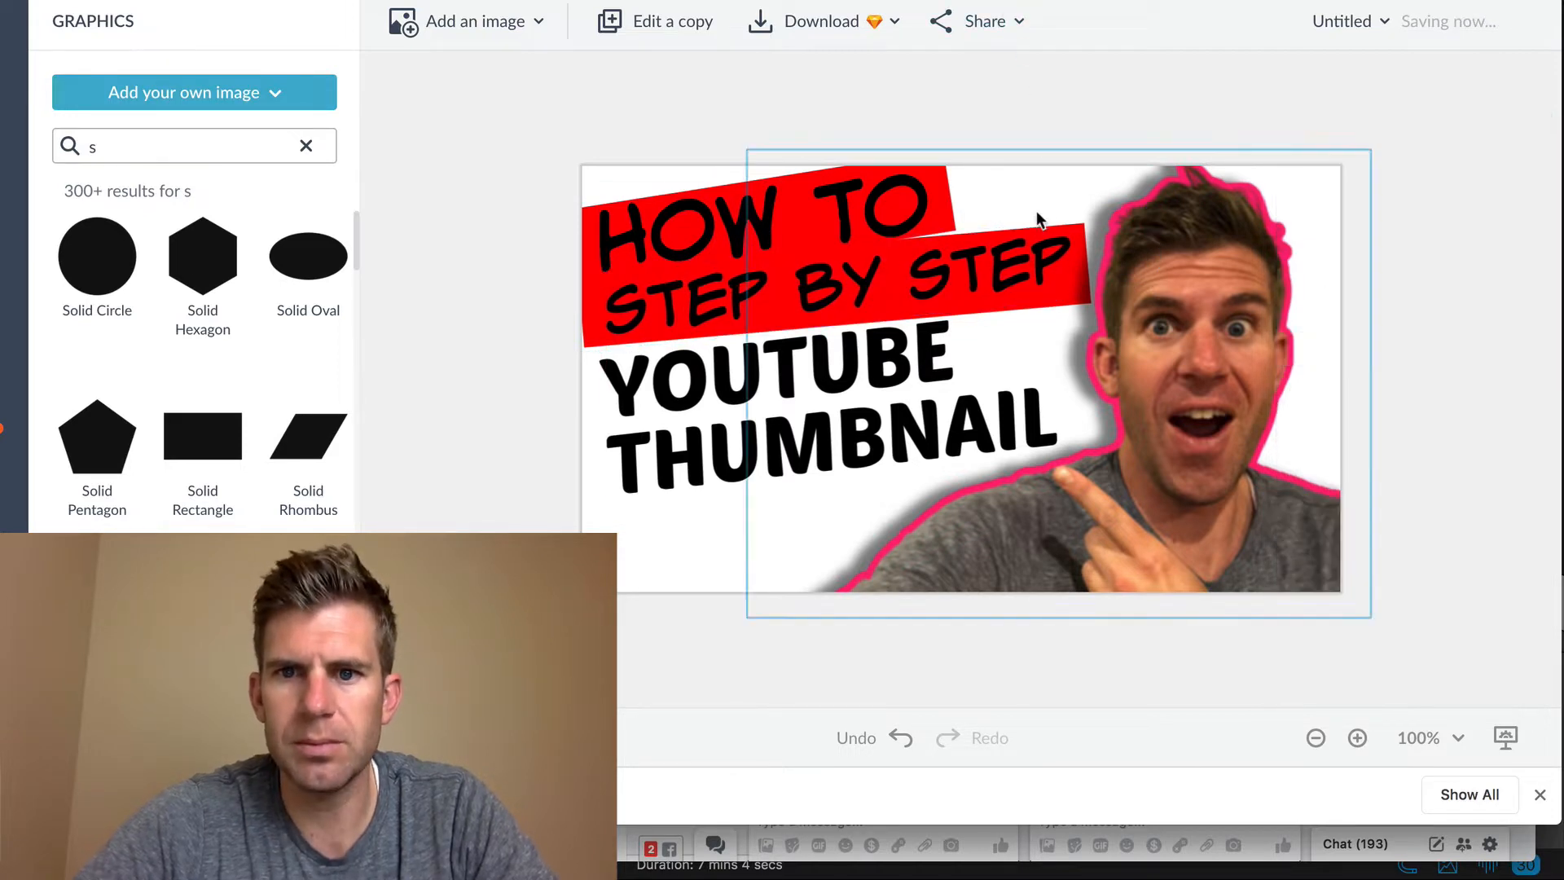
pyautogui.moveTo(554, 319); pyautogui.dragTo(794, 299)
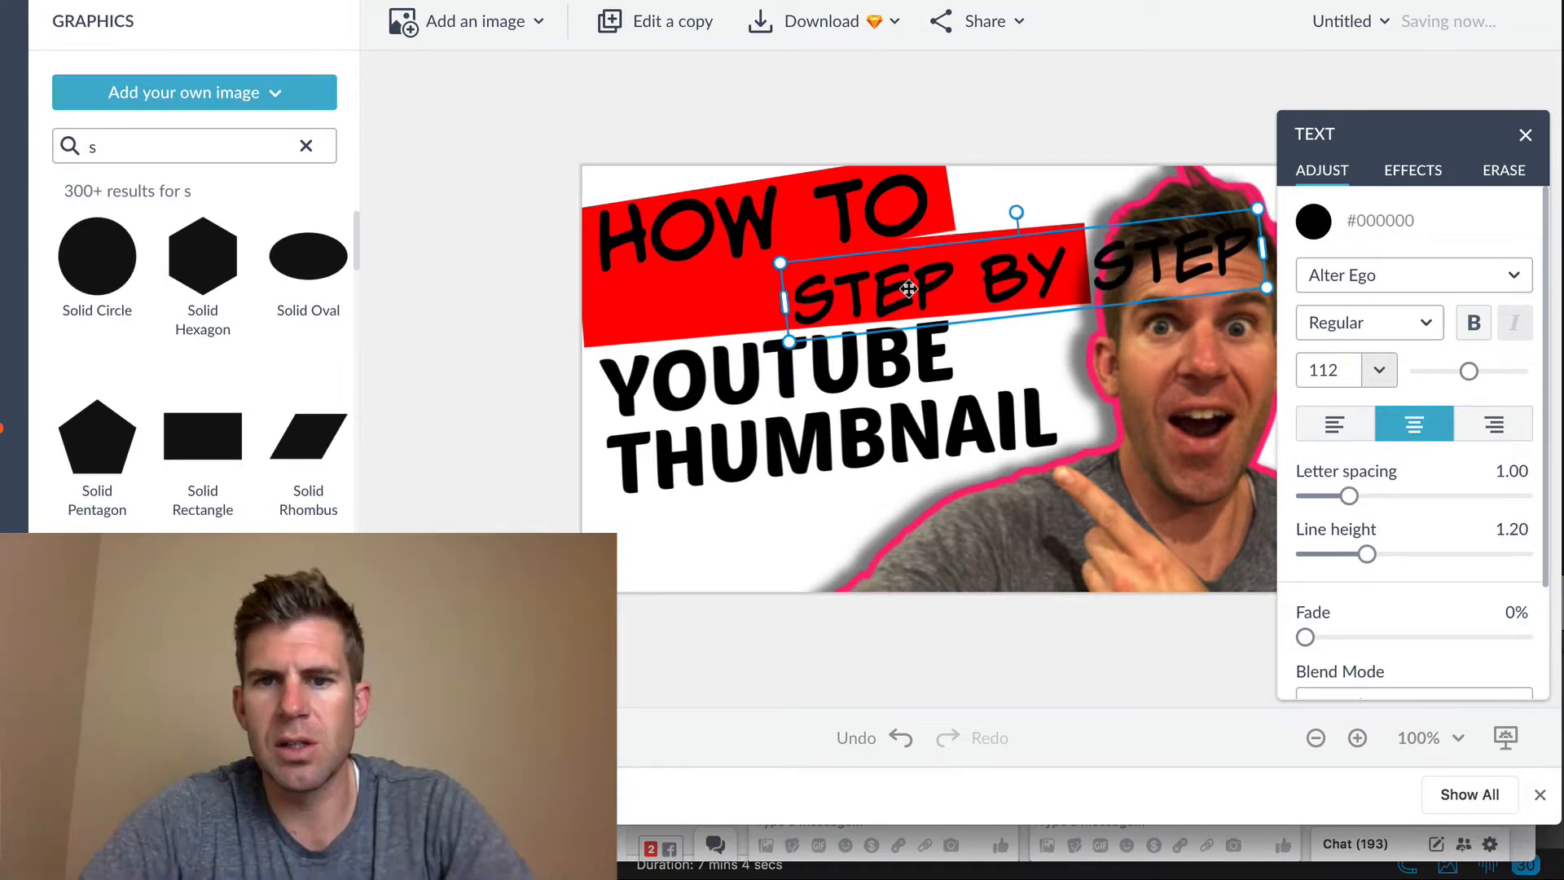
pyautogui.moveTo(901, 291); pyautogui.dragTo(747, 301)
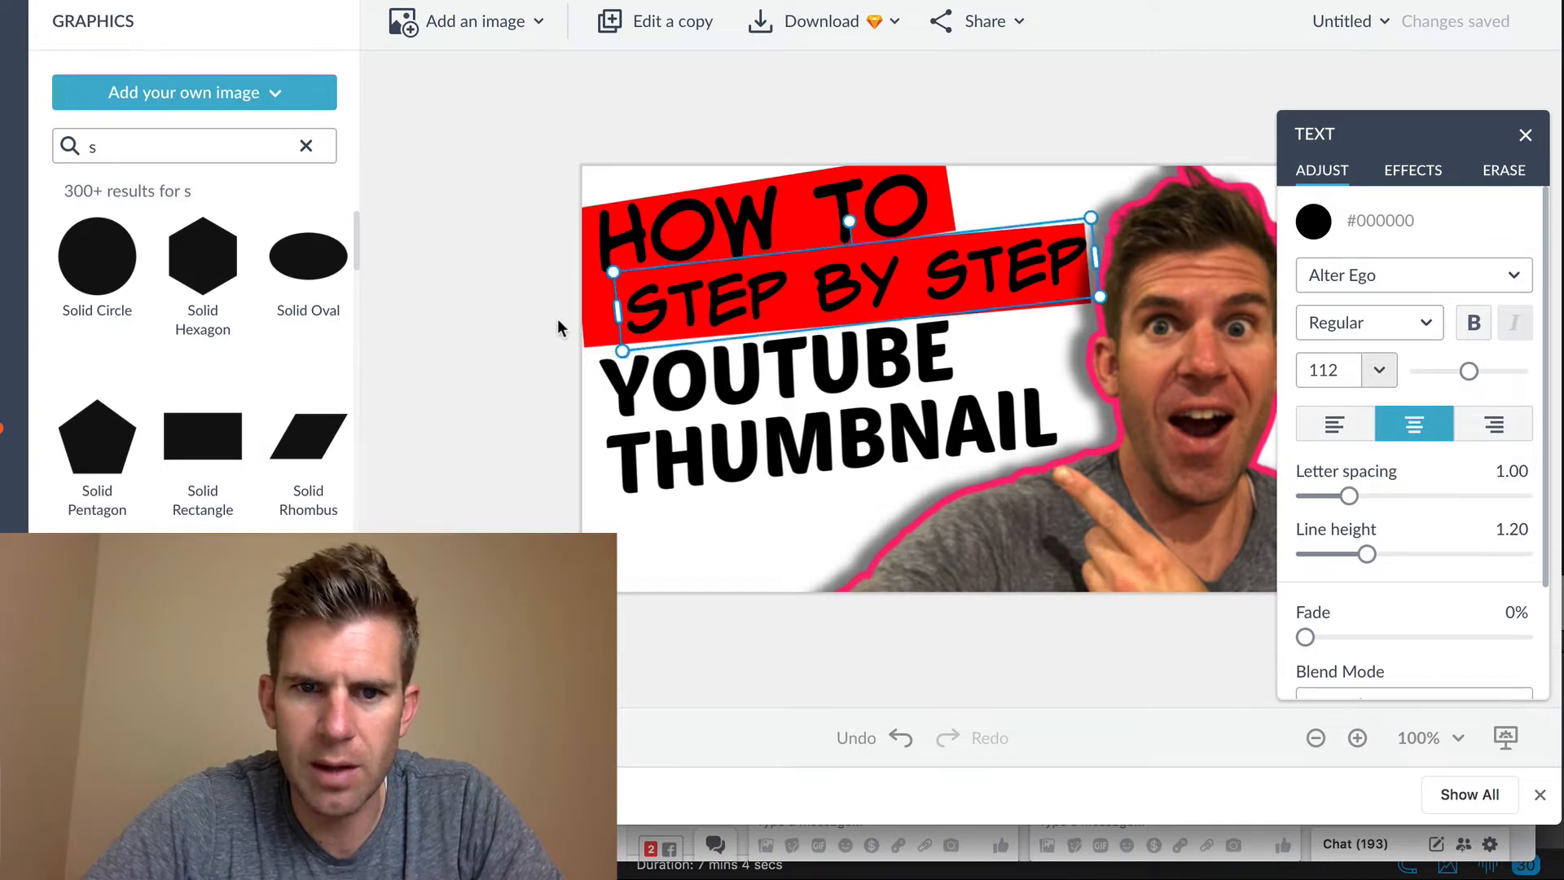
# Step: Change the color of the rectangle behind "STEP BY STEP" to yellow #ffcb00
pyautogui.click(593, 324)
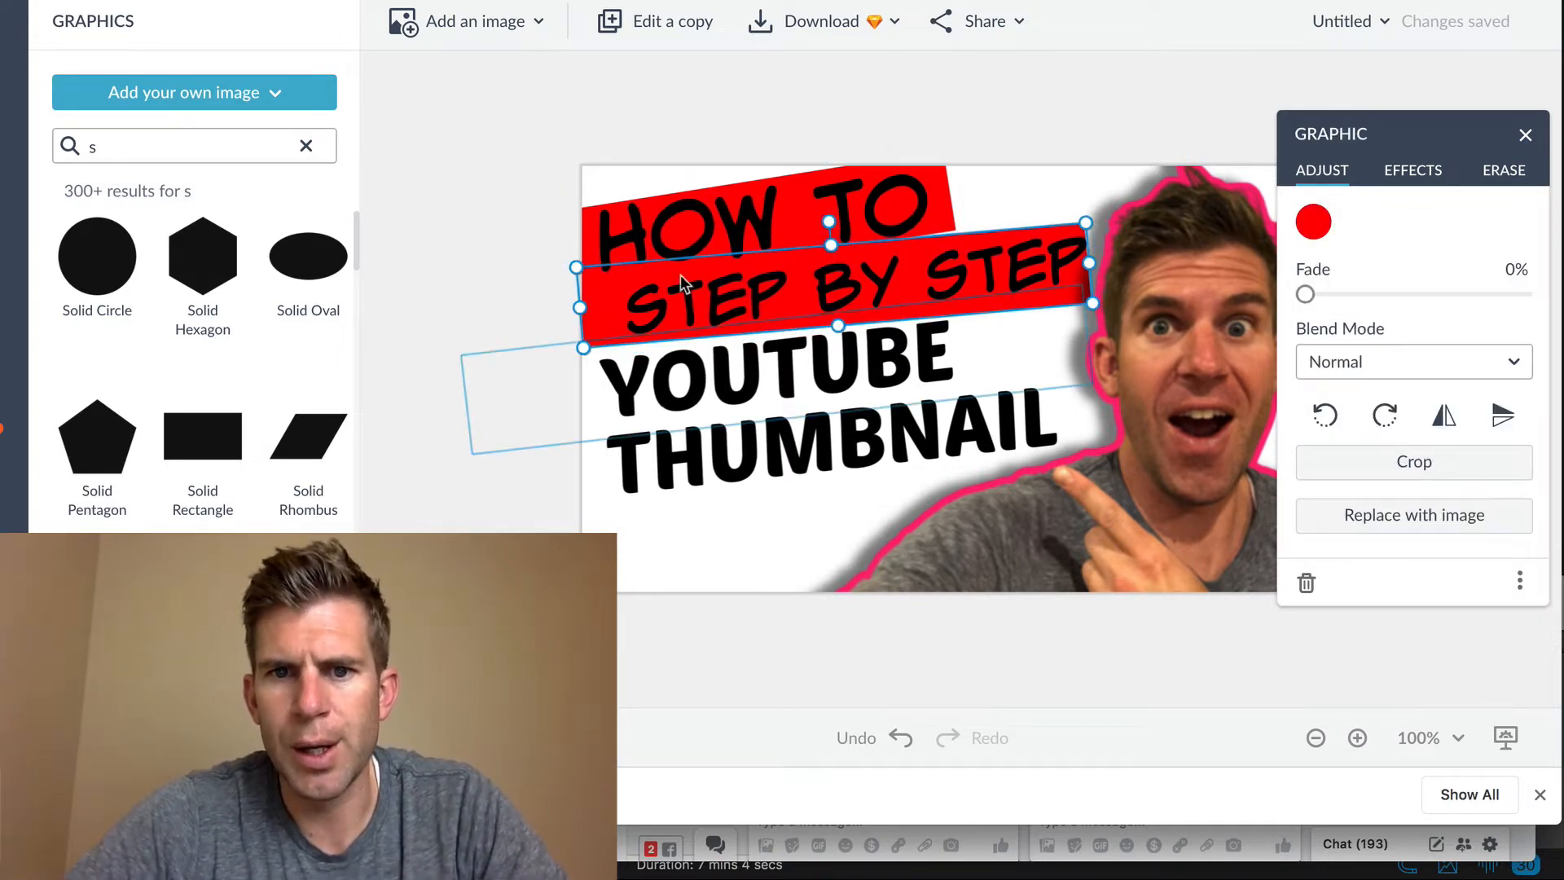
pyautogui.click(1313, 223)
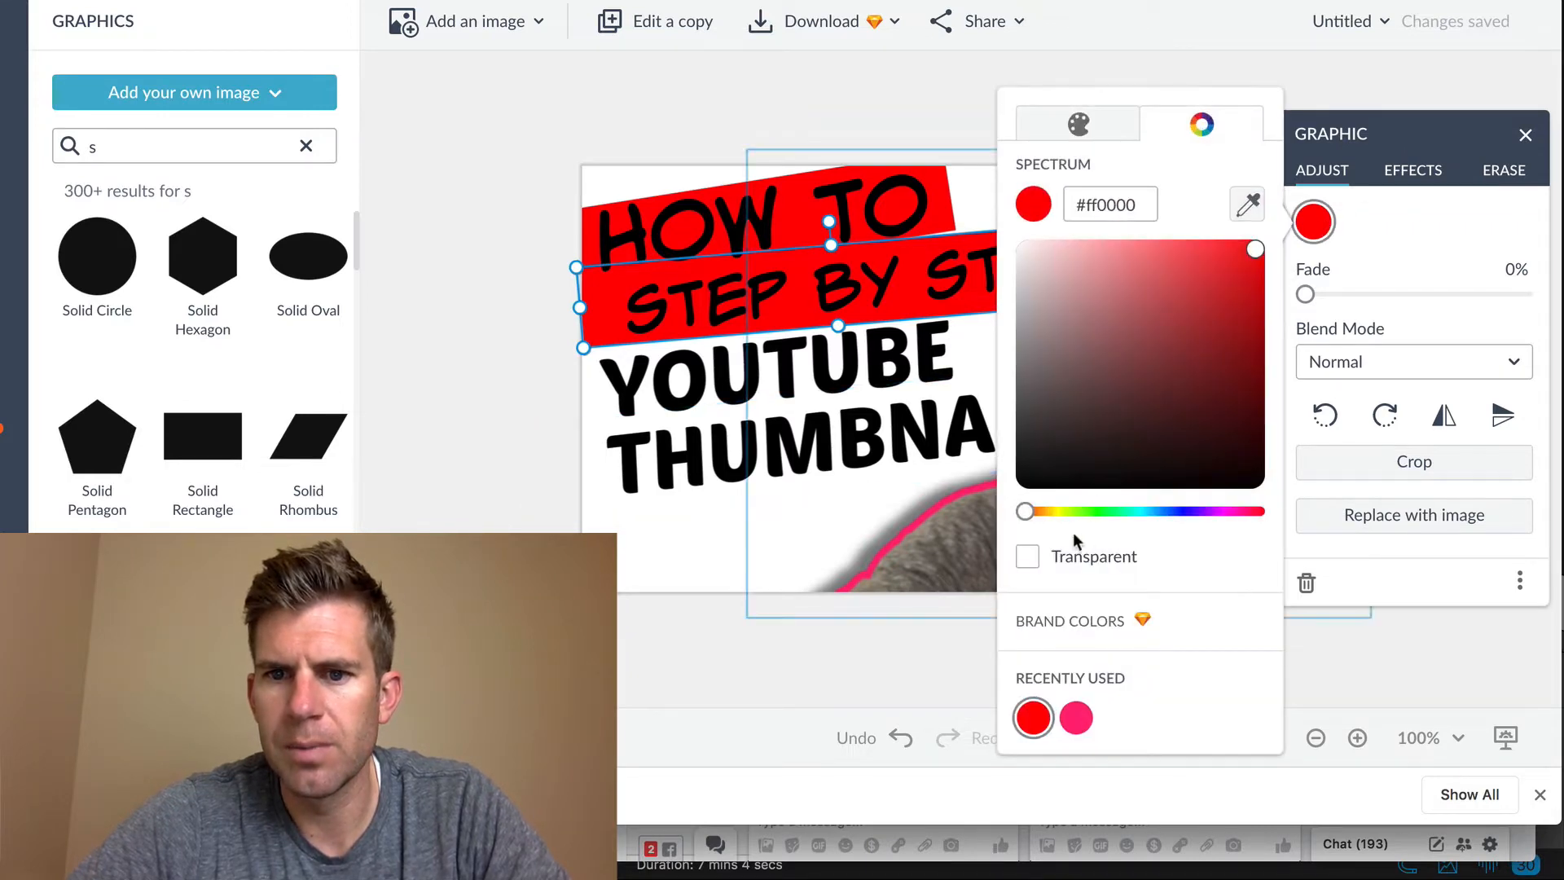
pyautogui.moveTo(1024, 515); pyautogui.dragTo(1057, 515)
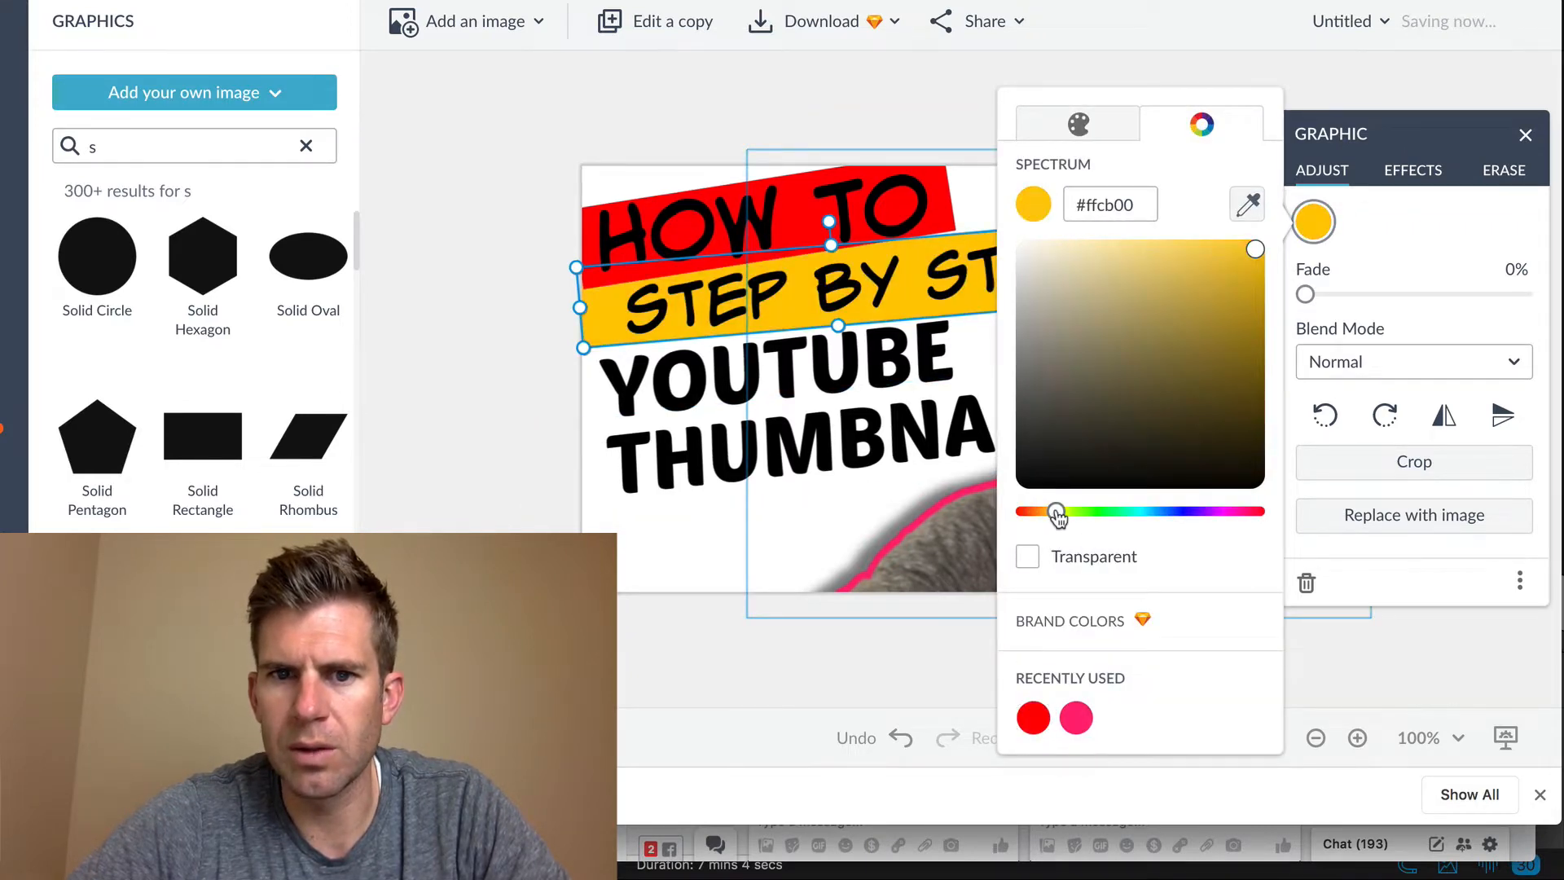
pyautogui.click(548, 164)
pyautogui.click(1036, 102)
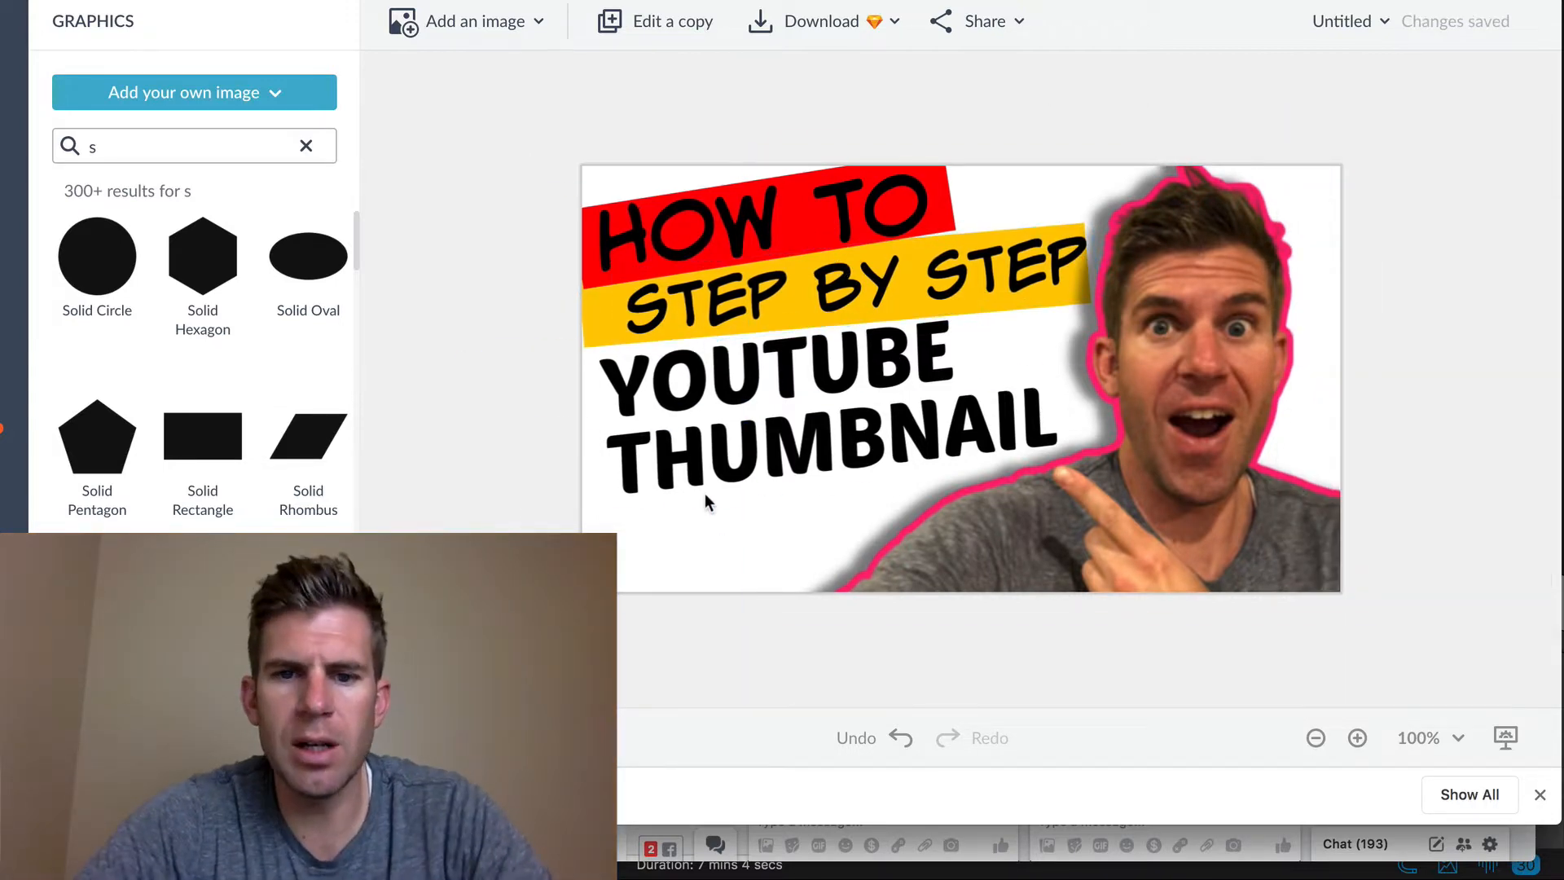
# Step: Move "THUMBNAIL" slightly down, narrow the "YOUTUBE" text box to fit its word, and place it between "STEP BY STEP" and "THUMBNAIL"
pyautogui.moveTo(707, 501); pyautogui.dragTo(698, 488)
pyautogui.click(744, 403)
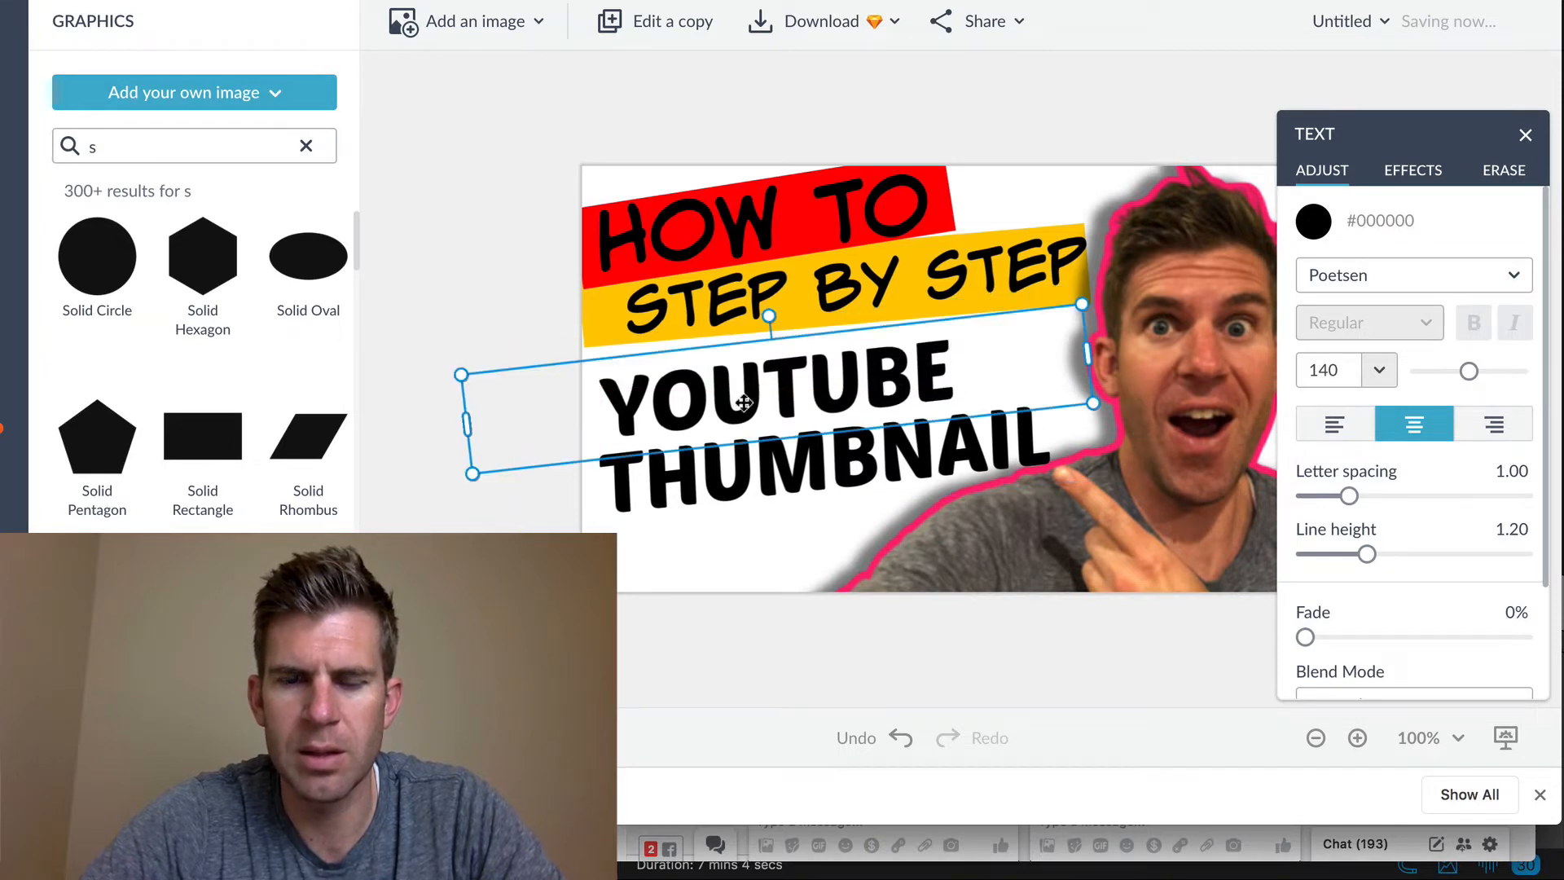
pyautogui.doubleClick(784, 389)
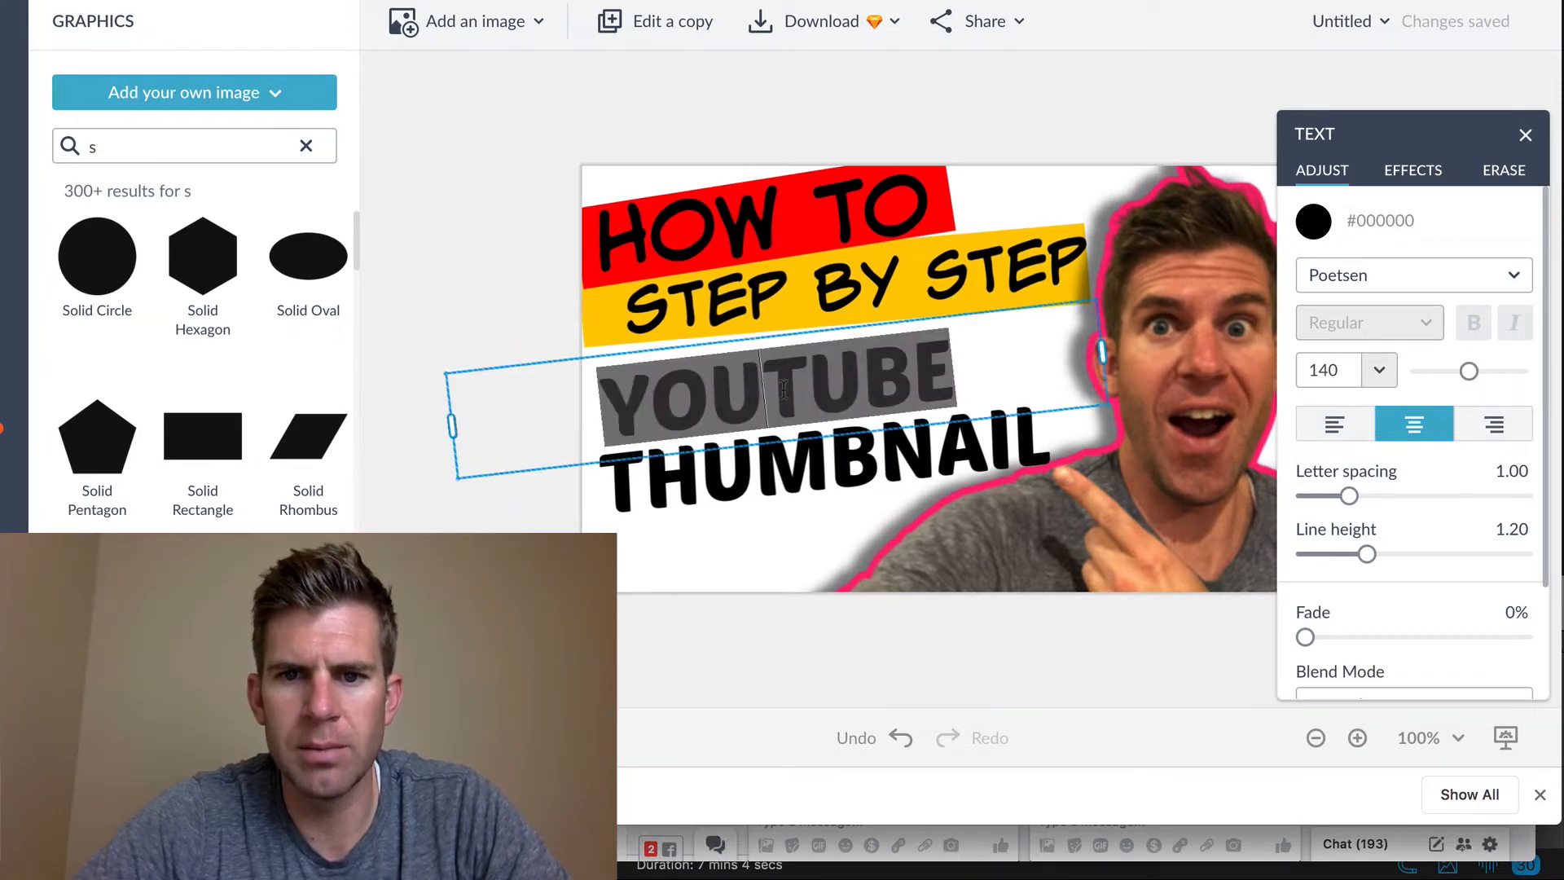
pyautogui.click(504, 233)
pyautogui.moveTo(483, 443); pyautogui.dragTo(733, 421)
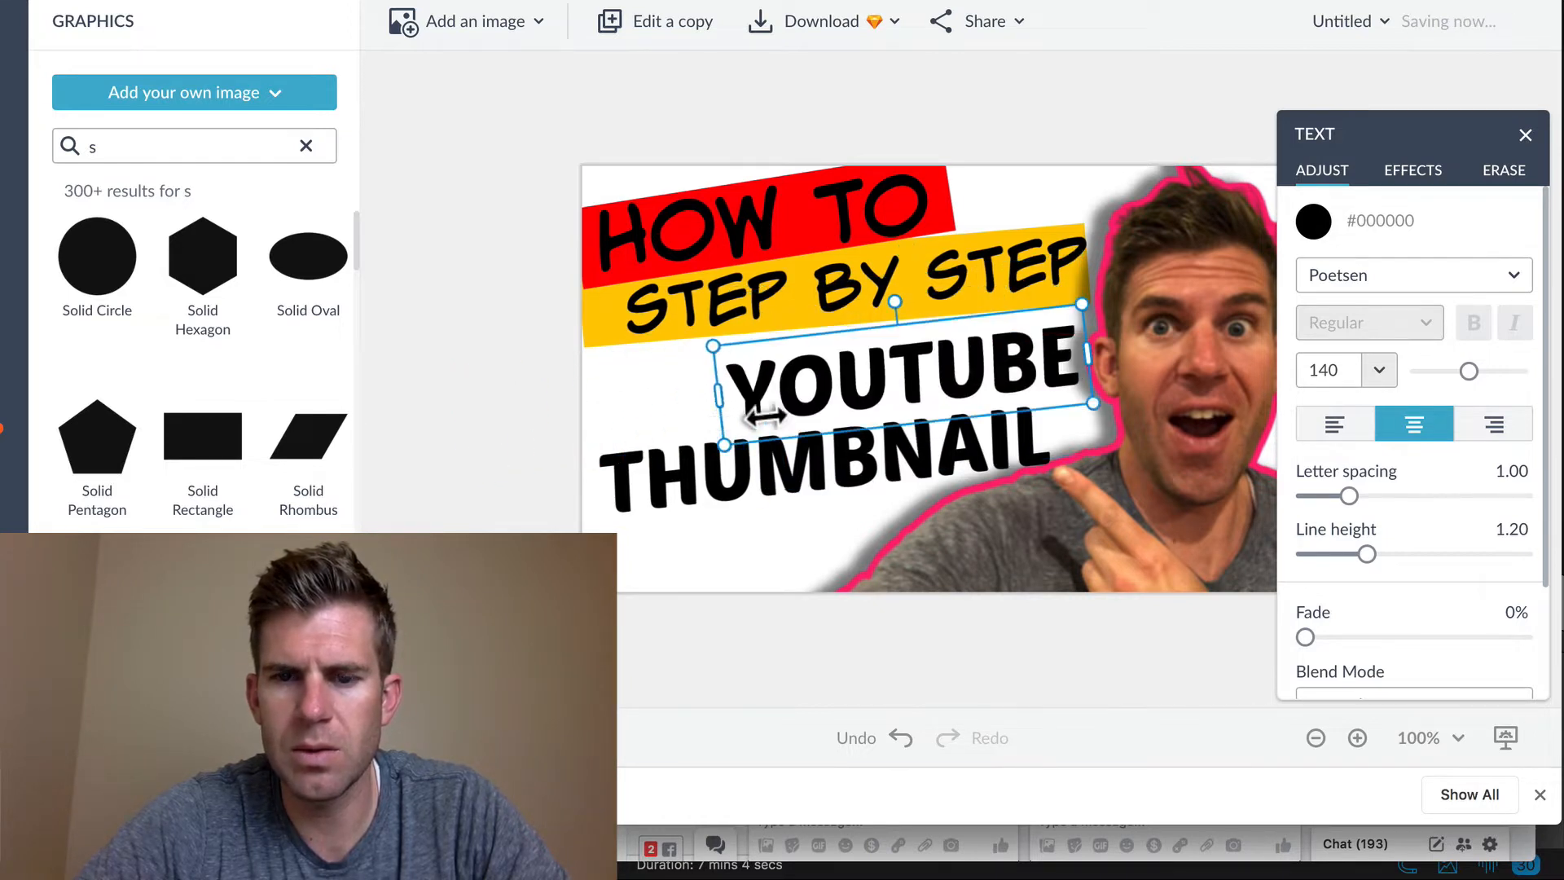
pyautogui.moveTo(839, 389); pyautogui.dragTo(735, 396)
pyautogui.click(498, 109)
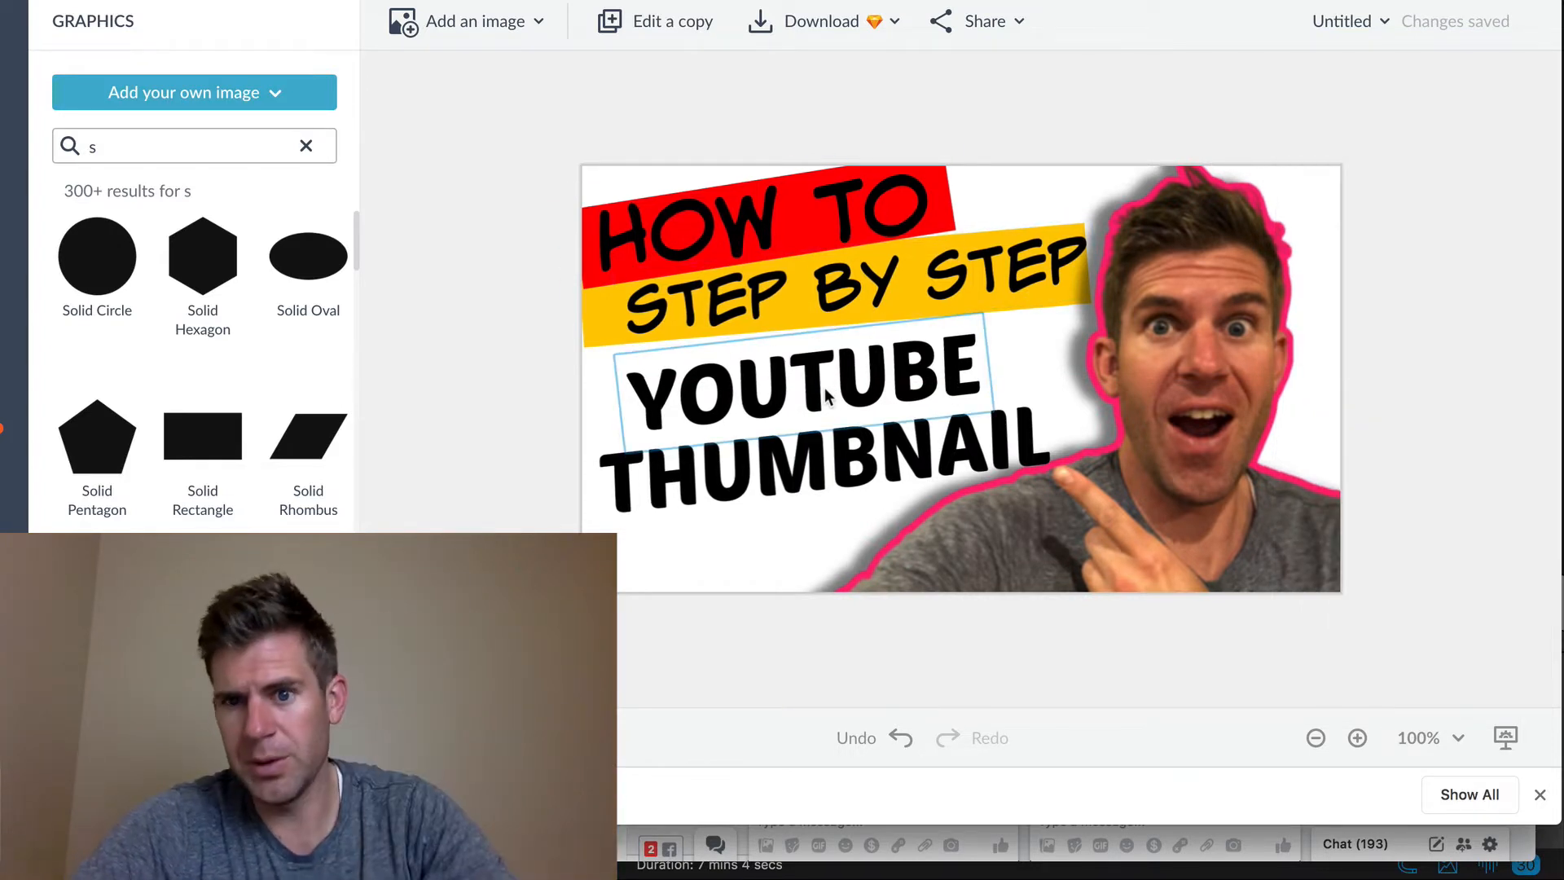
# Step: Nudge the "STEP BY STEP" text slightly left so it sits fully within the yellow bar
pyautogui.click(927, 259)
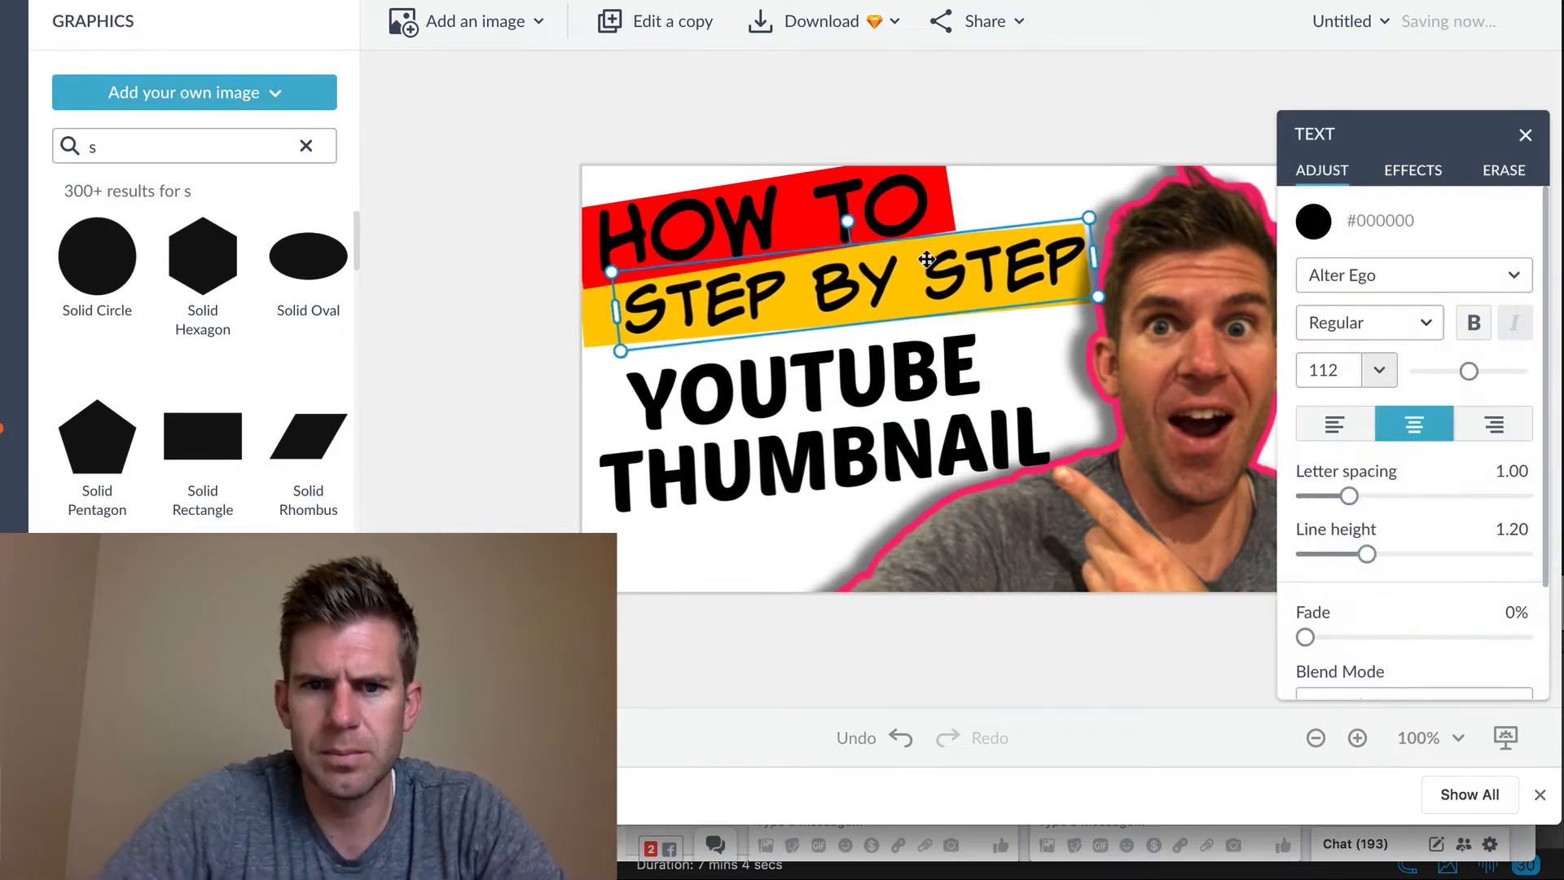
pyautogui.press('Left')
pyautogui.press('Left')
pyautogui.press('Left')
pyautogui.press('Left')
pyautogui.press('Left')
pyautogui.press('Left')
pyautogui.press('Left')
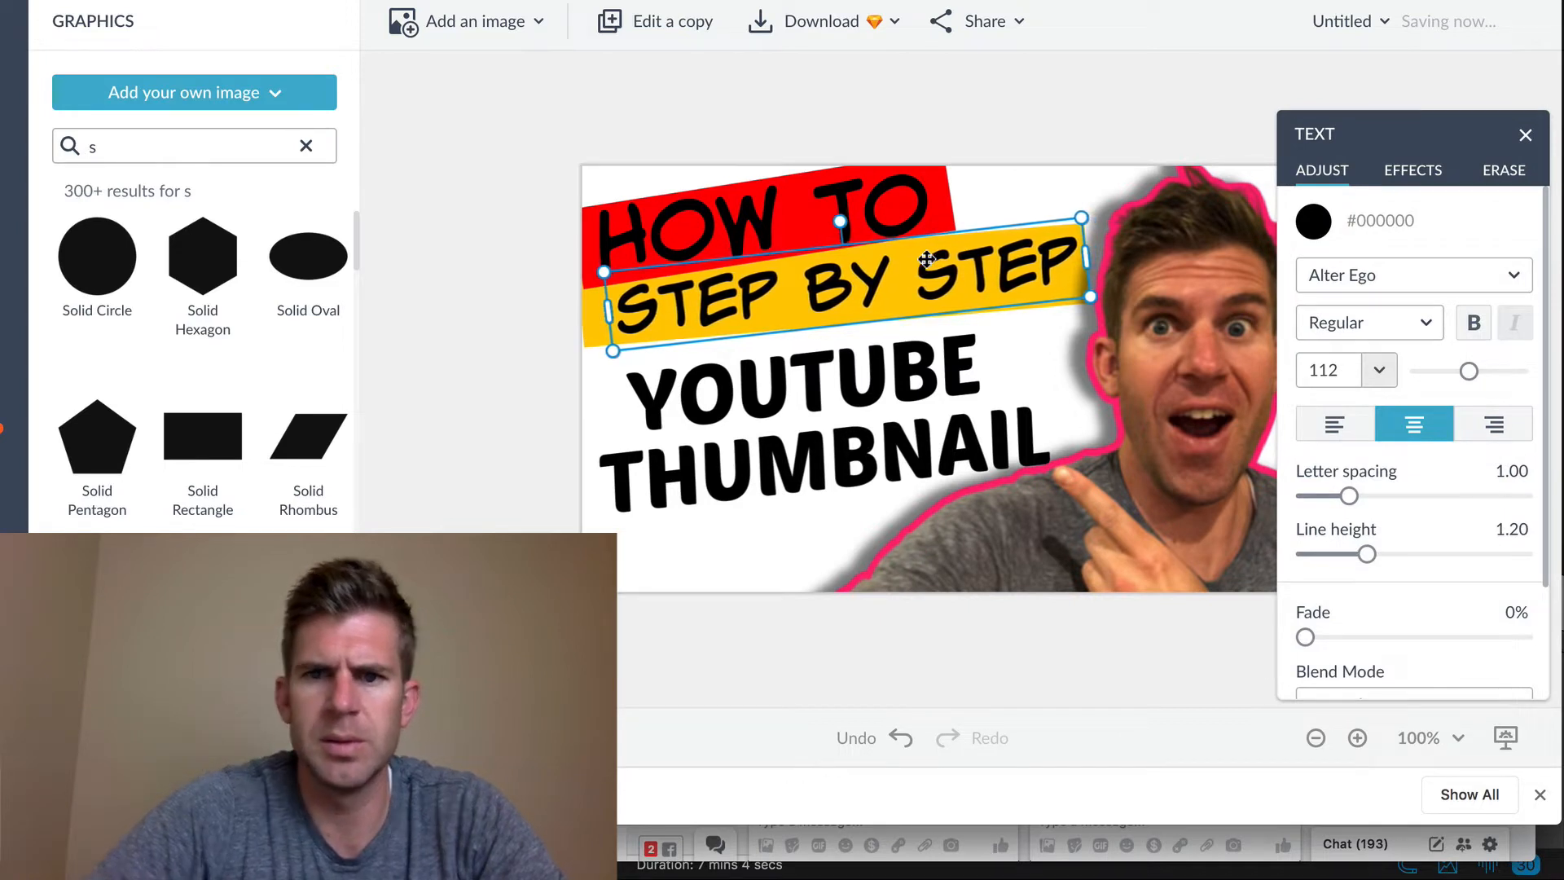
pyautogui.click(534, 237)
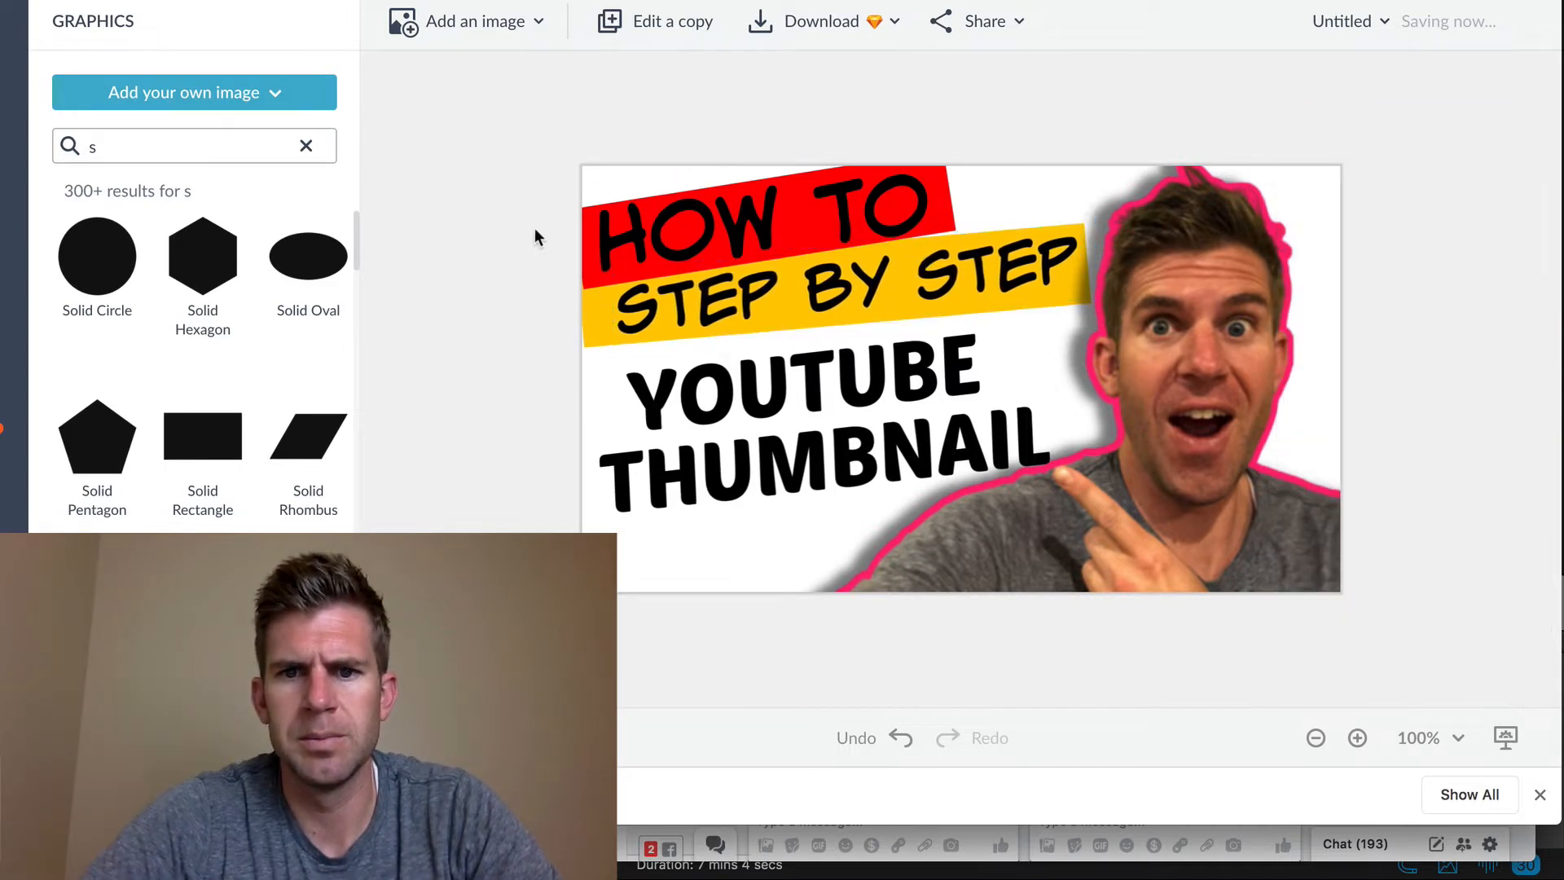
pyautogui.click(819, 388)
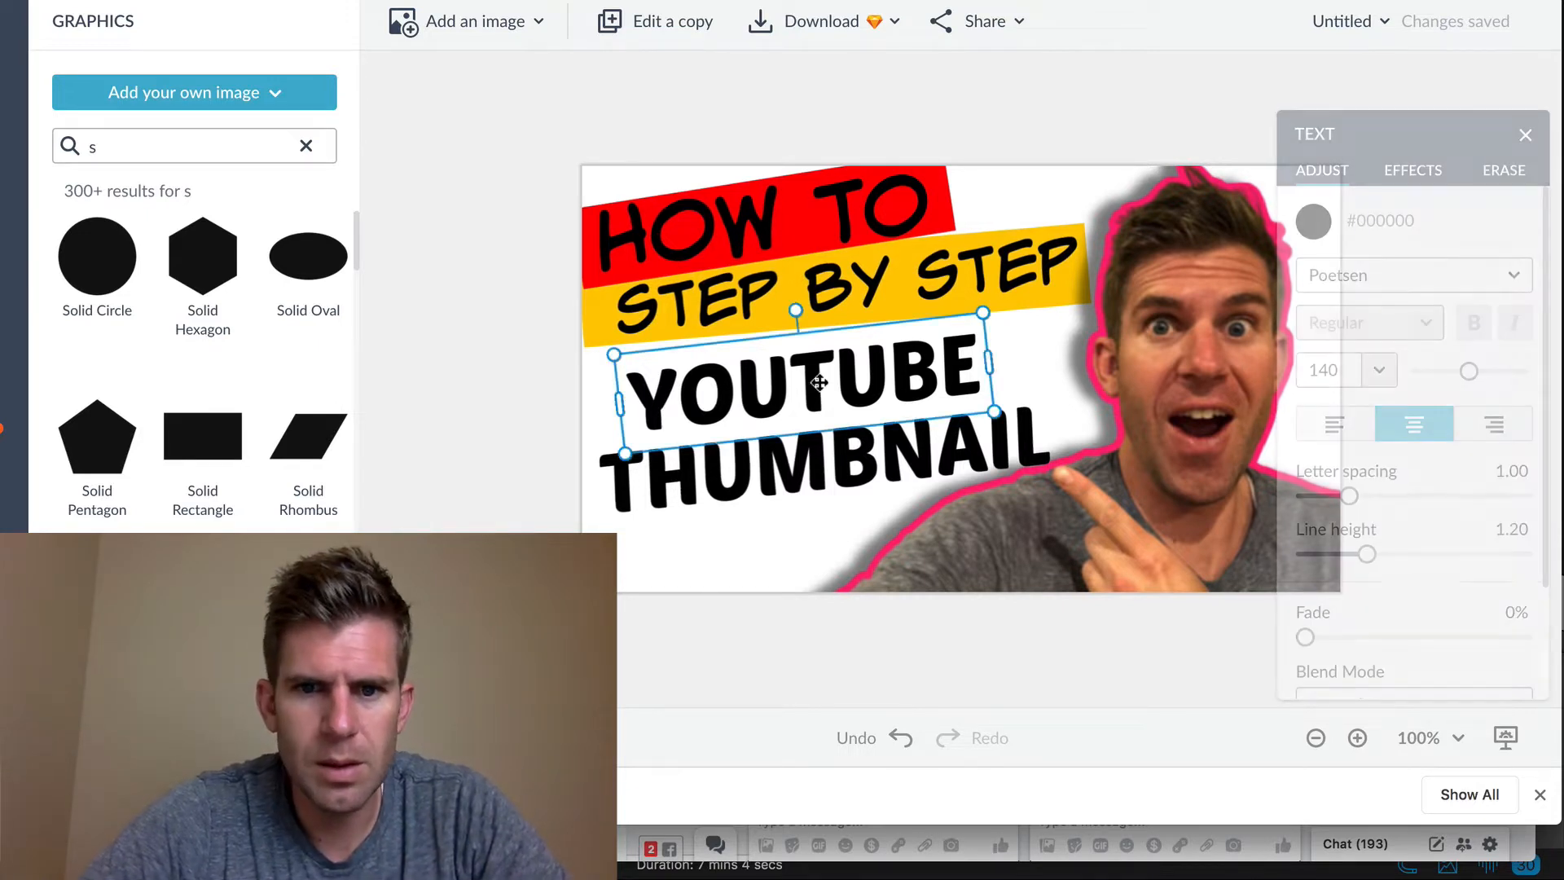
pyautogui.doubleClick(819, 382)
pyautogui.press('Escape')
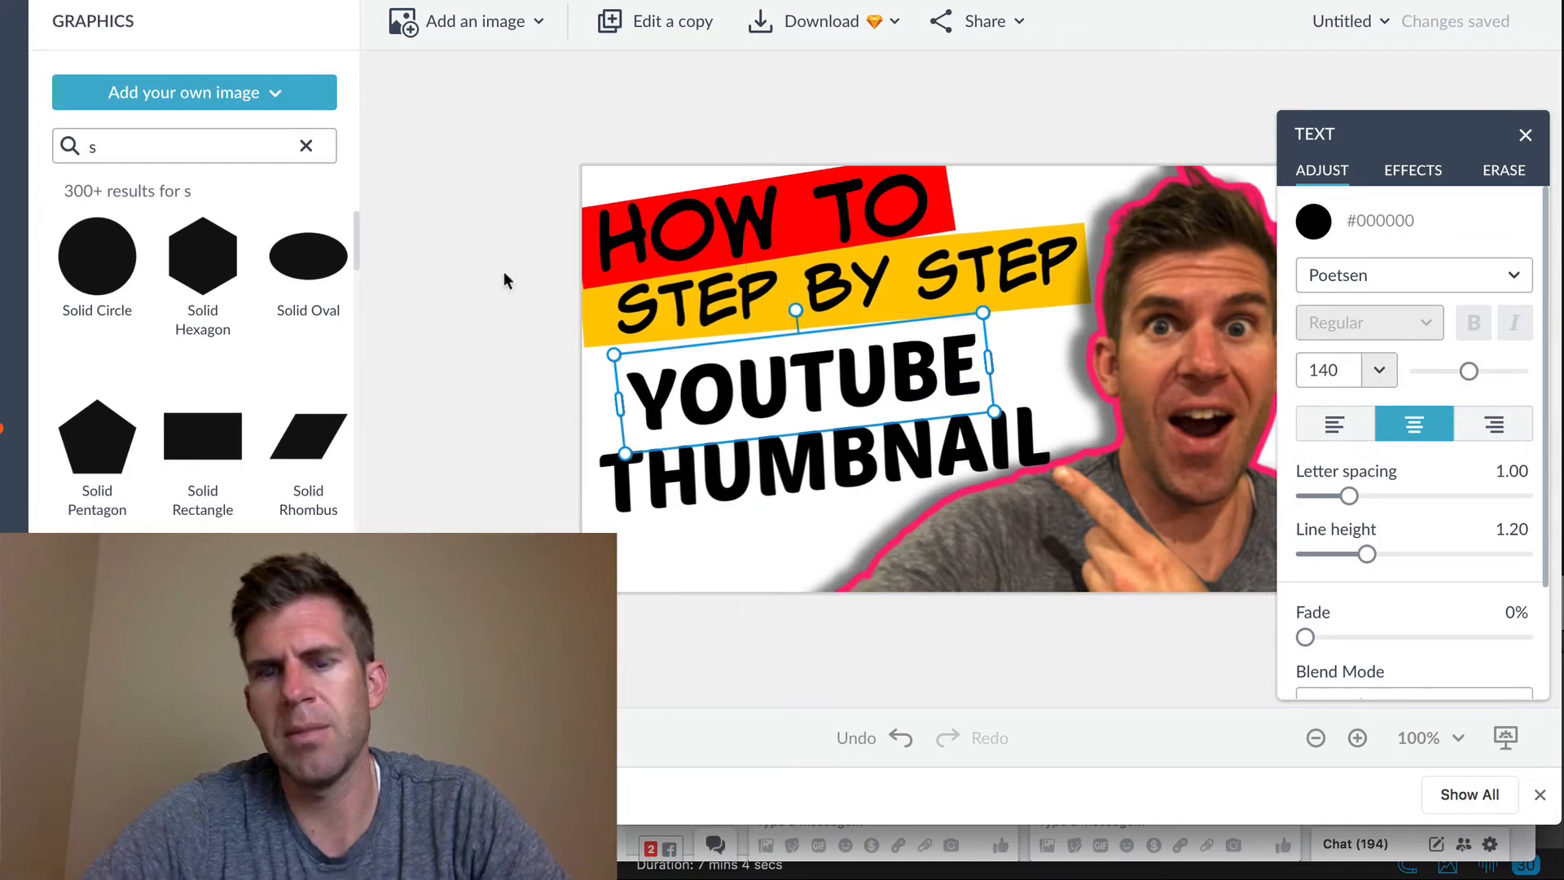
# Step: Shift the cutout photo very slightly to the right on the canvas
pyautogui.click(396, 298)
pyautogui.click(1106, 482)
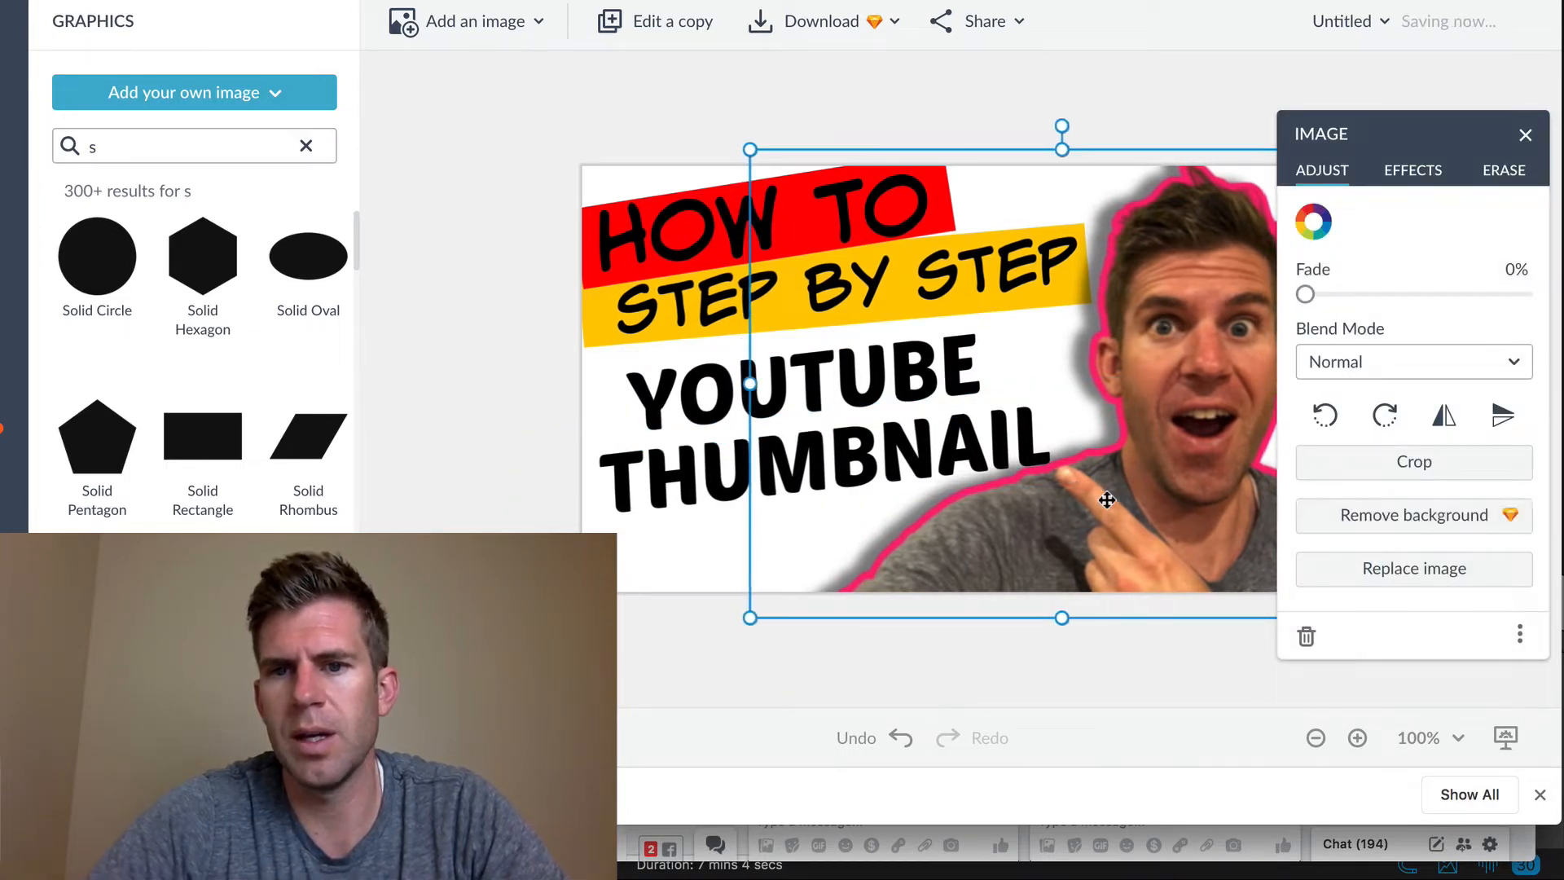
pyautogui.click(476, 173)
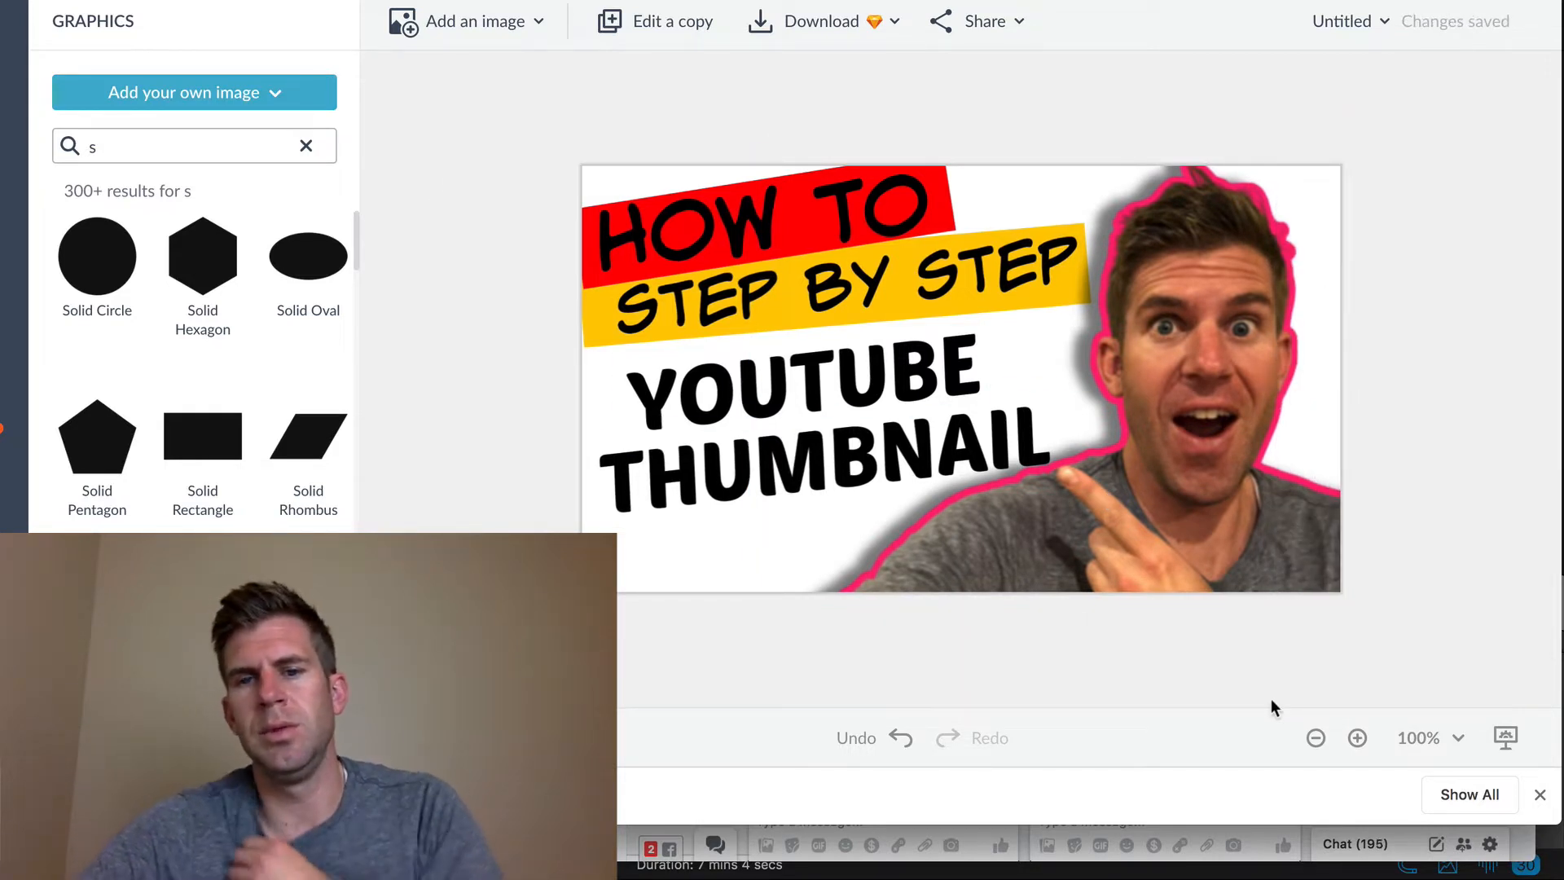
# Step: Delete the "YOUTUBE" text from the thumbnail, leaving space above "THUMBNAIL" for a logo
pyautogui.click(818, 377)
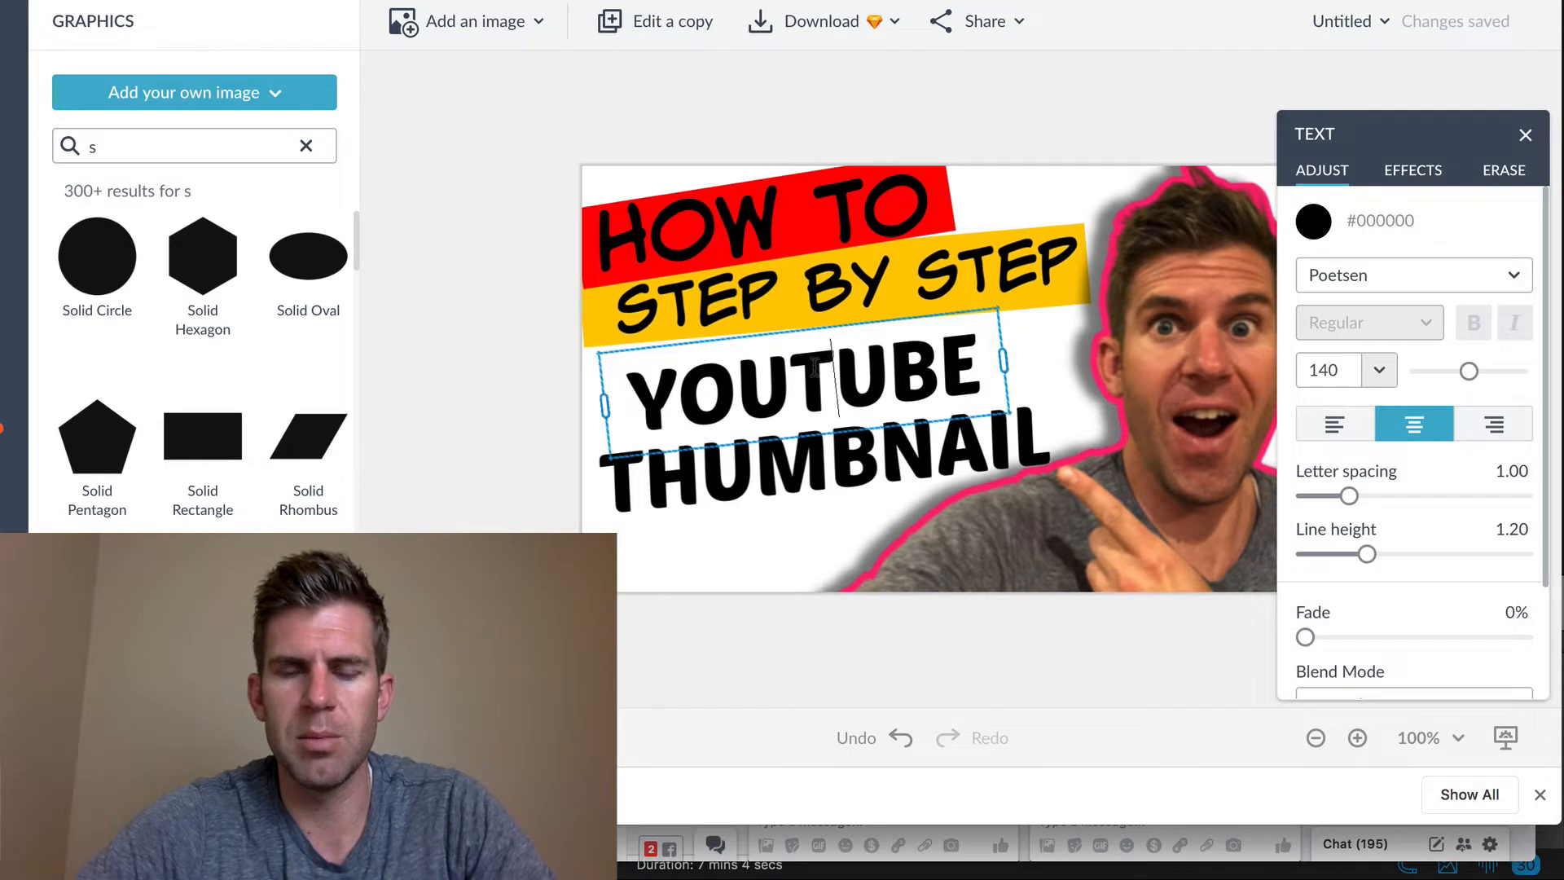
pyautogui.click(813, 353)
pyautogui.press('Left')
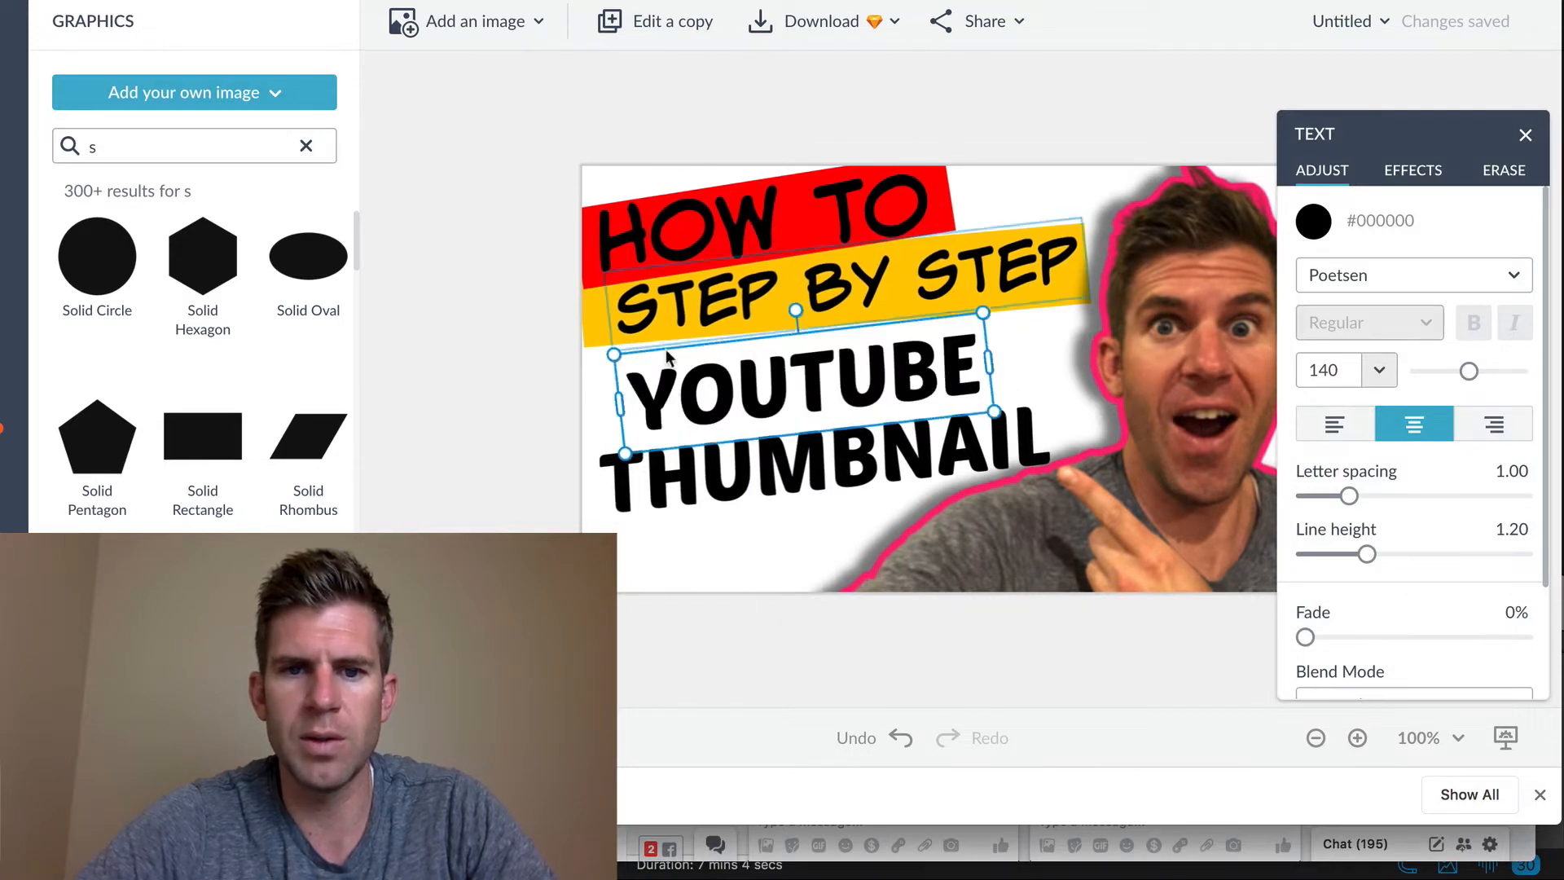
pyautogui.press('Delete')
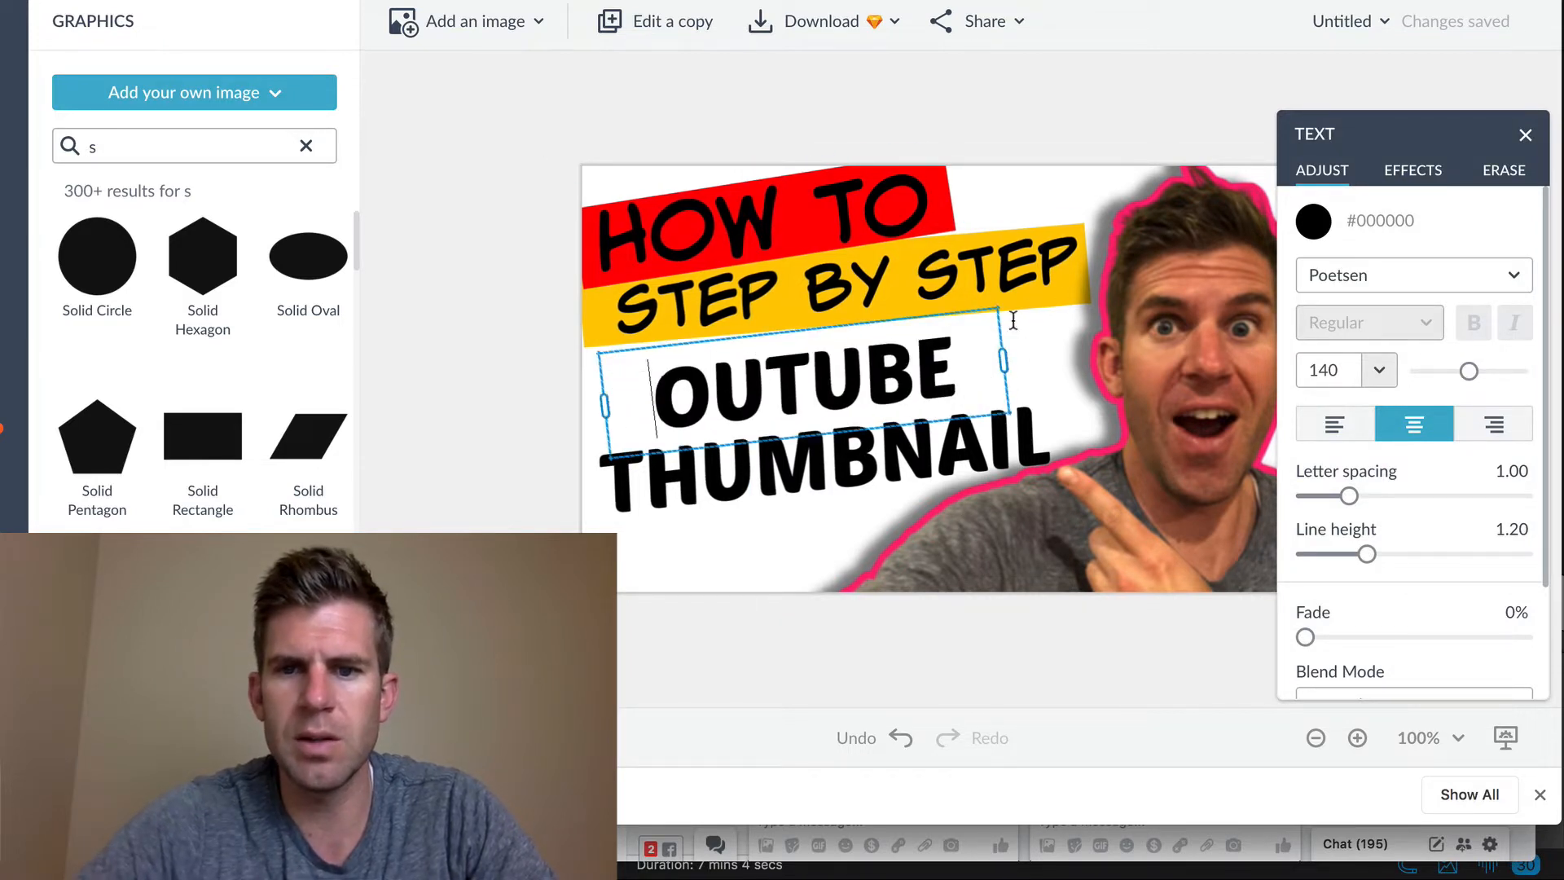
pyautogui.click(477, 116)
pyautogui.press('Delete')
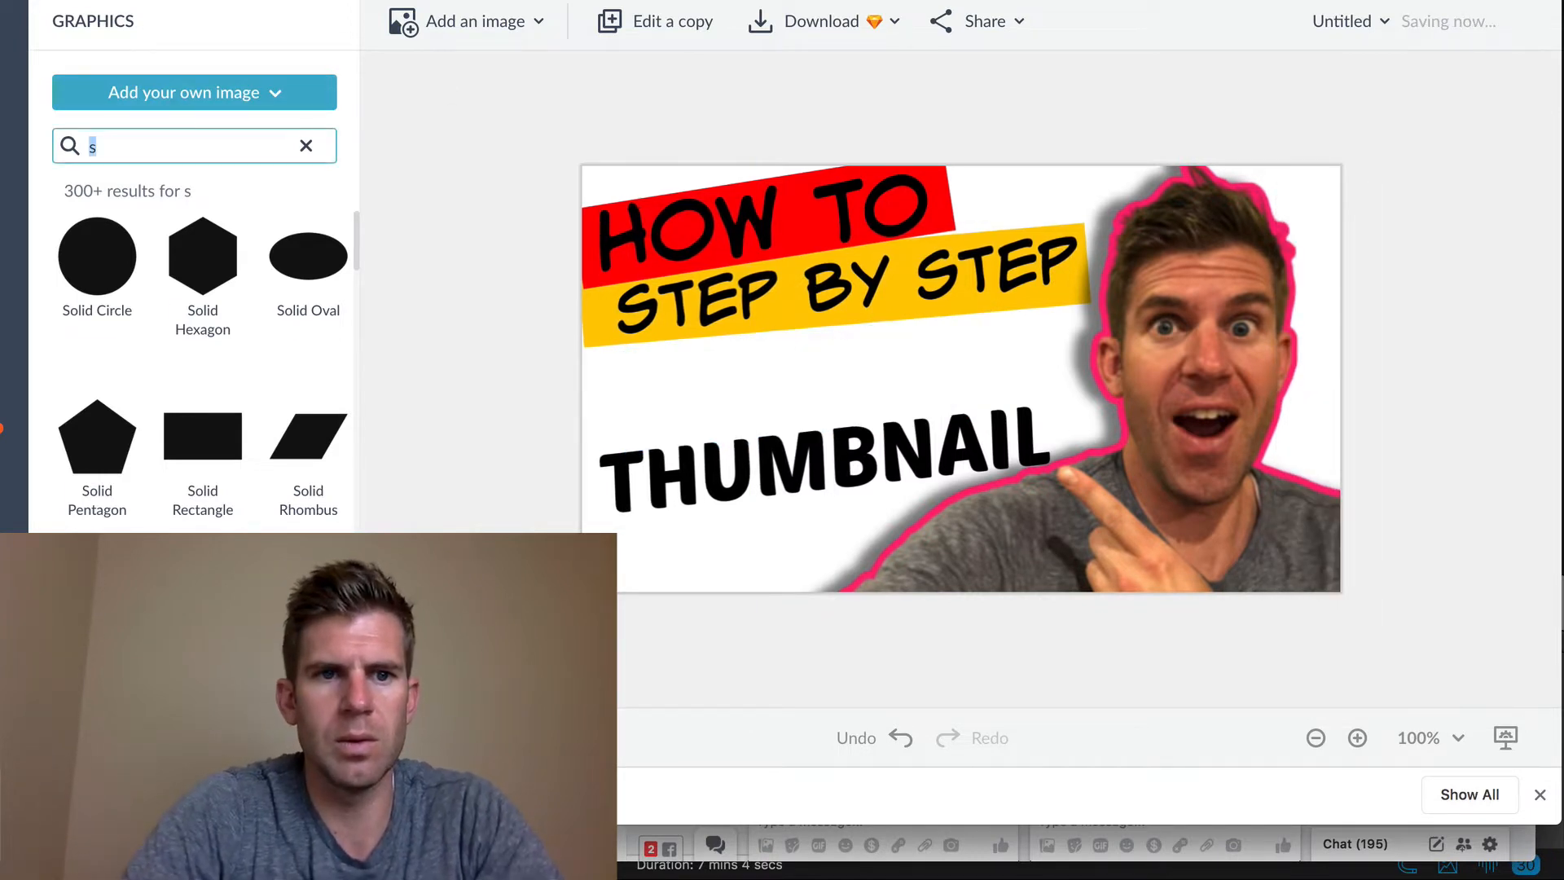
# Step: Search the graphics library for "youtube" and look through the available logo graphics
pyautogui.write('youtube')
pyautogui.scroll(-7, 92, 480)
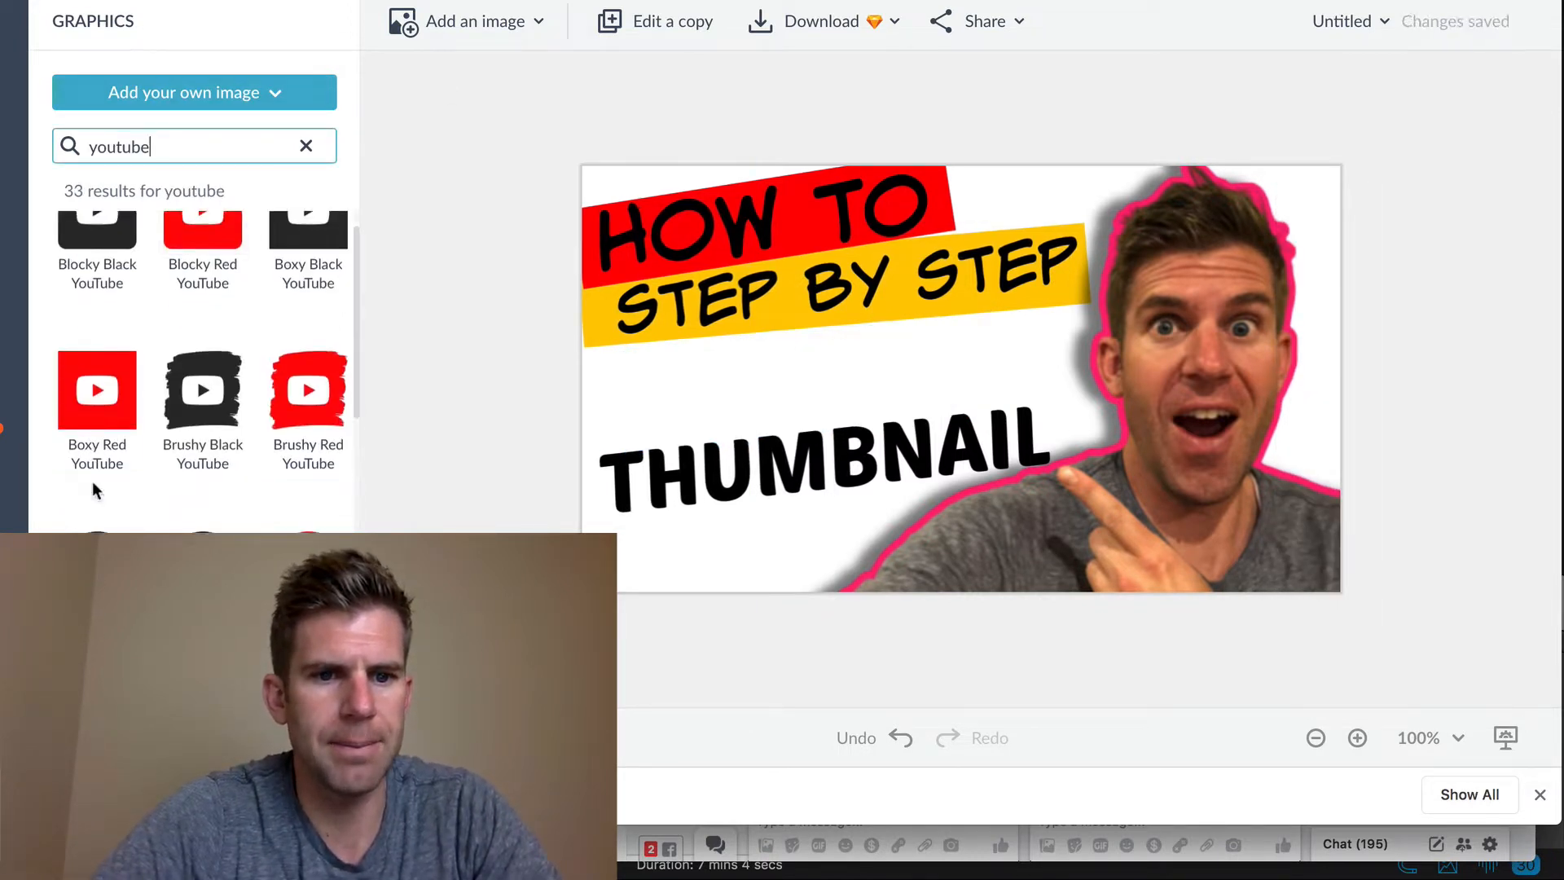
pyautogui.scroll(-6, 91, 480)
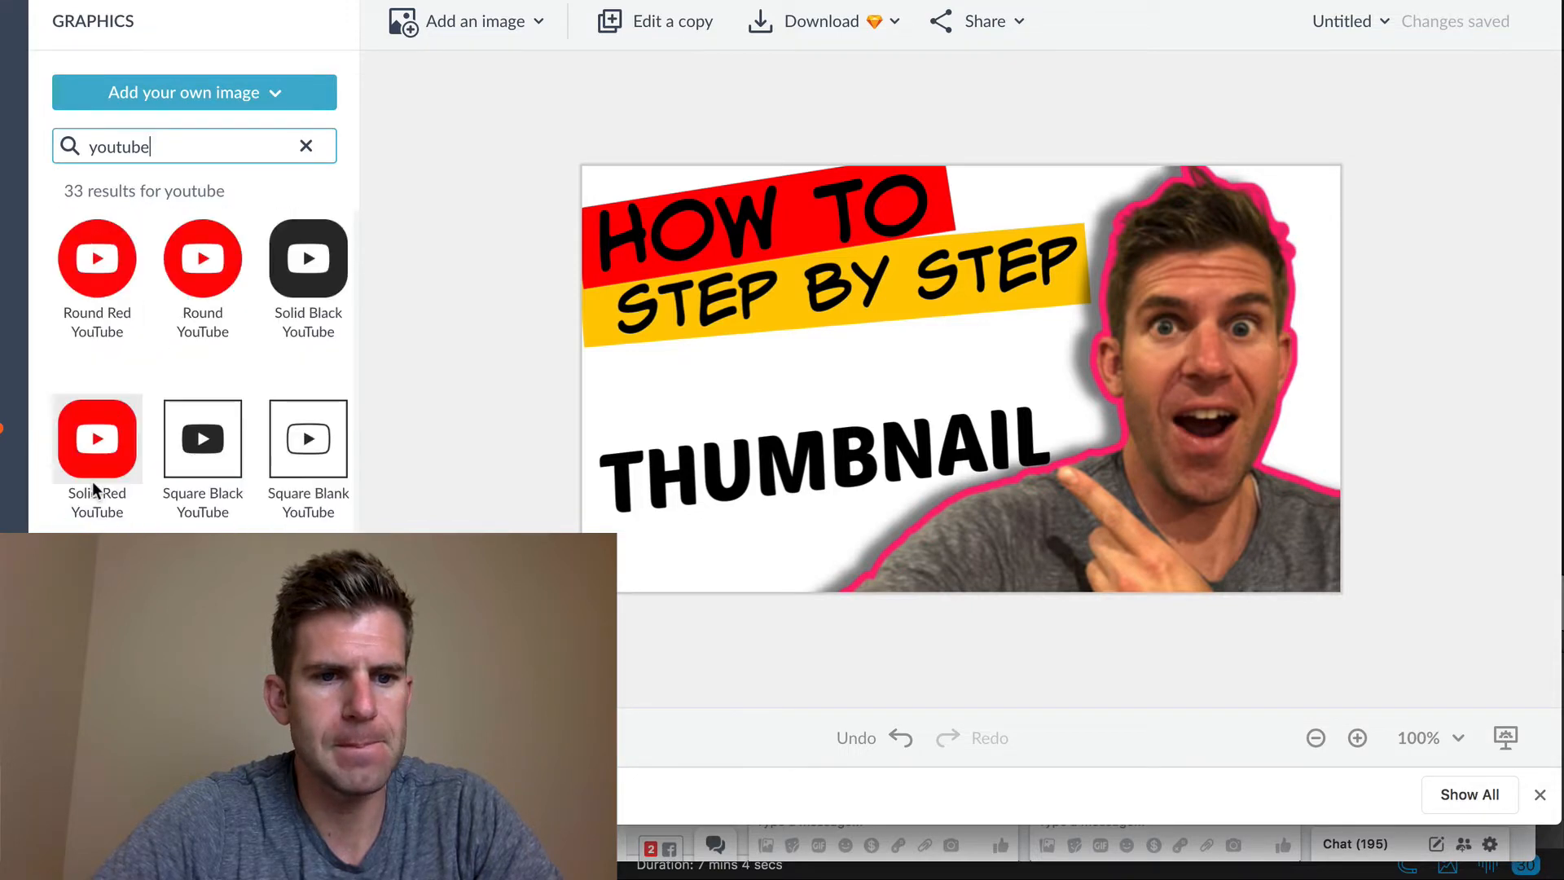
pyautogui.scroll(5, 91, 480)
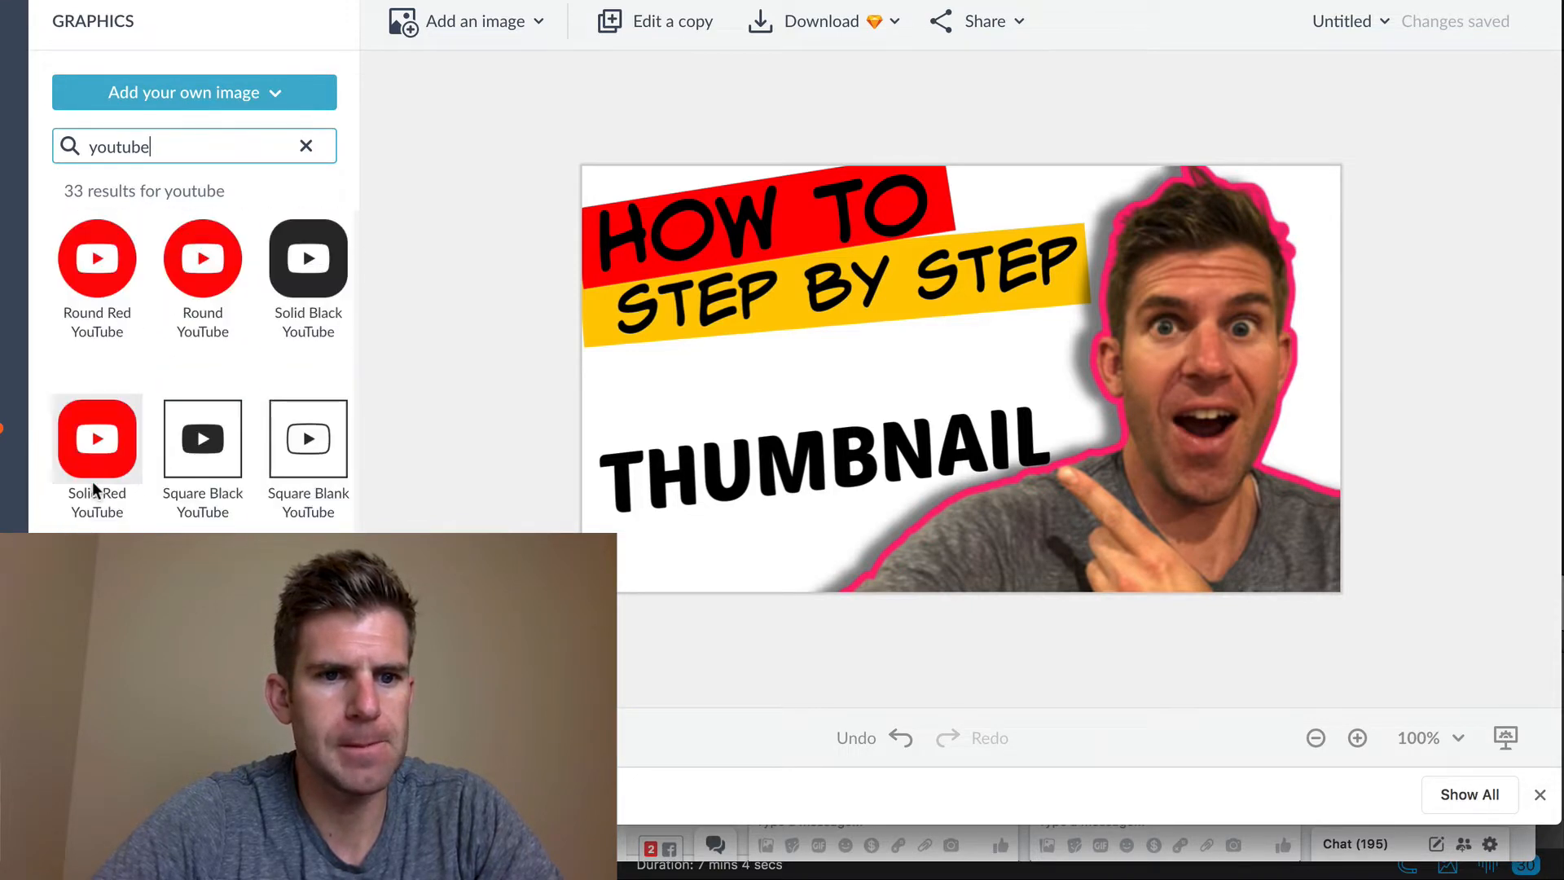
pyautogui.scroll(2, 95, 490)
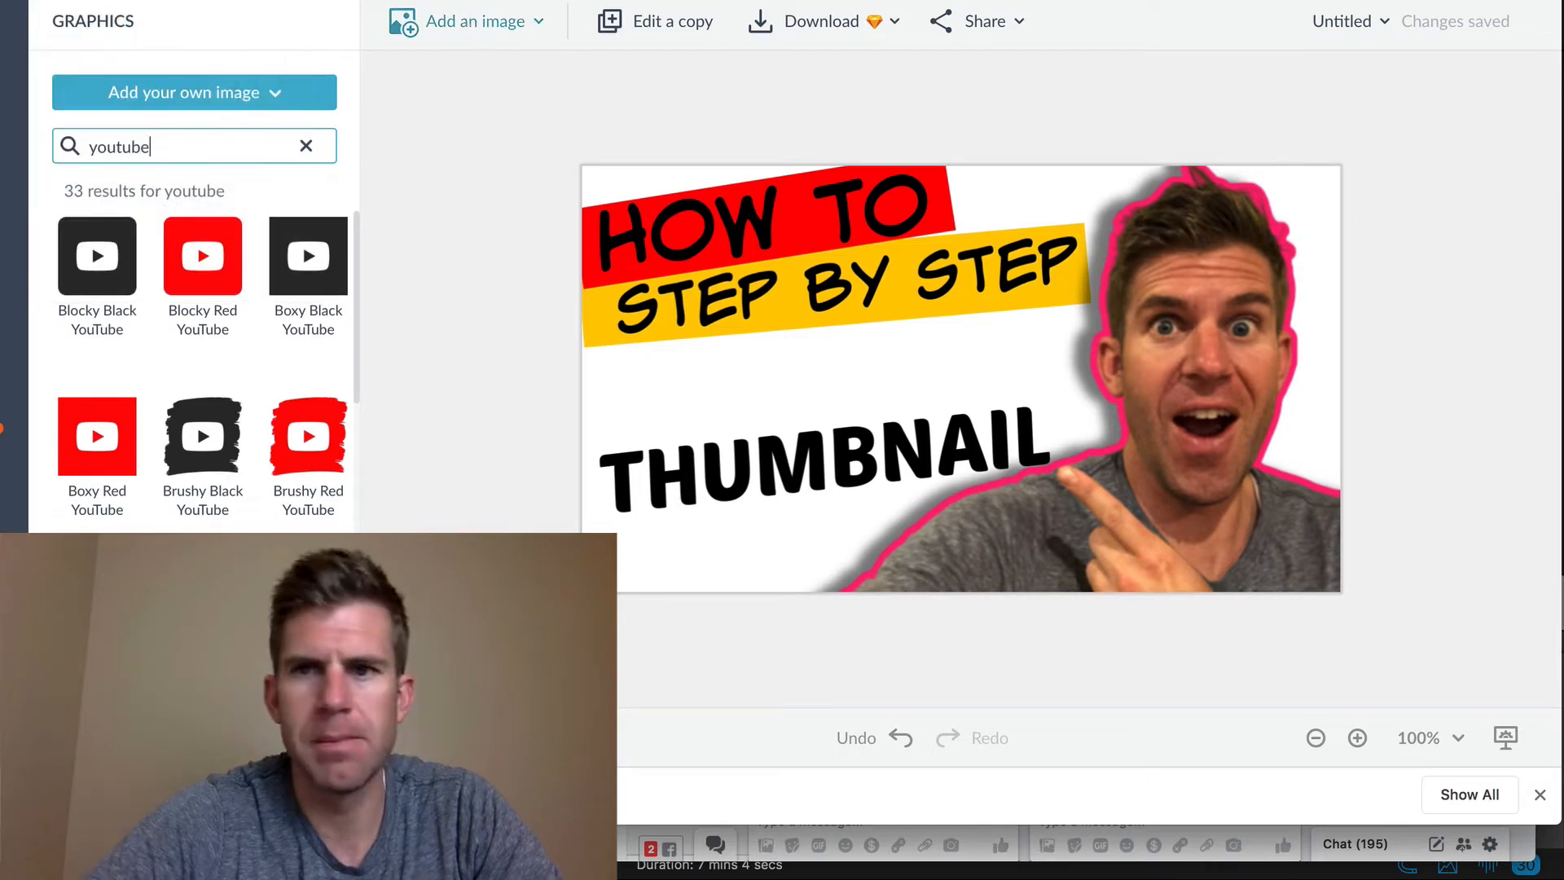
# Step: Search Google for "youtube logo" in a new browser tab and open the image results
pyautogui.press('super+t')
pyautogui.write('youtube logo')
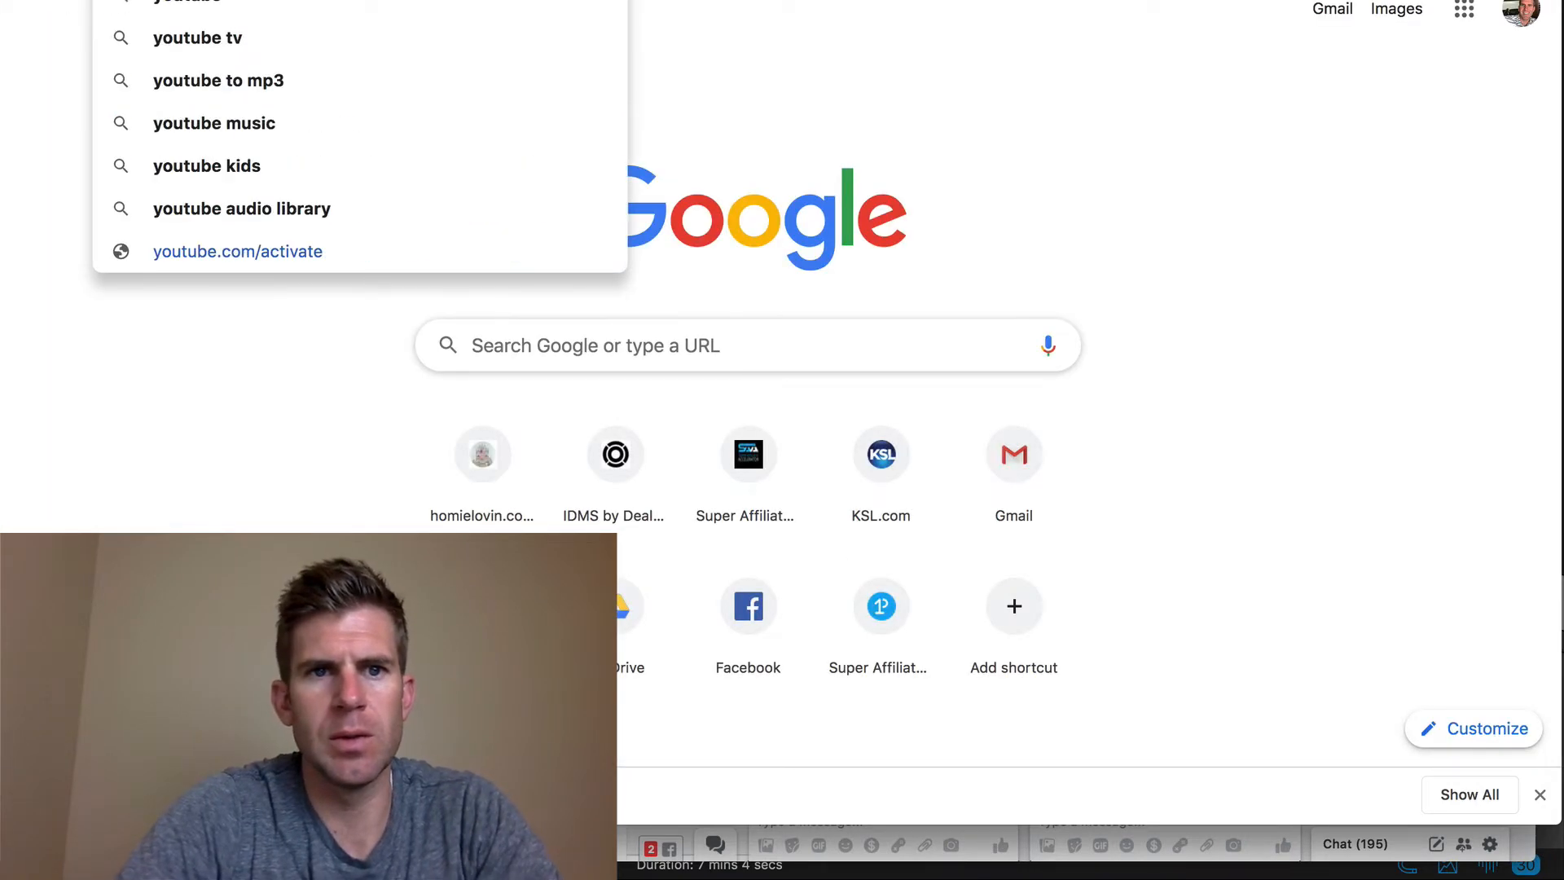
pyautogui.press('Return')
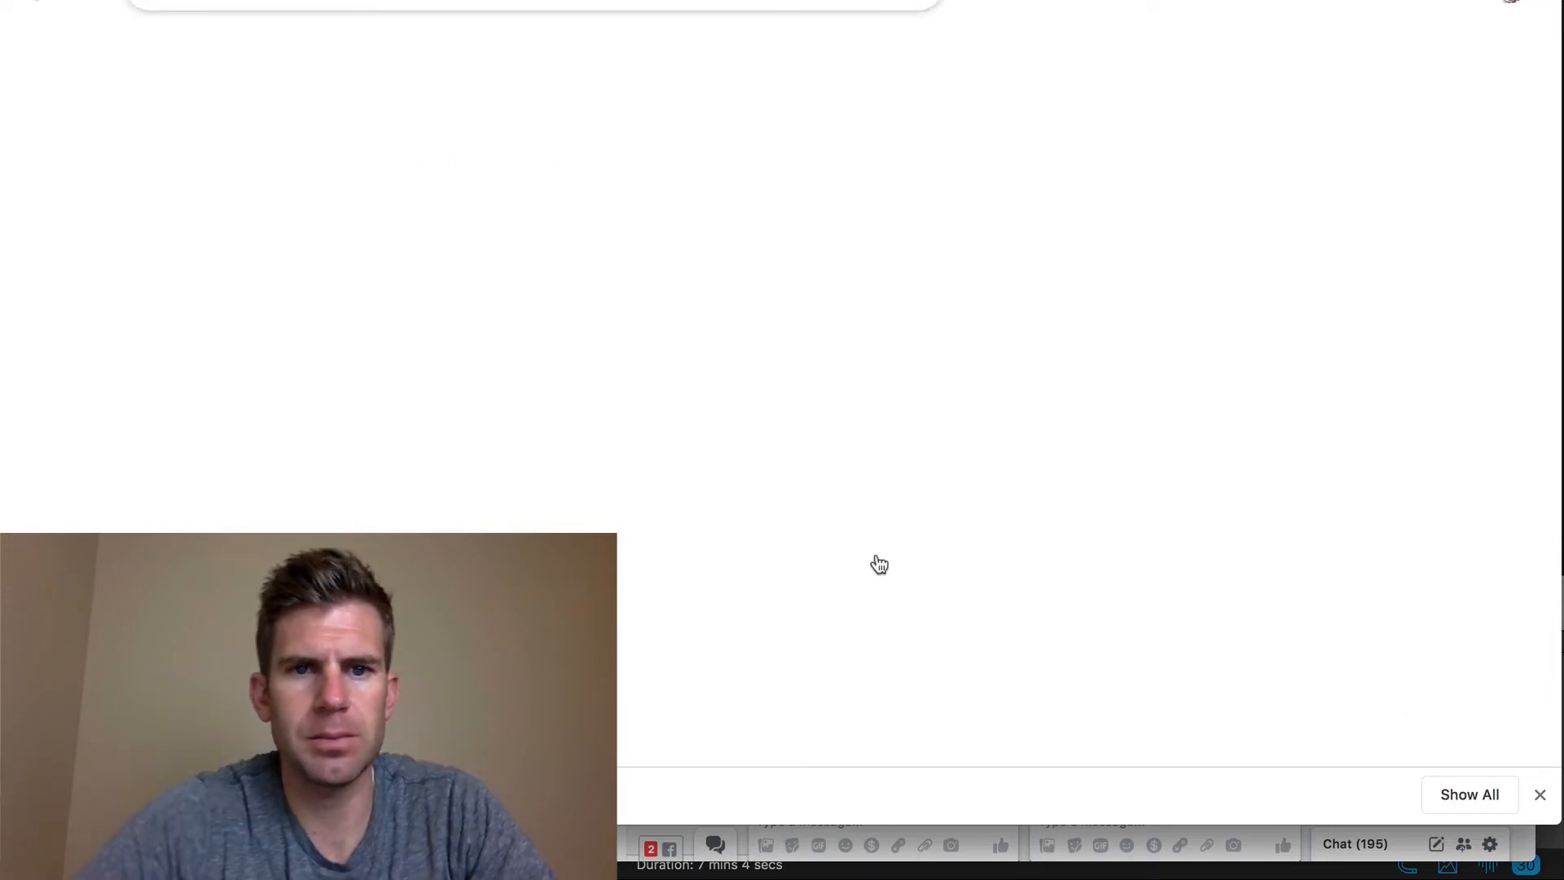
pyautogui.scroll(-3, 675, 625)
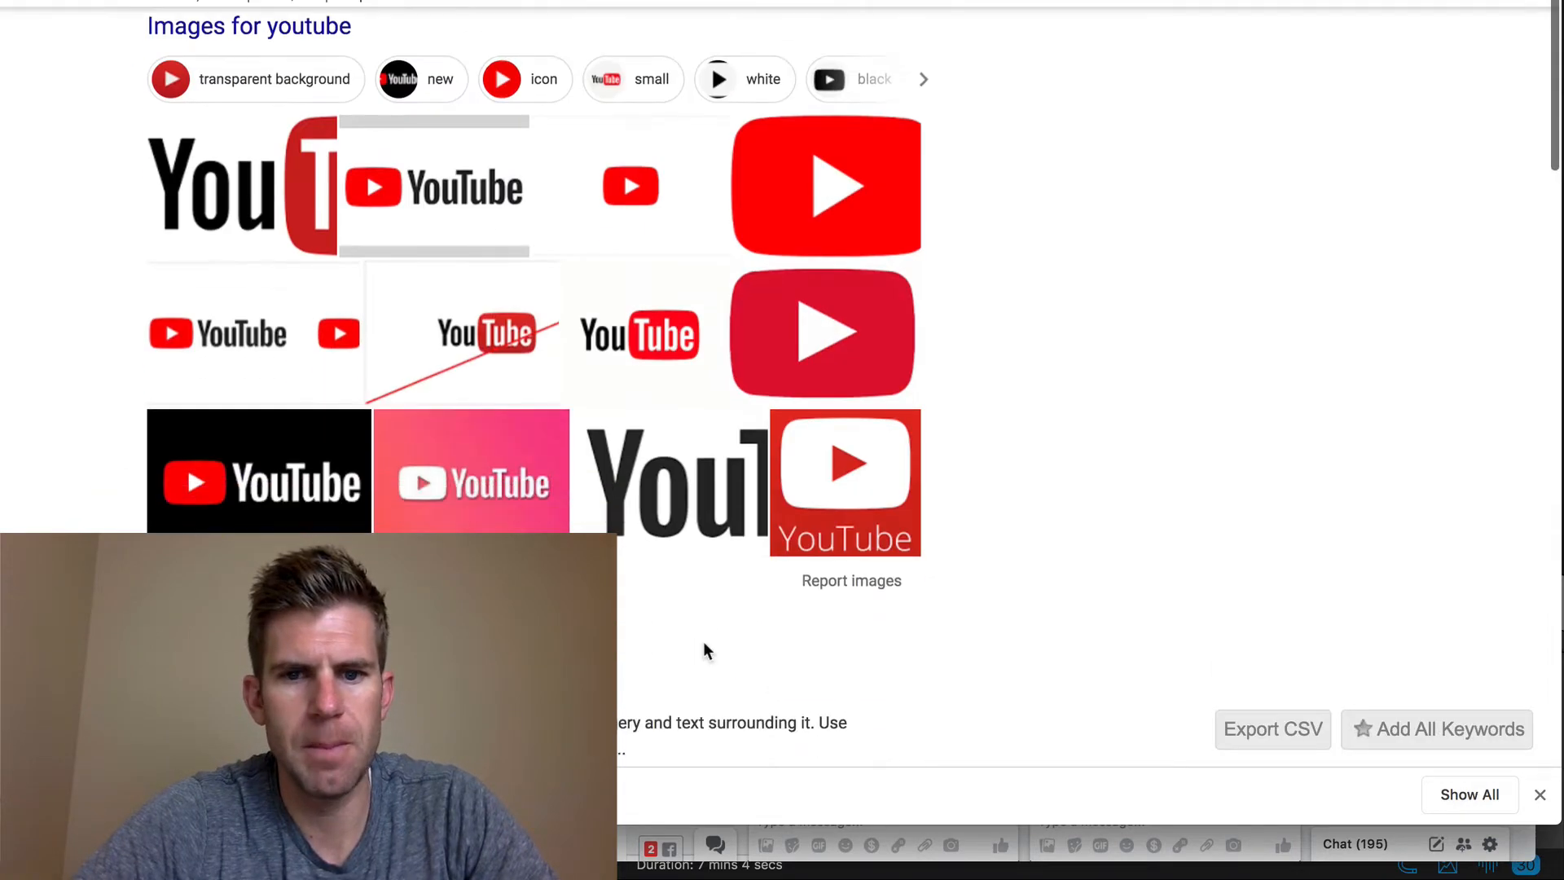
pyautogui.scroll(2, 607, 500)
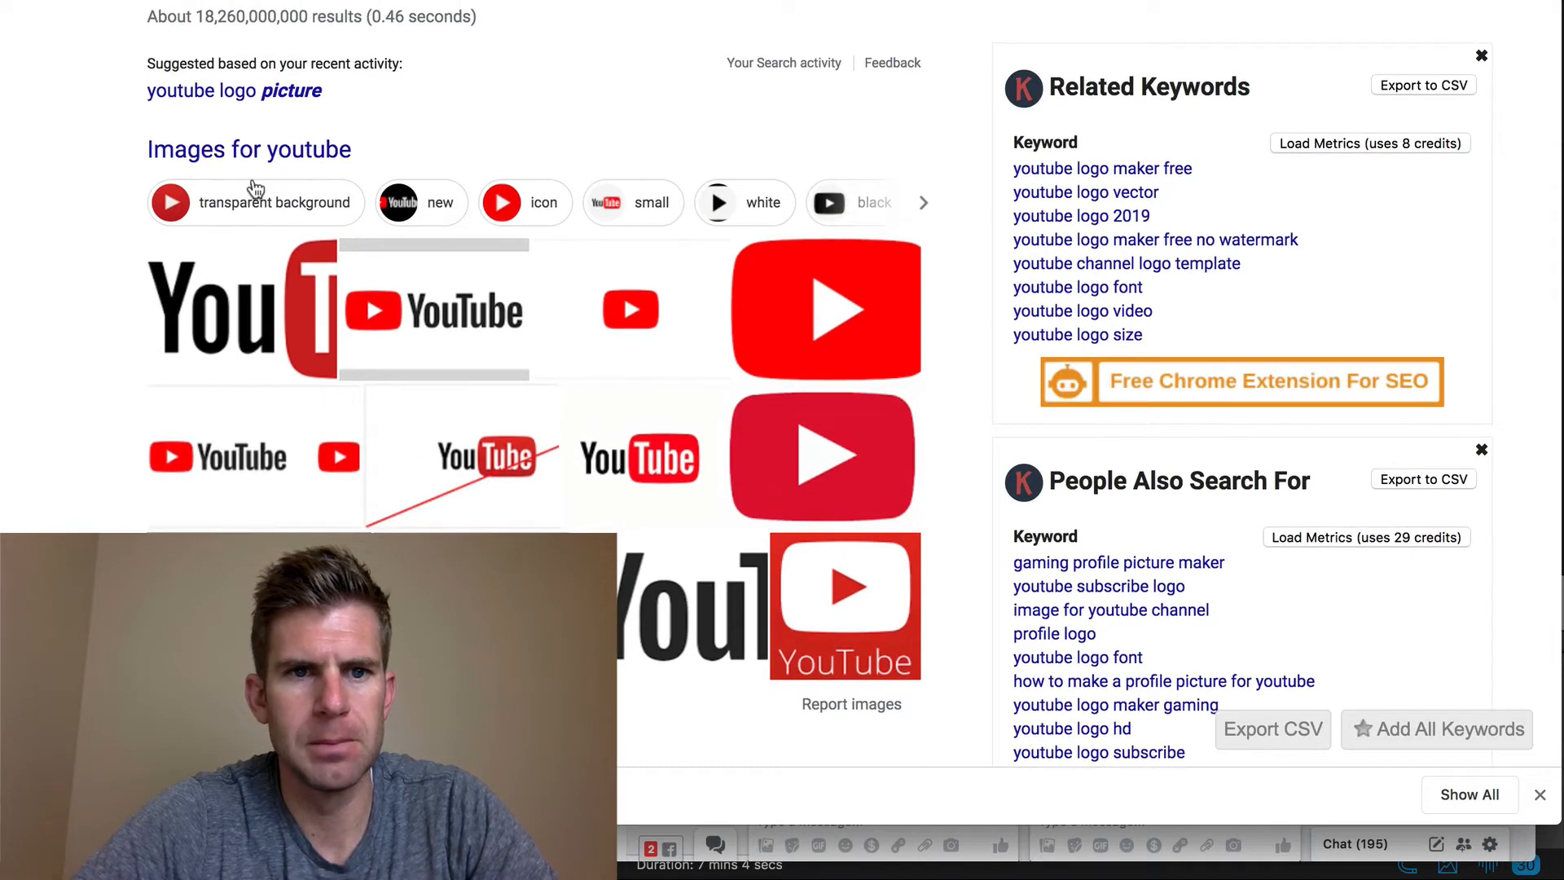
pyautogui.scroll(1, 255, 189)
pyautogui.click(264, 54)
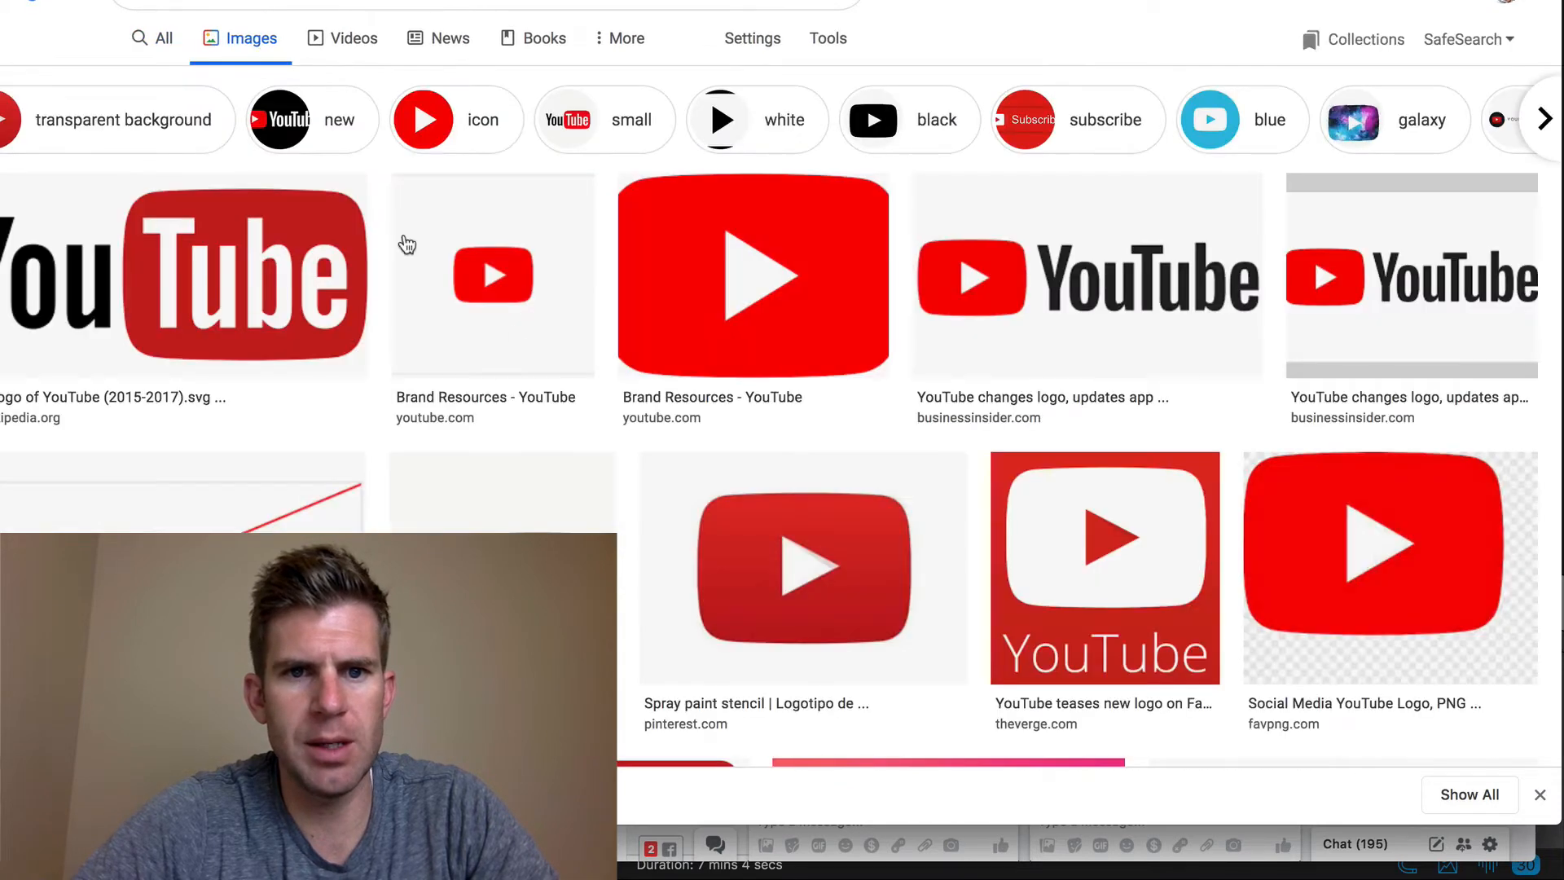
# Step: Browse the image results and open the preview of the Sketch App Sources YouTube logo on a white background
pyautogui.scroll(-2, 1044, 500)
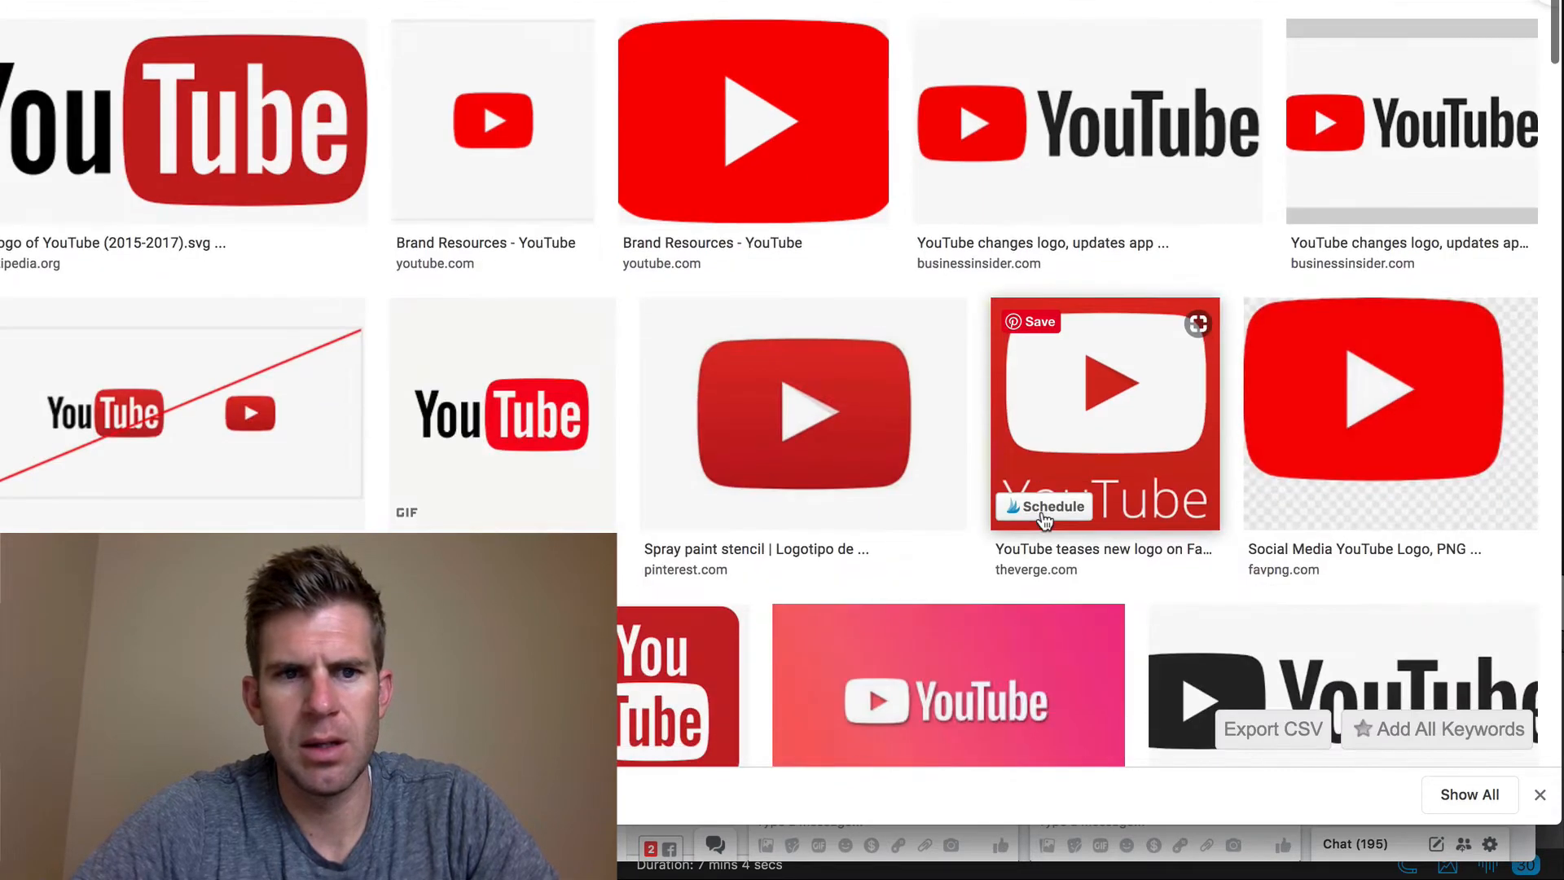
pyautogui.scroll(-8, 237, 154)
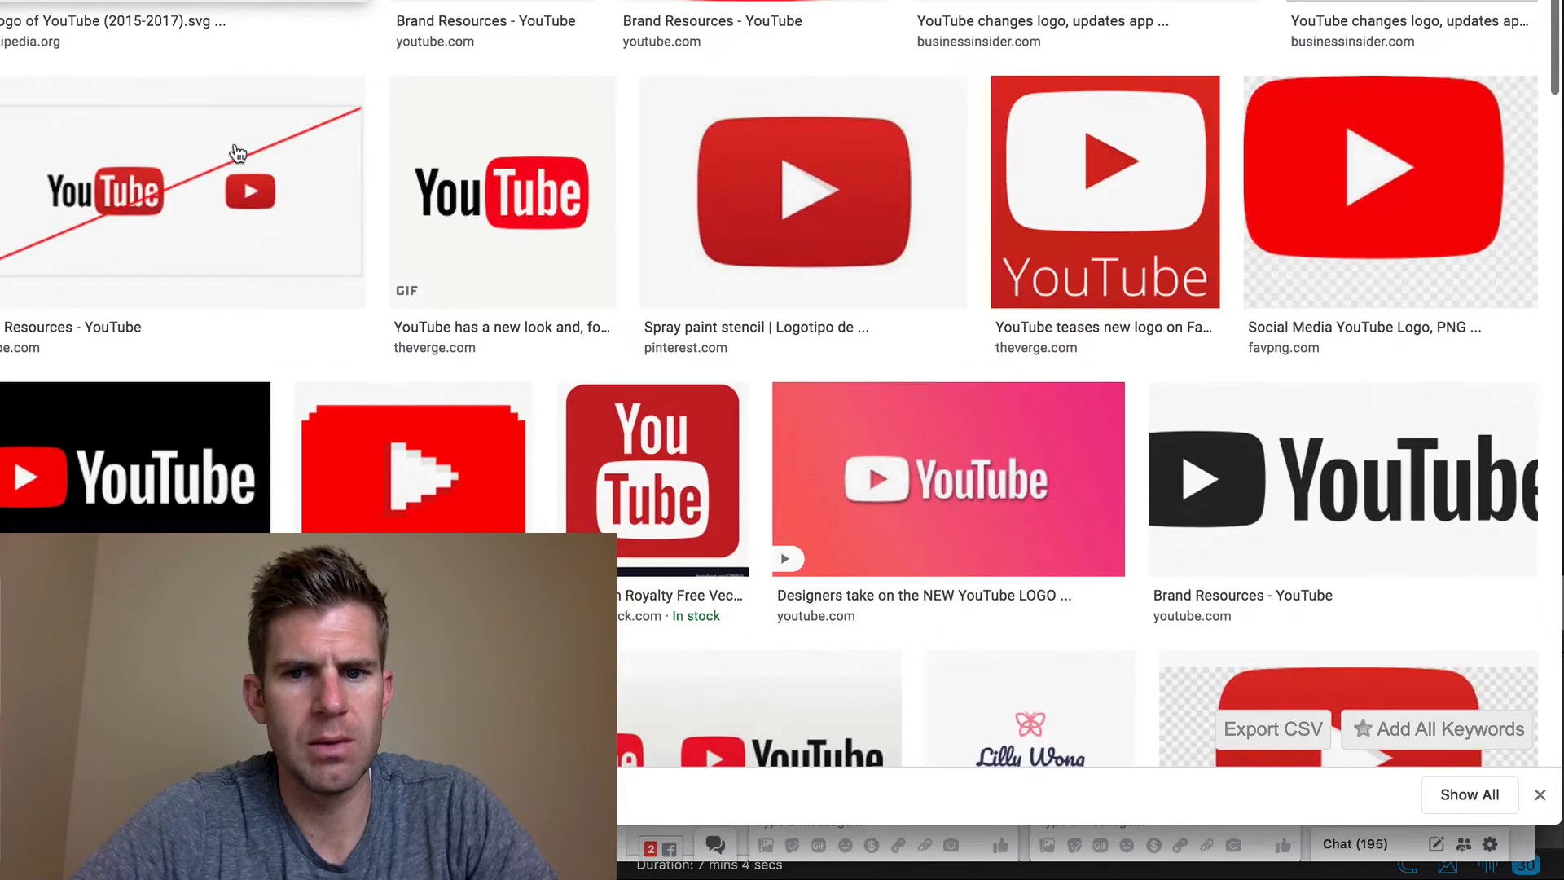
pyautogui.scroll(-4, 236, 315)
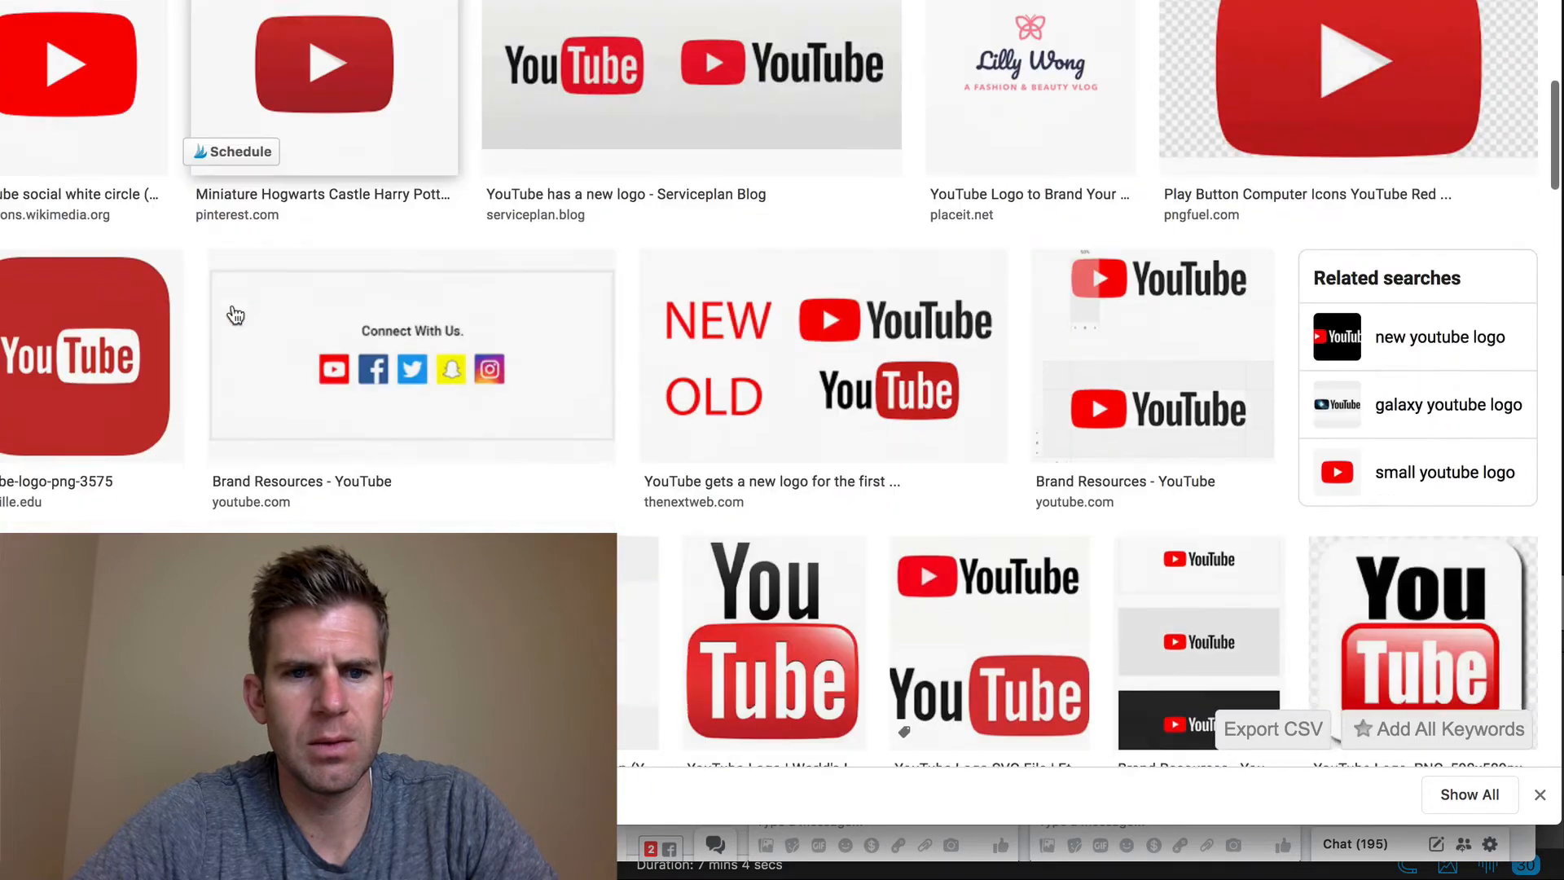
pyautogui.scroll(-3, 230, 405)
pyautogui.scroll(-5, 676, 303)
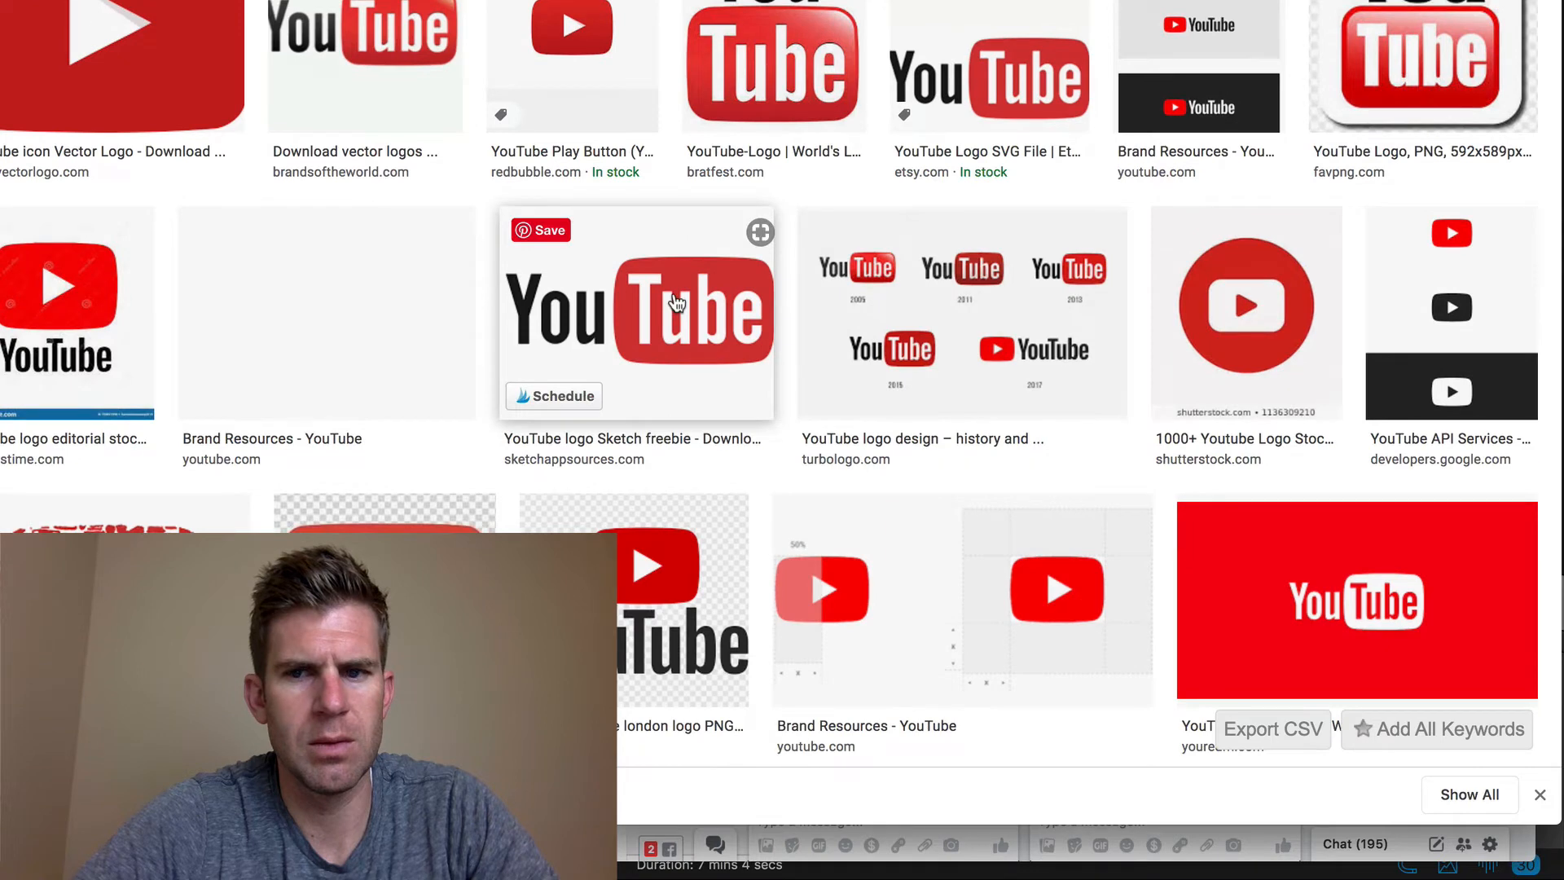
pyautogui.click(676, 303)
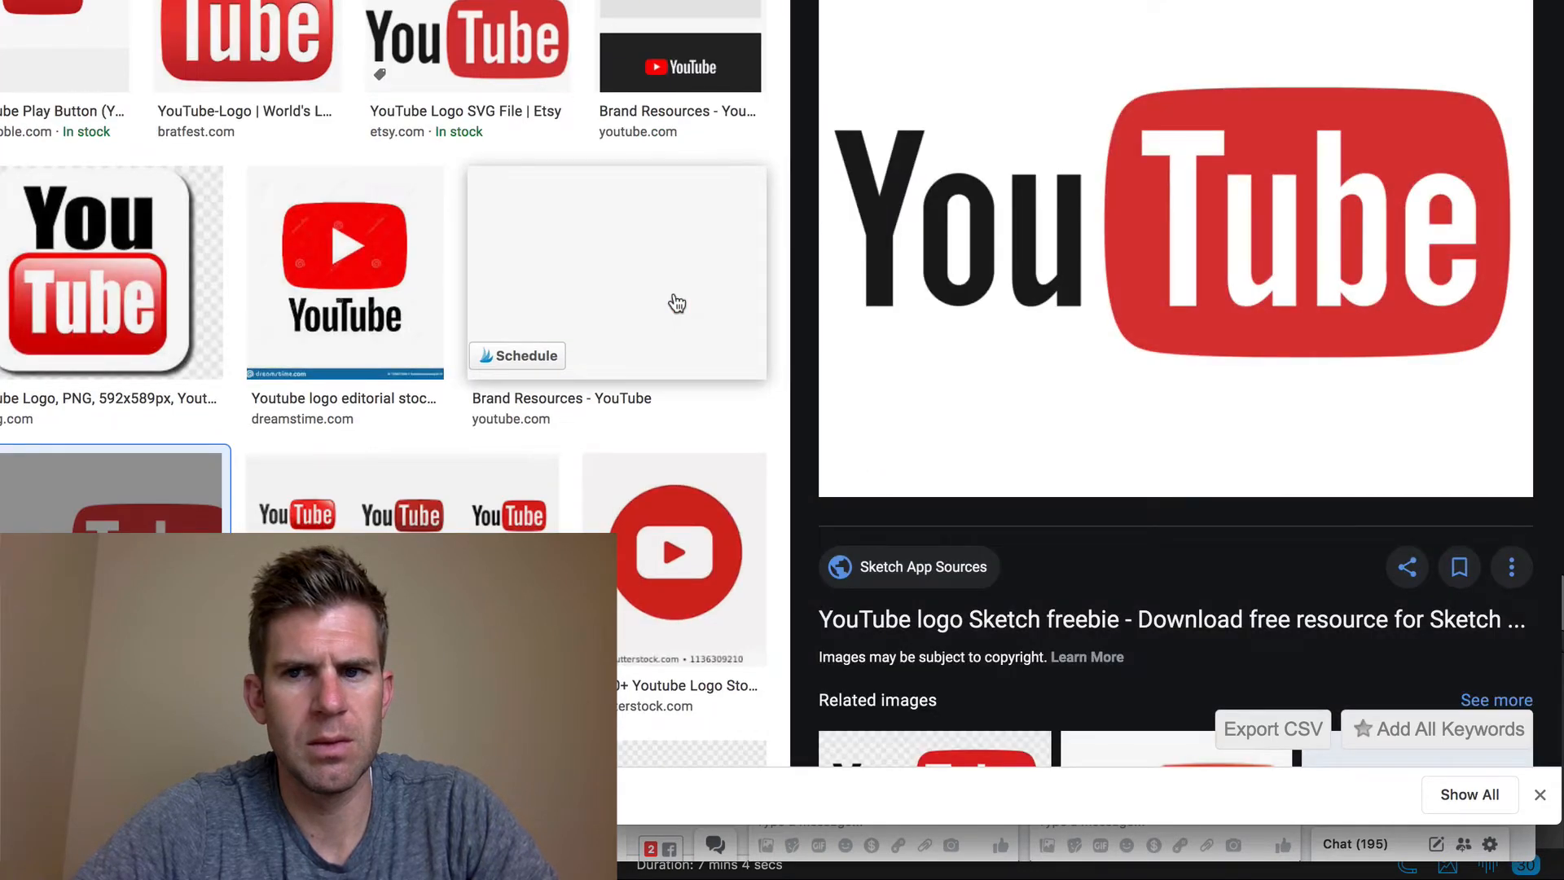
# Step: Capture a screenshot of just the enlarged YouTube logo with a small white margin around it
pyautogui.press('super+shift+4')
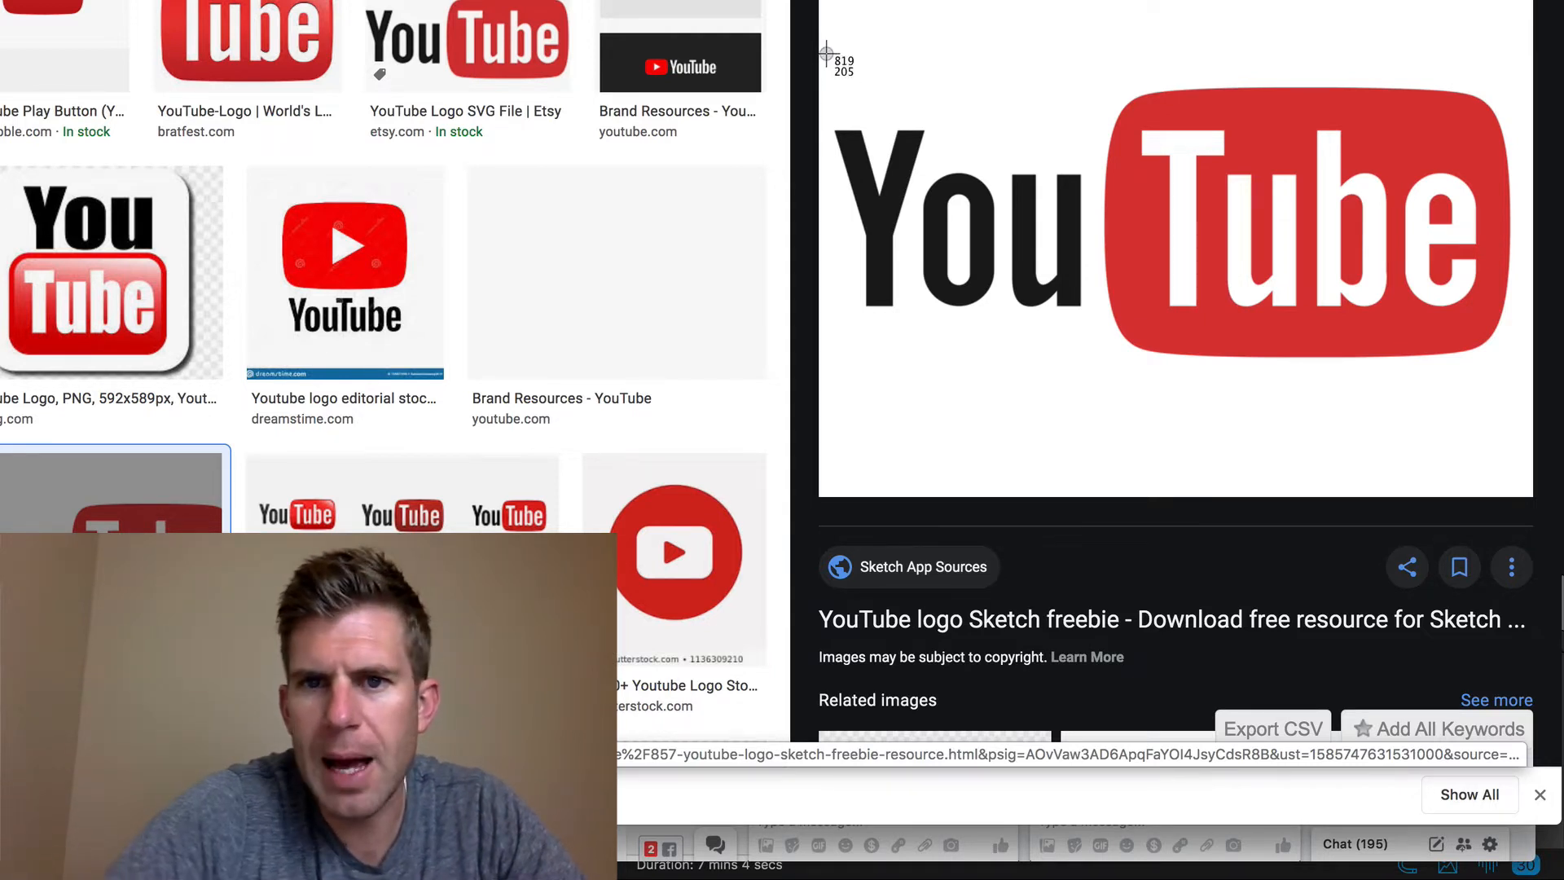
pyautogui.moveTo(826, 54); pyautogui.dragTo(1510, 381)
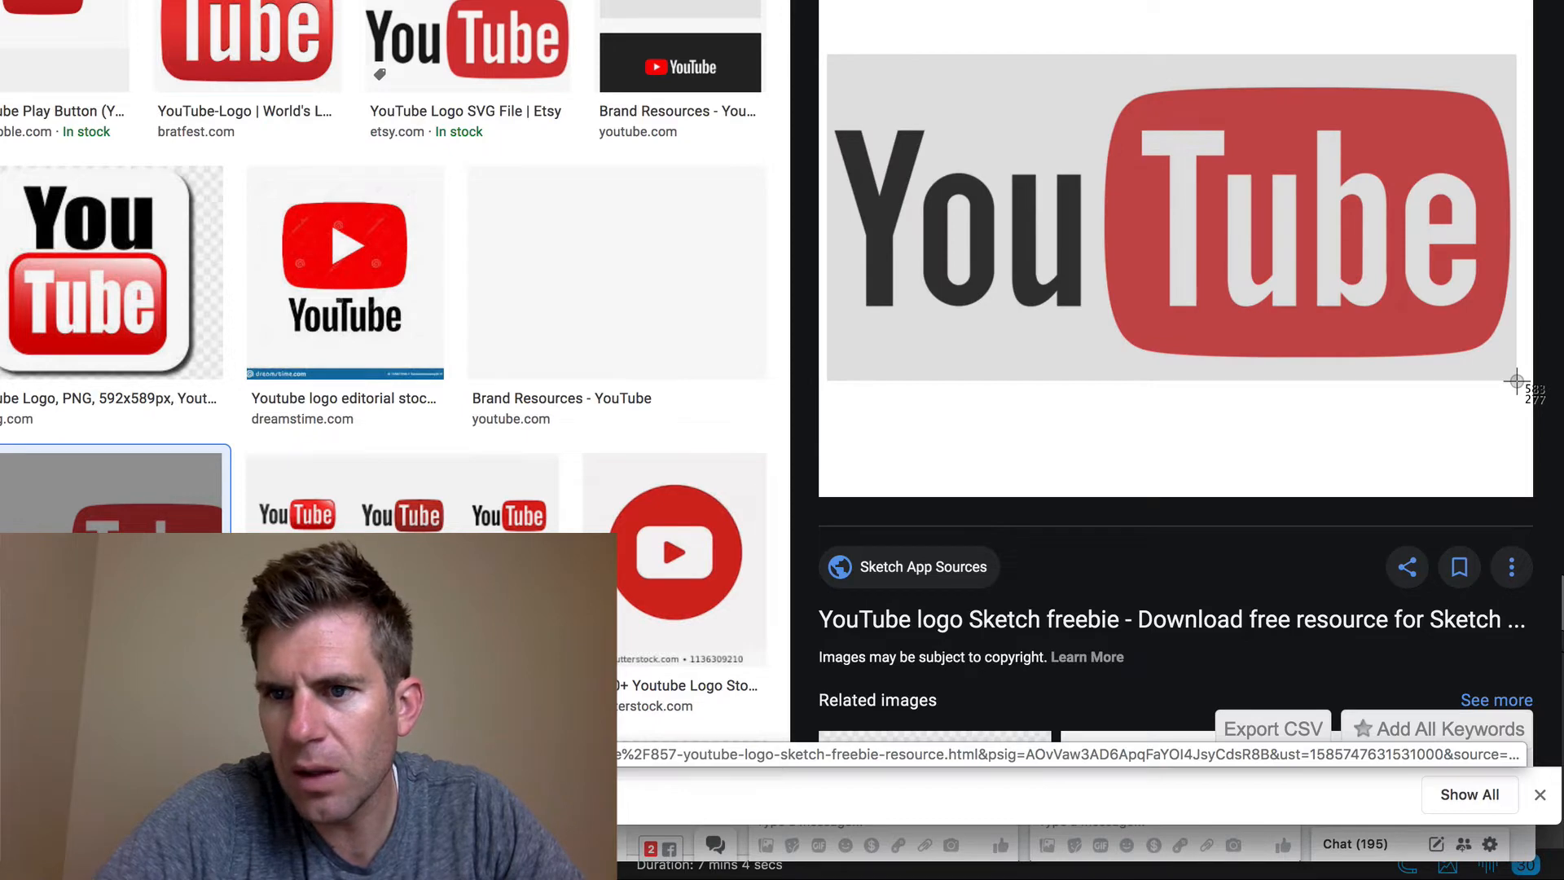
pyautogui.moveTo(1516, 381); pyautogui.dragTo(1517, 382)
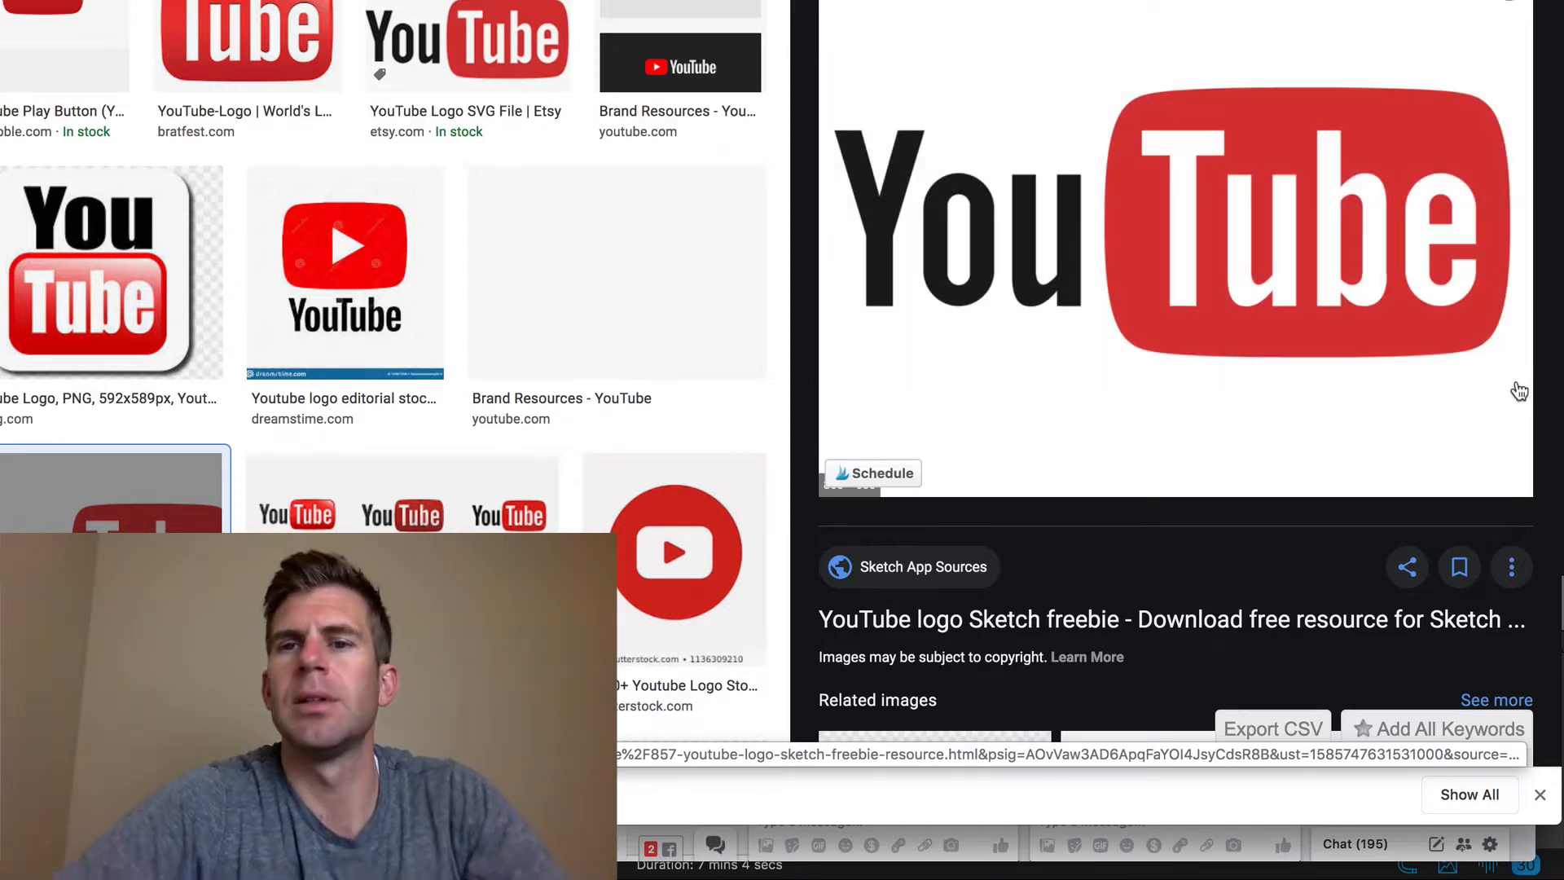
# Step: Return to the PicMonkey tab and add the newest desktop screenshot of the YouTube logo to the thumbnail canvas
pyautogui.hotkey('ctrl', 'shift', 'Tab')
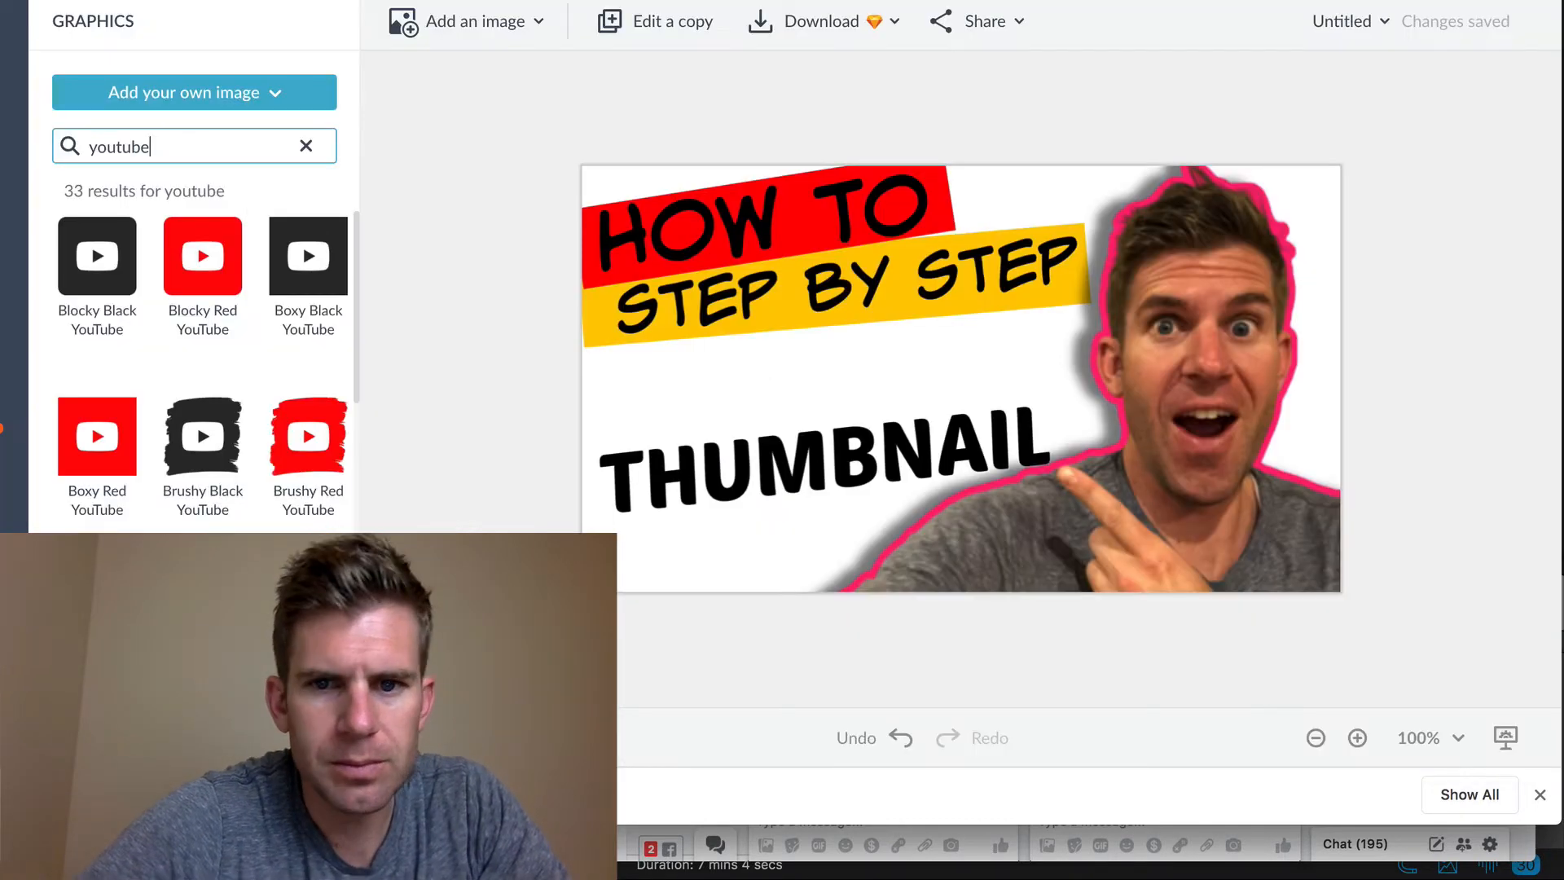
pyautogui.click(273, 843)
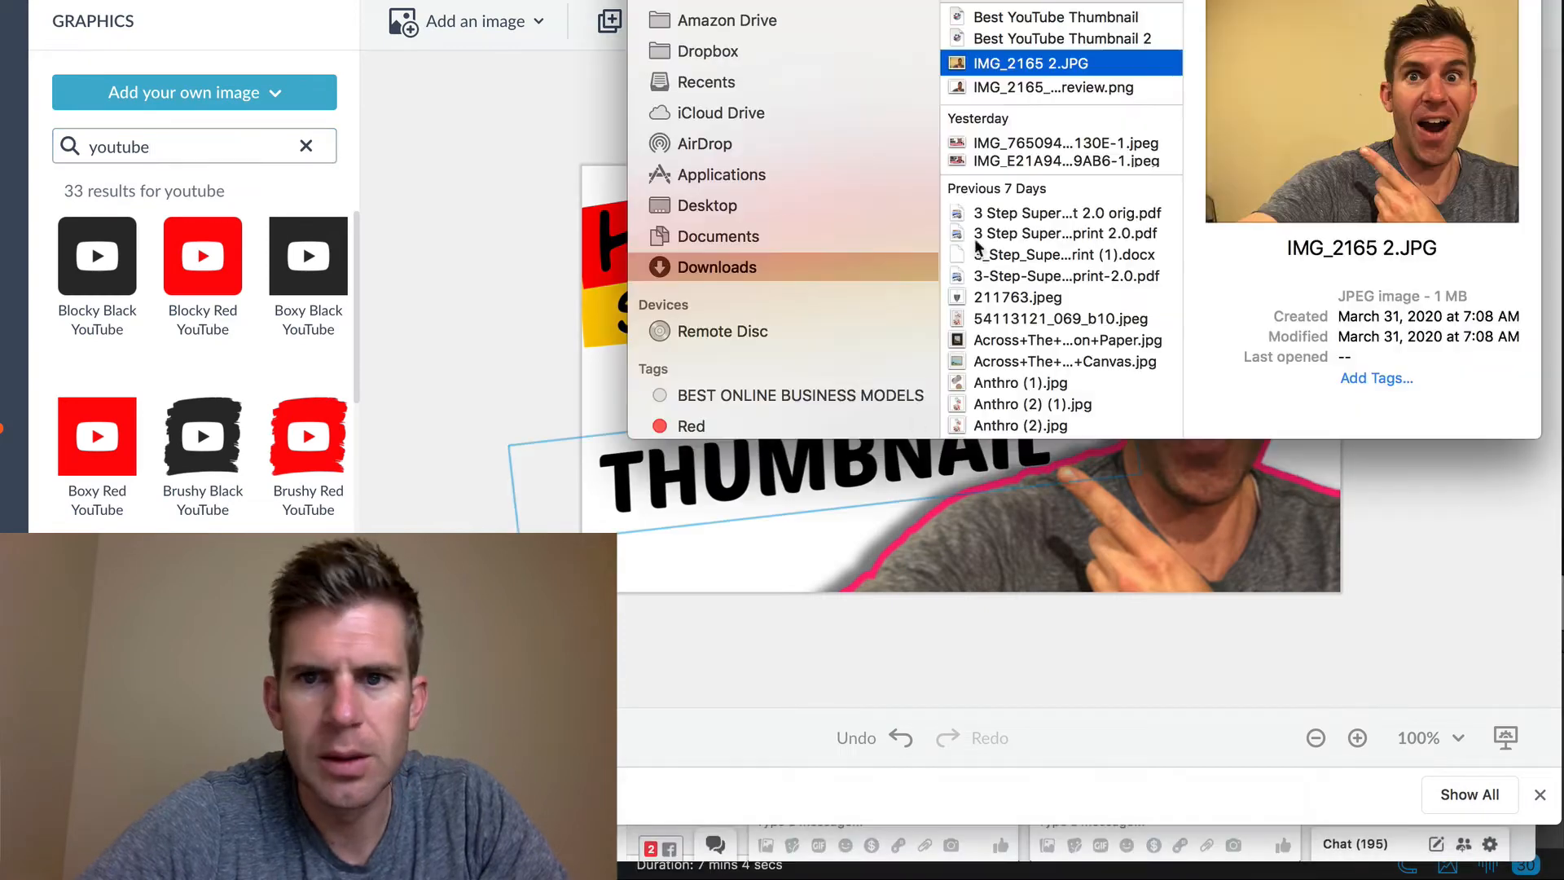
pyautogui.click(728, 210)
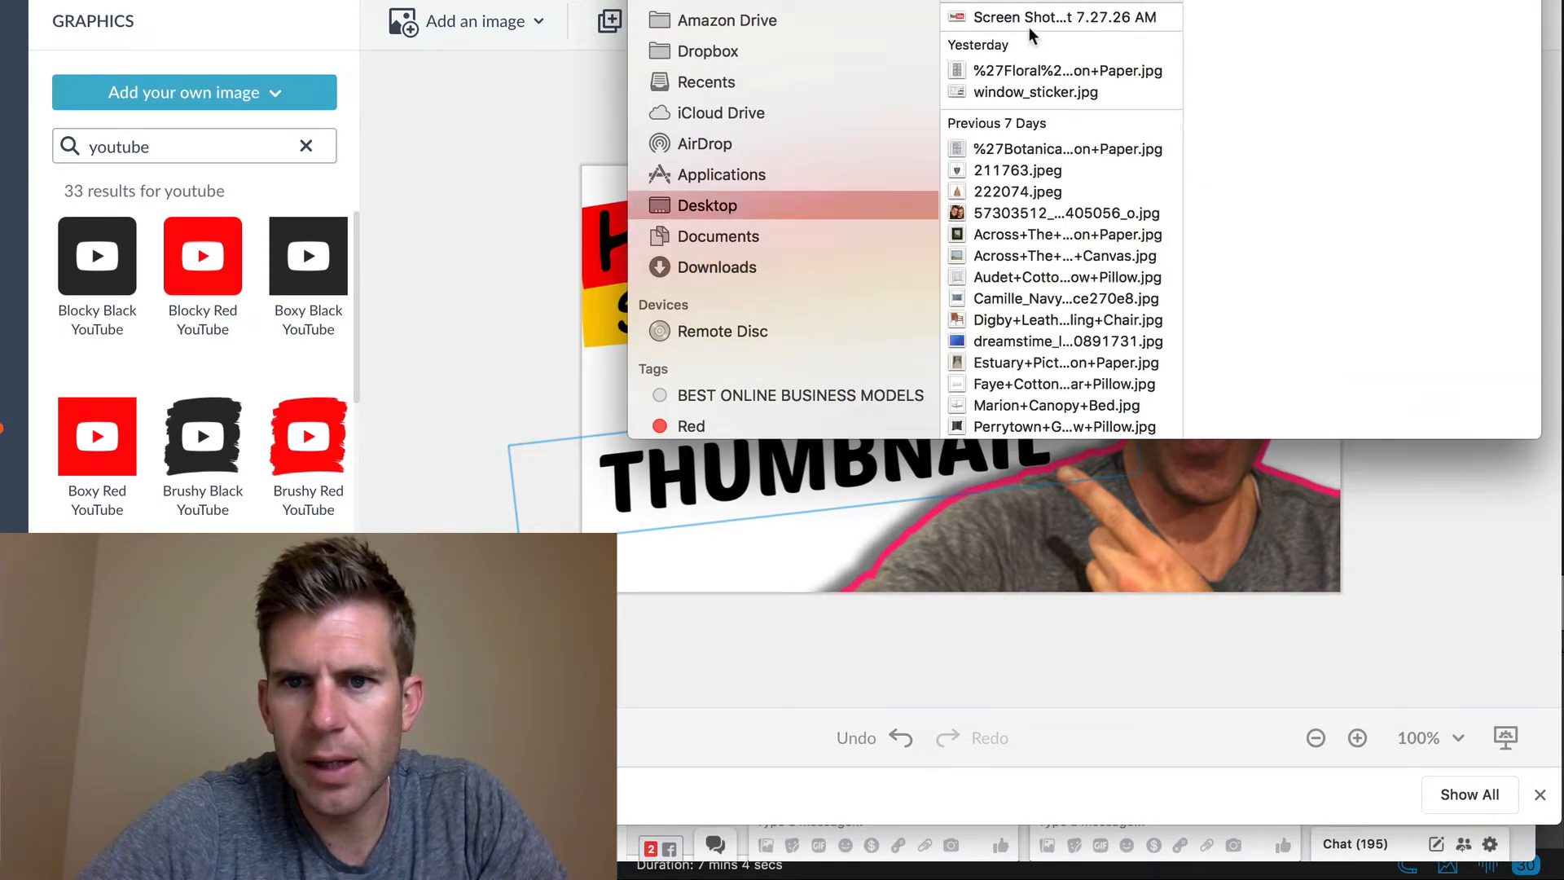
pyautogui.click(1030, 25)
pyautogui.moveTo(1029, 153); pyautogui.dragTo(1030, 521)
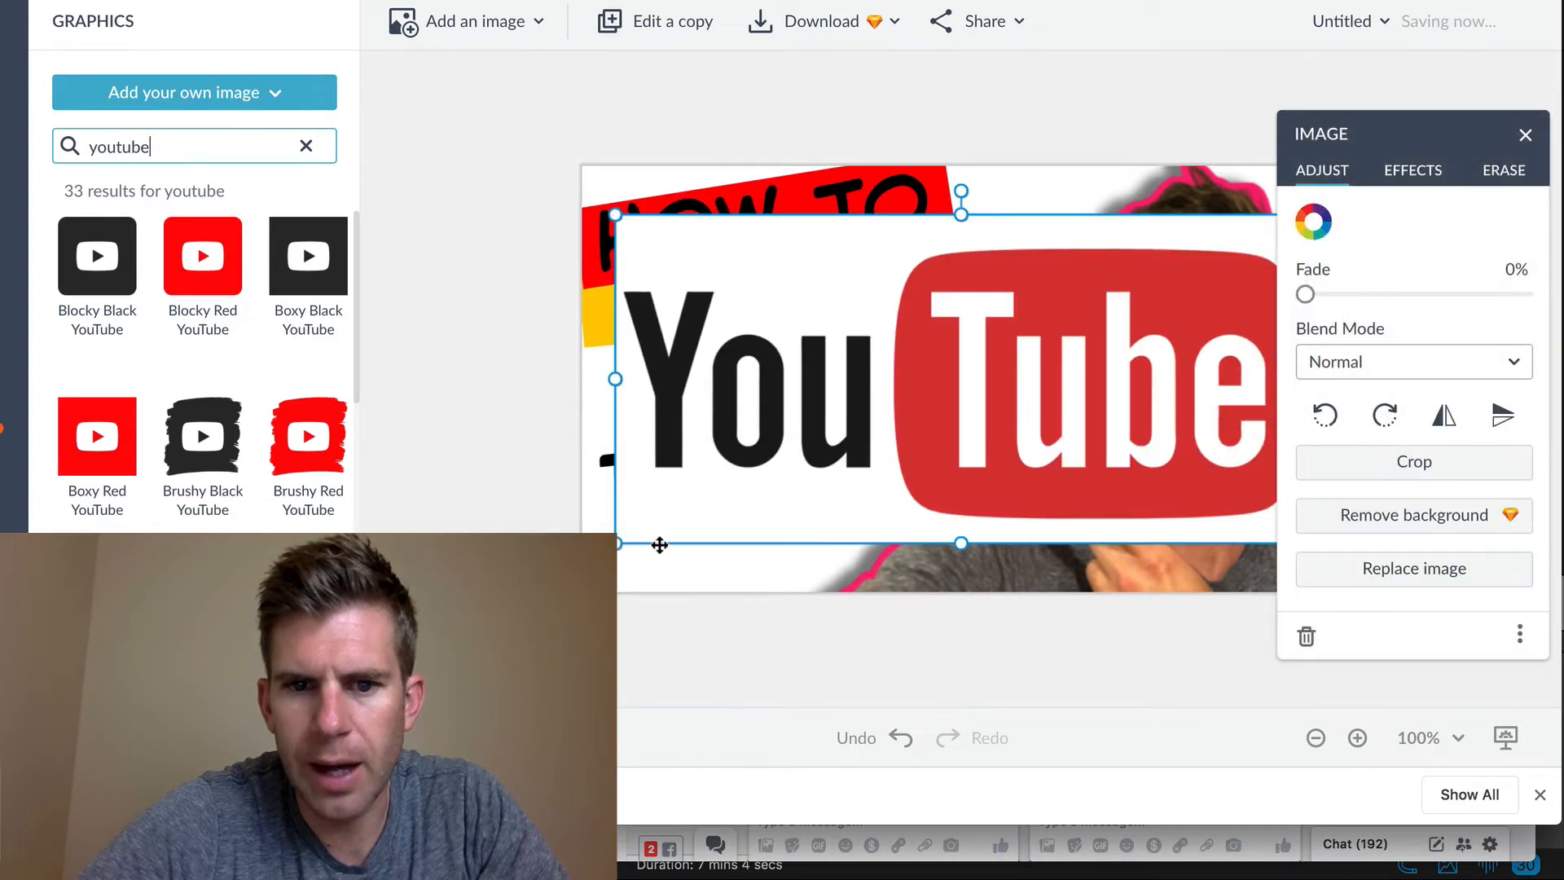
# Step: Shrink the YouTube logo image and place it, tilted counterclockwise, between STEP BY STEP and THUMBNAIL
pyautogui.moveTo(628, 561); pyautogui.dragTo(1100, 395)
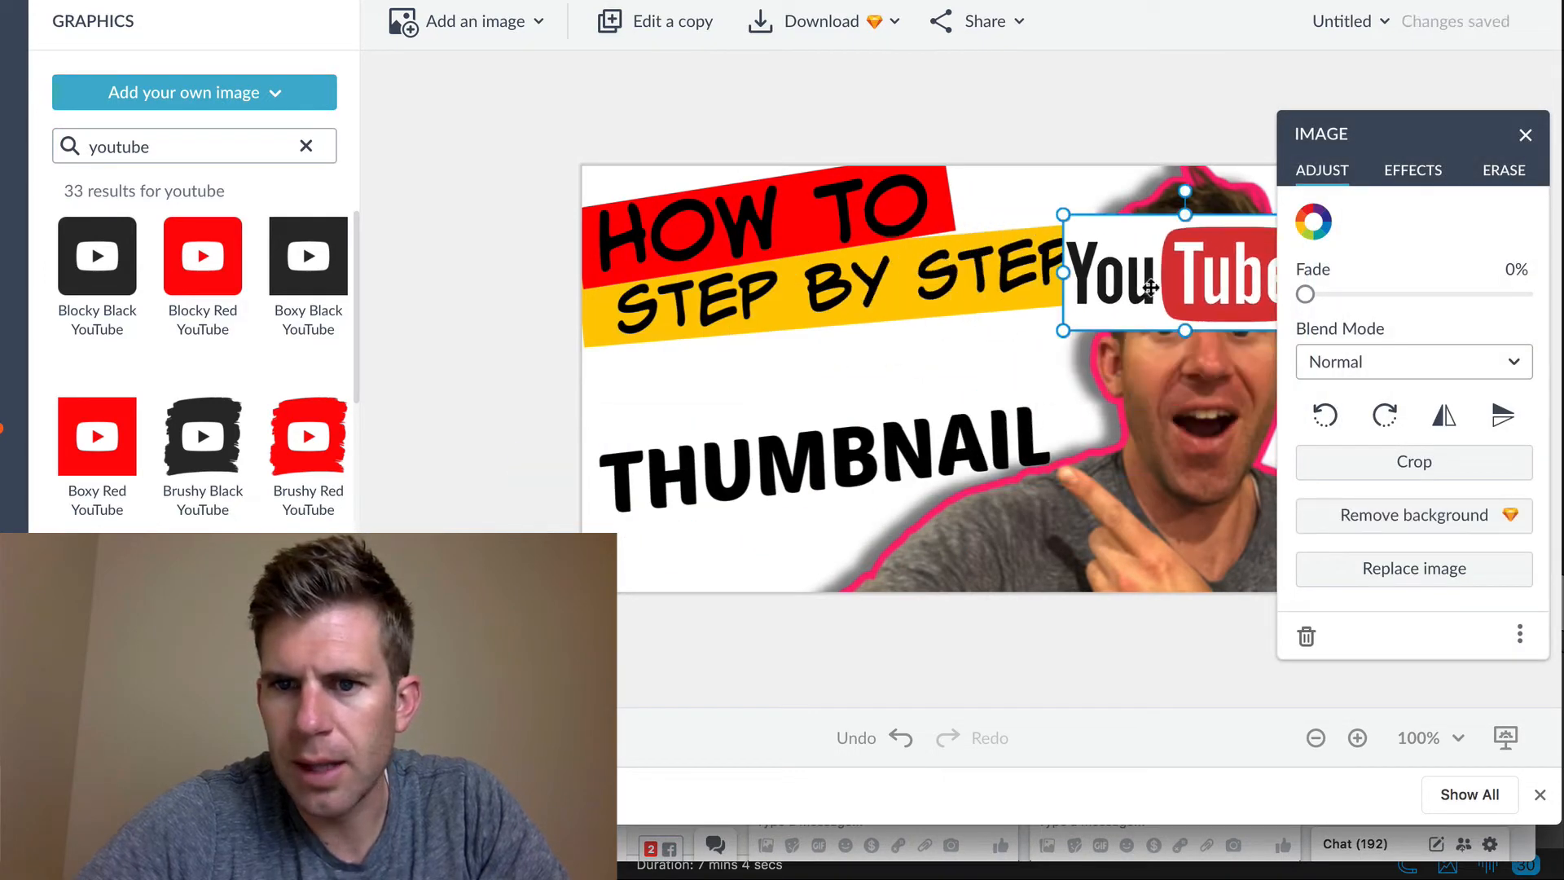
pyautogui.moveTo(1140, 289); pyautogui.dragTo(734, 391)
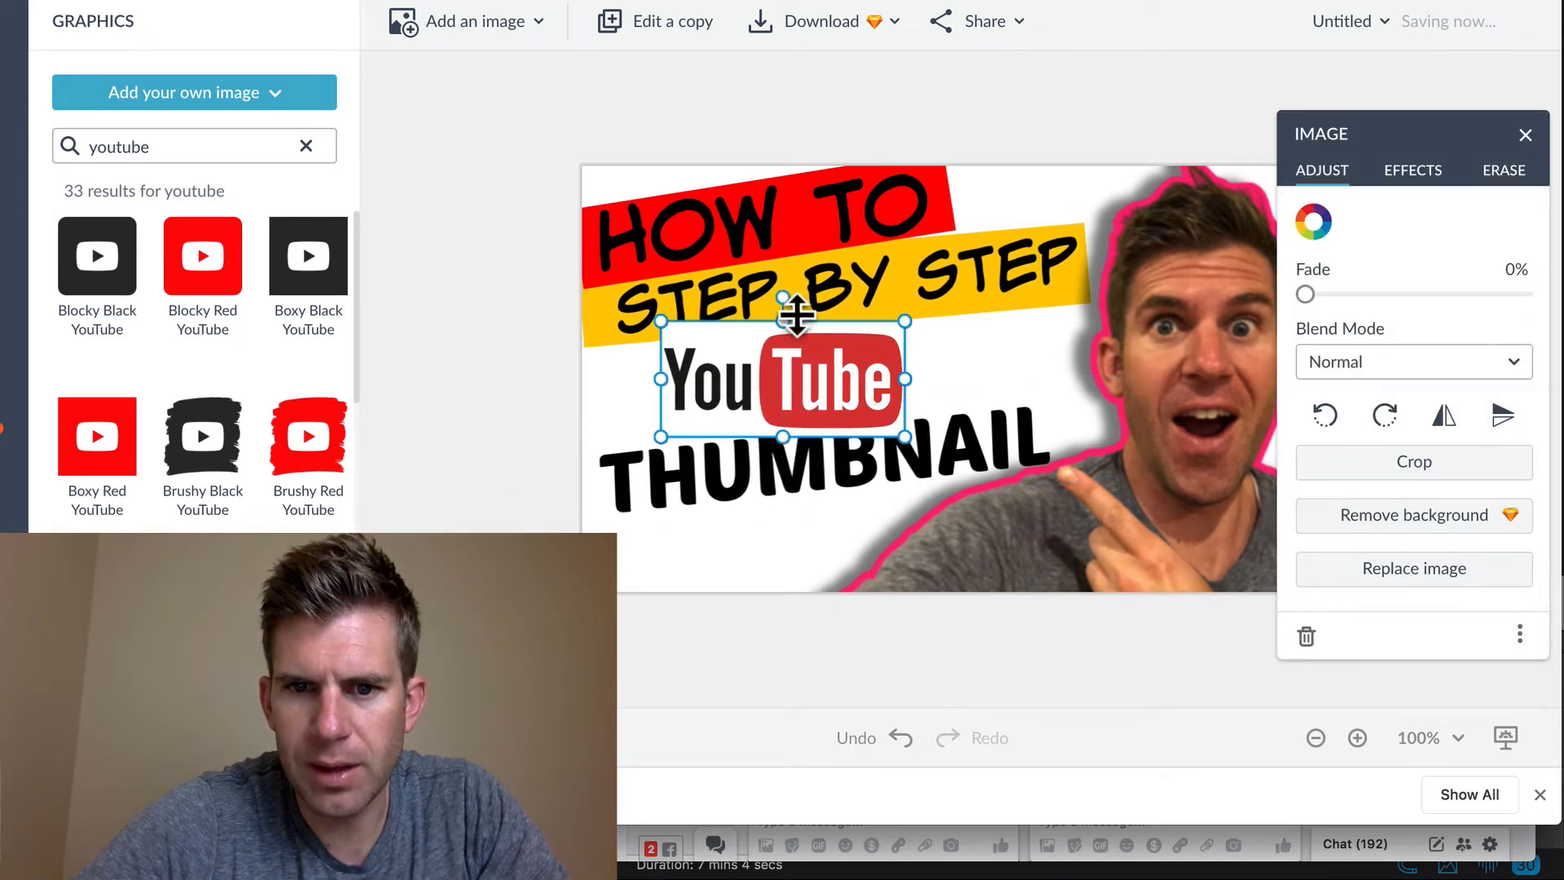
pyautogui.moveTo(797, 308)
pyautogui.mouseDown()
pyautogui.moveTo(770, 305)
pyautogui.moveTo(785, 299)
pyautogui.mouseUp()
pyautogui.moveTo(767, 366); pyautogui.dragTo(733, 381)
pyautogui.click(560, 408)
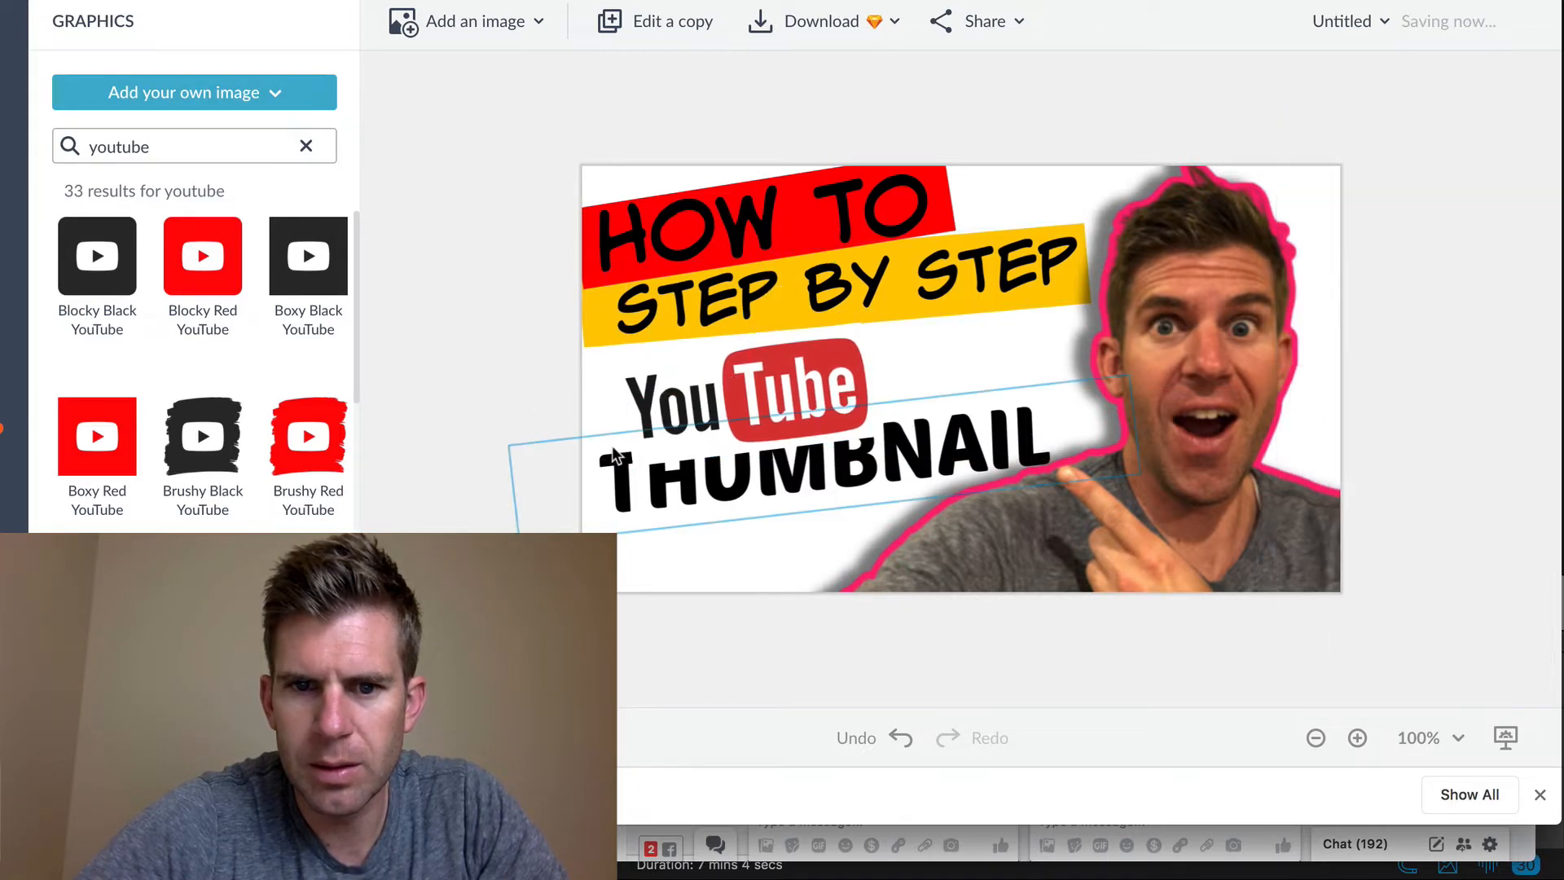
# Step: Bring the THUMBNAIL text layer to the front and nudge the text slightly down
pyautogui.click(653, 464)
pyautogui.rightClick(764, 466)
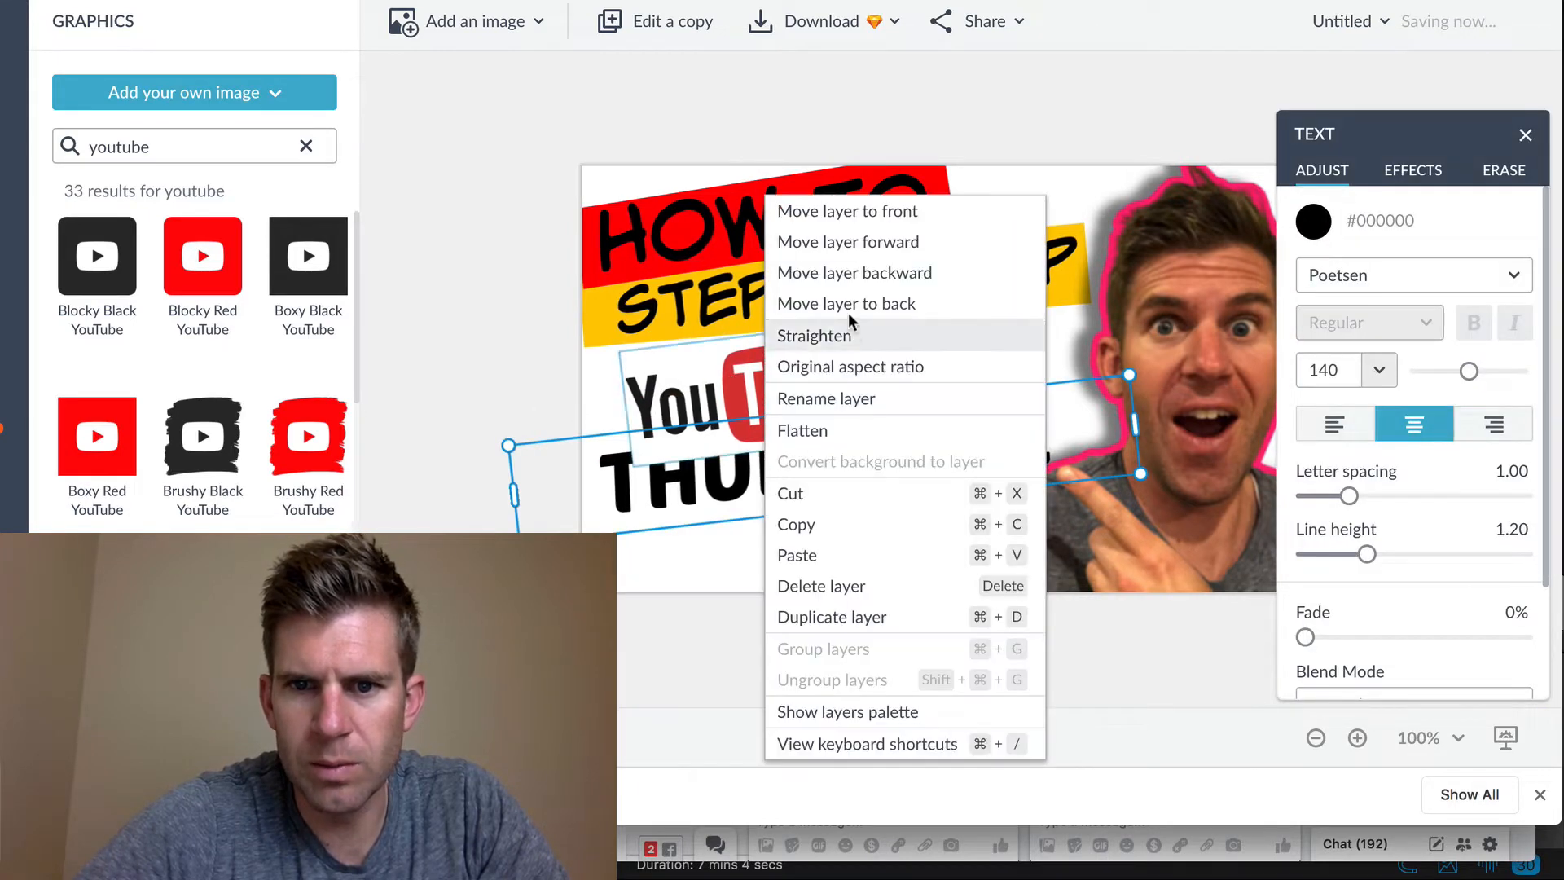
pyautogui.click(867, 214)
pyautogui.click(394, 311)
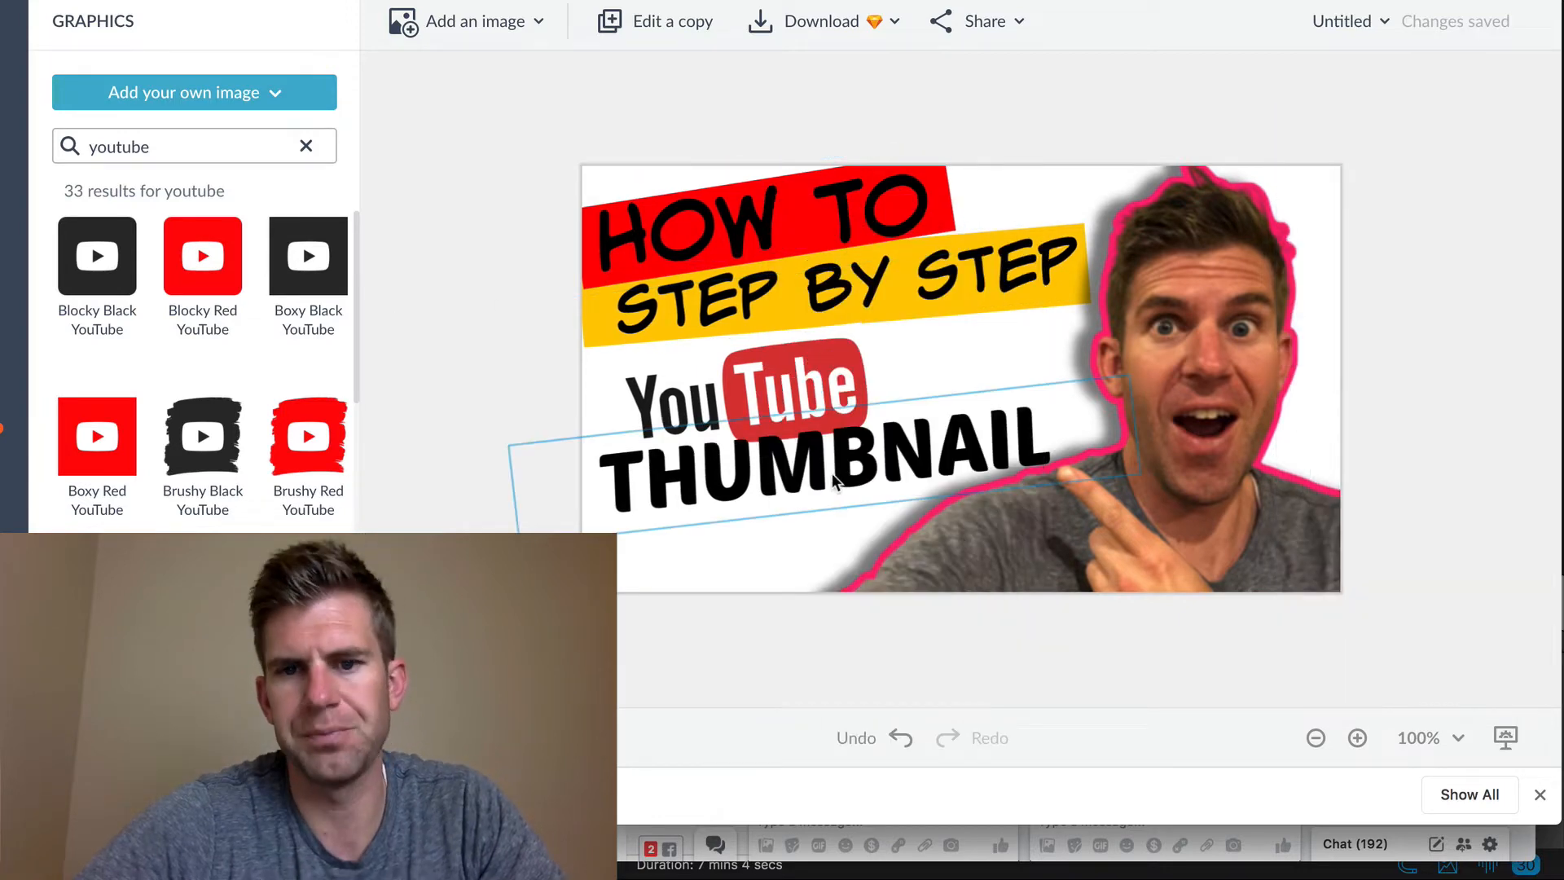
pyautogui.moveTo(832, 472)
pyautogui.mouseDown()
pyautogui.moveTo(817, 493)
pyautogui.moveTo(826, 483)
pyautogui.mouseUp()
# Step: Level the YouTube logo and shift it right so it is more centered above THUMBNAIL
pyautogui.click(806, 374)
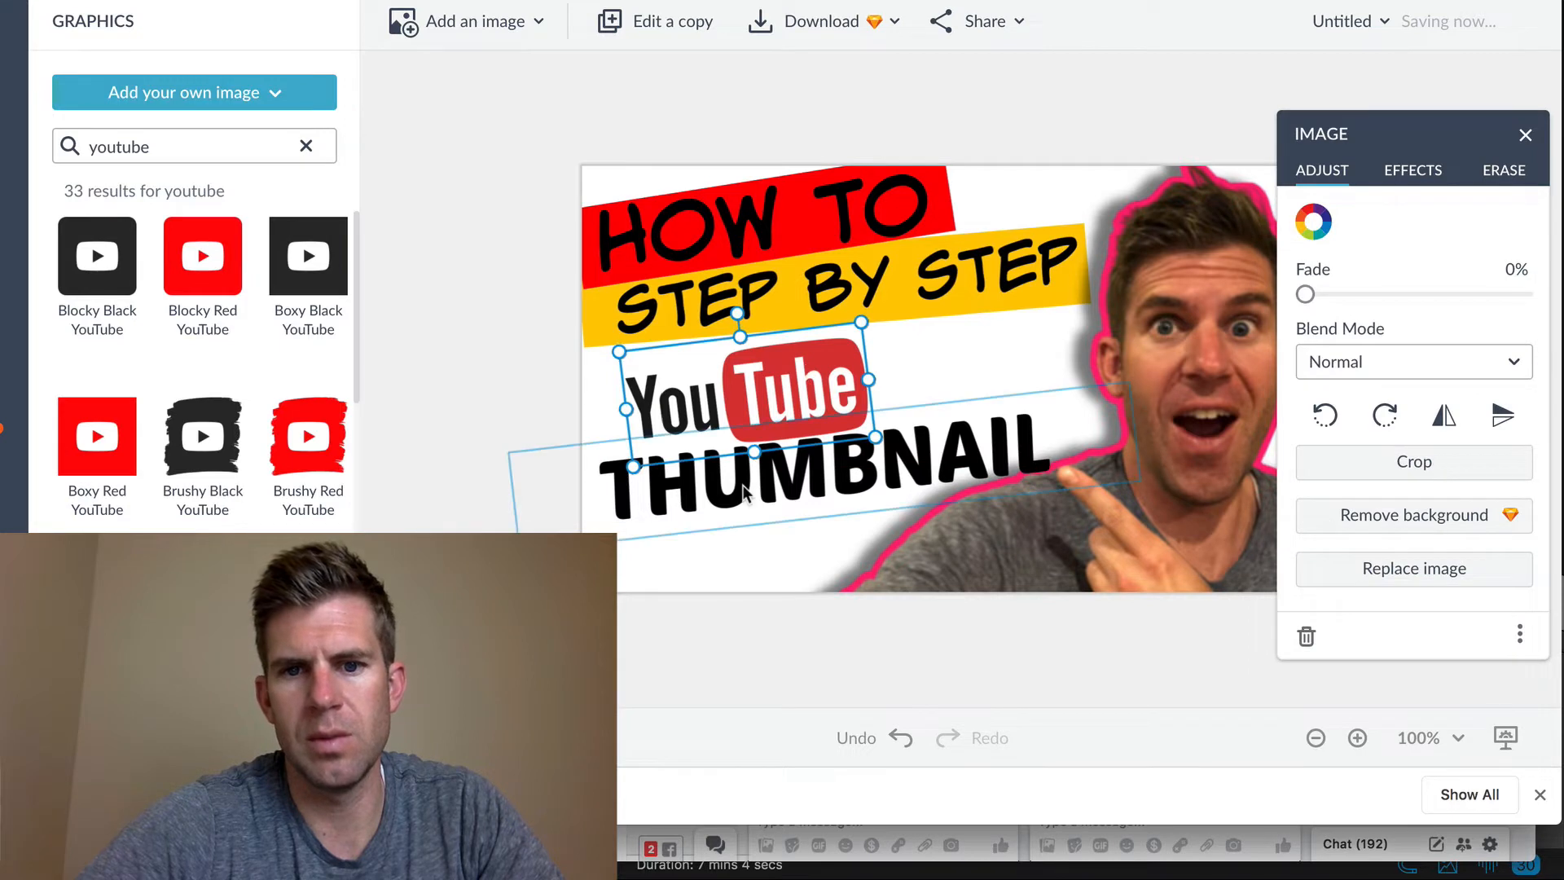
pyautogui.moveTo(748, 328); pyautogui.dragTo(753, 327)
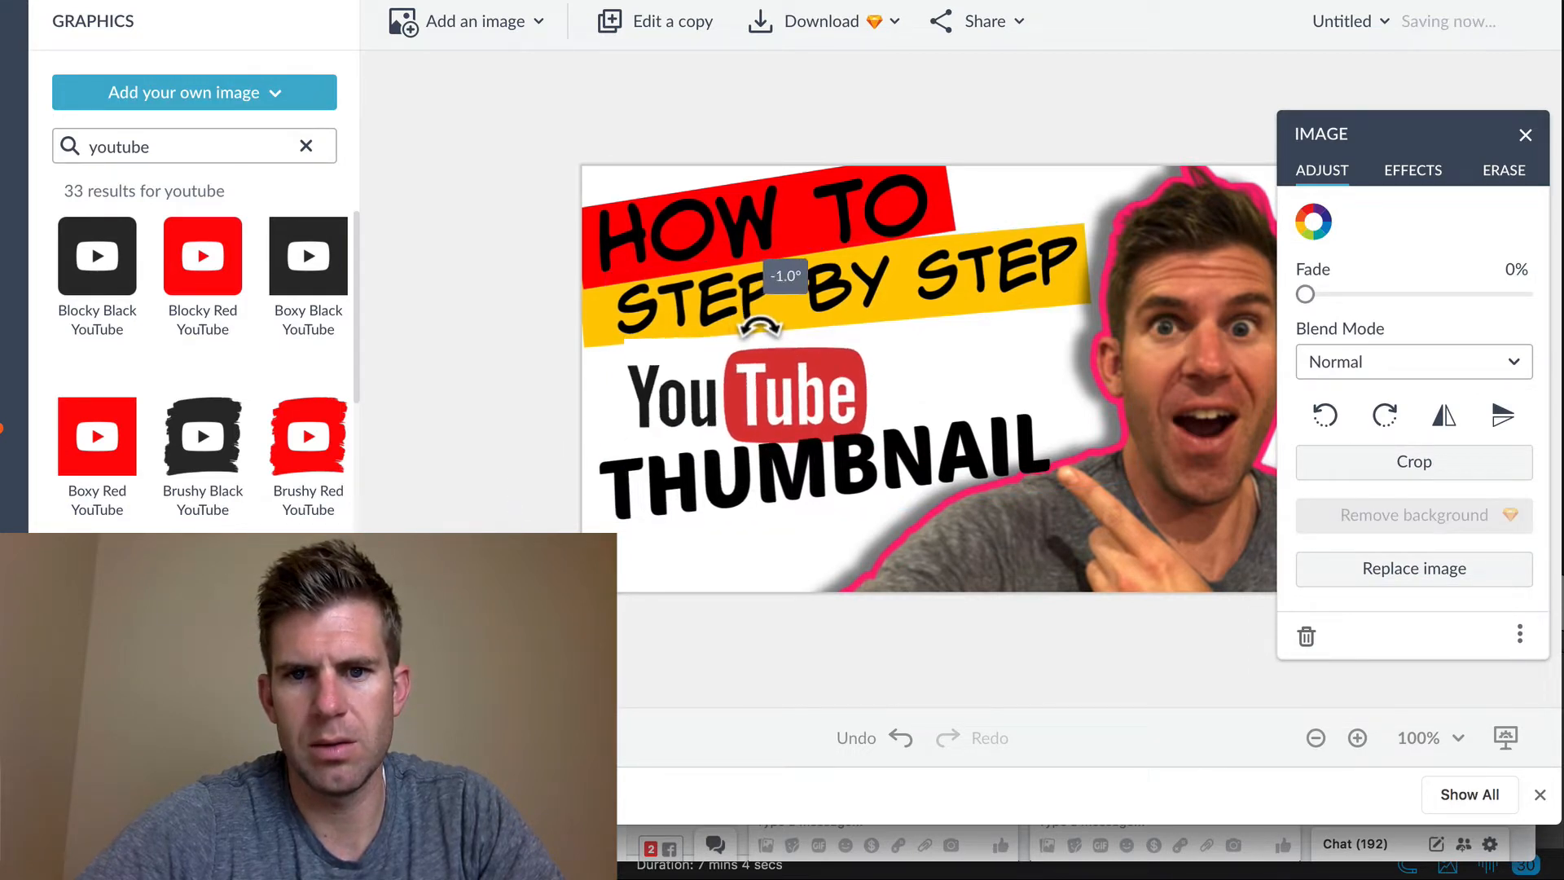
pyautogui.moveTo(731, 399); pyautogui.dragTo(784, 384)
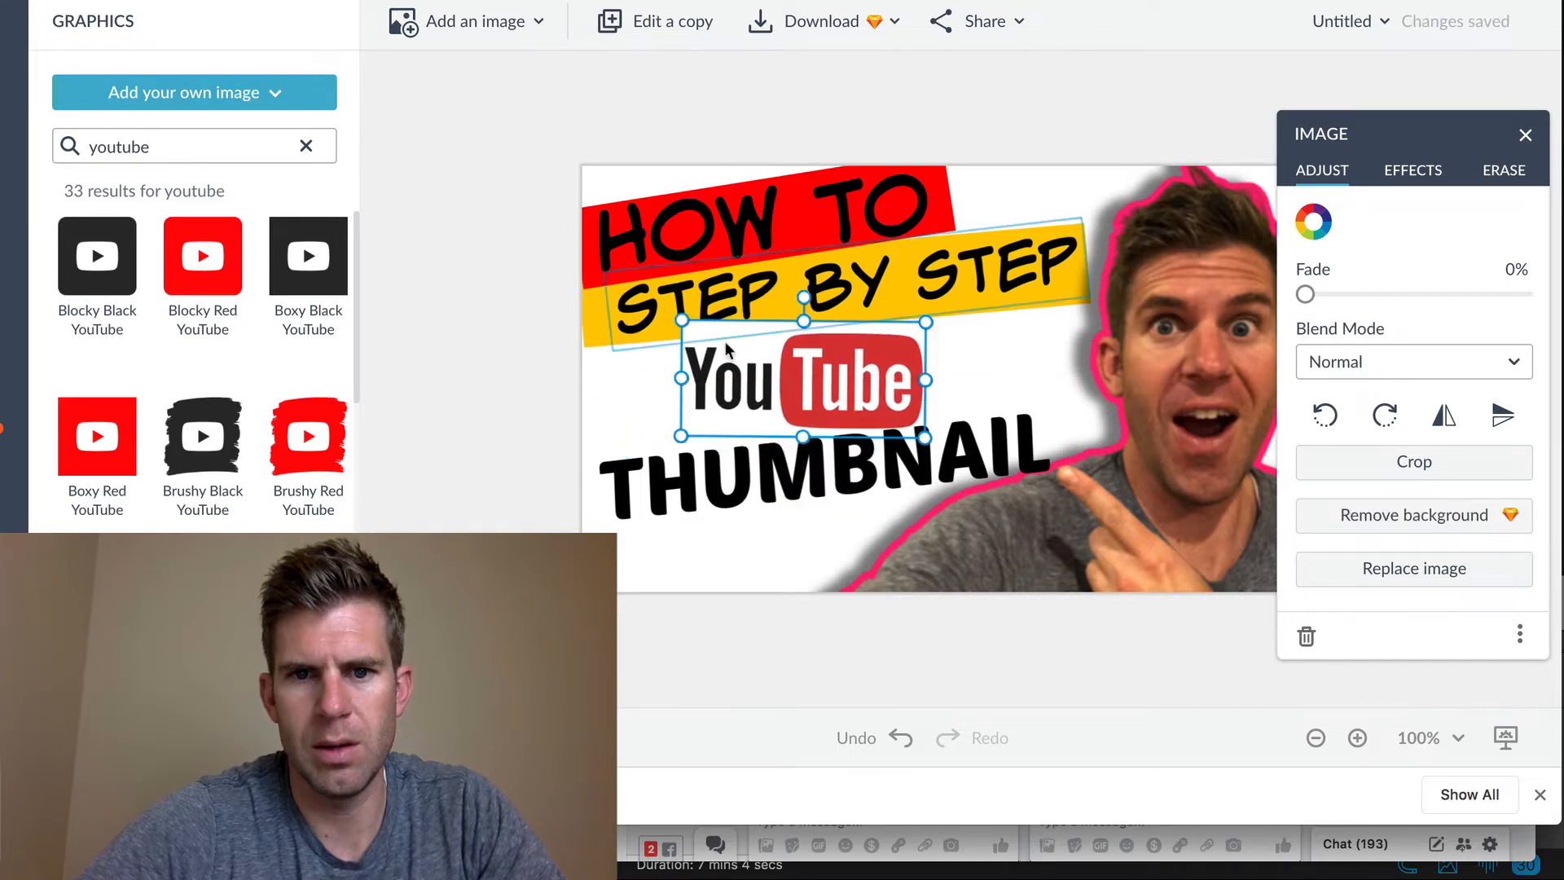
# Step: Send the YouTube logo layer to the back so its white background covers none of the text
pyautogui.rightClick(772, 373)
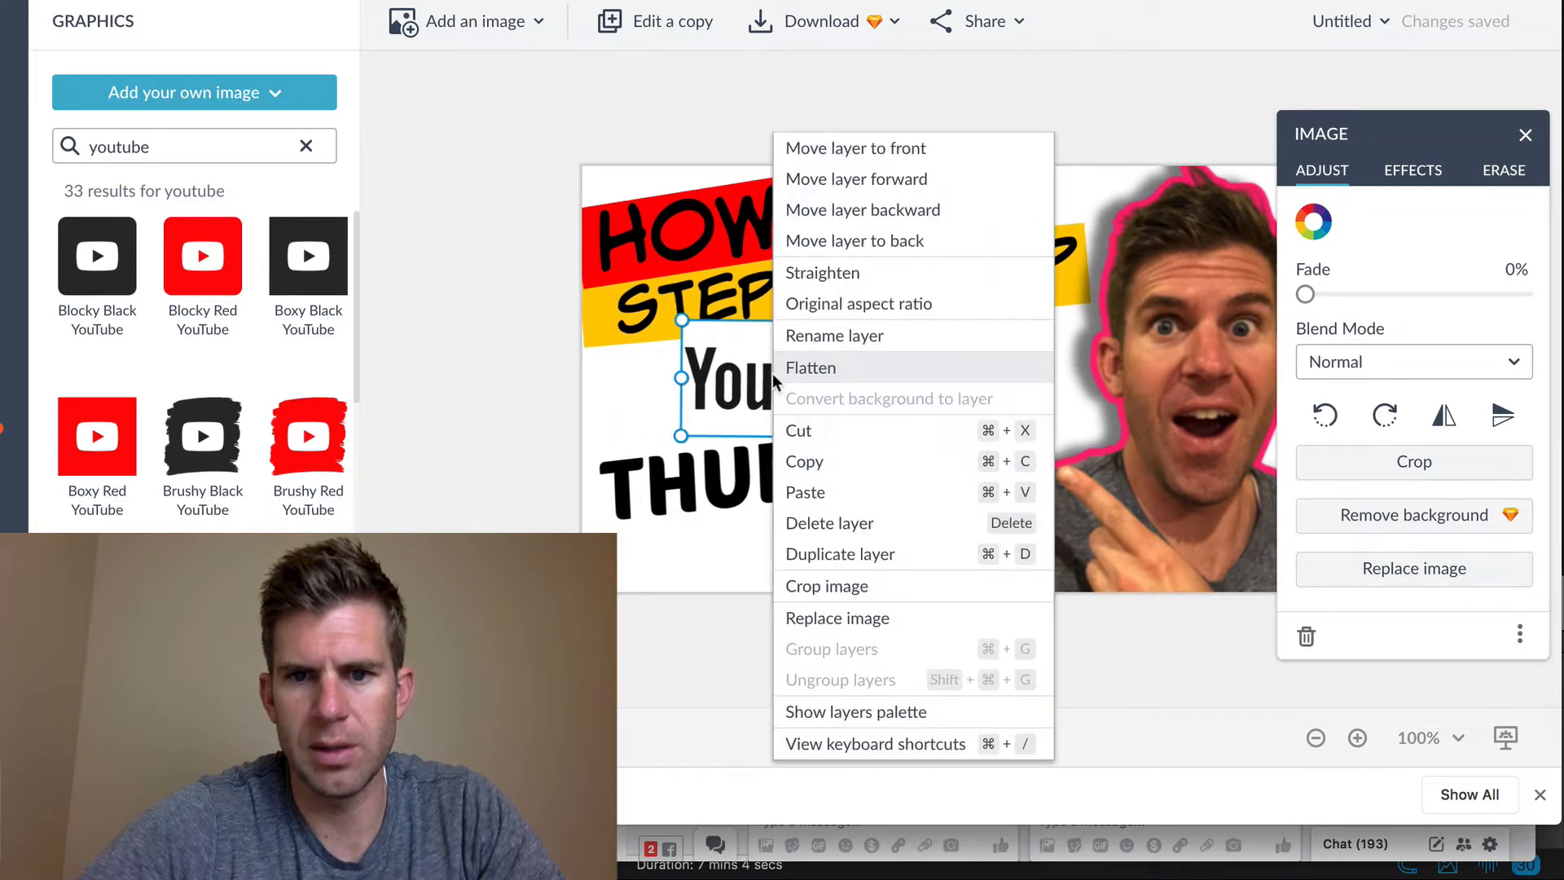
pyautogui.click(904, 241)
pyautogui.click(461, 213)
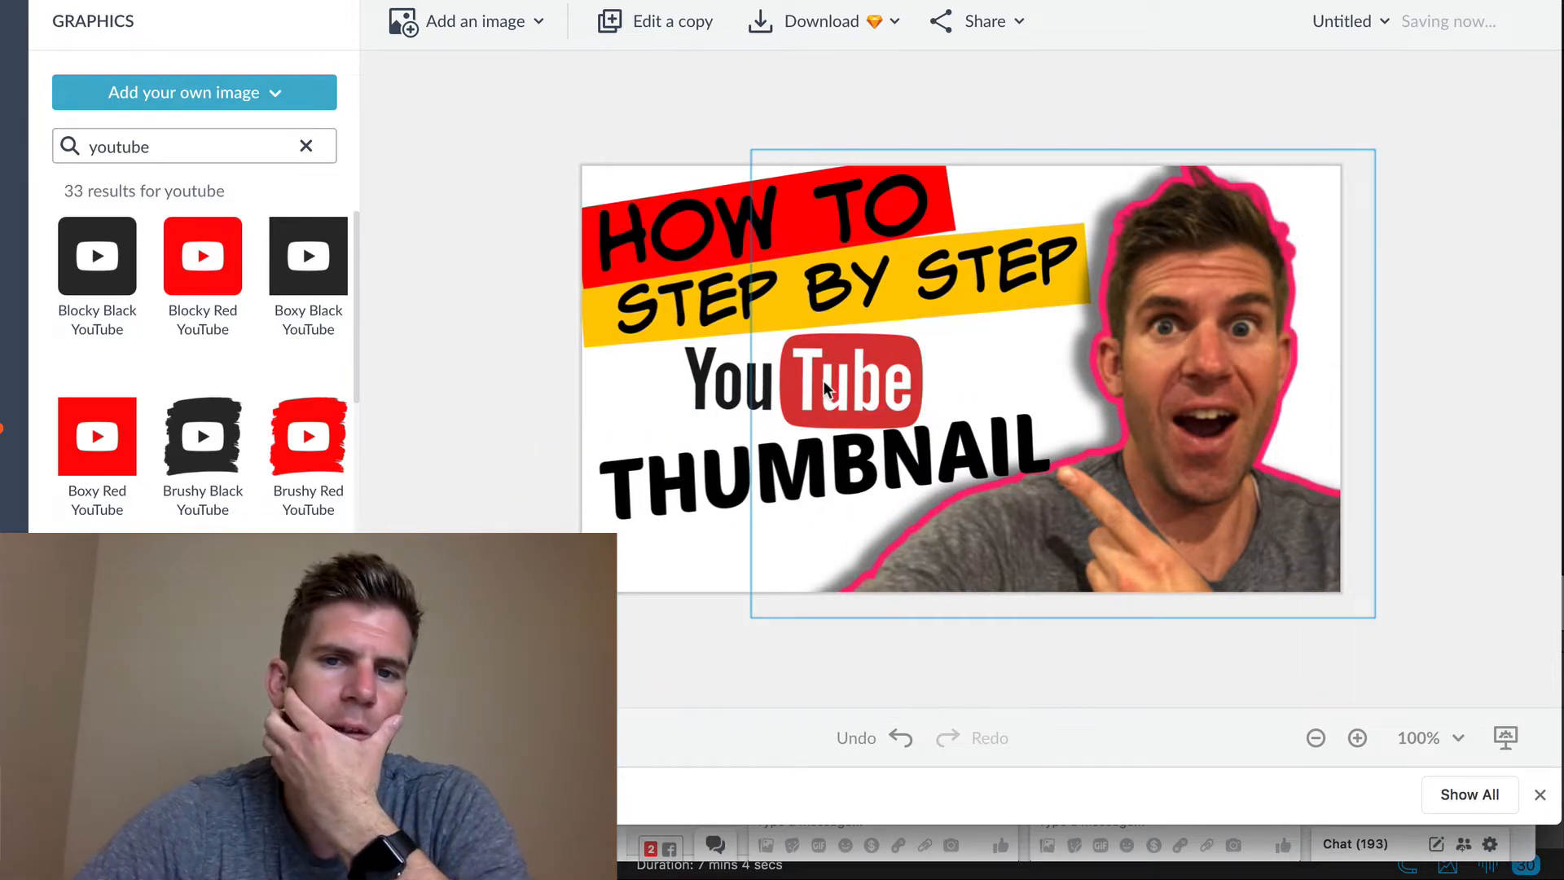
# Step: Tilt the YouTube logo slightly counterclockwise to follow the slant of the text around it
pyautogui.click(798, 383)
pyautogui.click(716, 377)
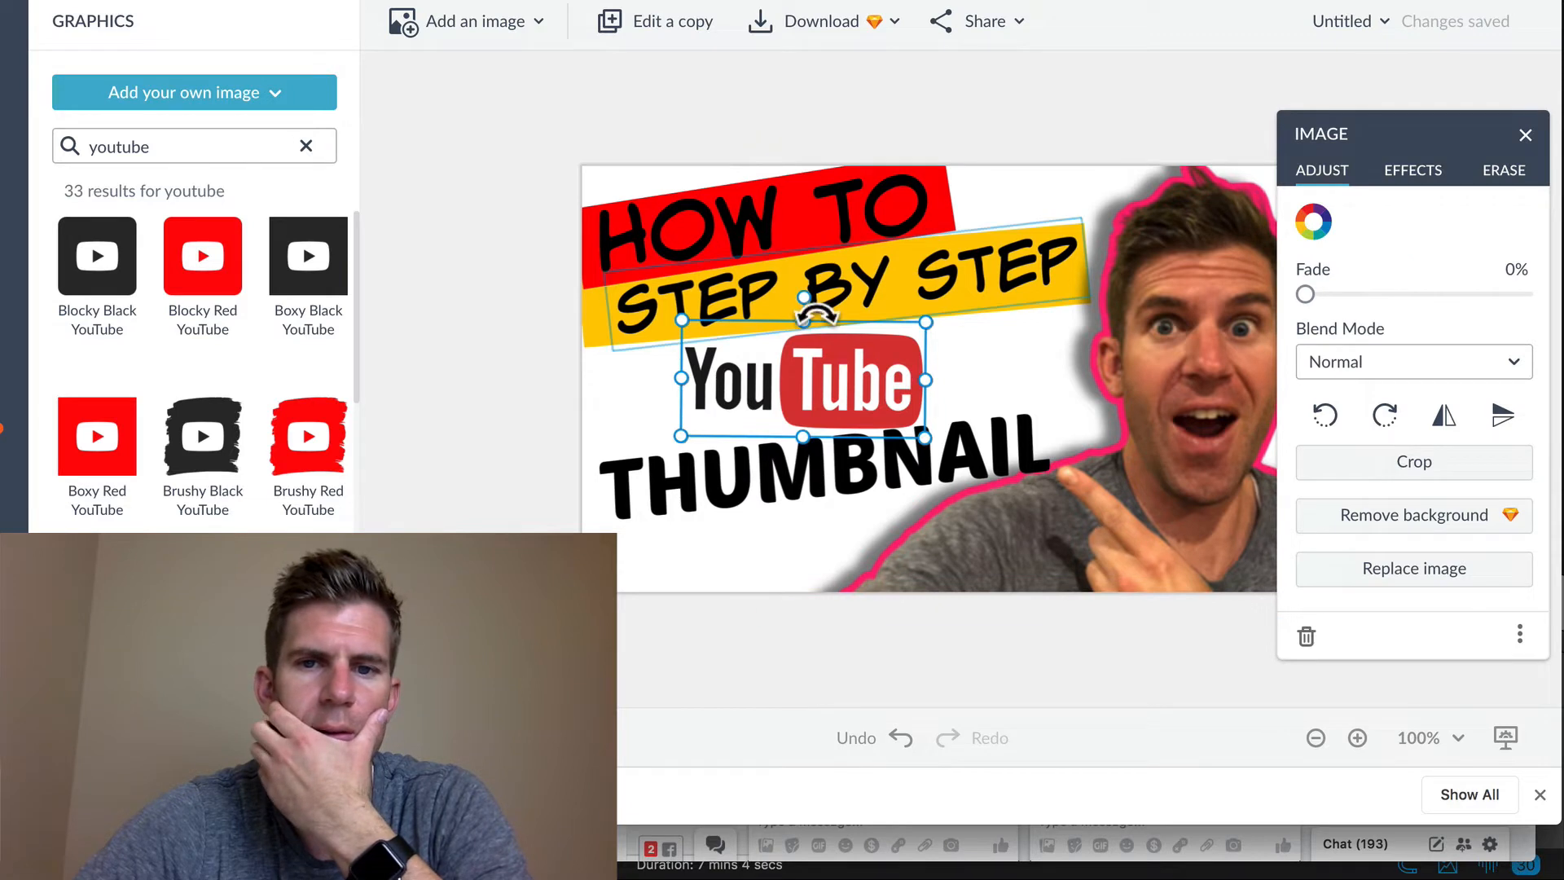
pyautogui.moveTo(817, 310); pyautogui.dragTo(813, 311)
# Step: Enlarge the THUMBNAIL text to size 149, then move the logo closer to STEP BY STEP and THUMBNAIL up toward it
pyautogui.click(661, 509)
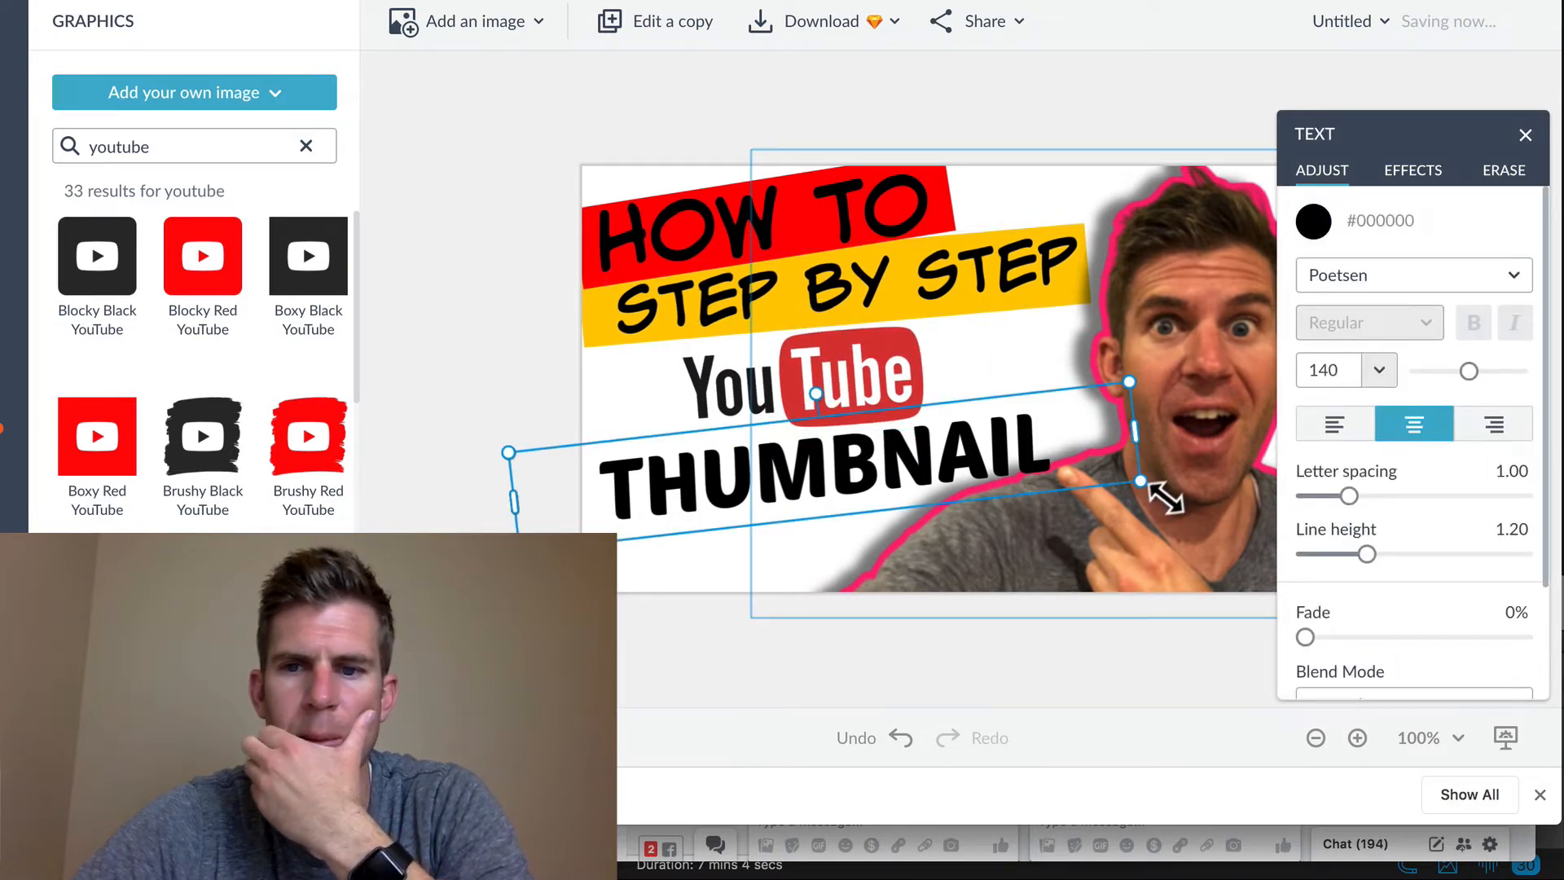
pyautogui.moveTo(1148, 492); pyautogui.dragTo(1183, 486)
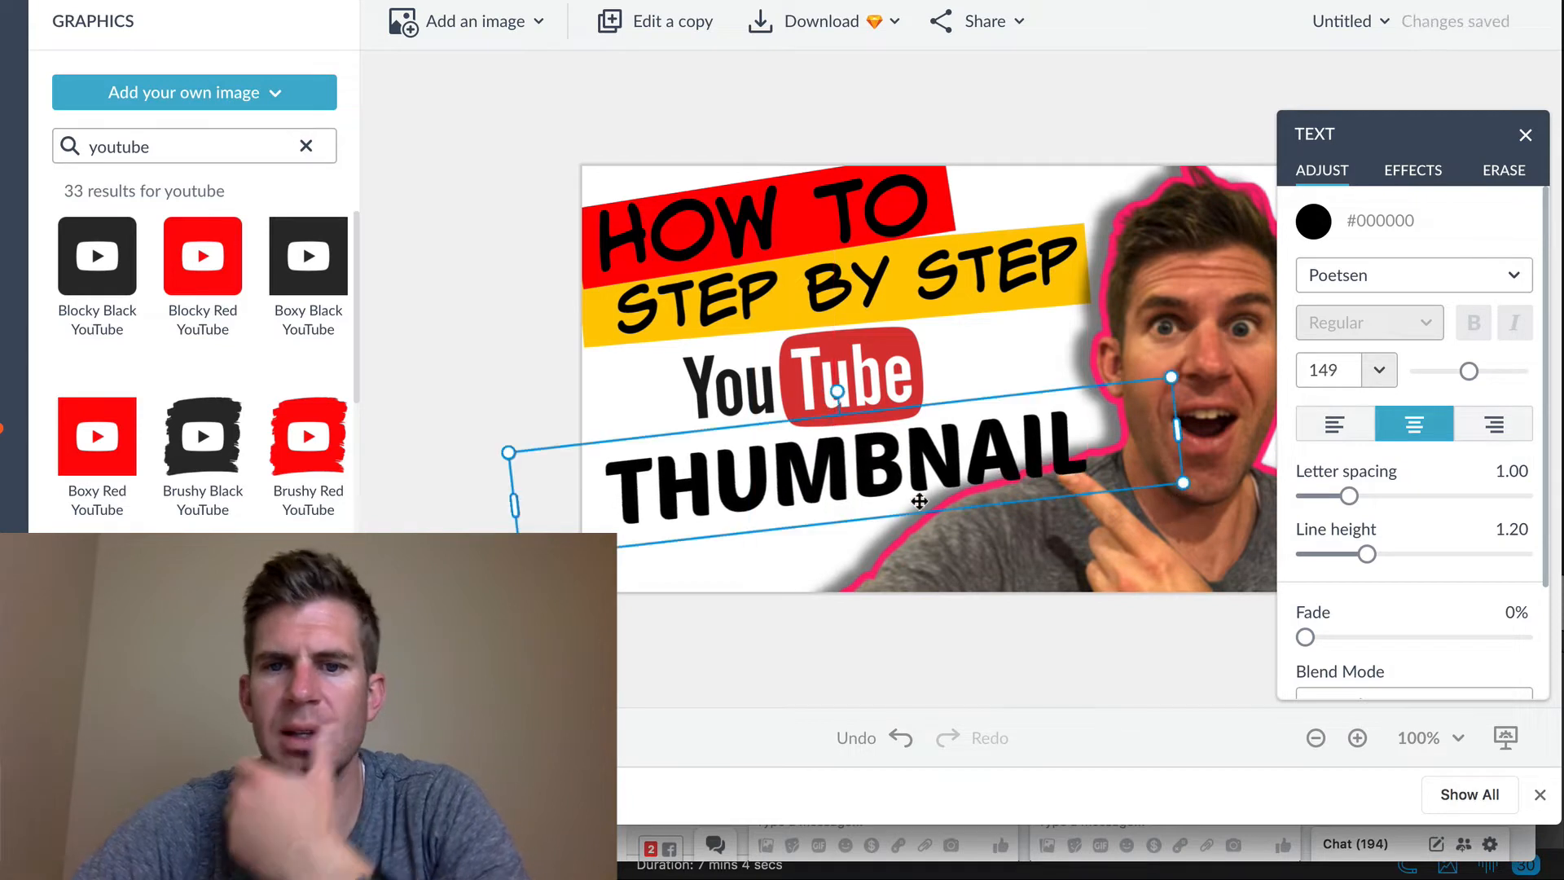
pyautogui.moveTo(735, 394); pyautogui.dragTo(725, 375)
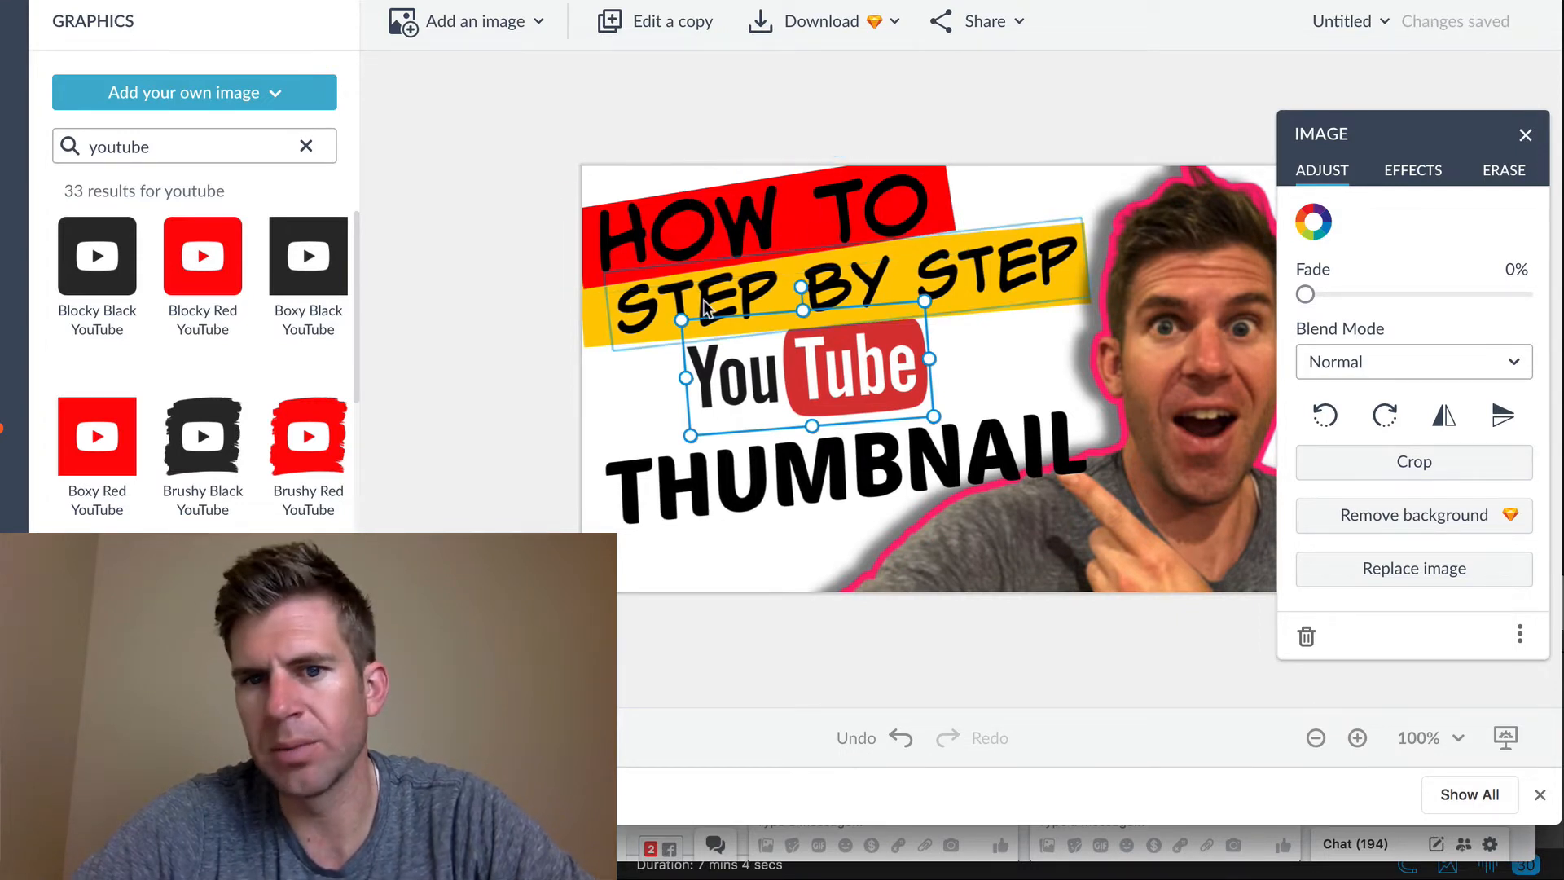
pyautogui.moveTo(676, 487); pyautogui.dragTo(666, 473)
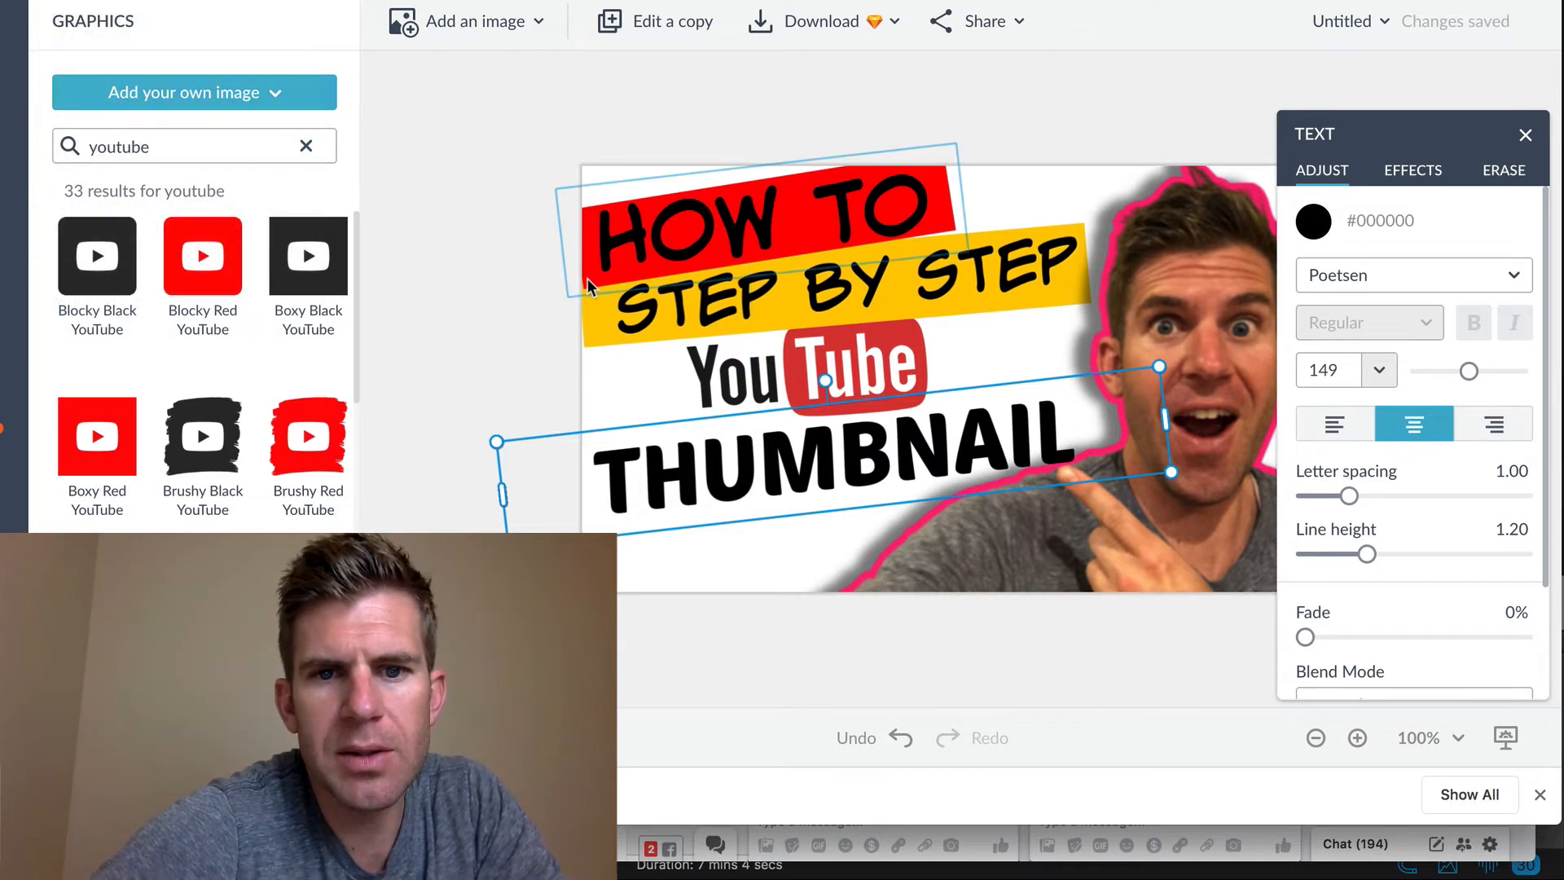
# Step: Shift the HOW TO text right and place an enlarged copy of its red bar over the THUMBNAIL text
pyautogui.click(651, 238)
pyautogui.click(600, 236)
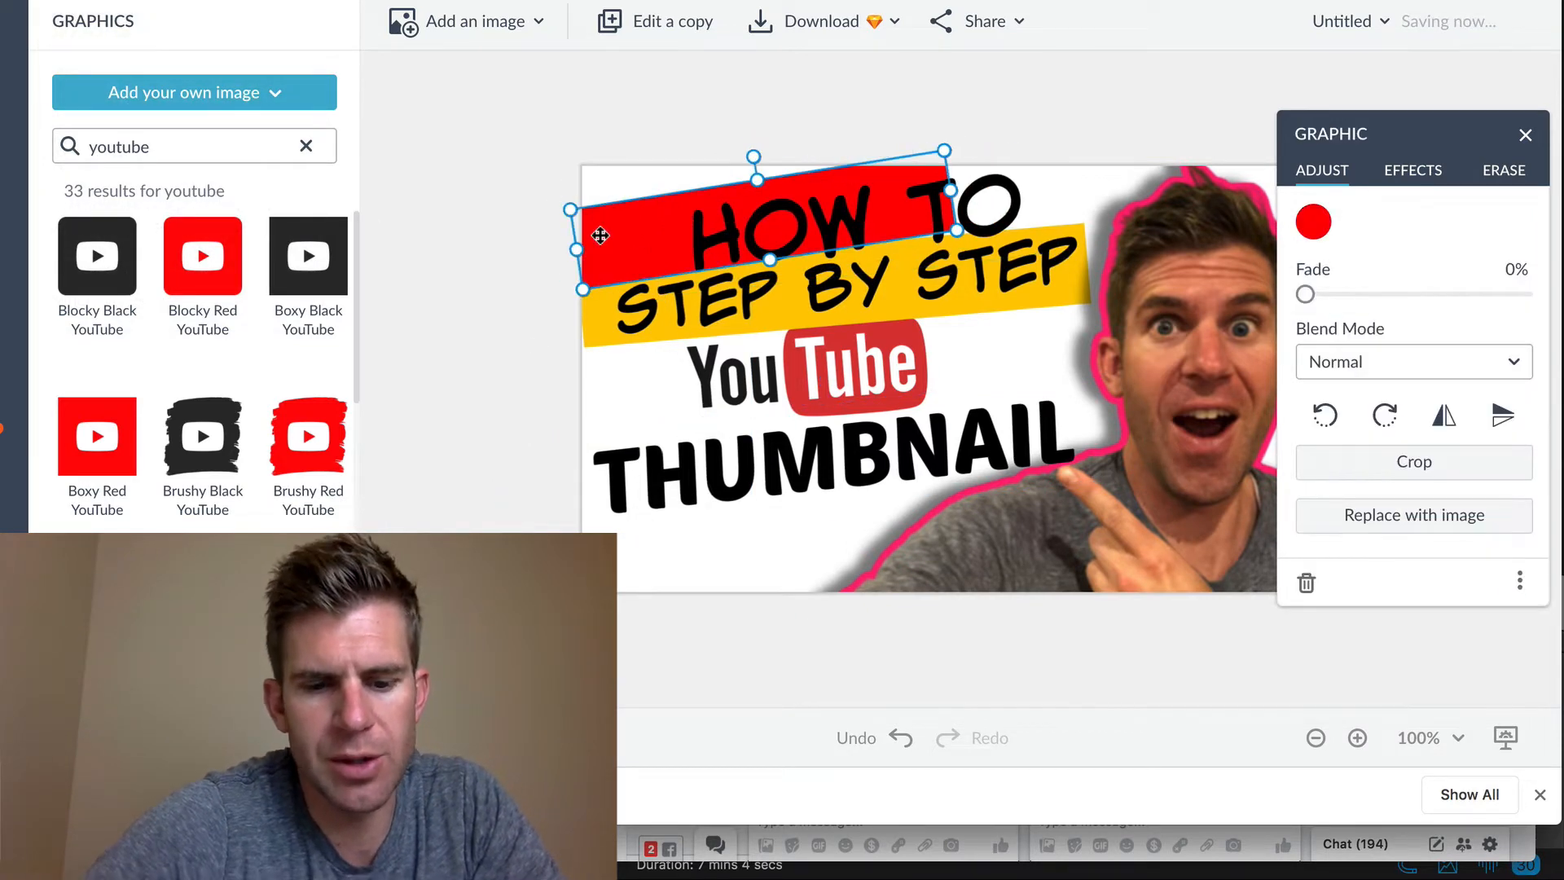
pyautogui.moveTo(635, 244); pyautogui.dragTo(614, 483)
pyautogui.moveTo(946, 499); pyautogui.dragTo(1106, 512)
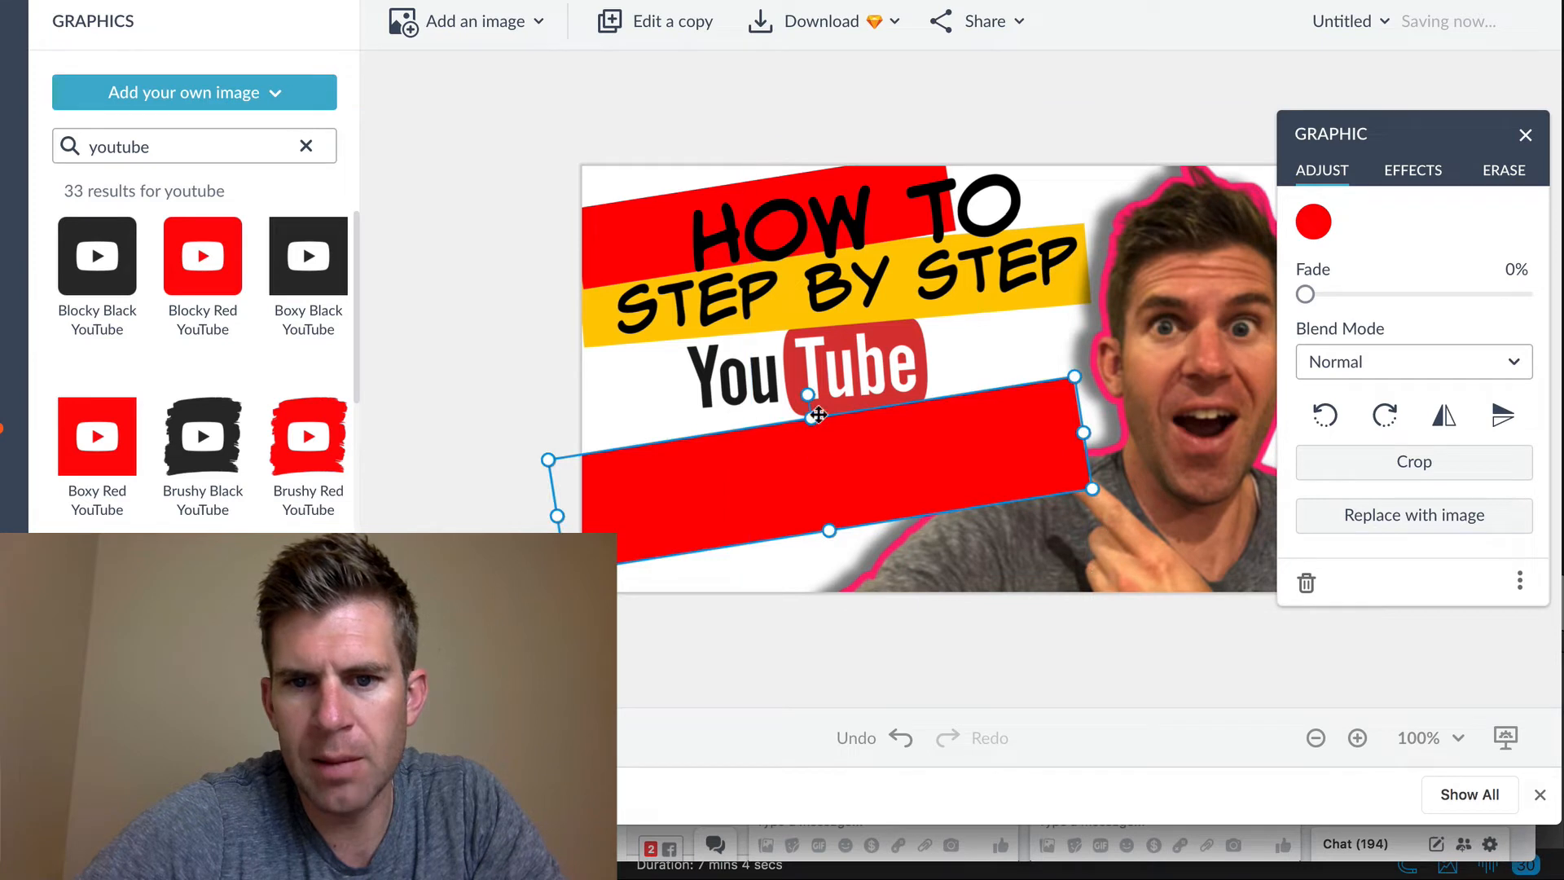
# Step: Reduce the tilt of the new red bar, align it with THUMBNAIL and send it to the back
pyautogui.moveTo(820, 407); pyautogui.dragTo(829, 402)
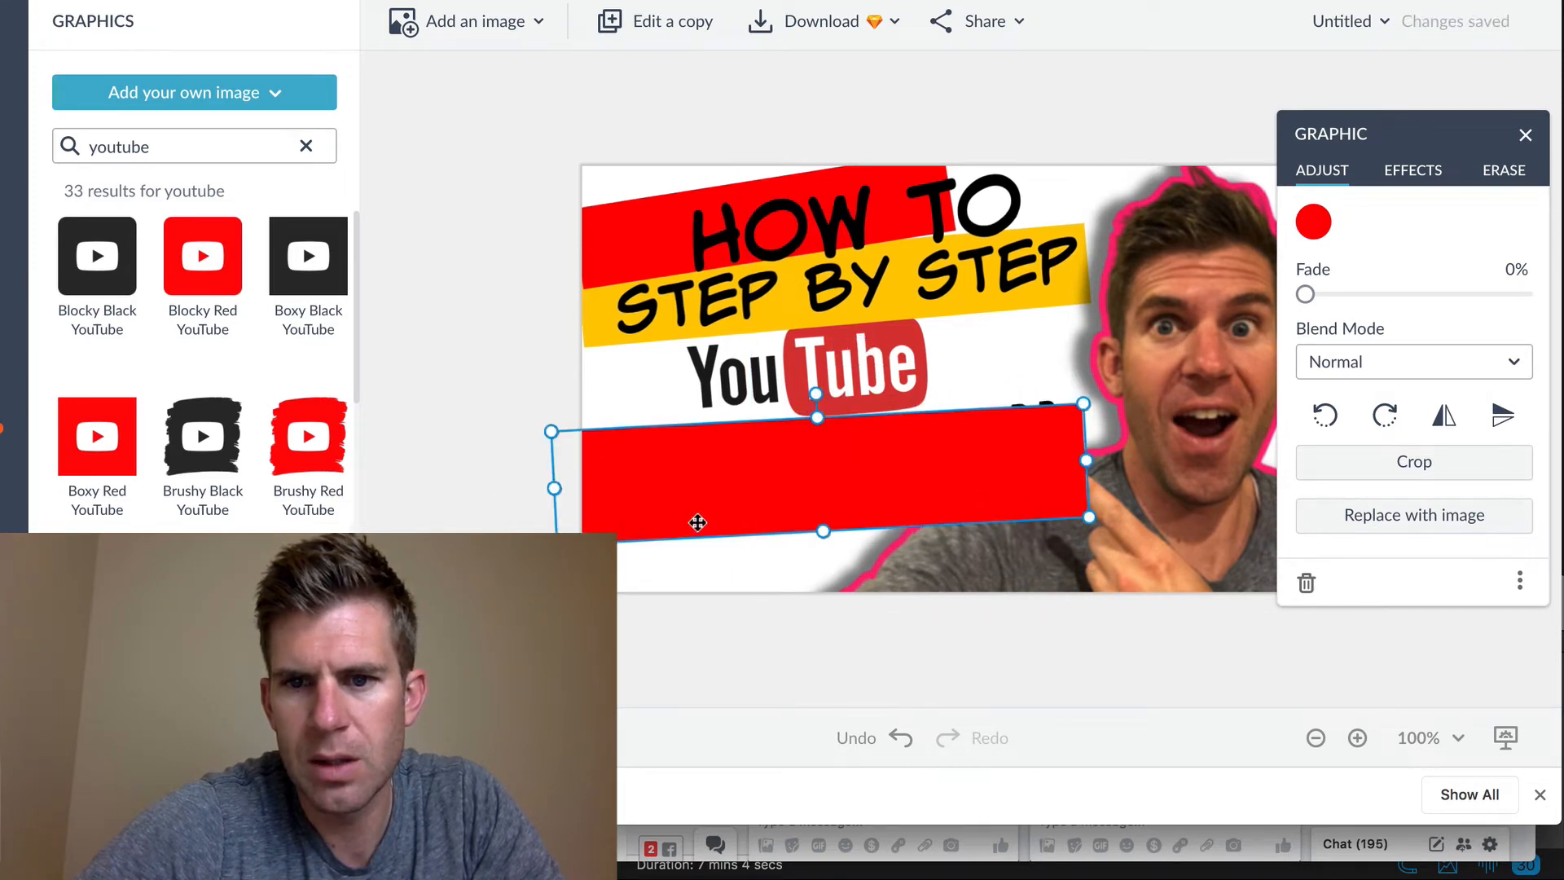
pyautogui.moveTo(698, 522); pyautogui.dragTo(702, 511)
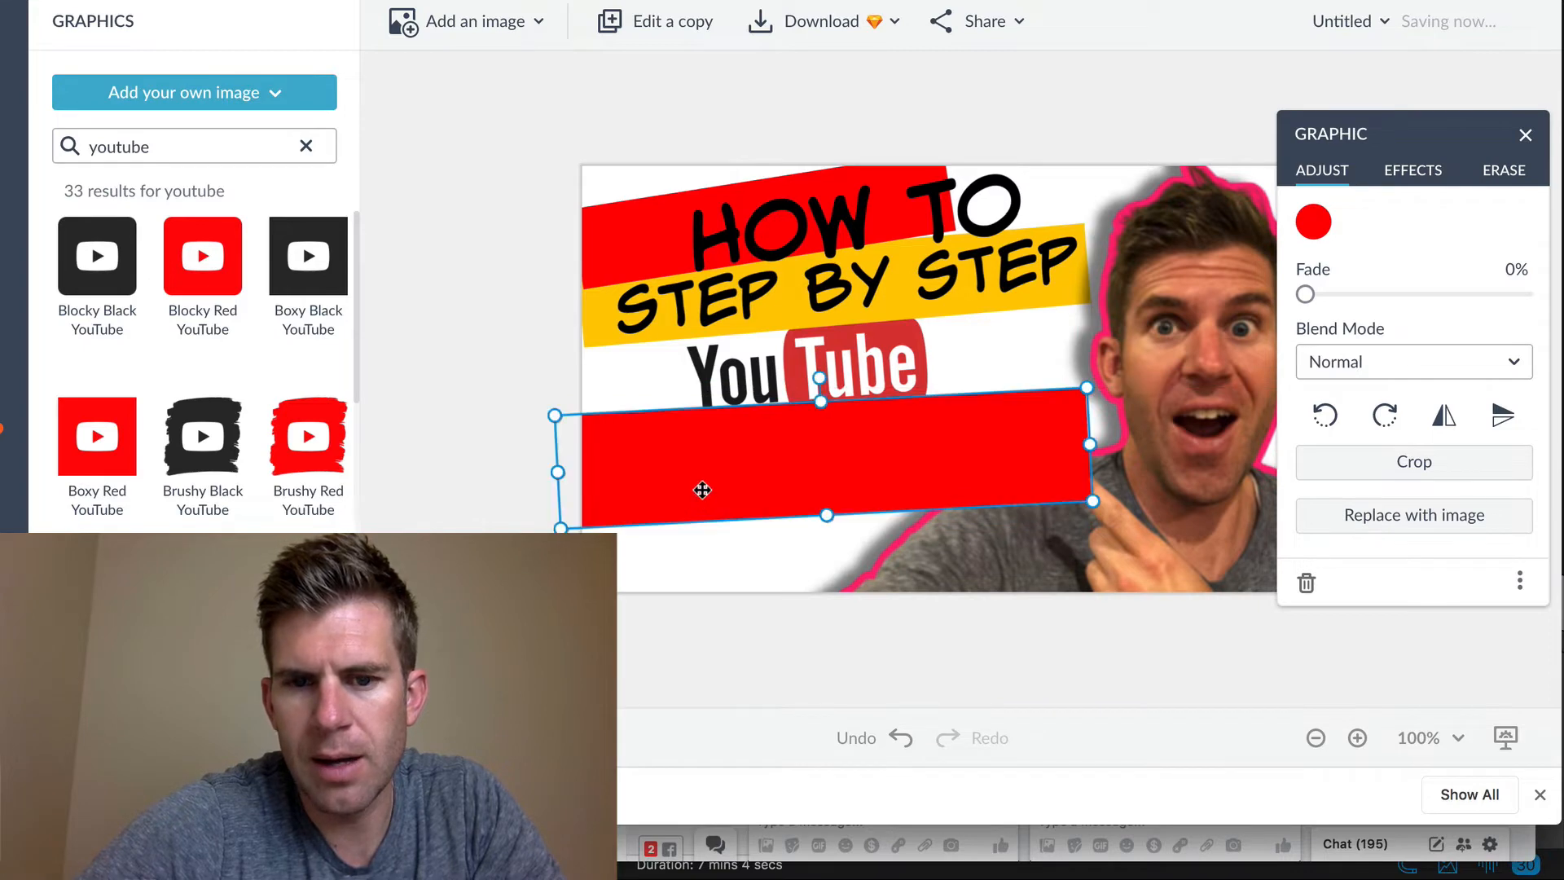
pyautogui.rightClick(703, 489)
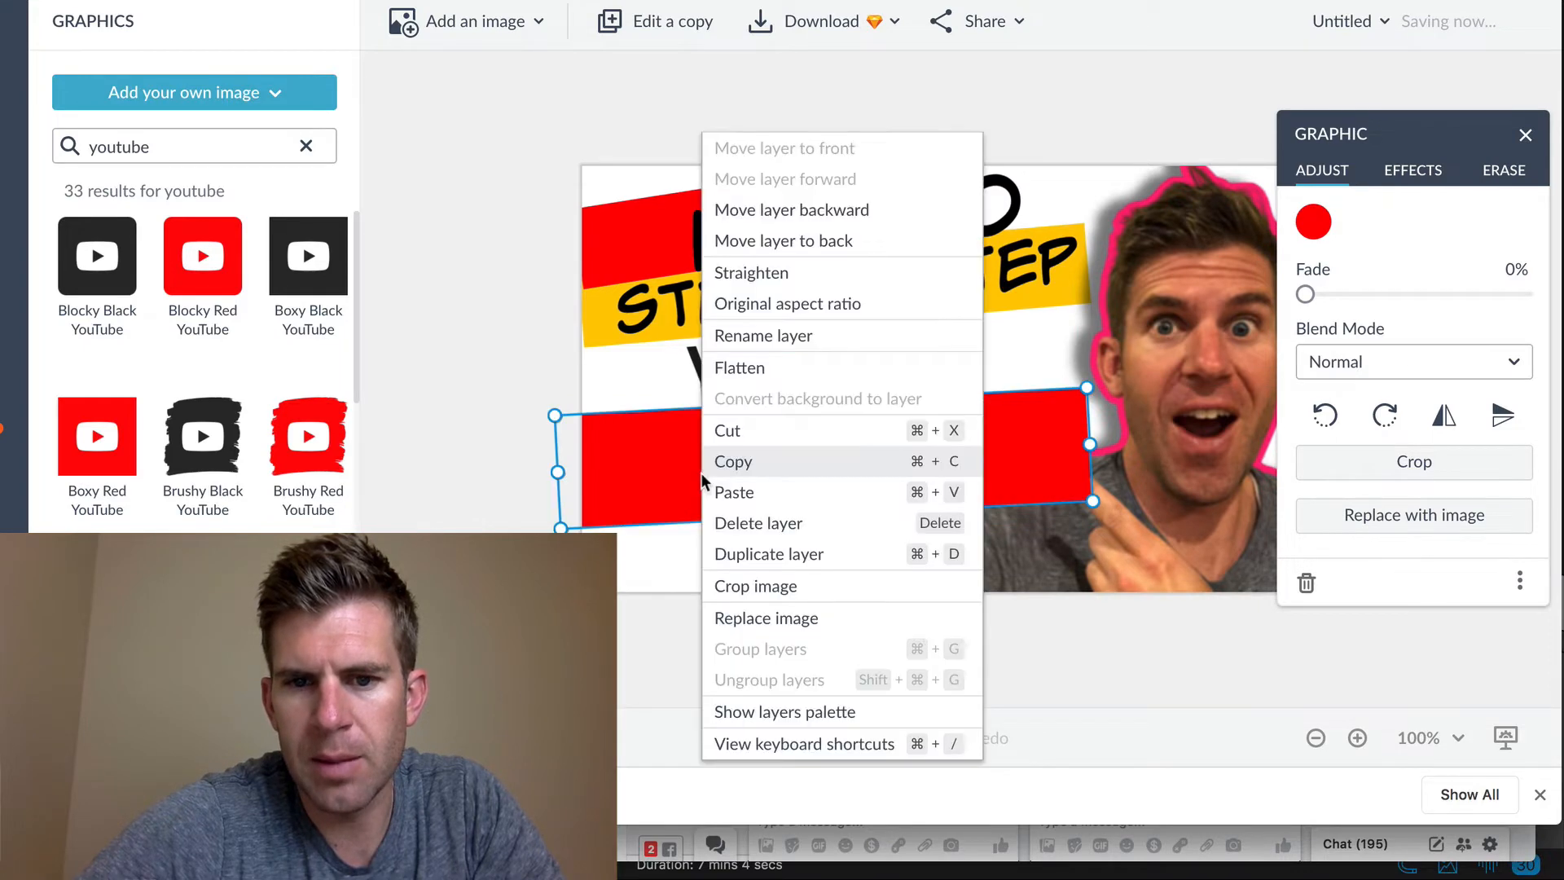
pyautogui.click(814, 243)
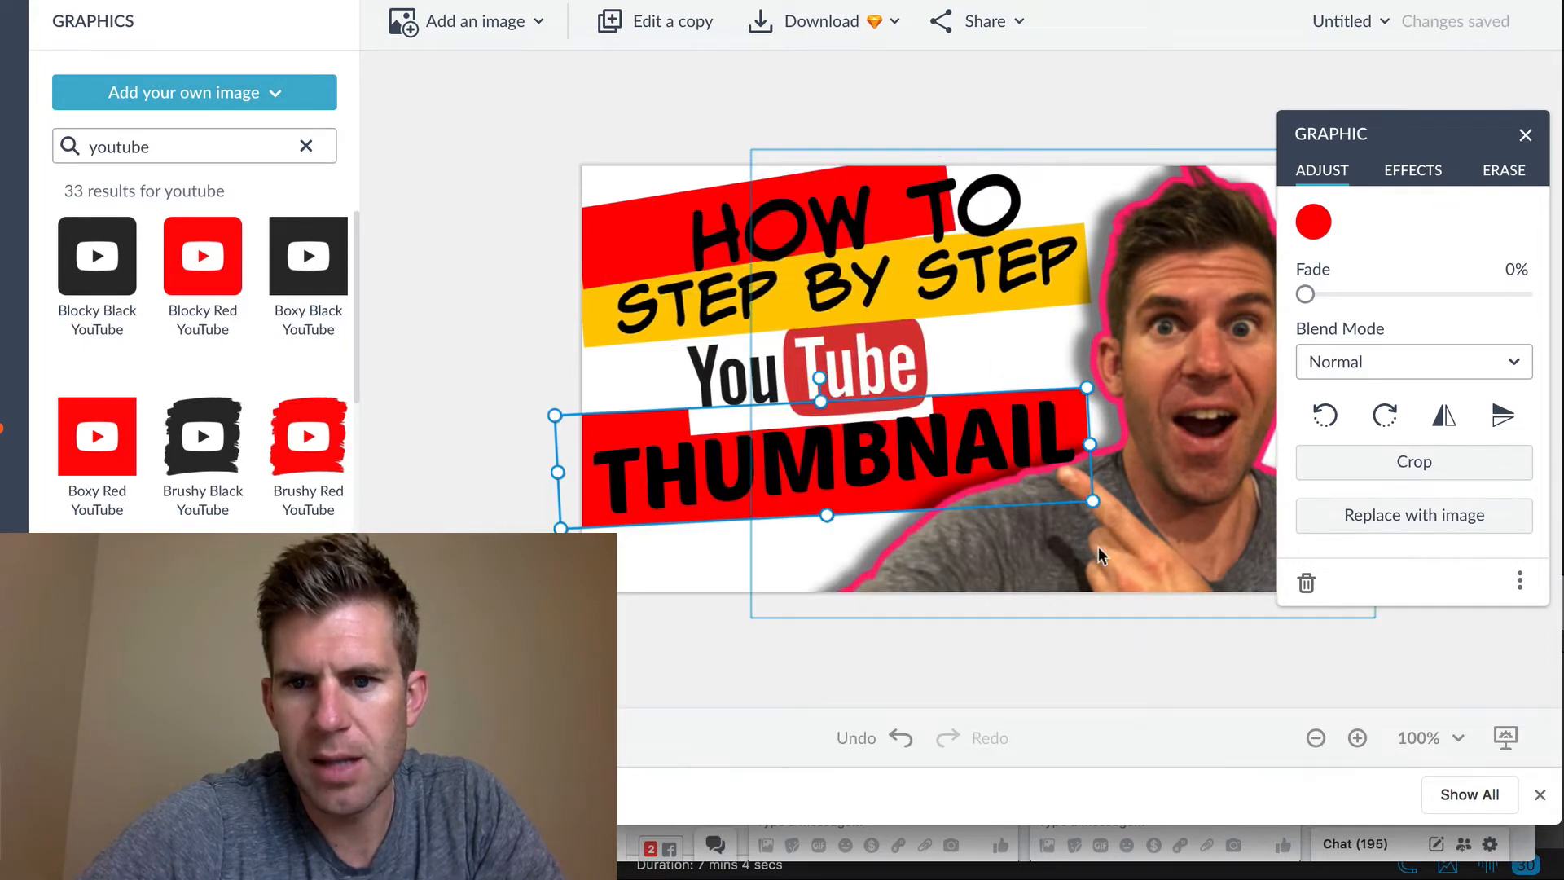
# Step: Move the cutout photo slightly down and right, and nudge the red bar behind THUMBNAIL down a little
pyautogui.click(1188, 339)
pyautogui.moveTo(1187, 339); pyautogui.dragTo(1196, 375)
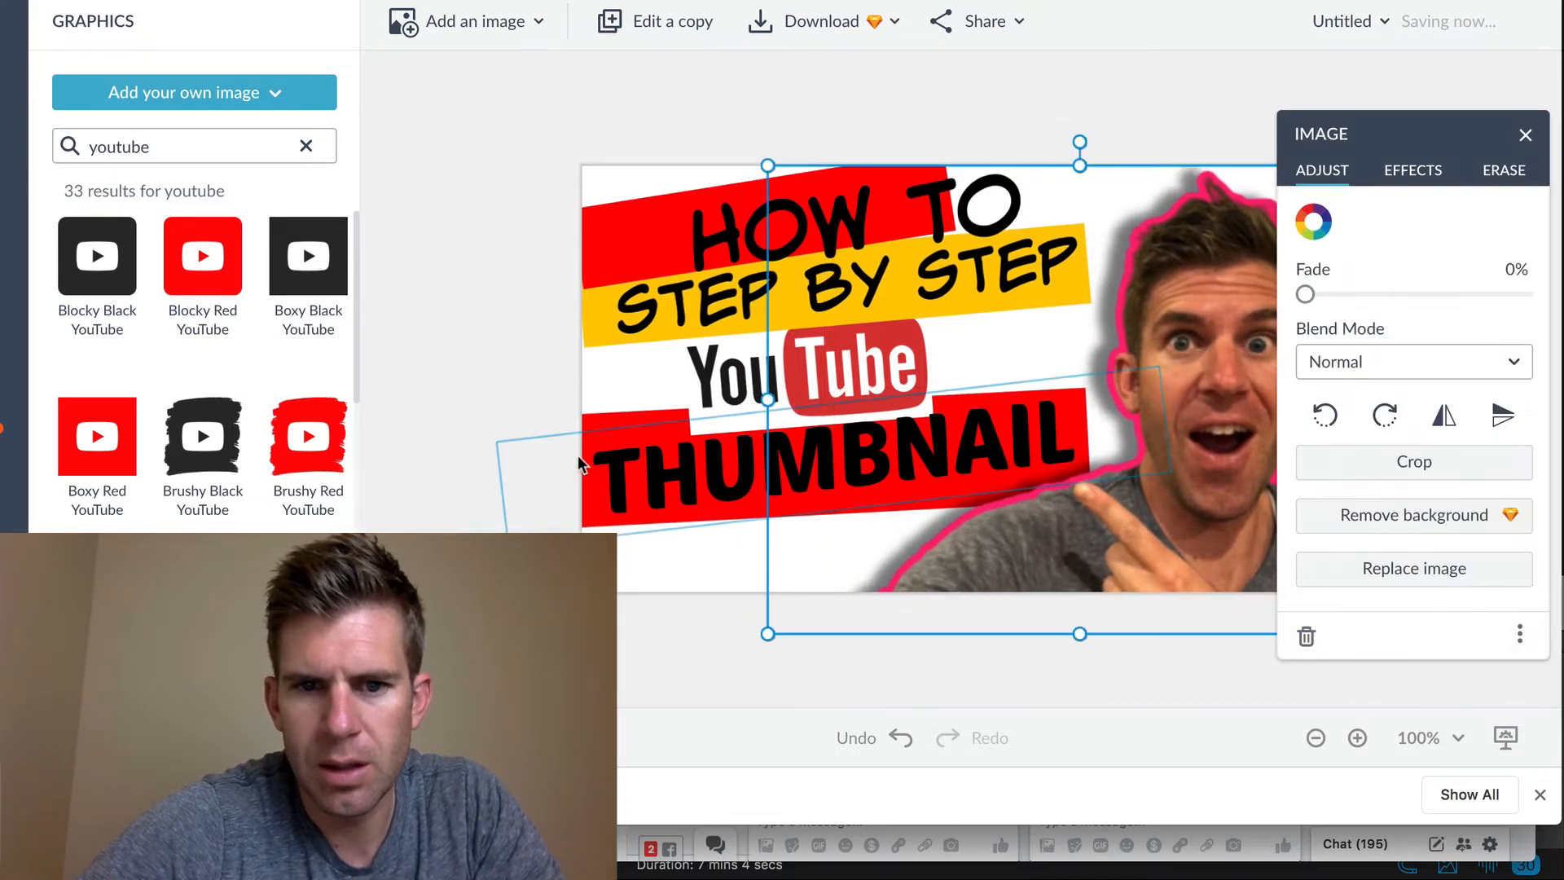
pyautogui.click(595, 423)
pyautogui.moveTo(596, 424); pyautogui.dragTo(595, 430)
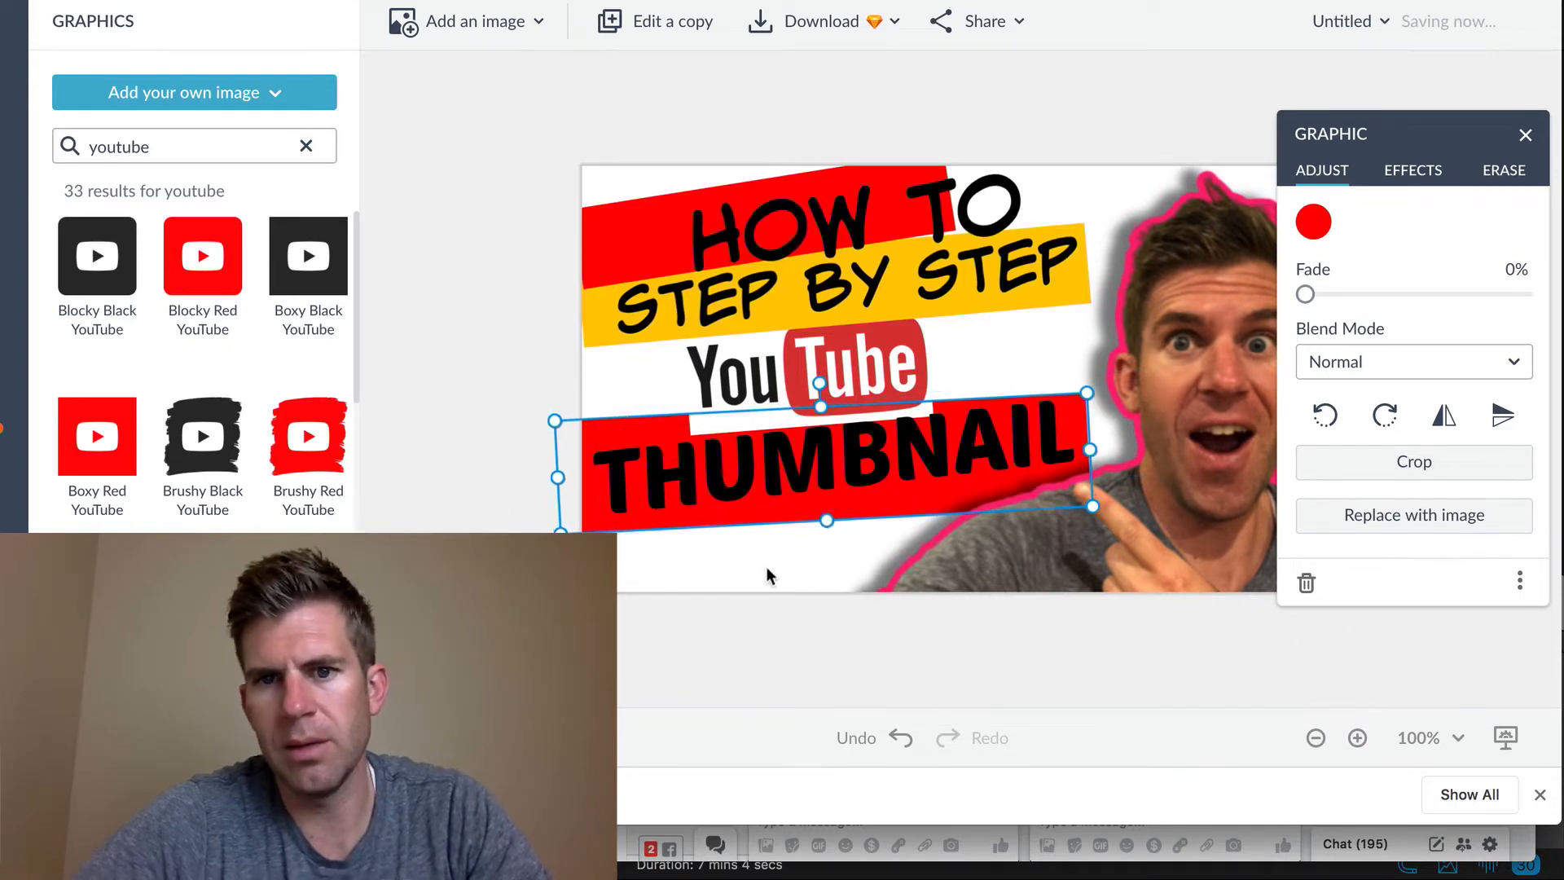
# Step: Rotate the THUMBNAIL text to -7° and send the YouTube logo layer behind the red bar
pyautogui.click(692, 472)
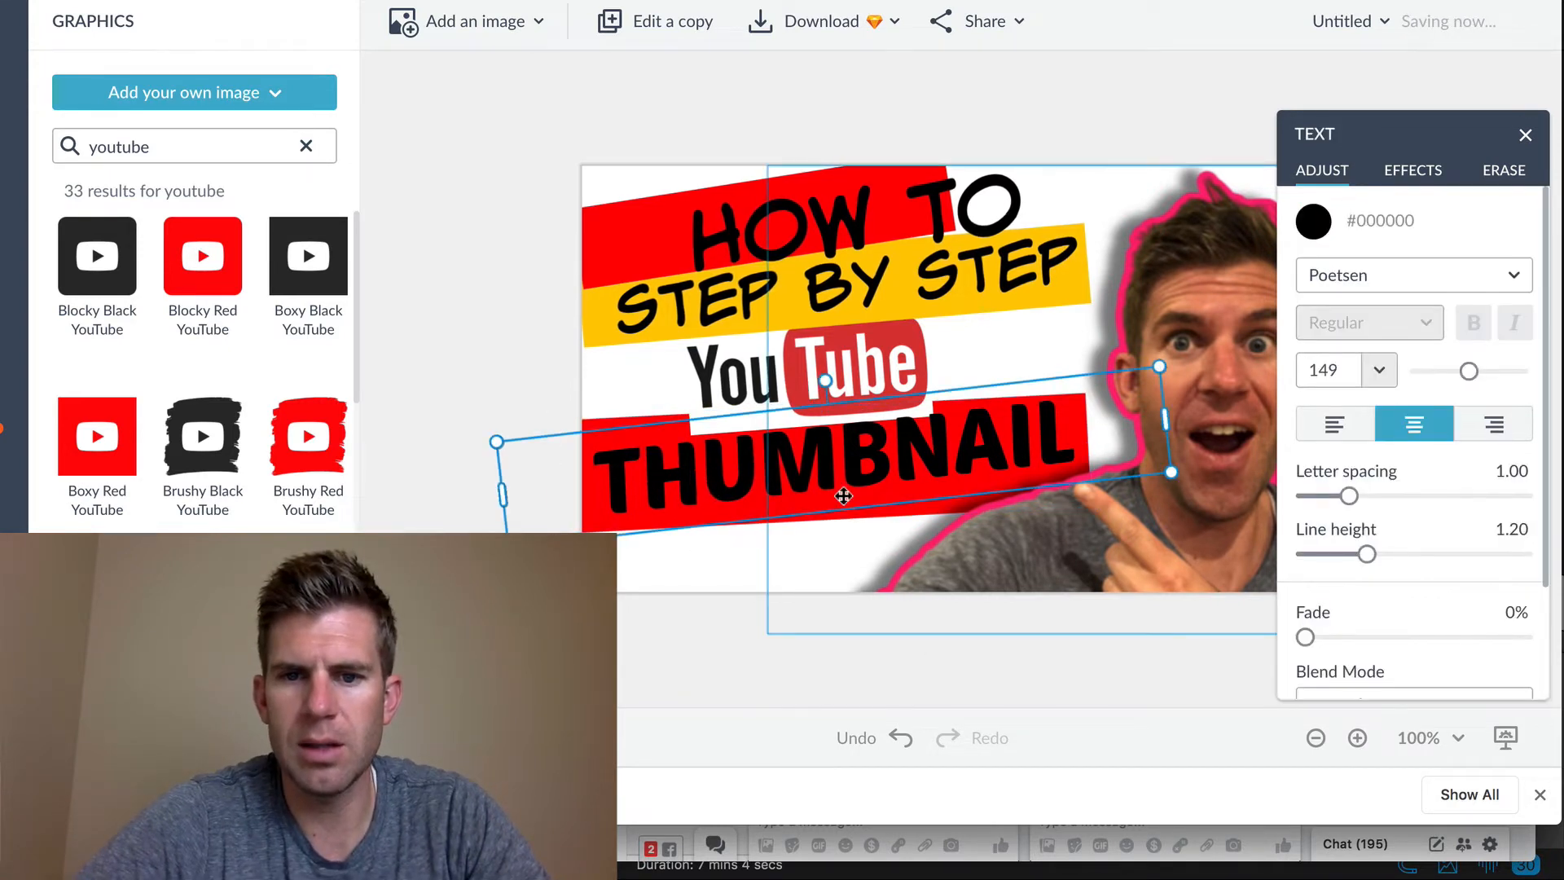
pyautogui.moveTo(831, 391); pyautogui.dragTo(838, 394)
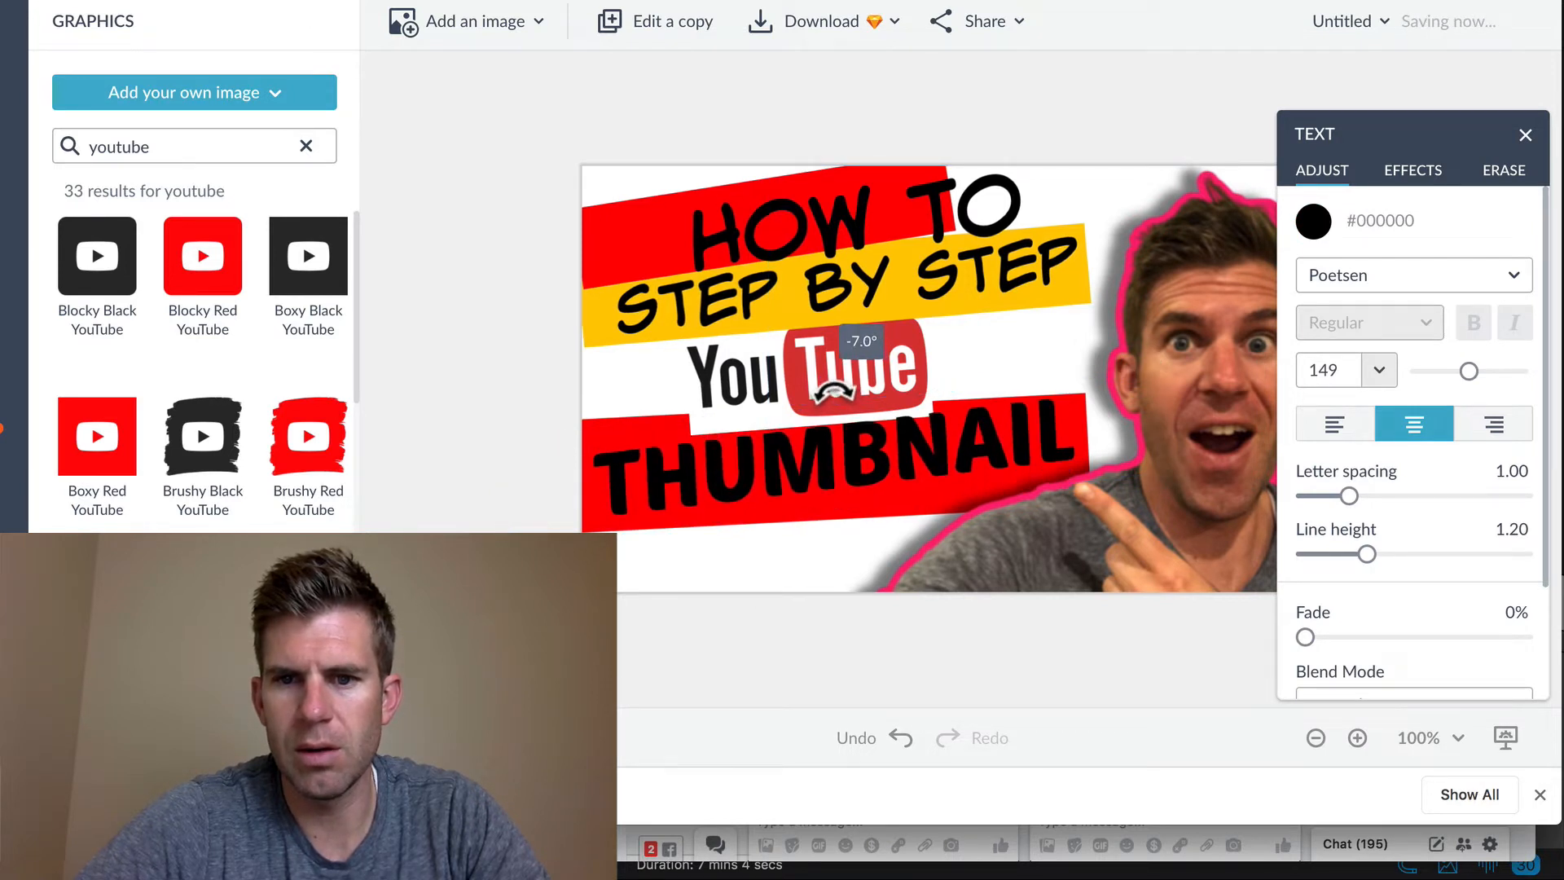
pyautogui.rightClick(690, 368)
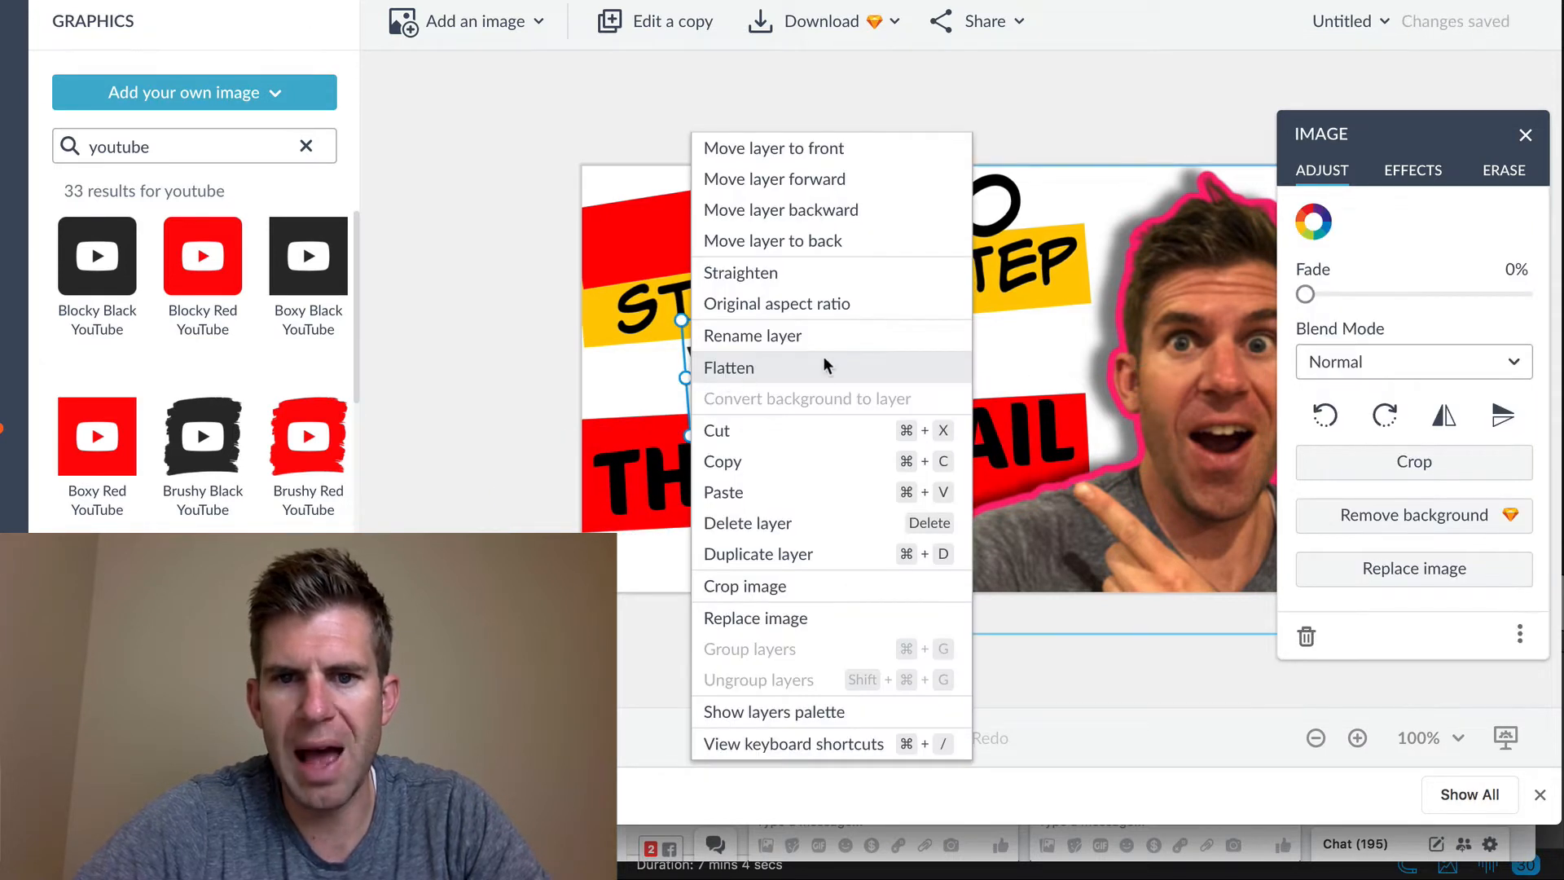
pyautogui.click(852, 242)
pyautogui.click(510, 291)
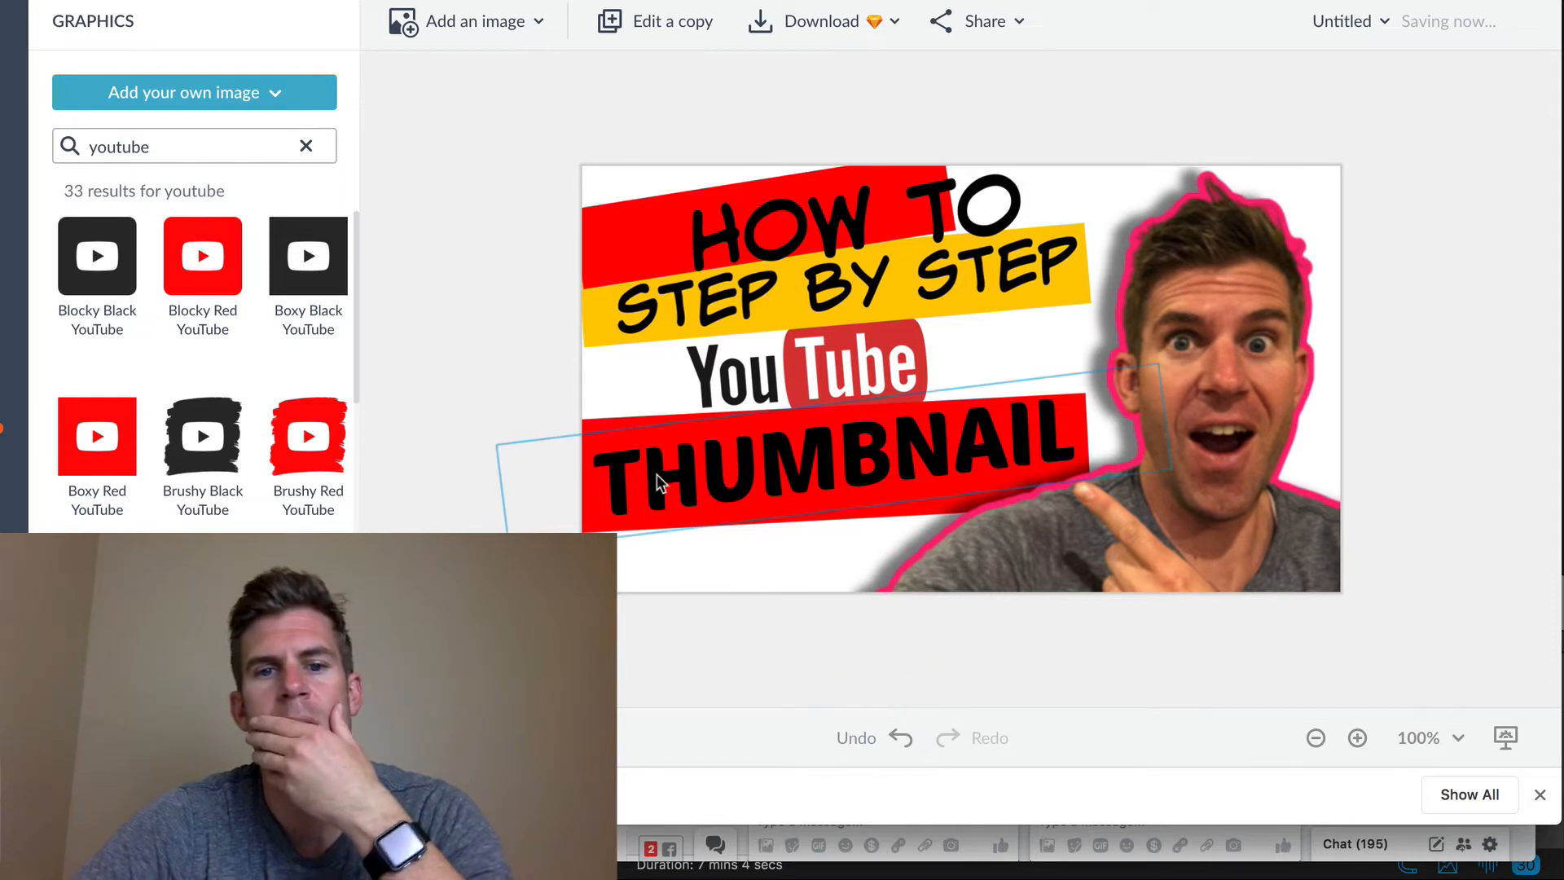
# Step: Nudge the lower red bar slightly down and right, and move the THUMBNAIL text down to sit within it
pyautogui.click(624, 443)
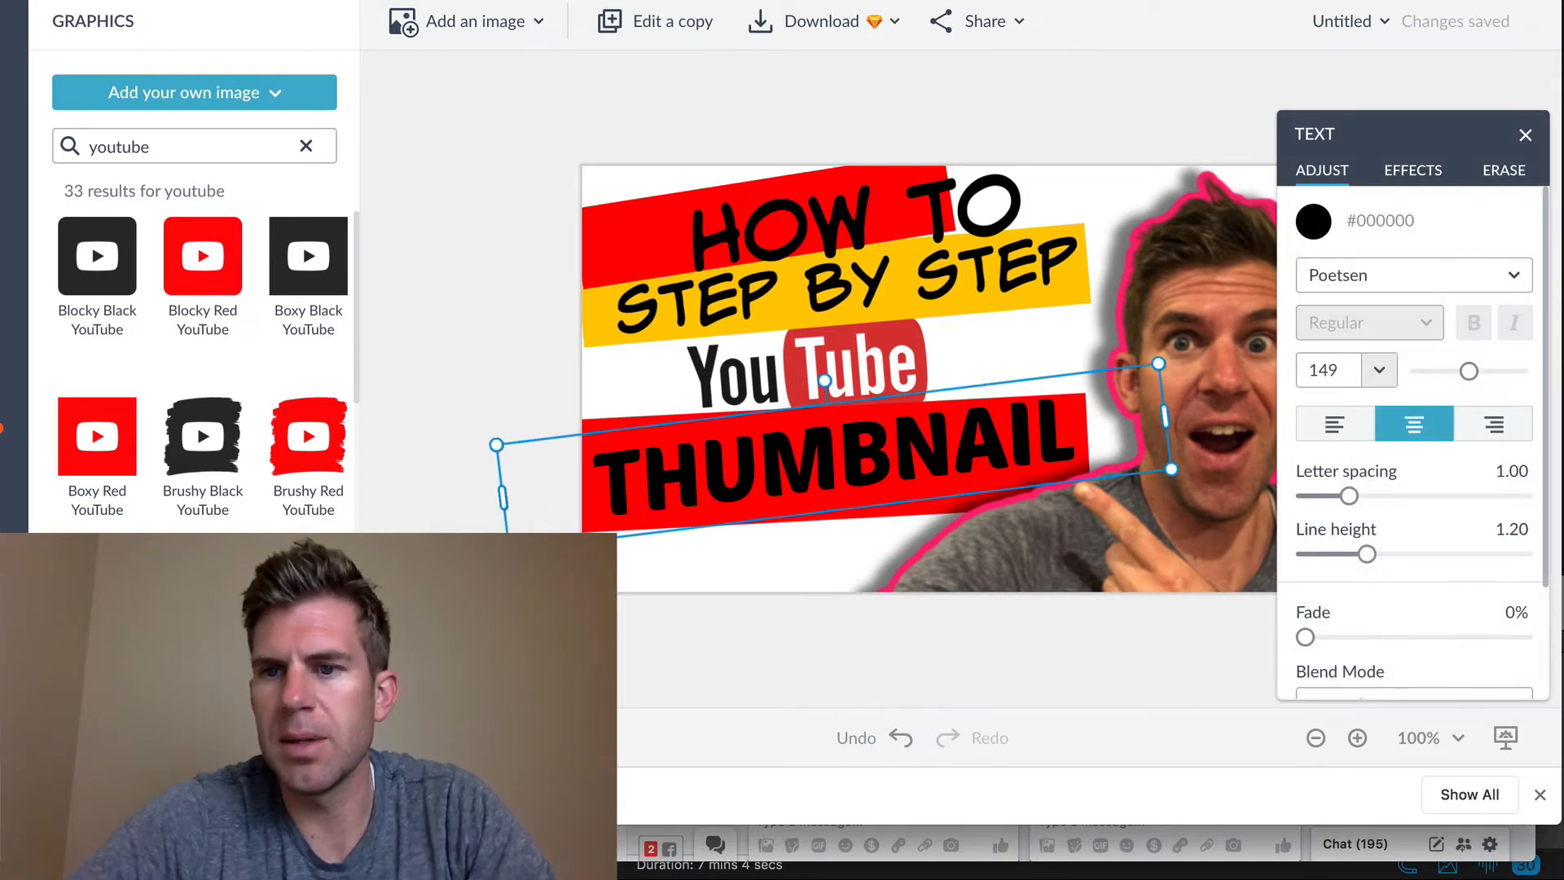
pyautogui.click(590, 423)
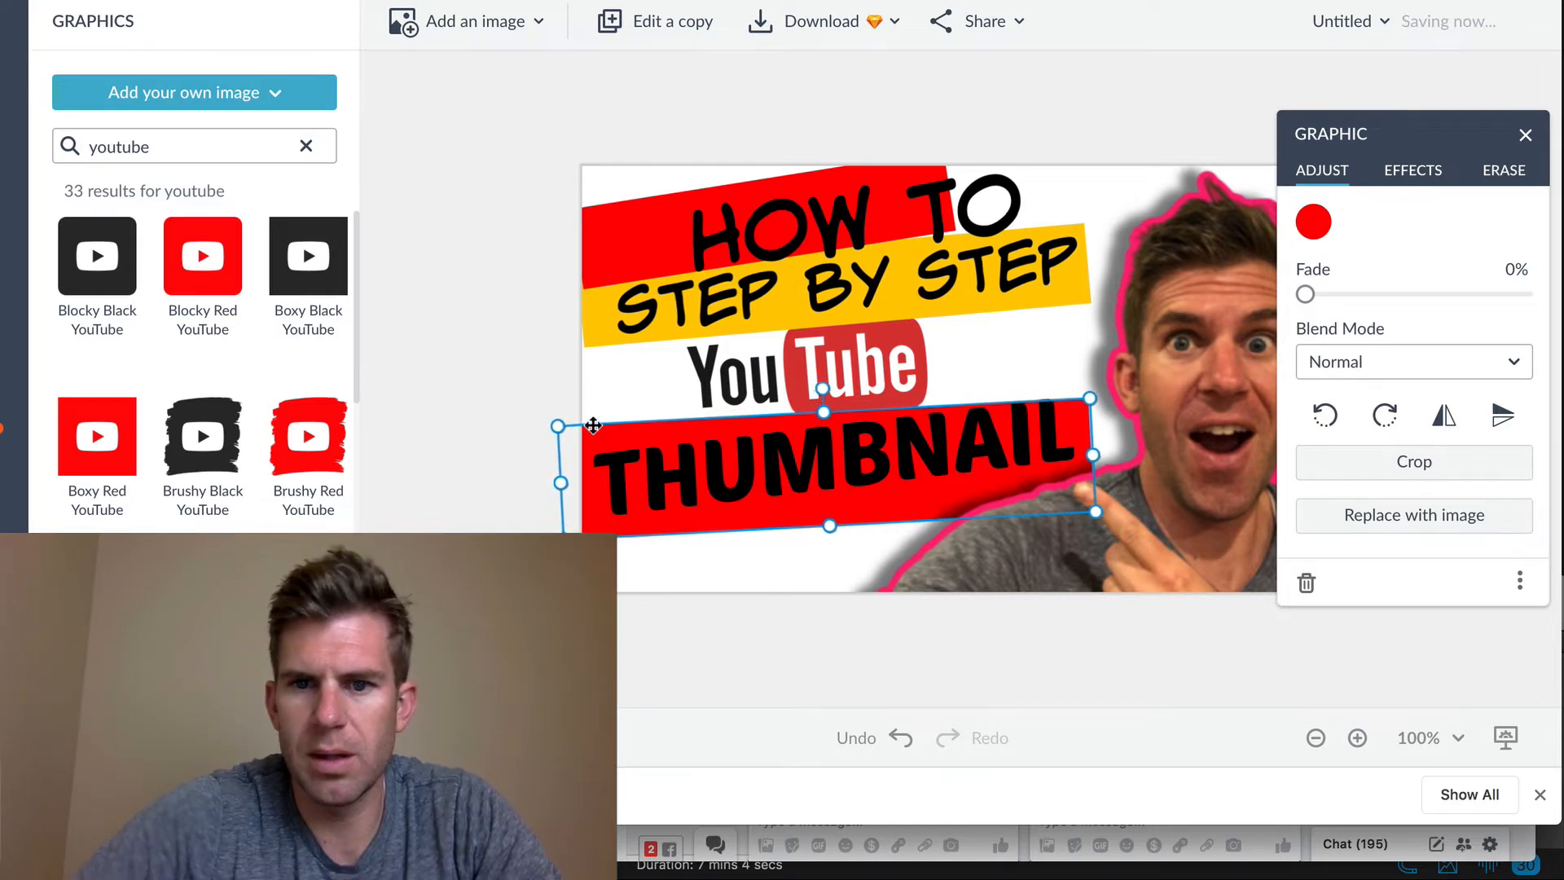
pyautogui.moveTo(863, 462); pyautogui.dragTo(868, 457)
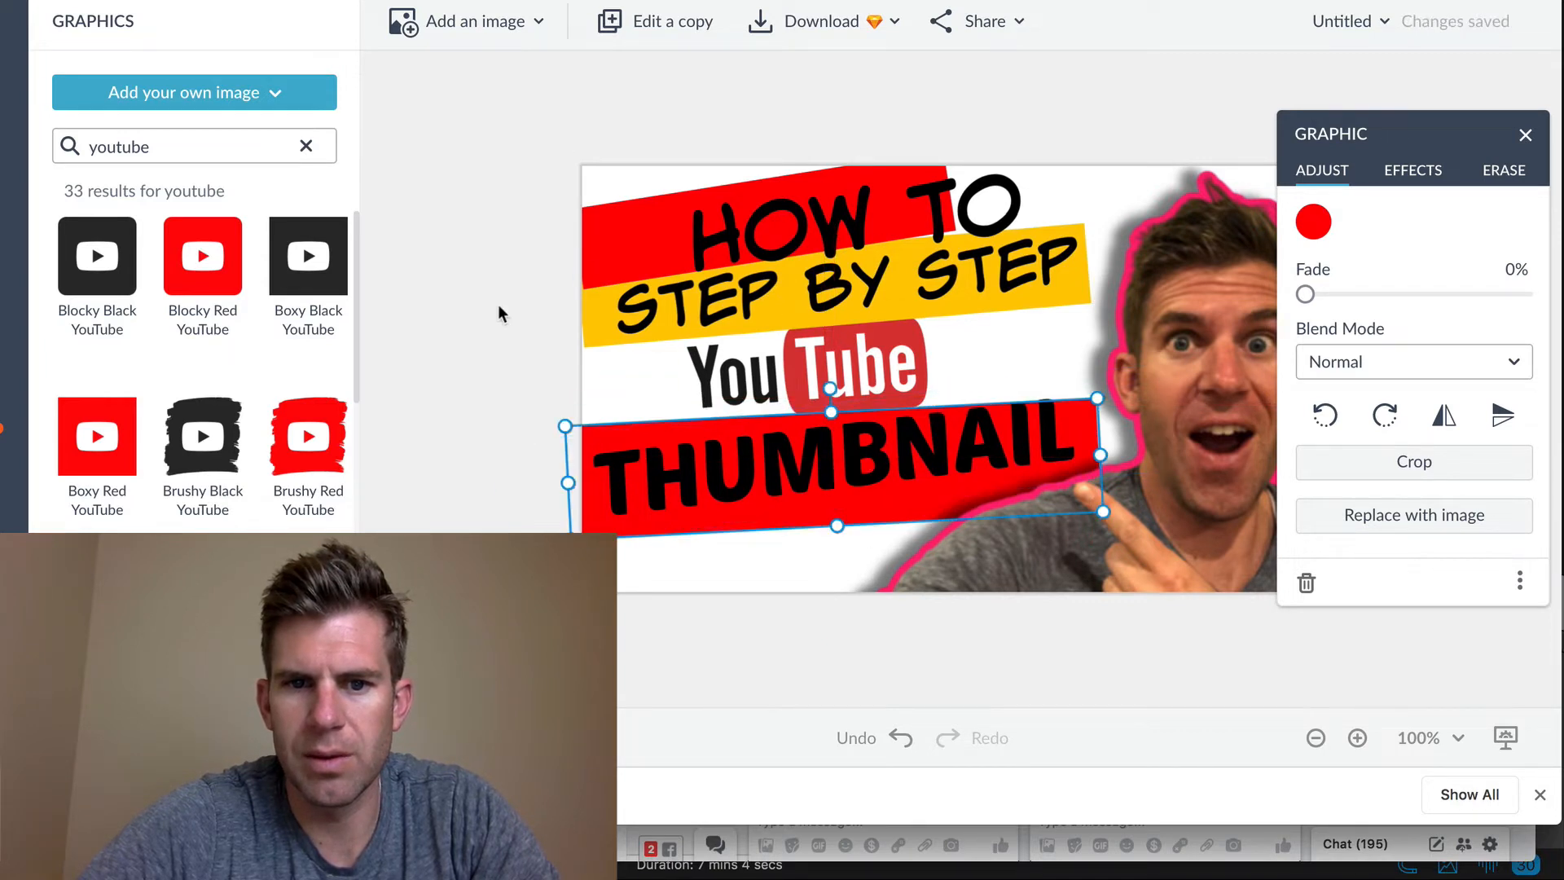
pyautogui.click(704, 437)
pyautogui.moveTo(728, 473); pyautogui.dragTo(727, 483)
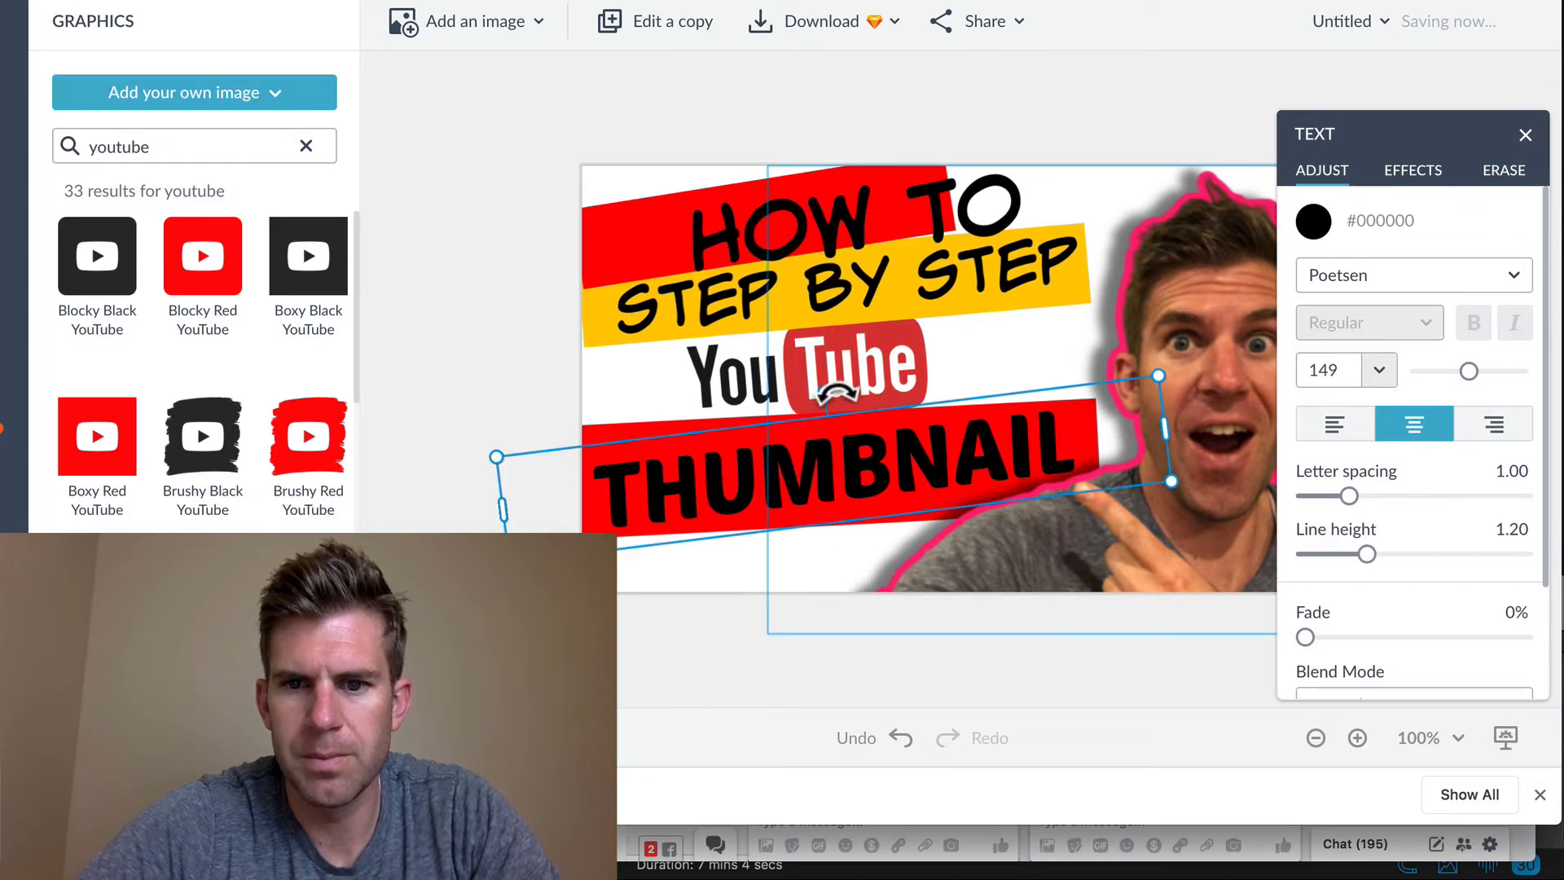
# Step: Narrow the THUMBNAIL text box, scale the text up to size 170 and position it over the lower red bar
pyautogui.moveTo(1173, 440); pyautogui.dragTo(1023, 464)
pyautogui.moveTo(838, 454); pyautogui.dragTo(906, 453)
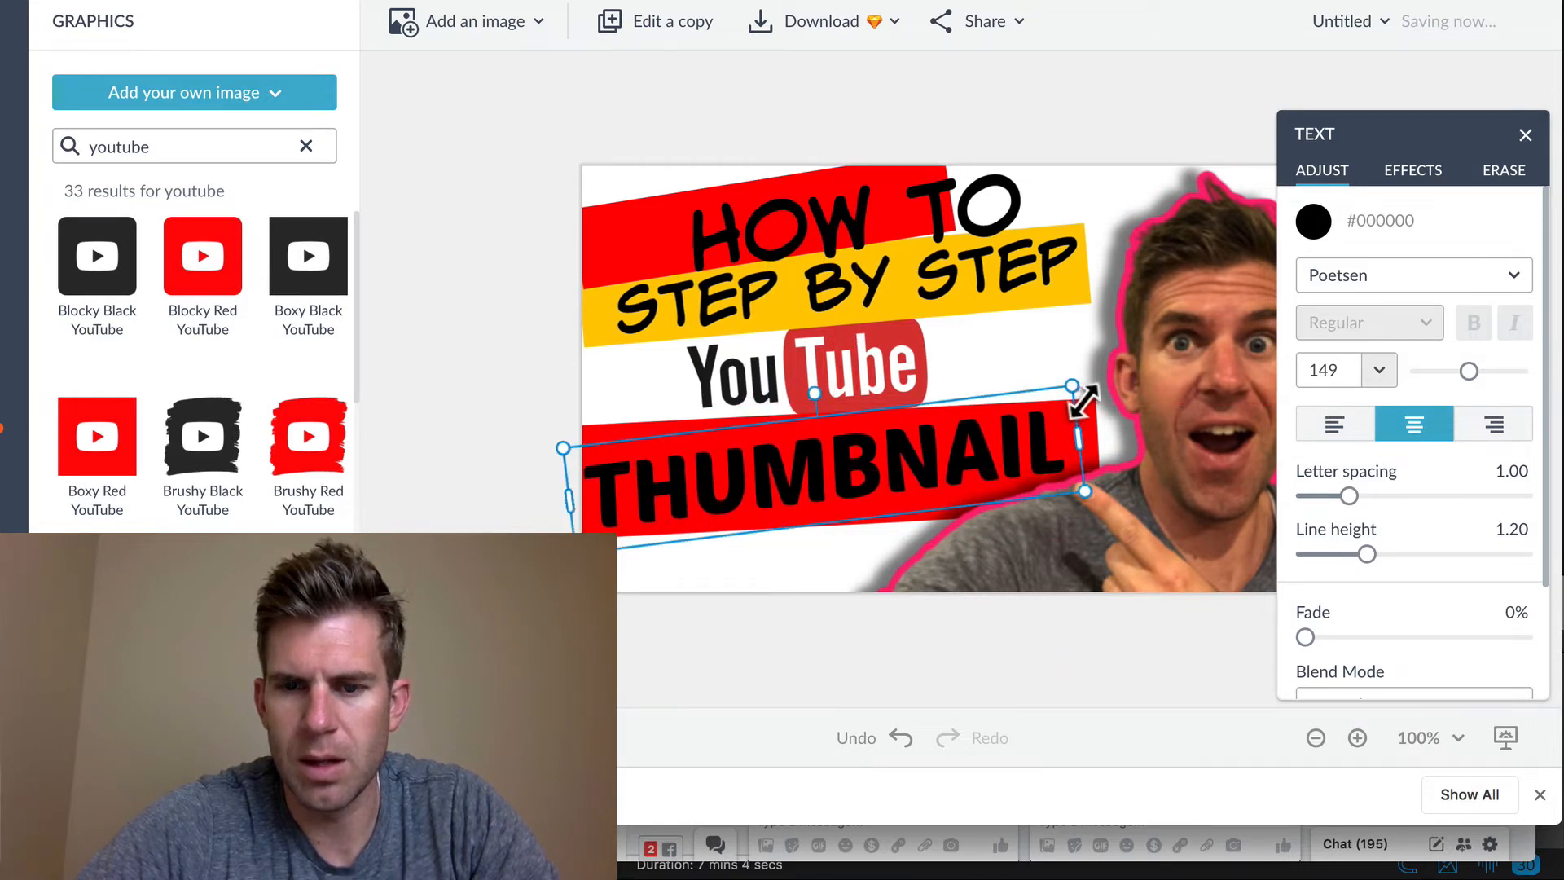
pyautogui.moveTo(1082, 401); pyautogui.dragTo(1157, 356)
pyautogui.moveTo(901, 454); pyautogui.dragTo(903, 455)
pyautogui.click(500, 395)
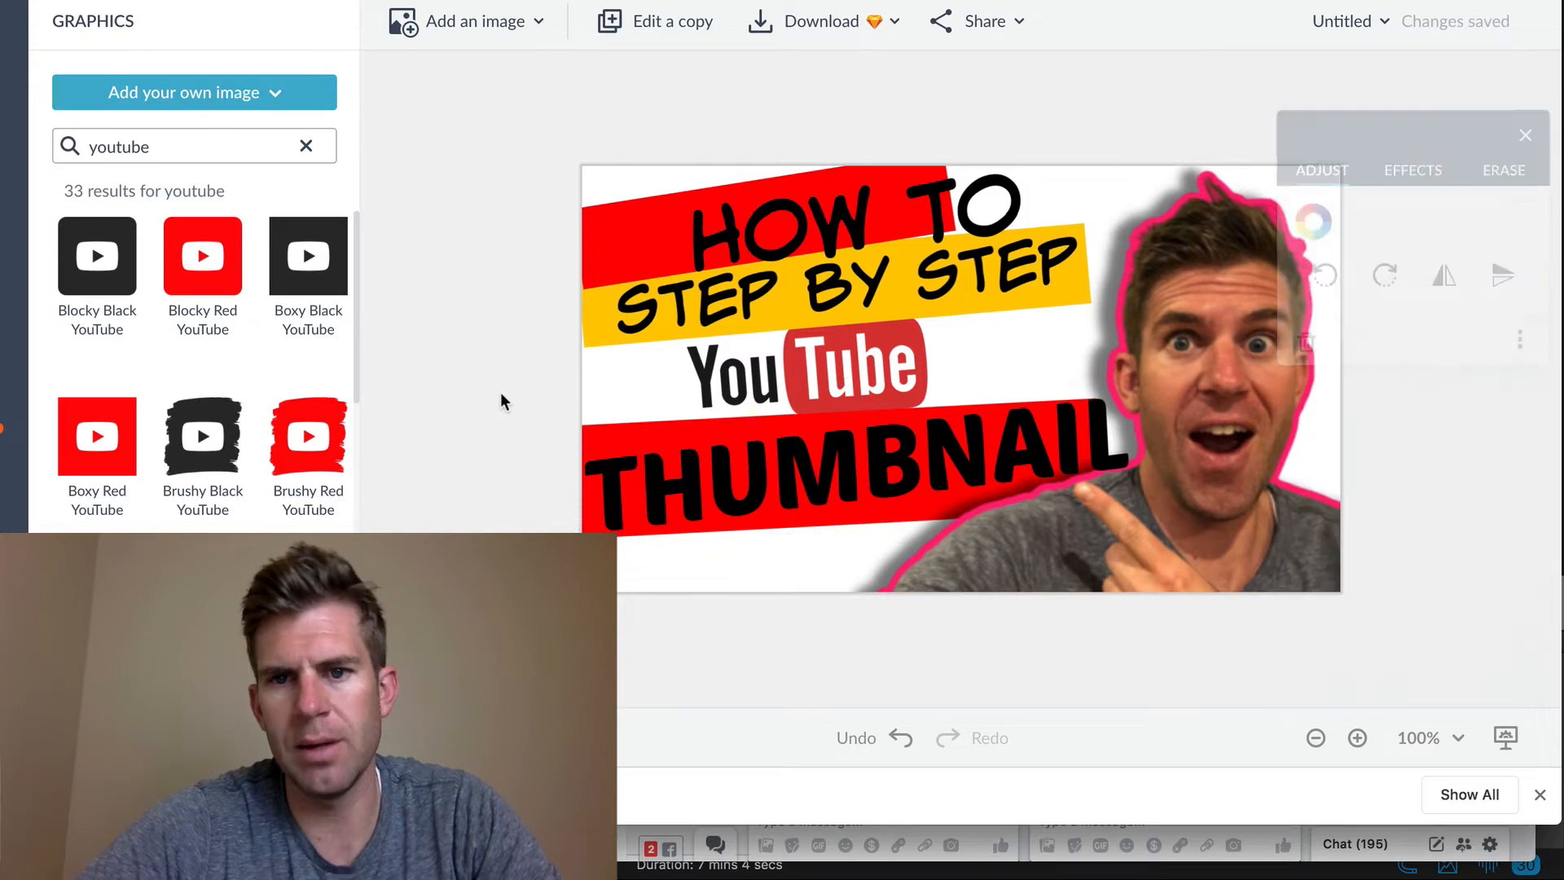
# Step: Nudge the lower red bar down, then enlarge and shift it so it covers the full width of THUMBNAIL
pyautogui.click(615, 431)
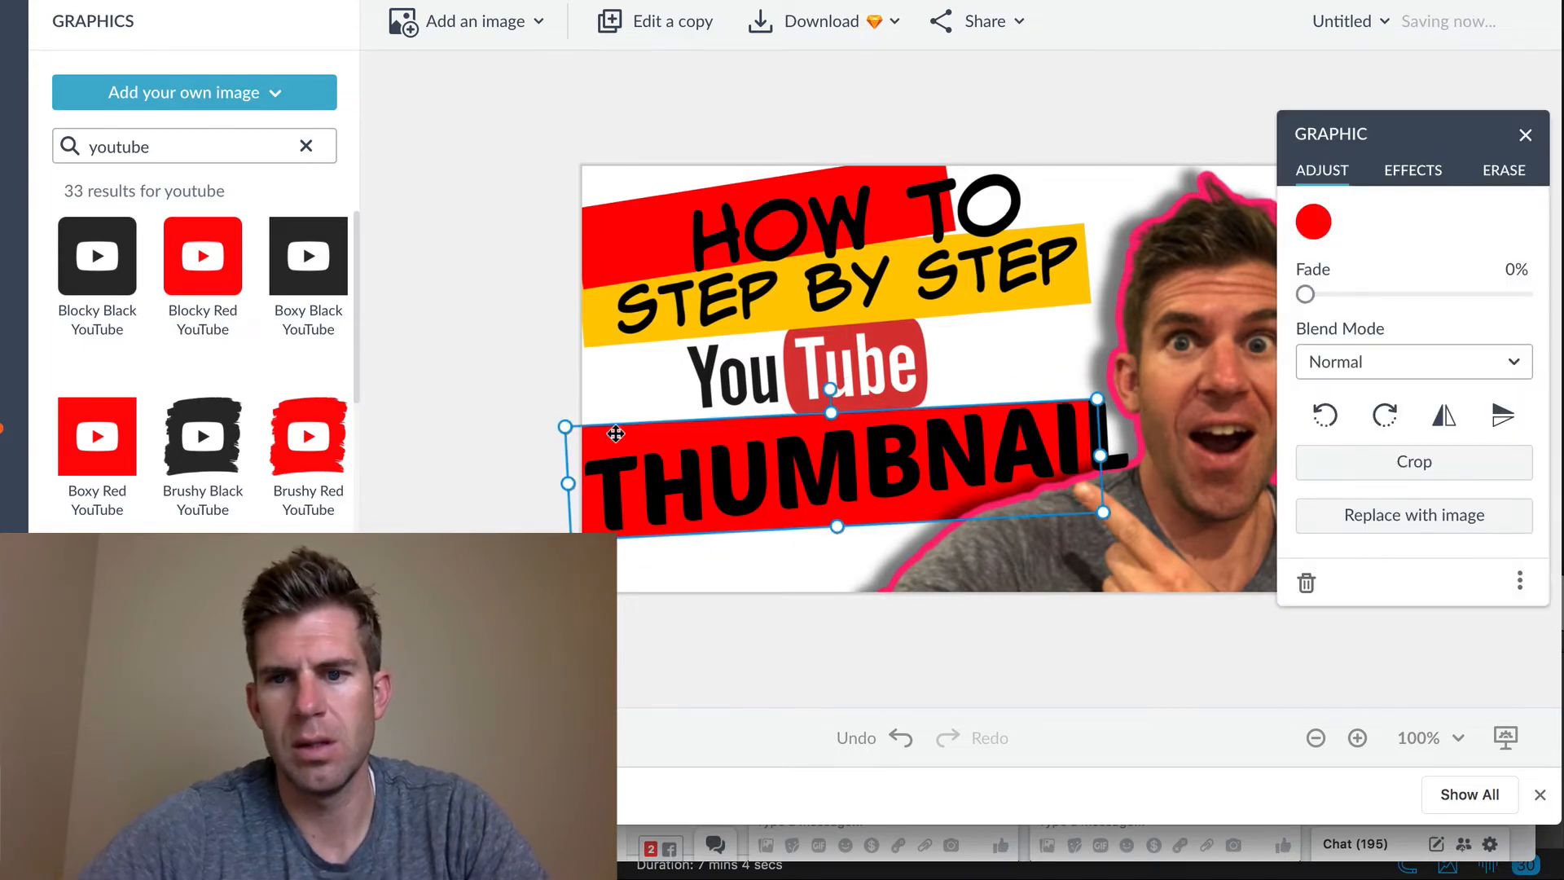
pyautogui.press('Down')
pyautogui.press('Down')
pyautogui.press('Down')
pyautogui.press('Down')
pyautogui.press('Down')
pyautogui.press('Down')
pyautogui.press('Down')
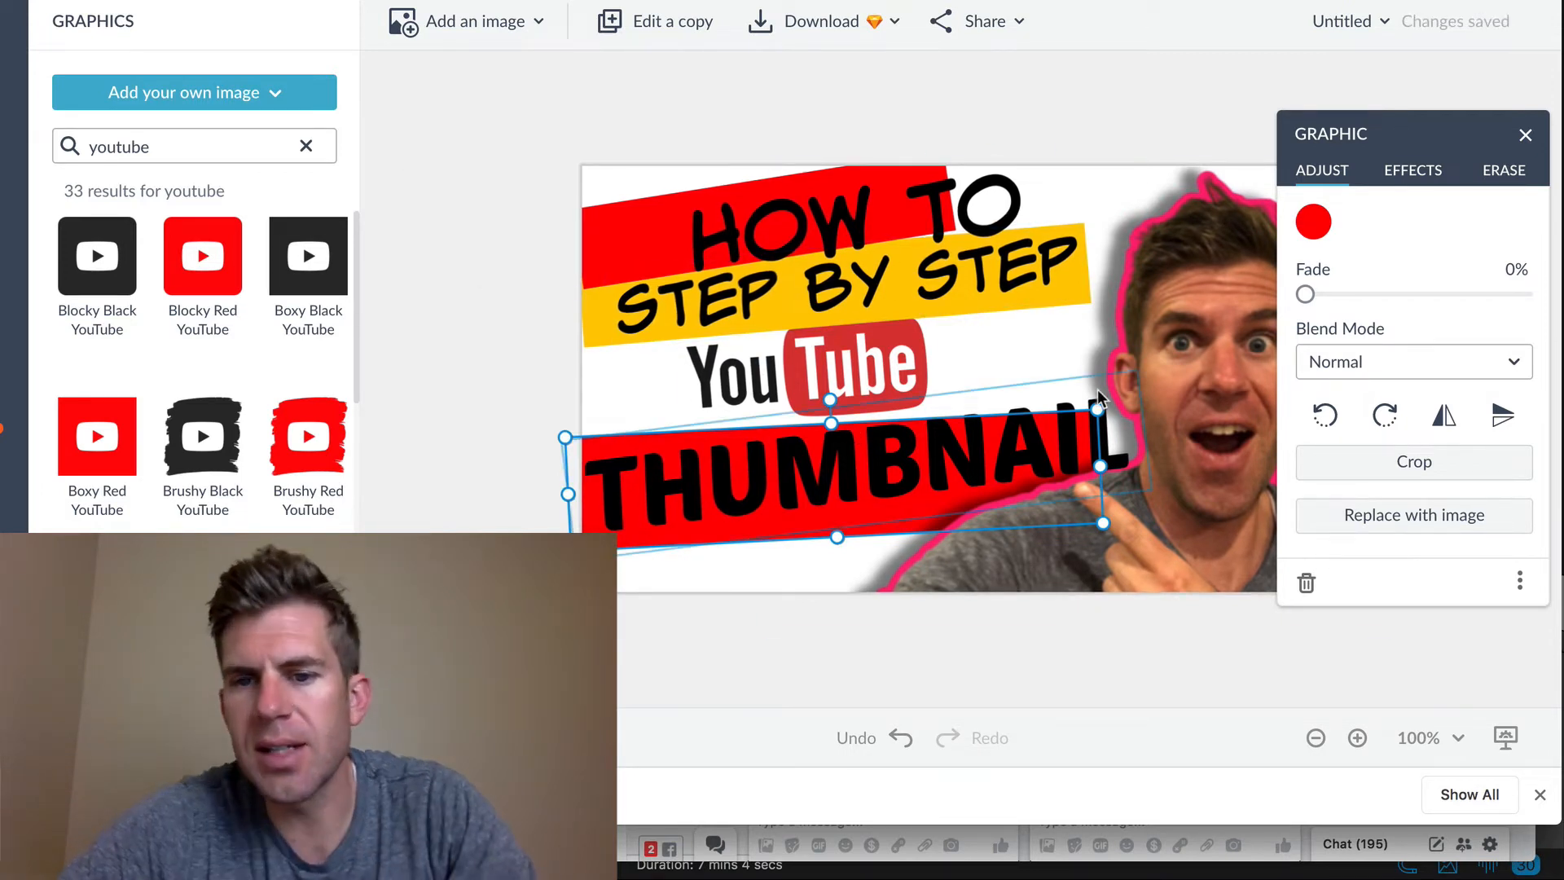
pyautogui.moveTo(1106, 421); pyautogui.dragTo(1131, 405)
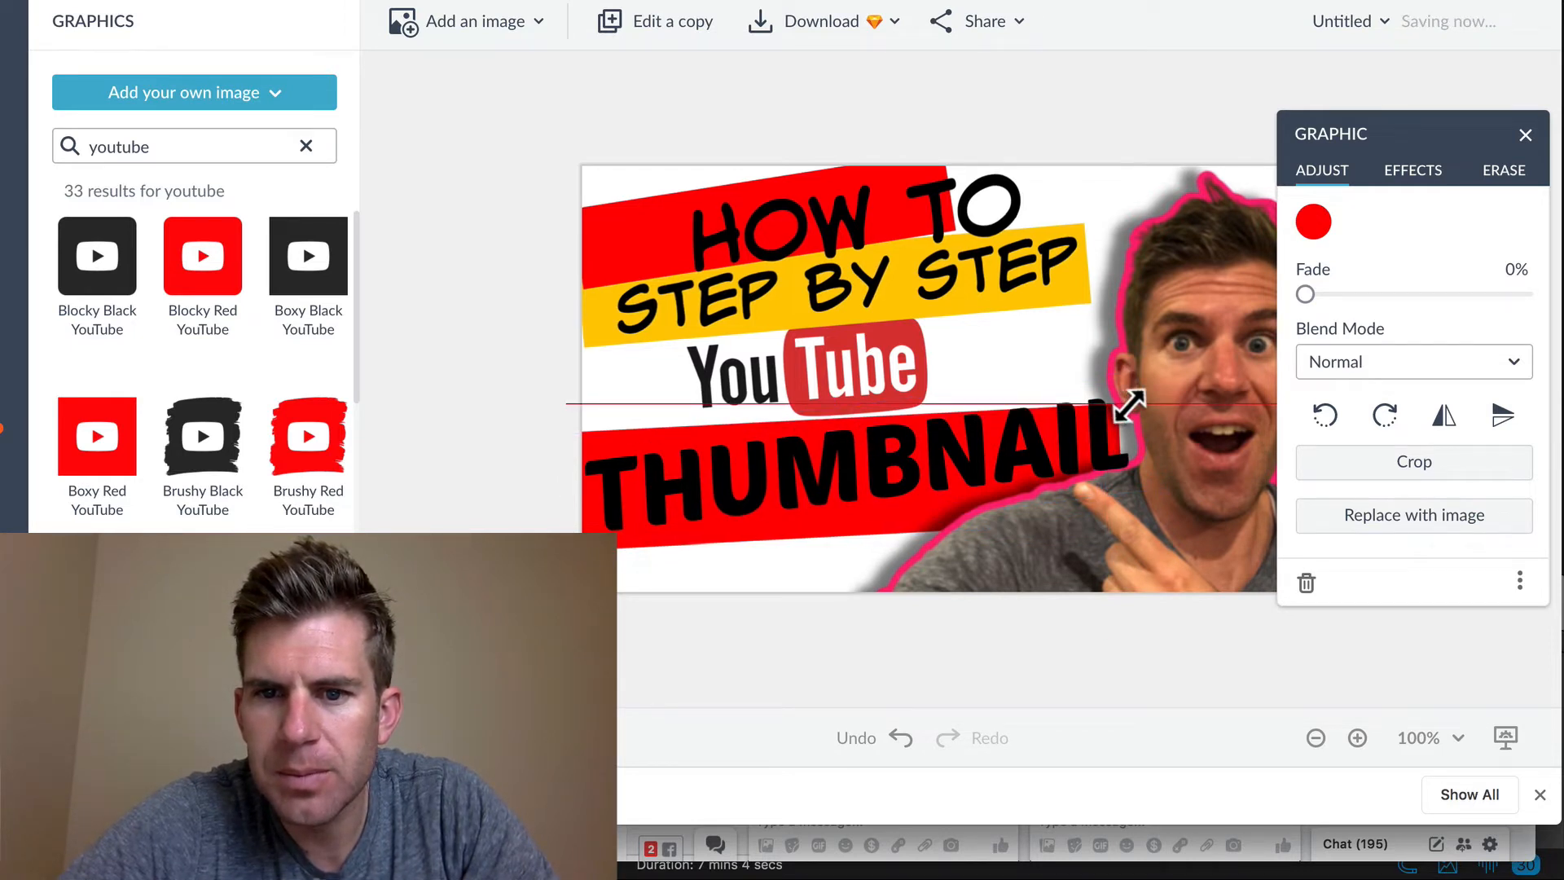
pyautogui.moveTo(901, 475); pyautogui.dragTo(921, 476)
# Step: Move the cutout photo right and down to clear the YouTube logo, and shift the logo slightly right
pyautogui.click(866, 357)
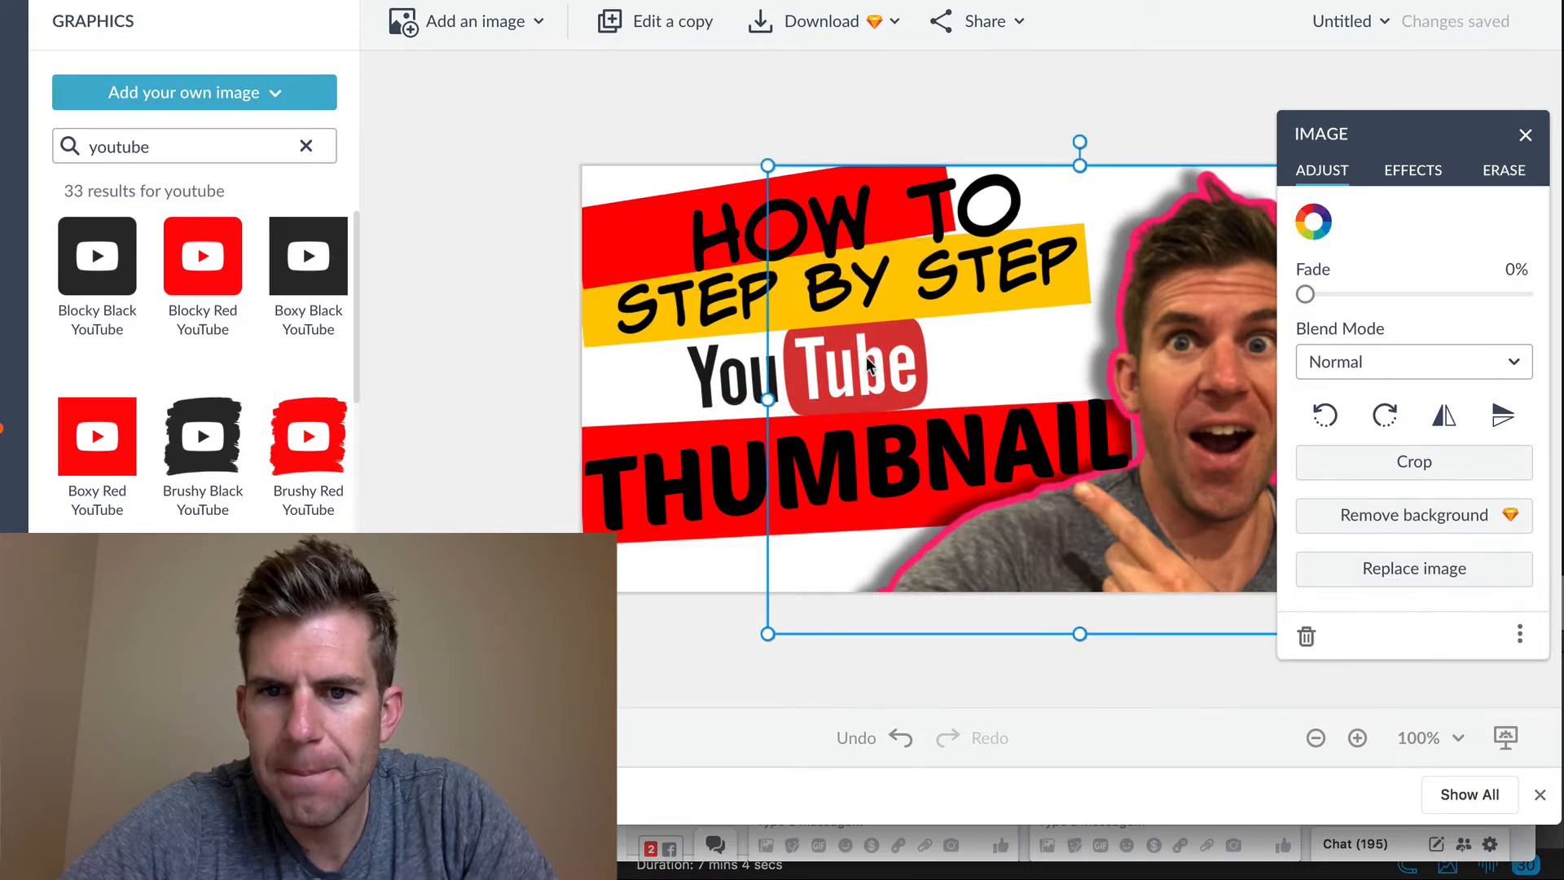
pyautogui.moveTo(869, 361); pyautogui.dragTo(977, 386)
pyautogui.moveTo(790, 356); pyautogui.dragTo(795, 366)
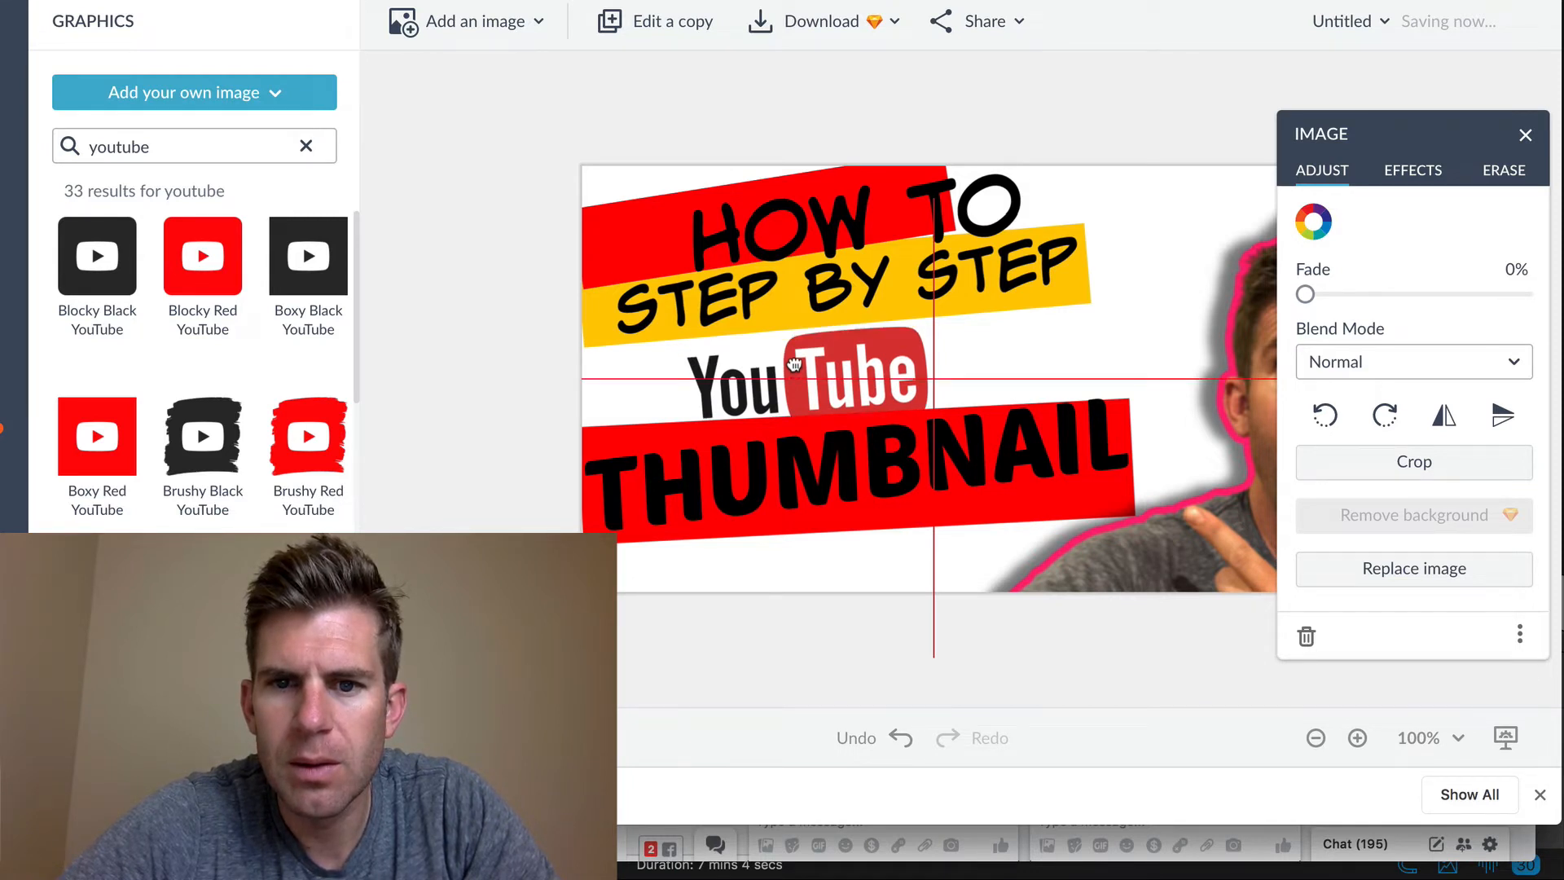
pyautogui.moveTo(794, 364); pyautogui.dragTo(804, 365)
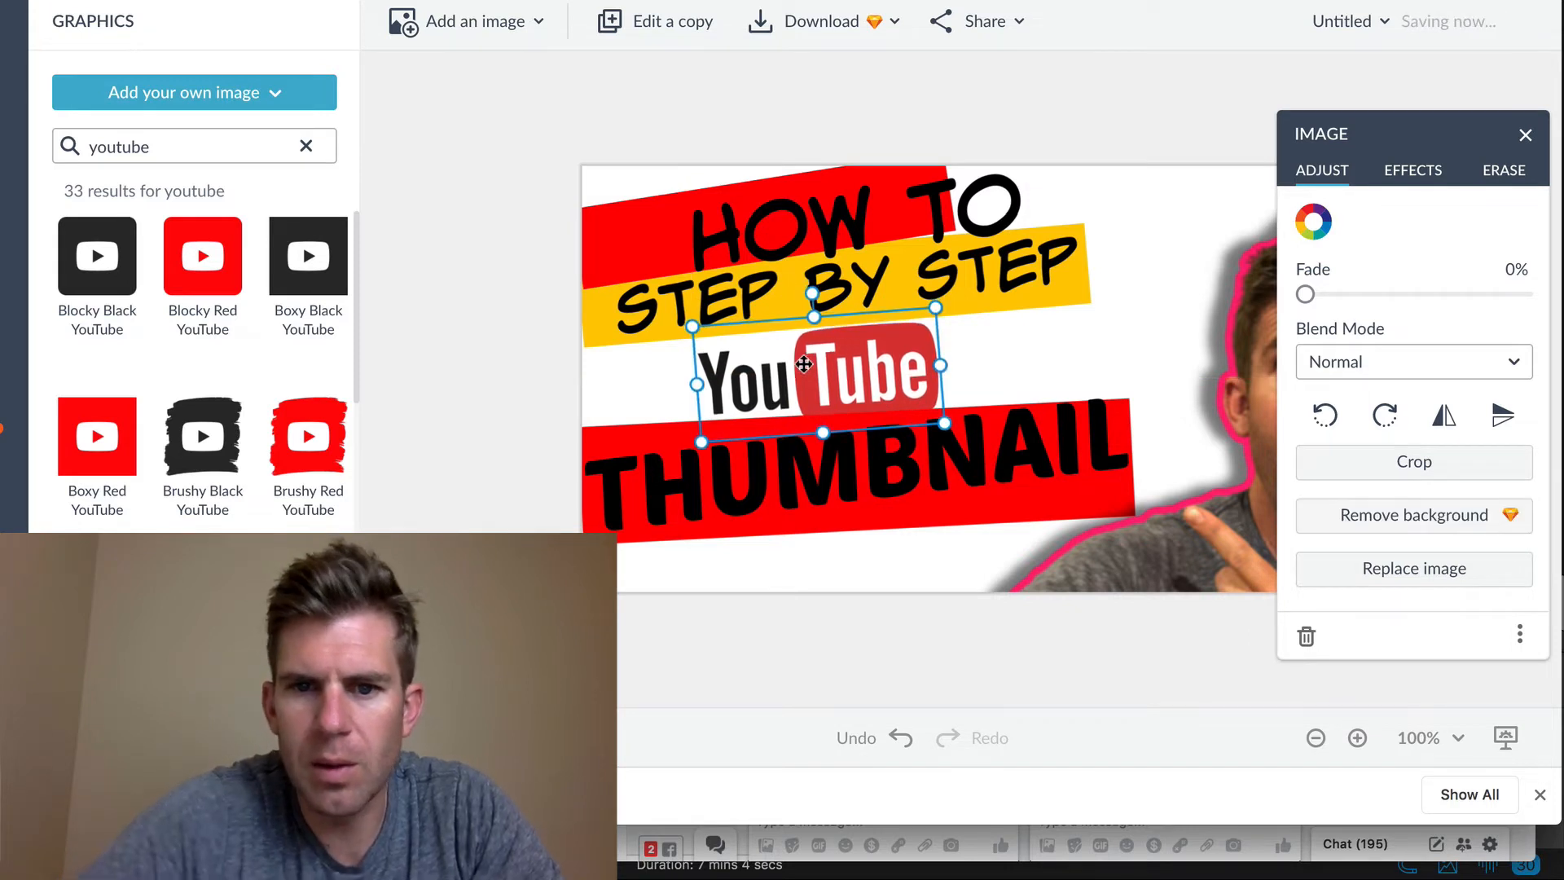
# Step: Select the lower red bar together with THUMBNAIL and move both slightly down
pyautogui.click(609, 440)
pyautogui.keyDown('shift'); pyautogui.click(630, 463); pyautogui.keyUp('shift')
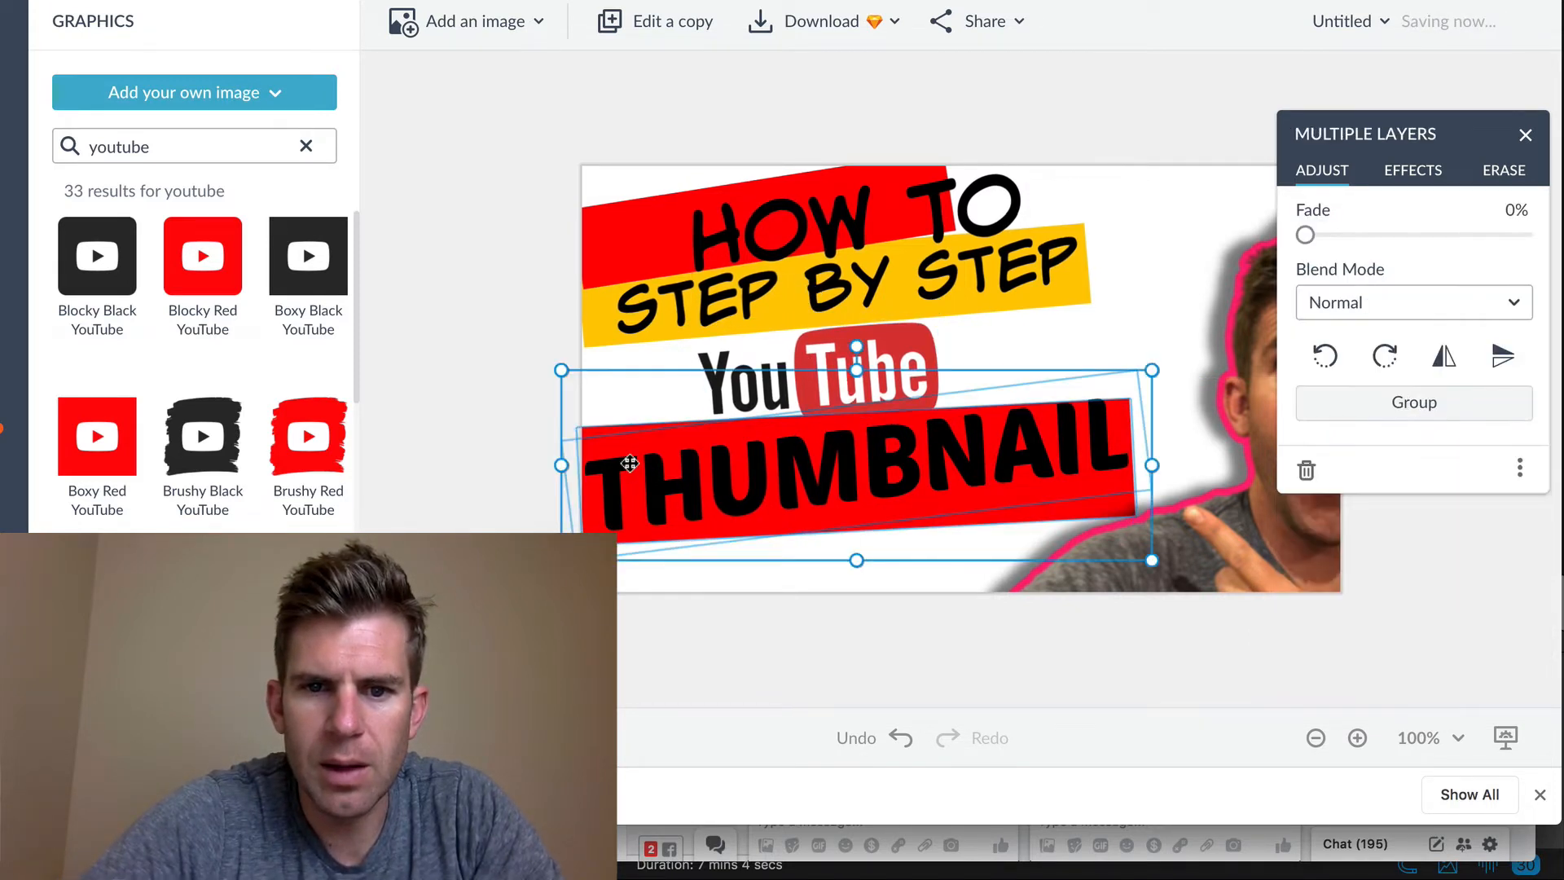
pyautogui.moveTo(629, 465); pyautogui.dragTo(632, 476)
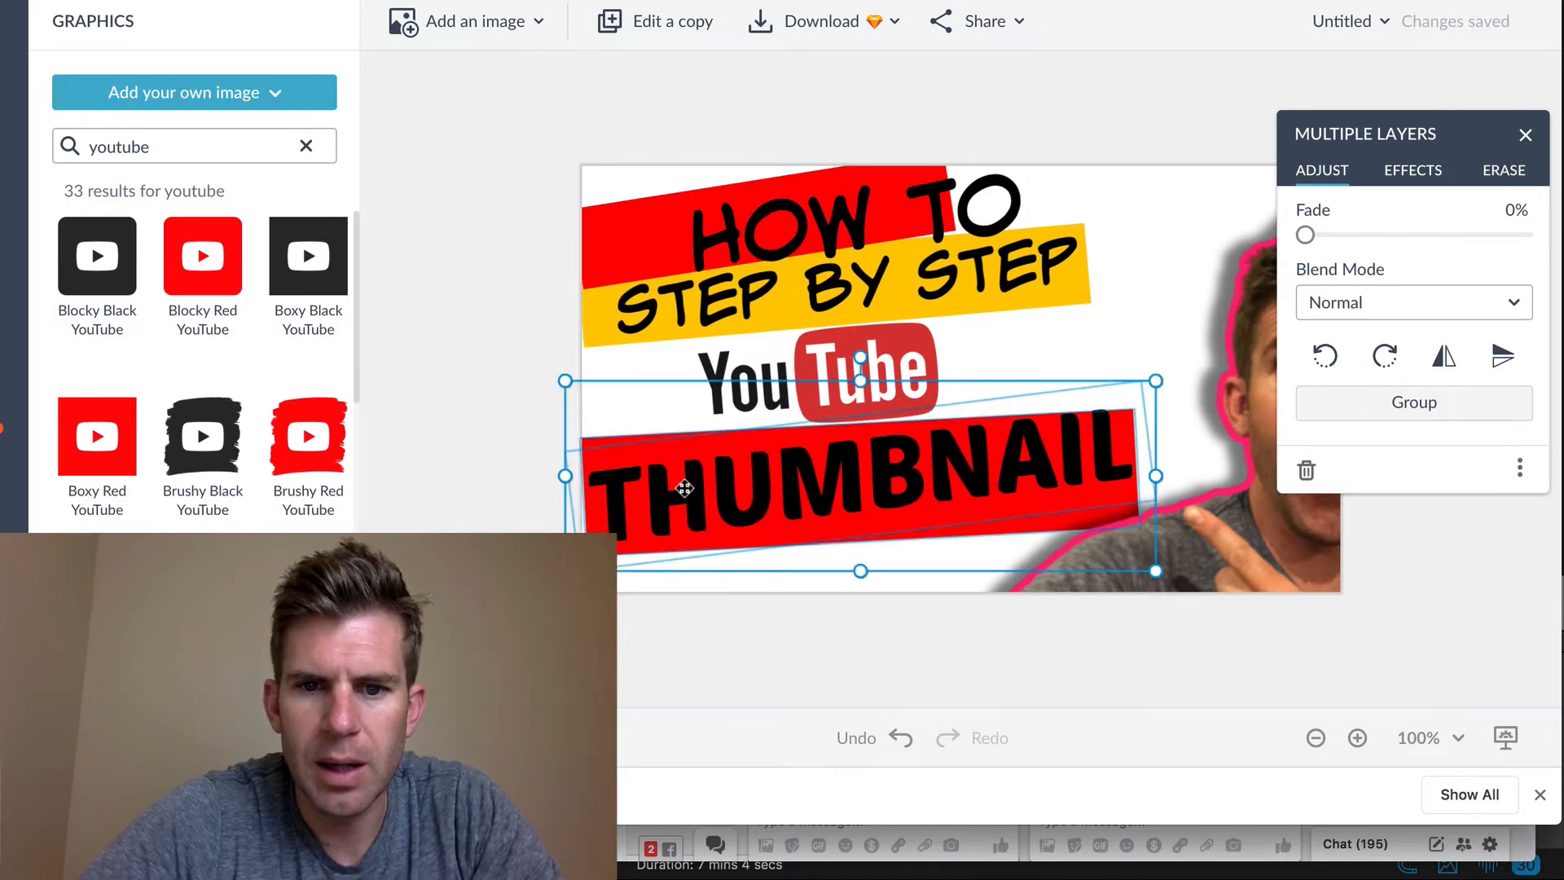
pyautogui.click(505, 334)
# Step: Rotate the THUMBNAIL text slightly clockwise to match the tilt of its red bar
pyautogui.click(838, 456)
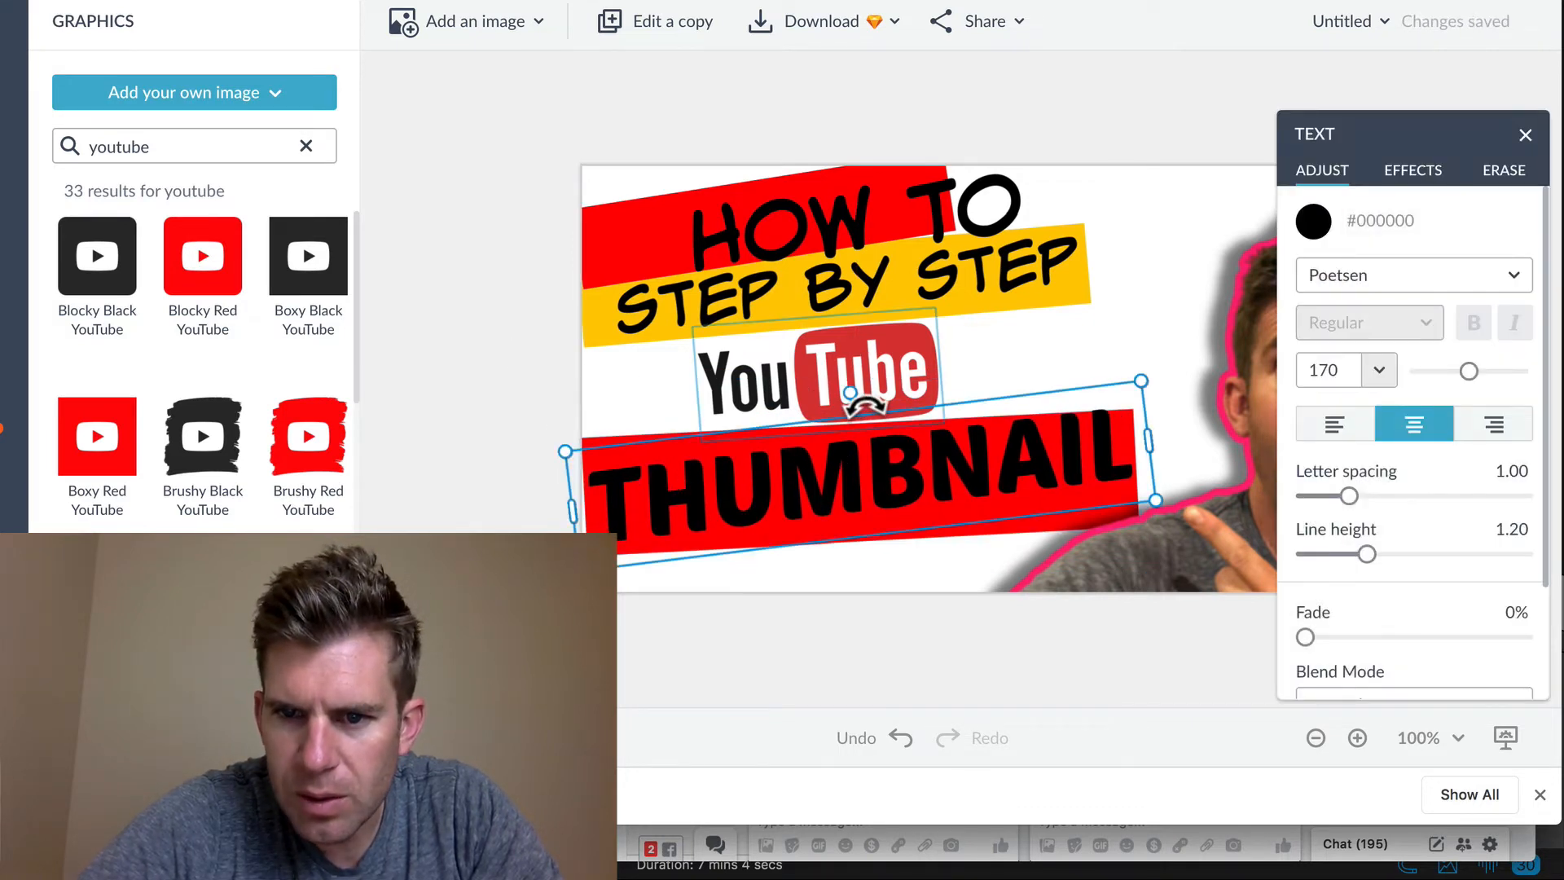
pyautogui.moveTo(865, 405); pyautogui.dragTo(869, 407)
pyautogui.click(466, 215)
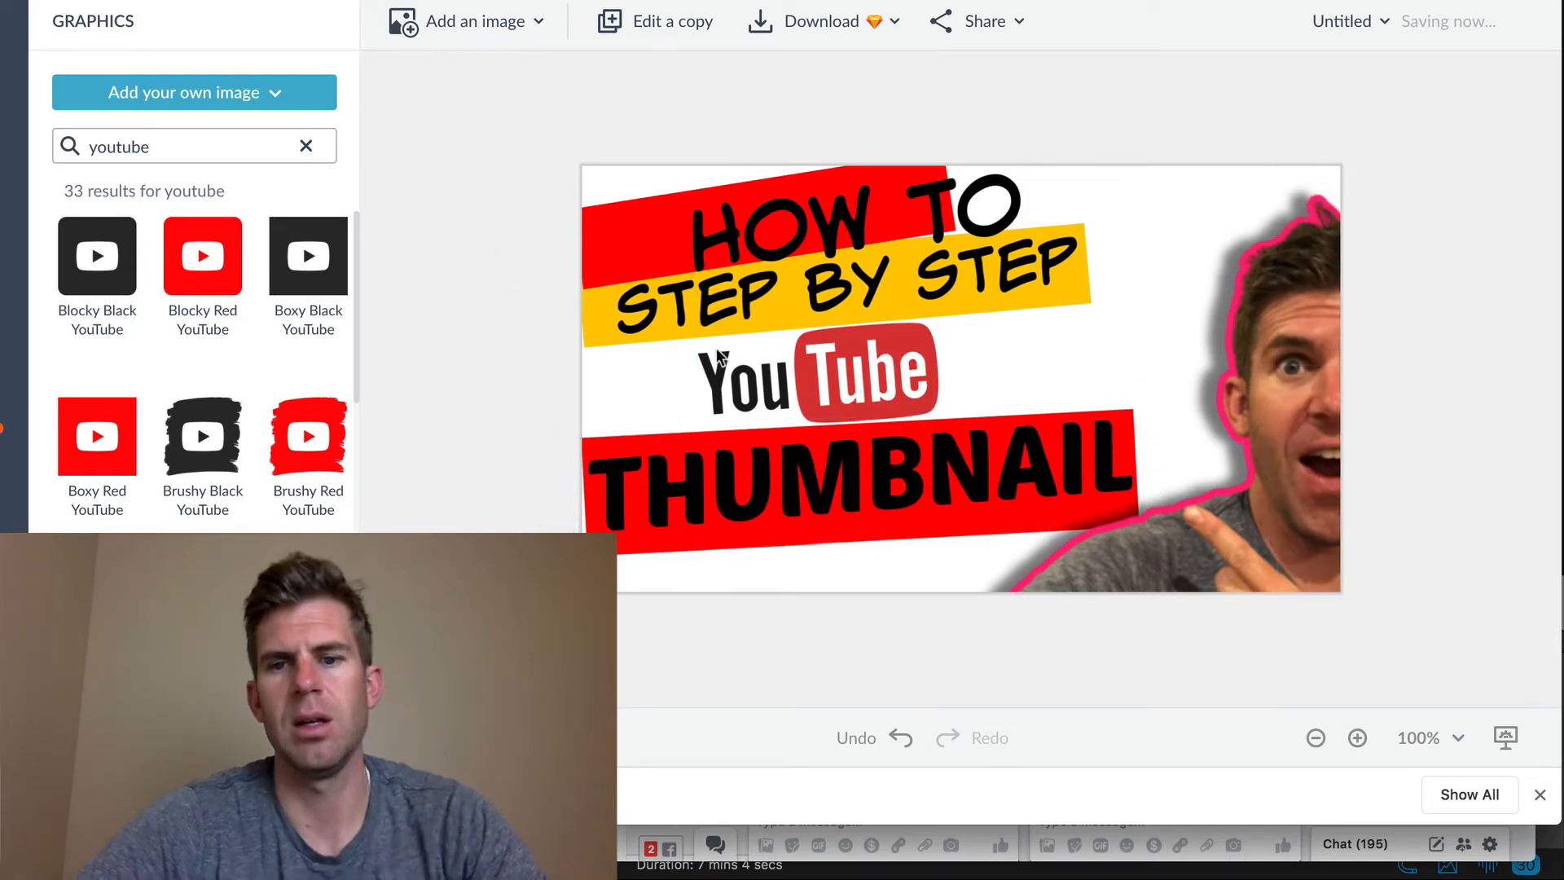
pyautogui.click(921, 490)
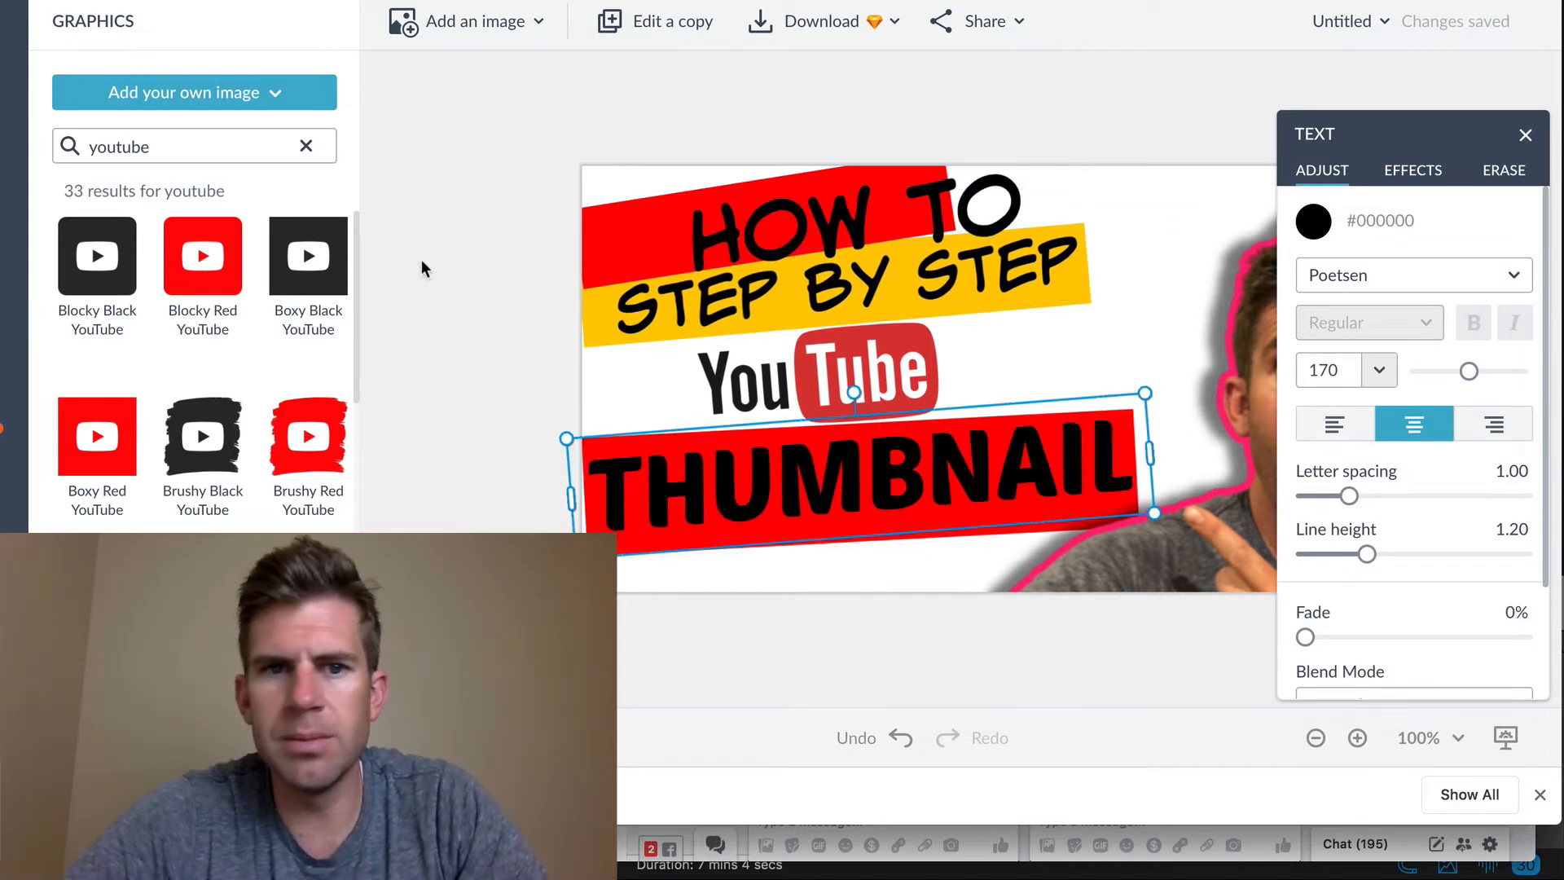
pyautogui.click(464, 252)
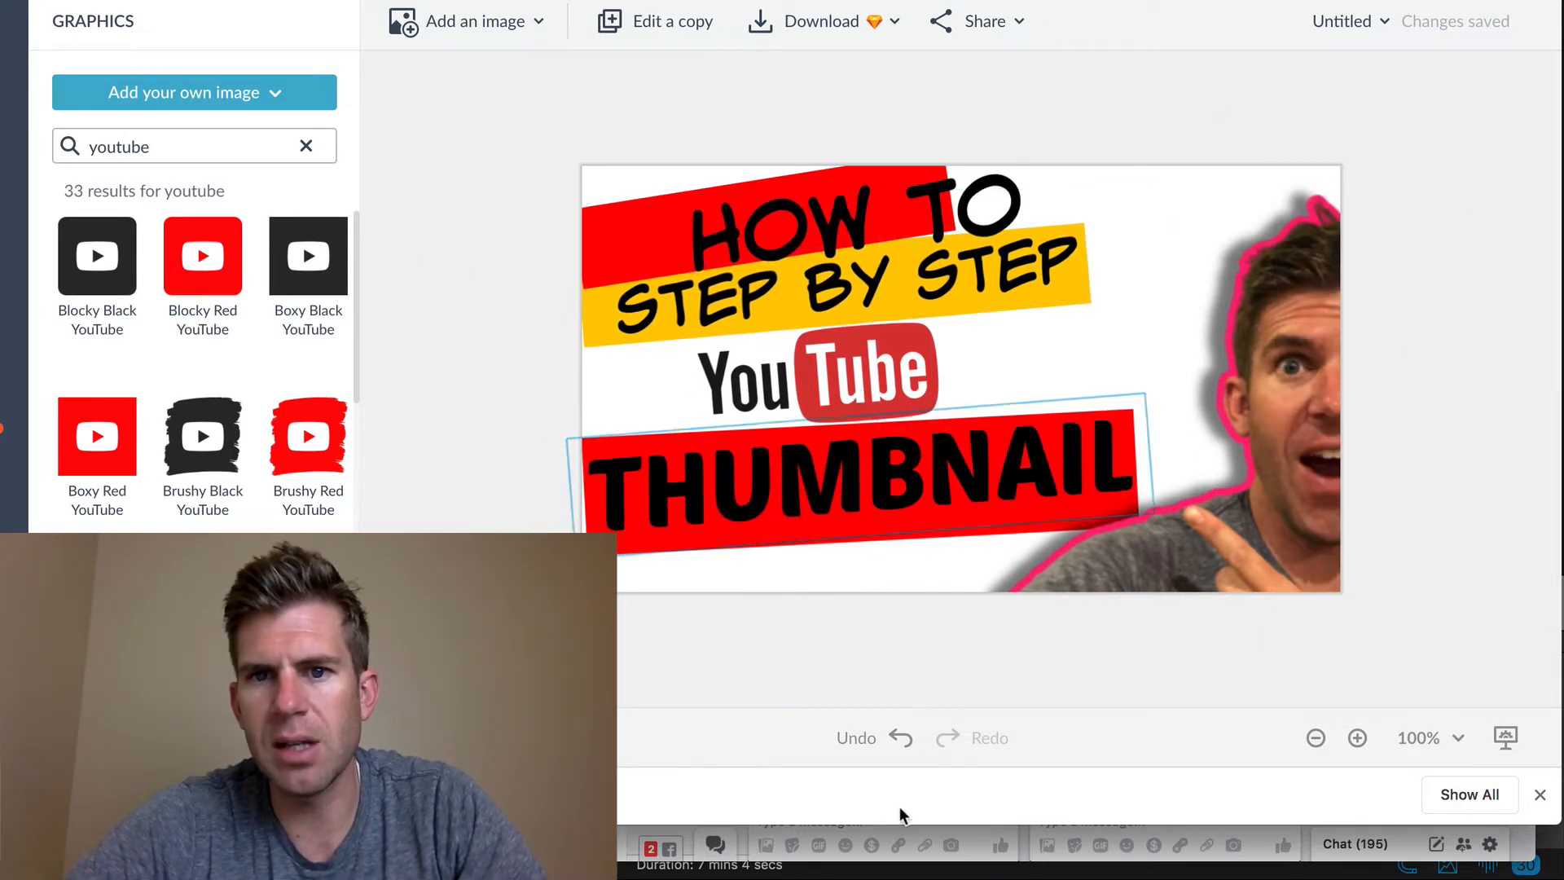
# Step: Move the cutout photo back toward the text and tilt it slightly counterclockwise so the head fills the canvas height
pyautogui.moveTo(1256, 481); pyautogui.dragTo(1172, 474)
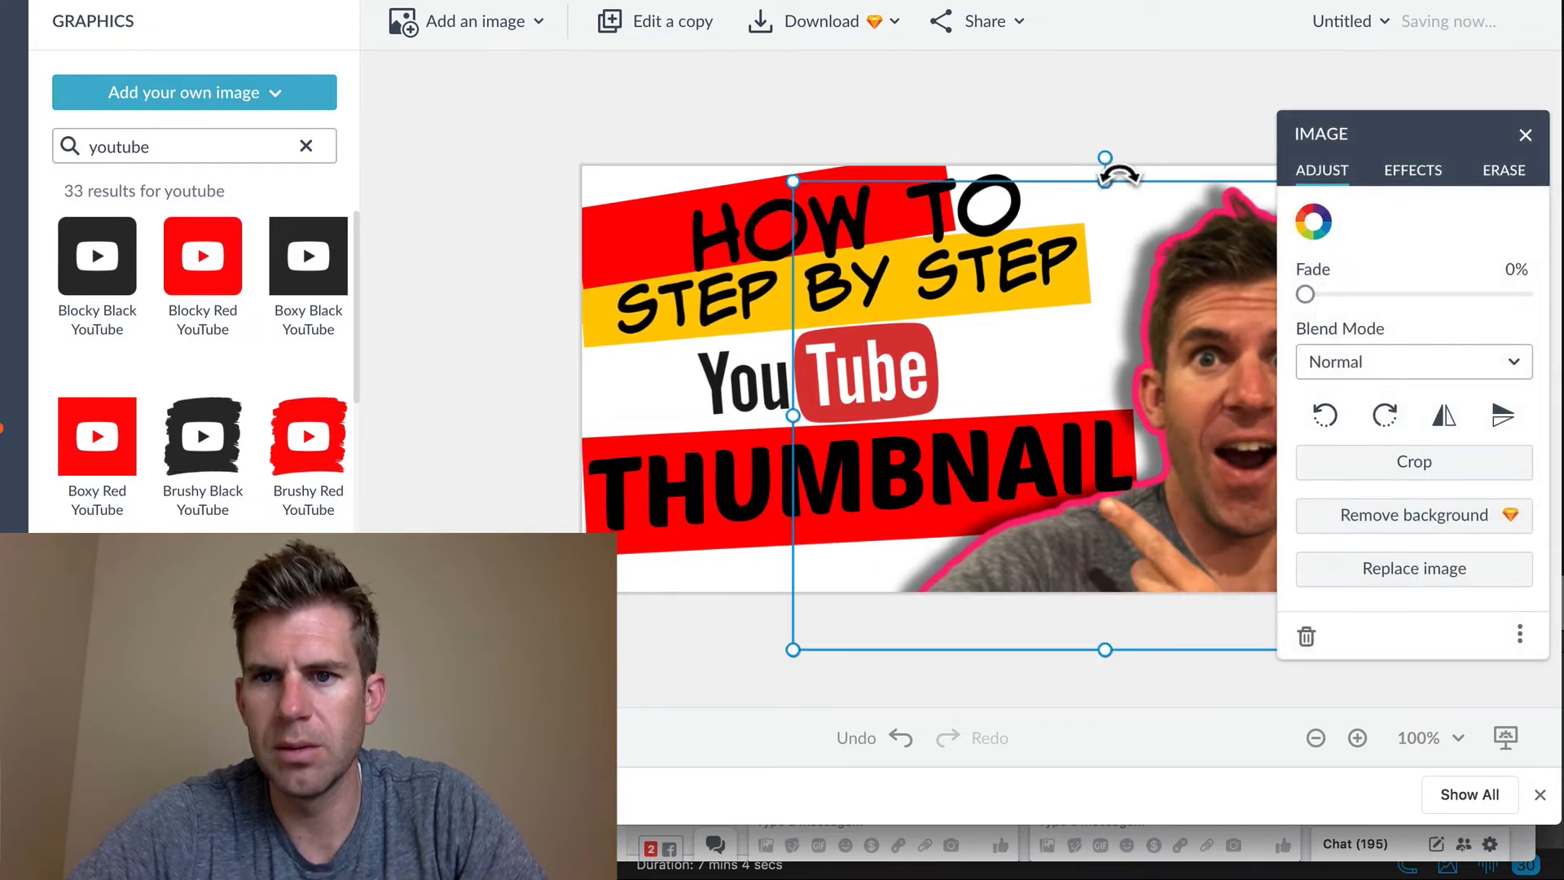
pyautogui.moveTo(1120, 173); pyautogui.dragTo(1073, 163)
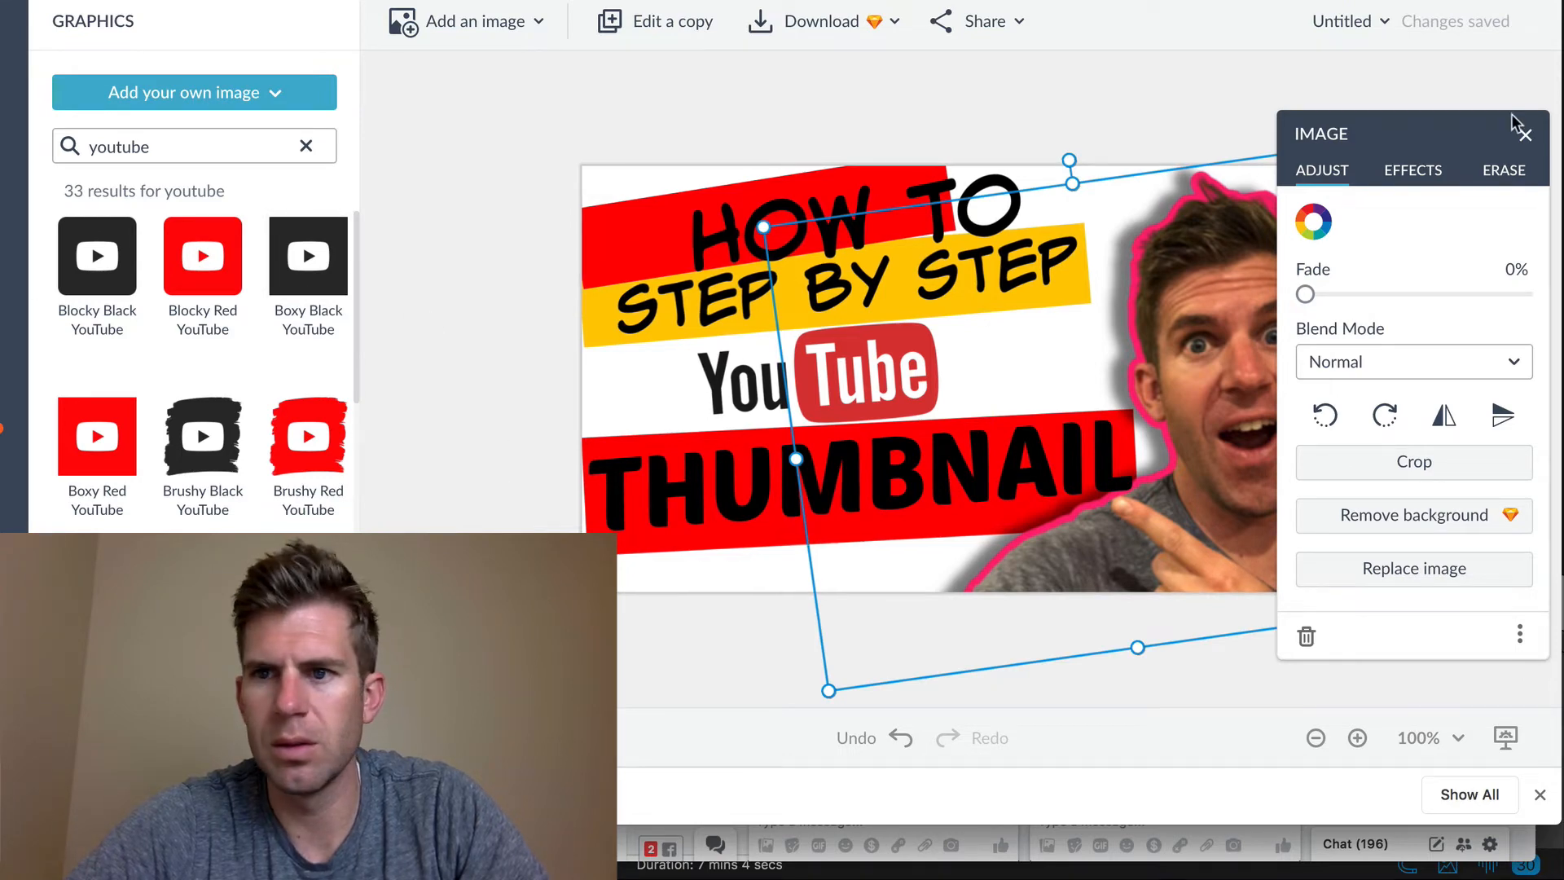
pyautogui.click(1526, 135)
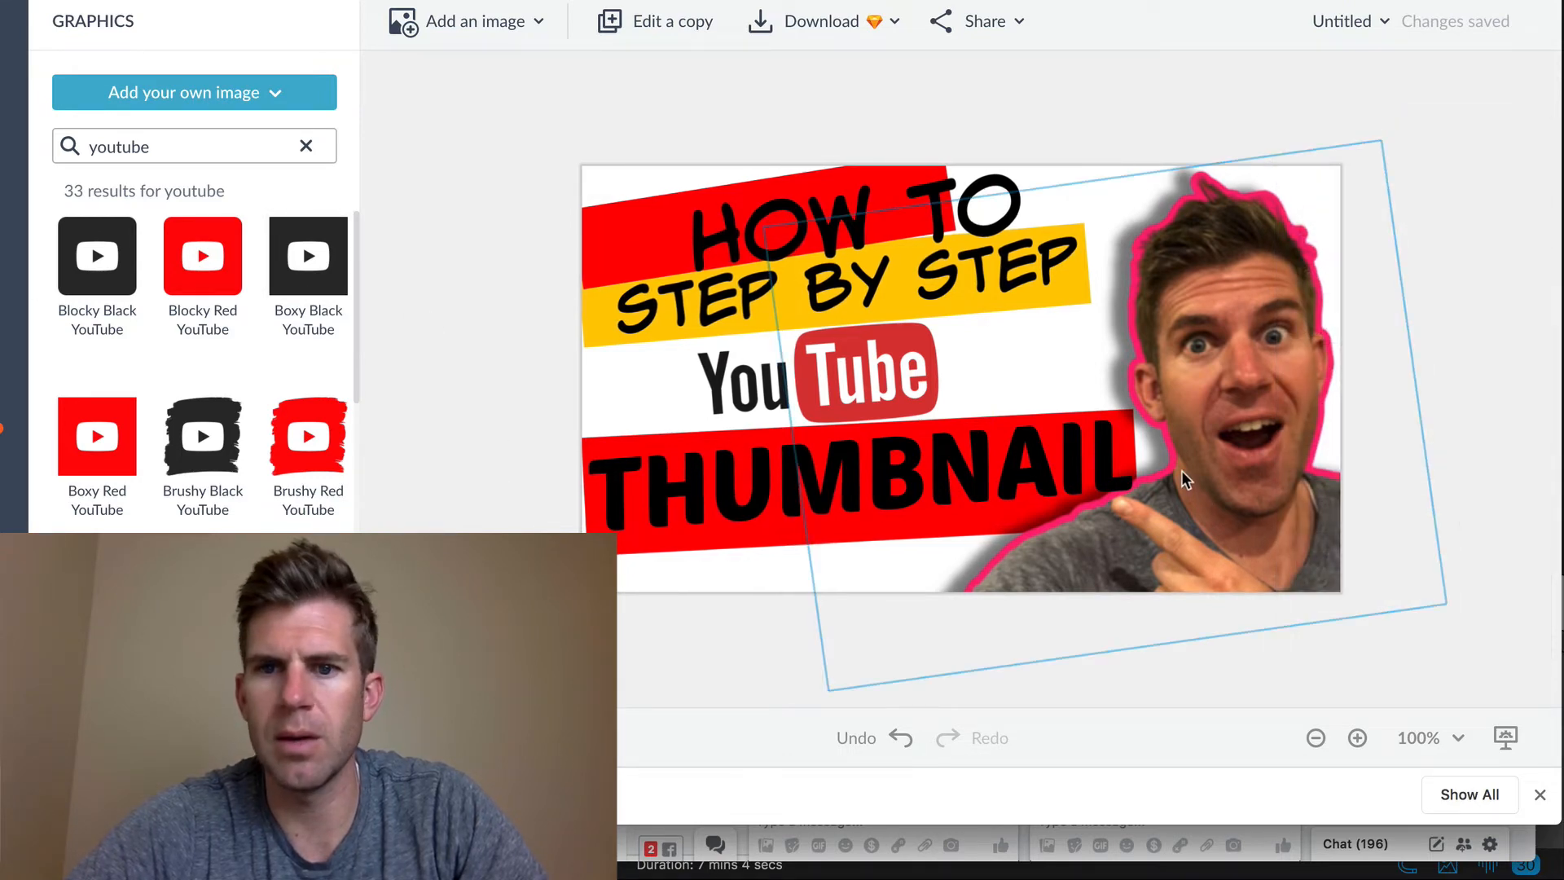
pyautogui.moveTo(1181, 471); pyautogui.dragTo(1160, 448)
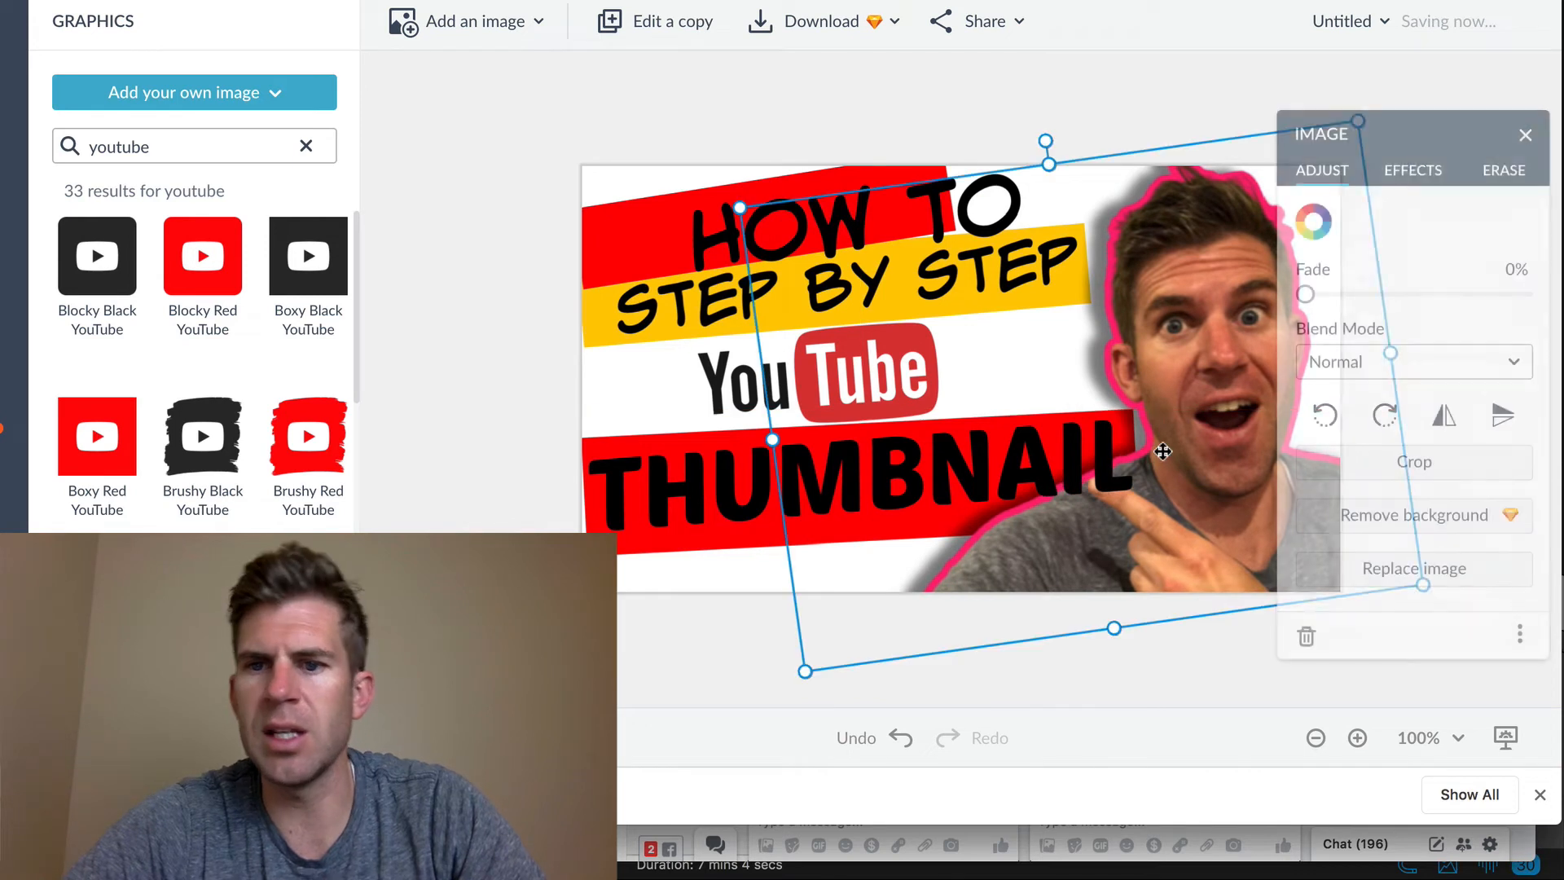
pyautogui.click(1240, 96)
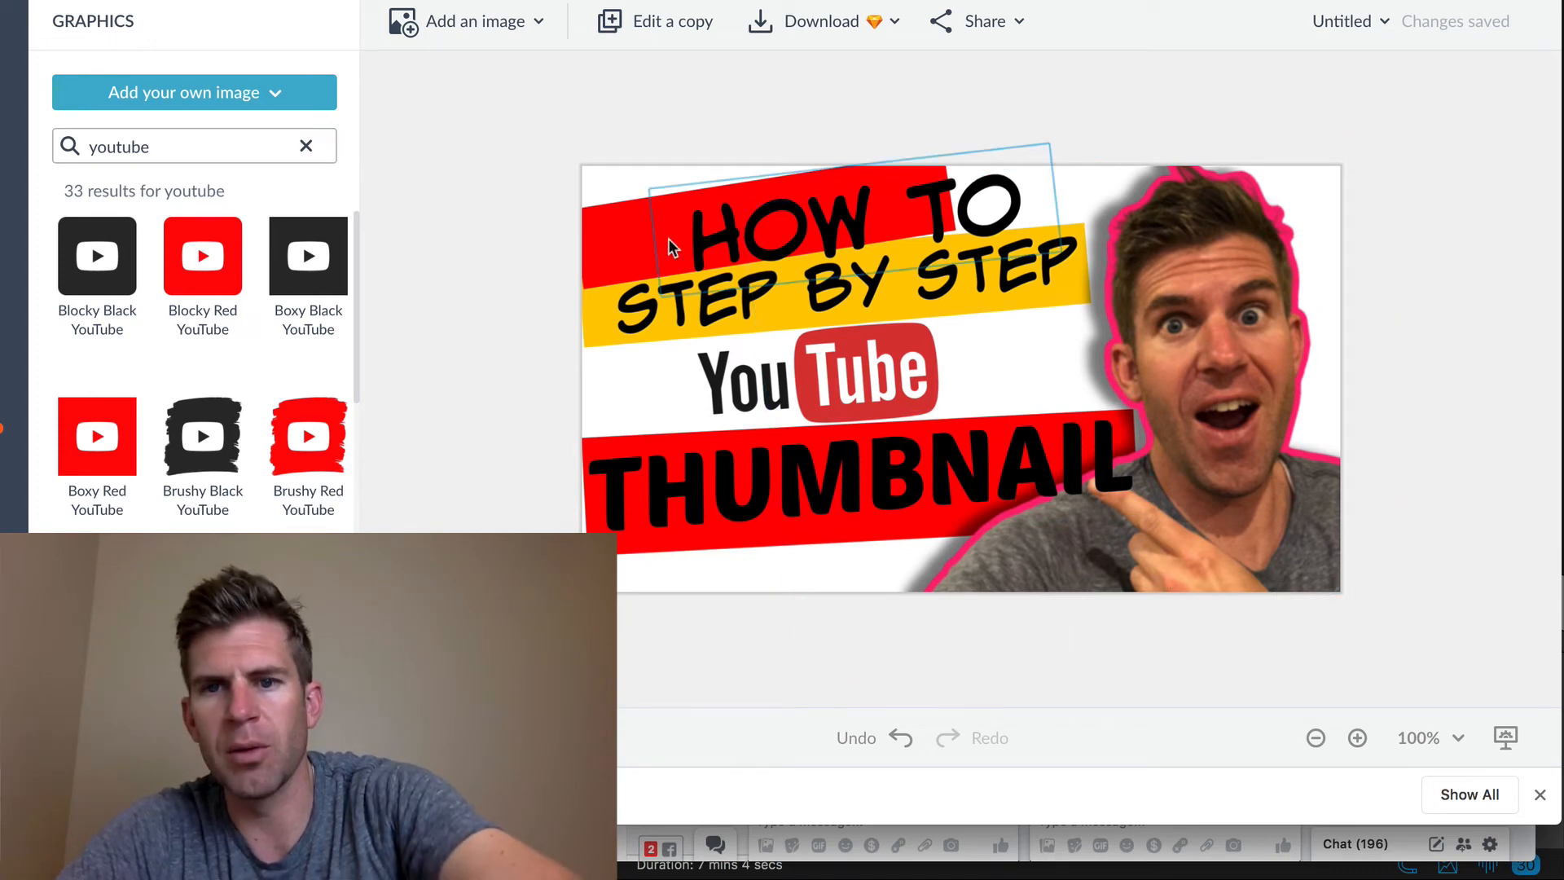
# Step: Lower and slightly enlarge the cutout photo, and reposition and widen the editor window to show the whole canvas
pyautogui.moveTo(1279, 378)
pyautogui.mouseDown()
pyautogui.moveTo(1266, 360)
pyautogui.moveTo(1282, 360)
pyautogui.moveTo(1271, 400)
pyautogui.mouseUp()
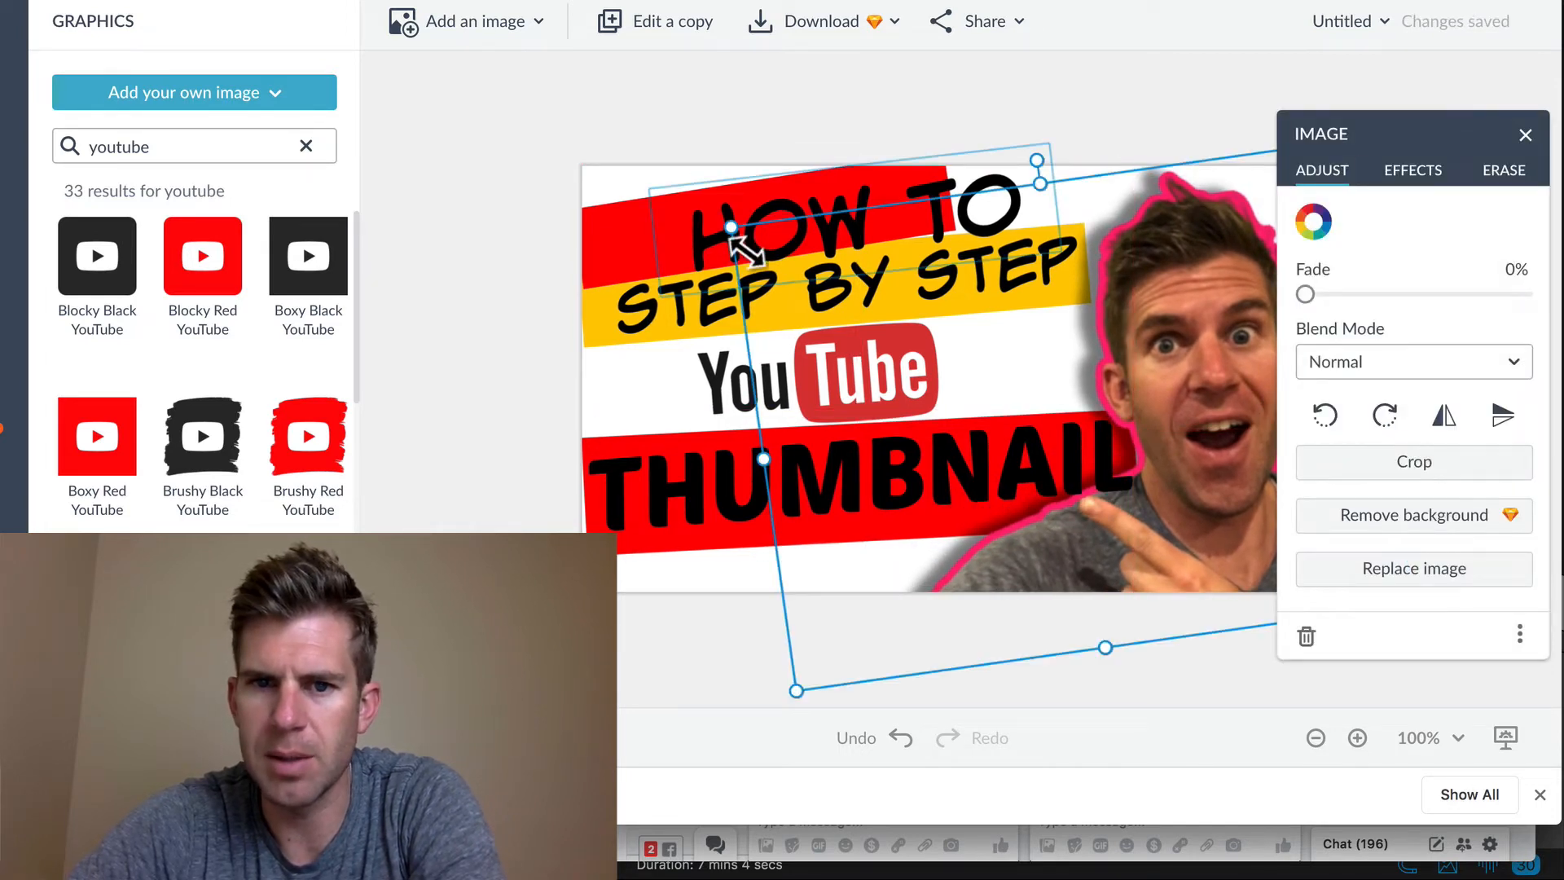
pyautogui.moveTo(743, 249); pyautogui.dragTo(703, 236)
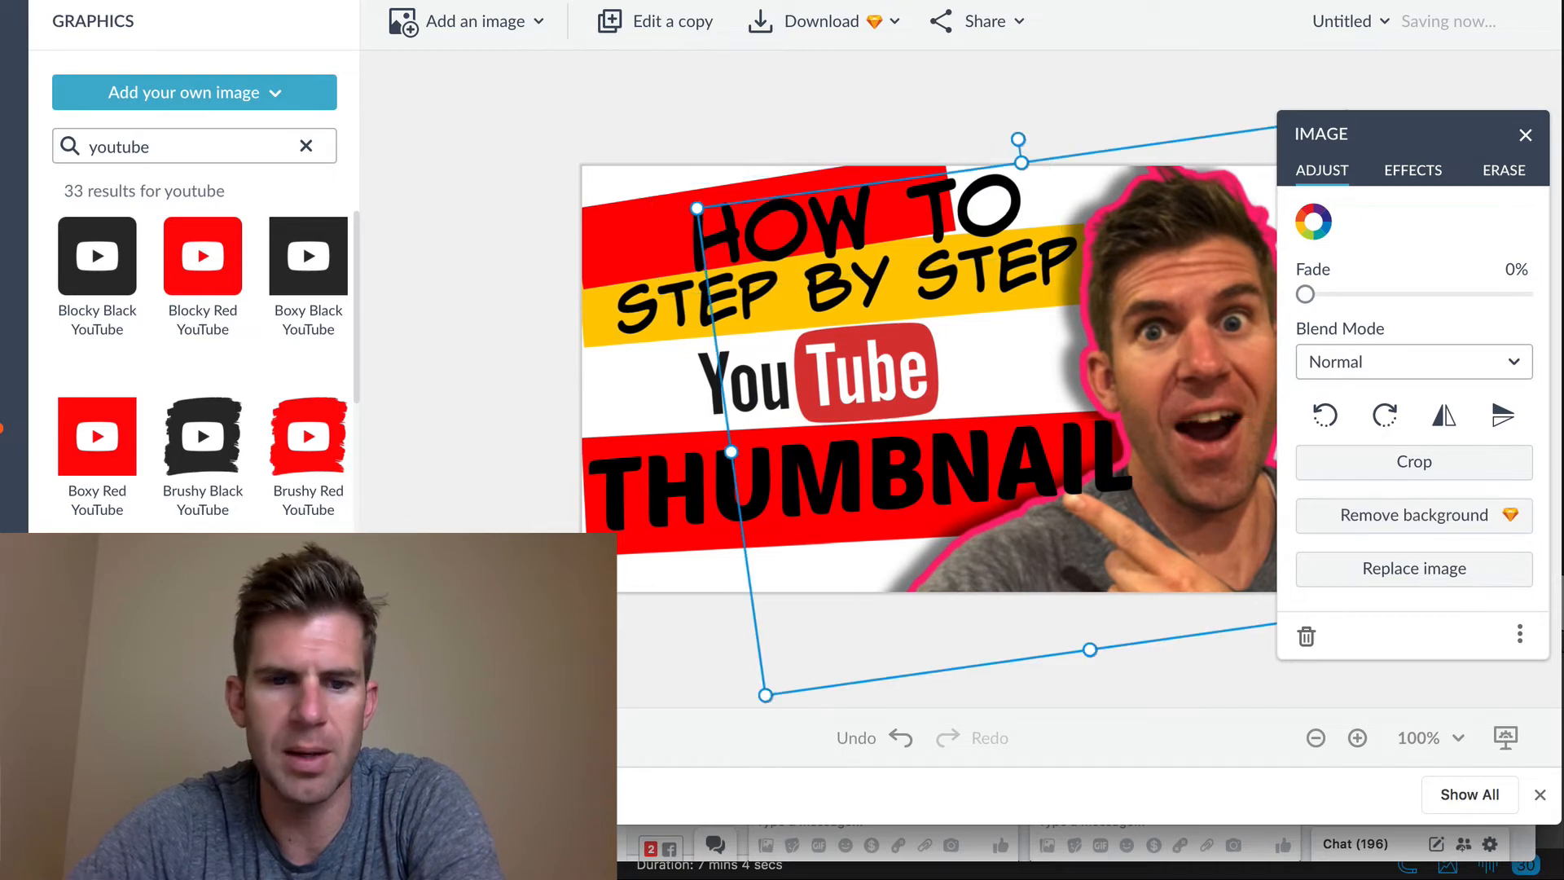
pyautogui.moveTo(562, 2); pyautogui.dragTo(408, 3)
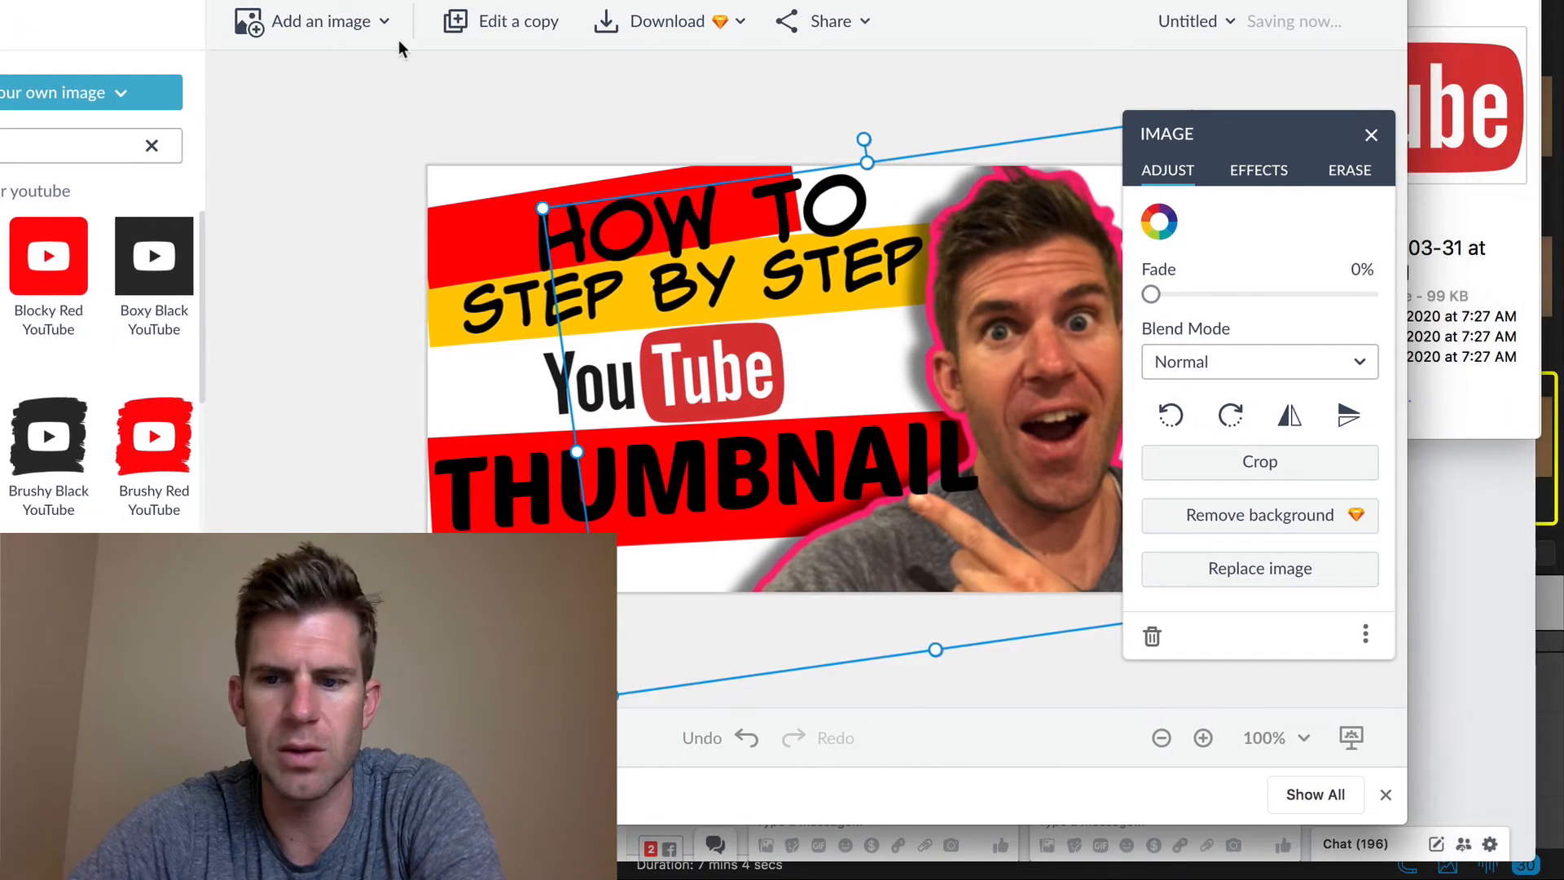
pyautogui.moveTo(1407, 822); pyautogui.dragTo(1509, 821)
pyautogui.click(1369, 136)
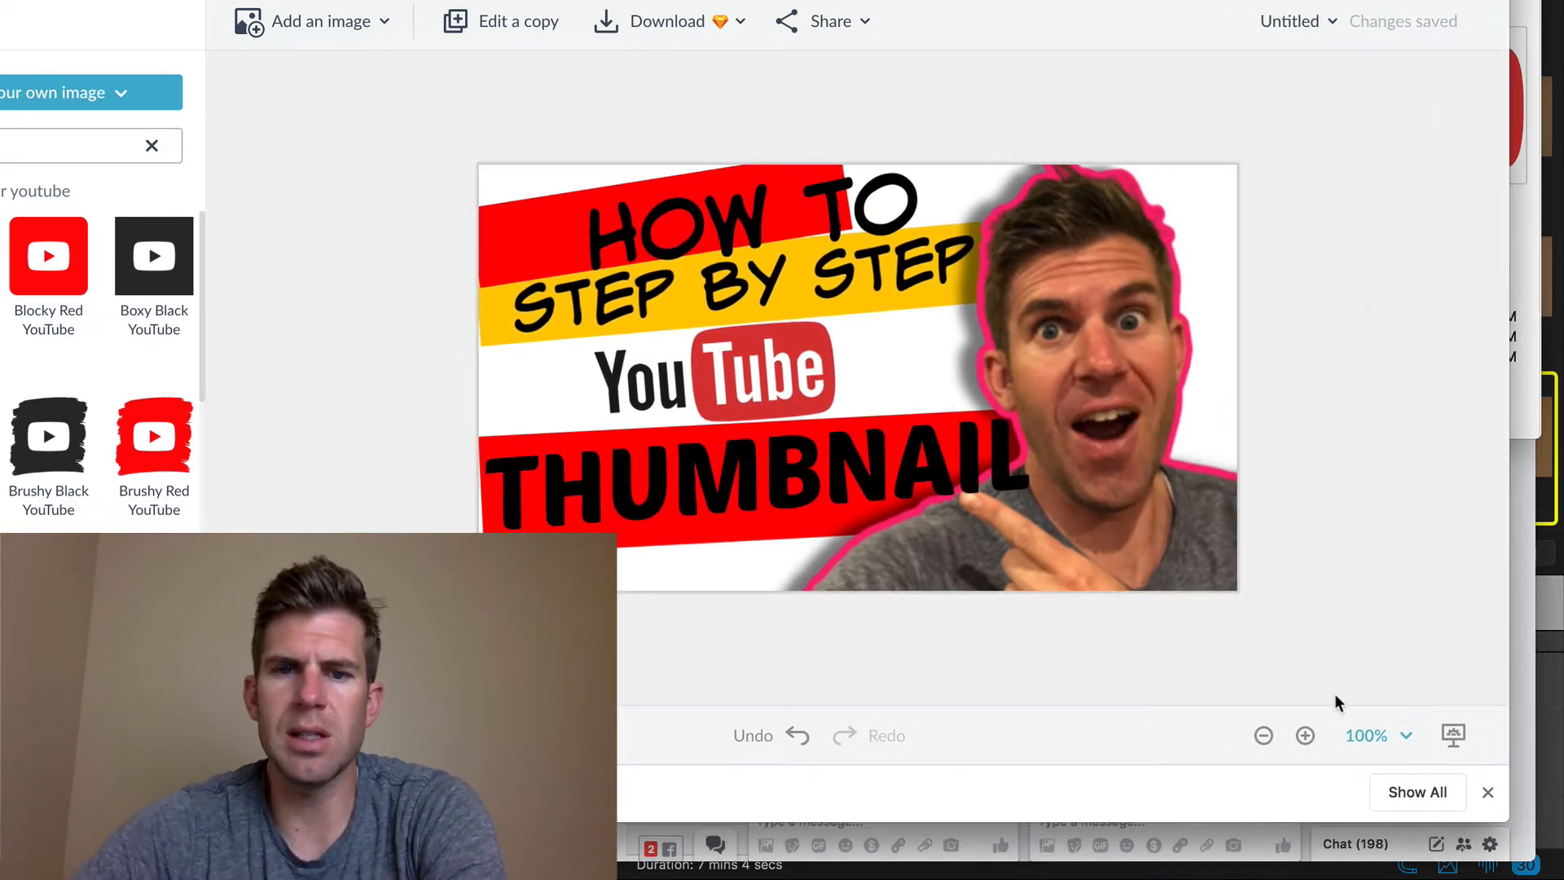
# Step: Move HOW TO left to fit within the top red bar, and shift STEP BY STEP slightly left within the yellow bar
pyautogui.moveTo(720, 210); pyautogui.dragTo(629, 214)
pyautogui.click(1015, 61)
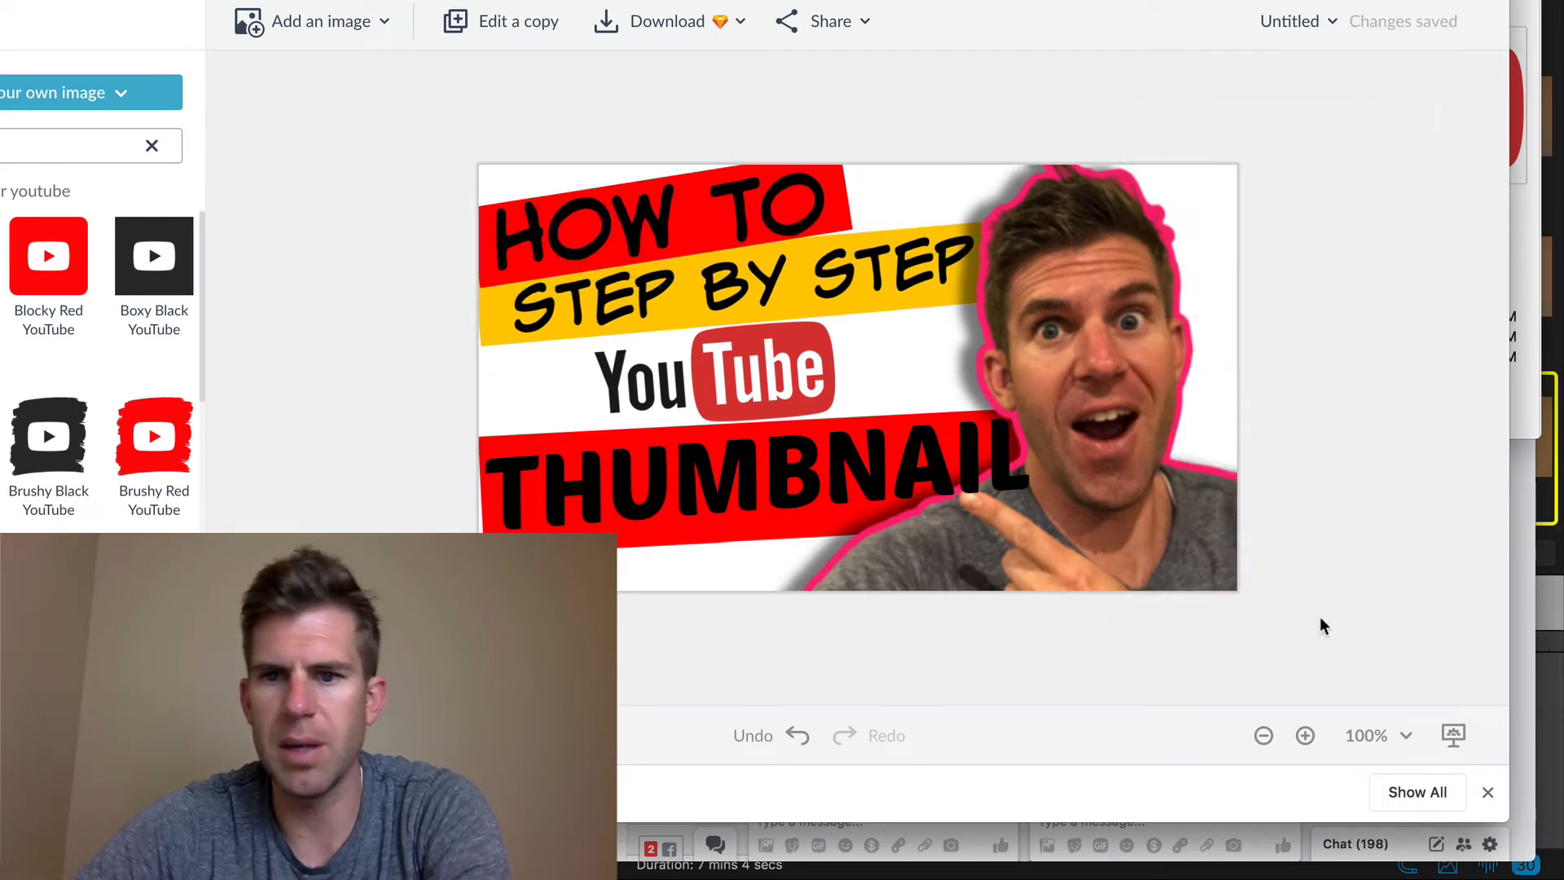
pyautogui.moveTo(686, 269); pyautogui.dragTo(684, 274)
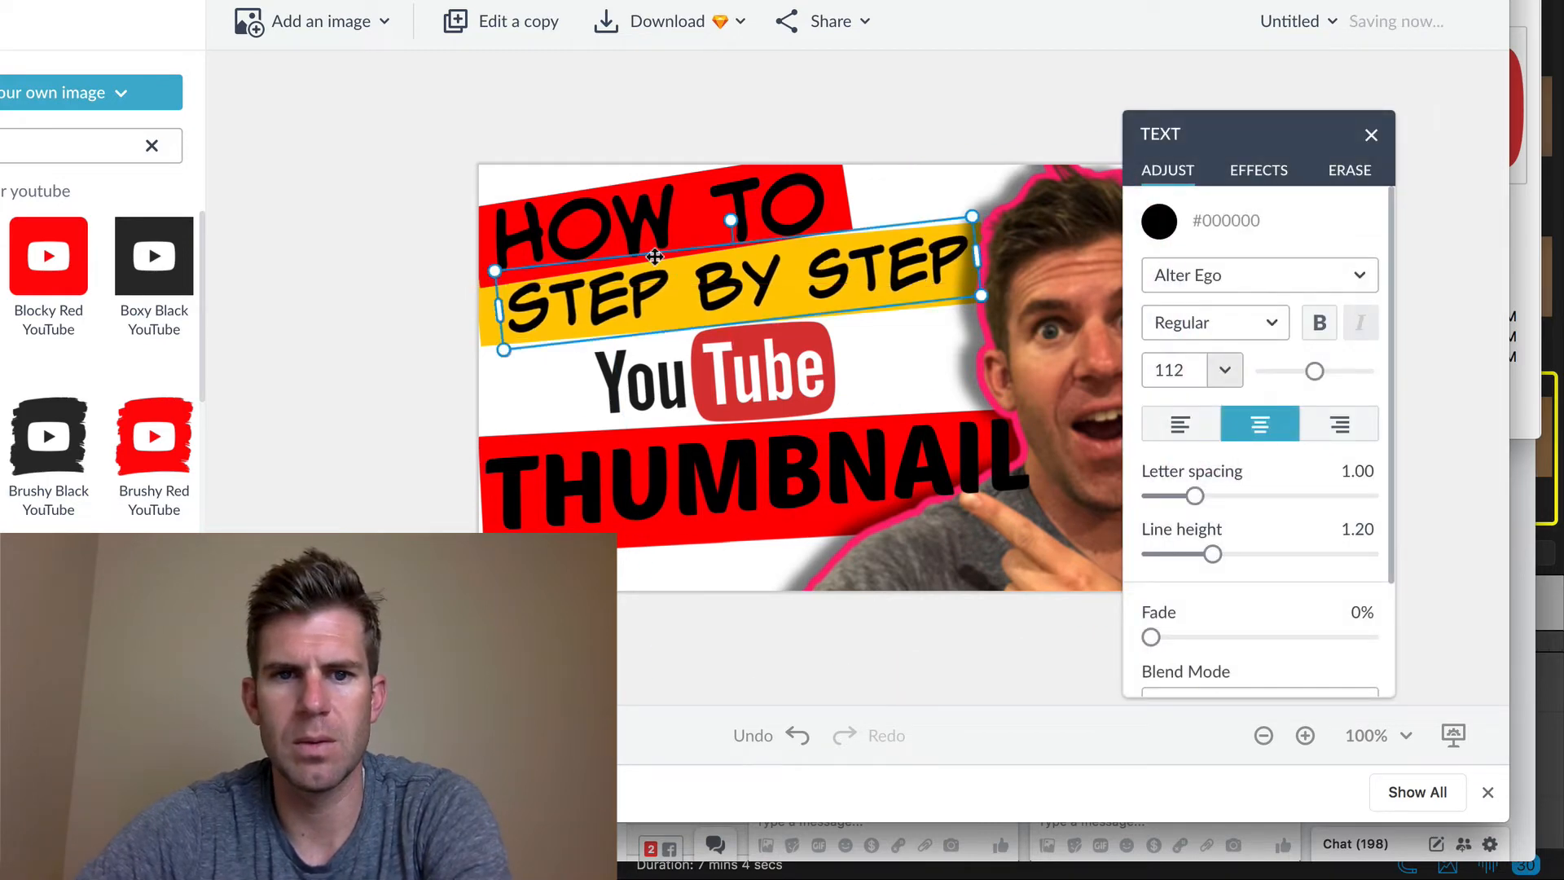
pyautogui.click(483, 90)
pyautogui.click(486, 329)
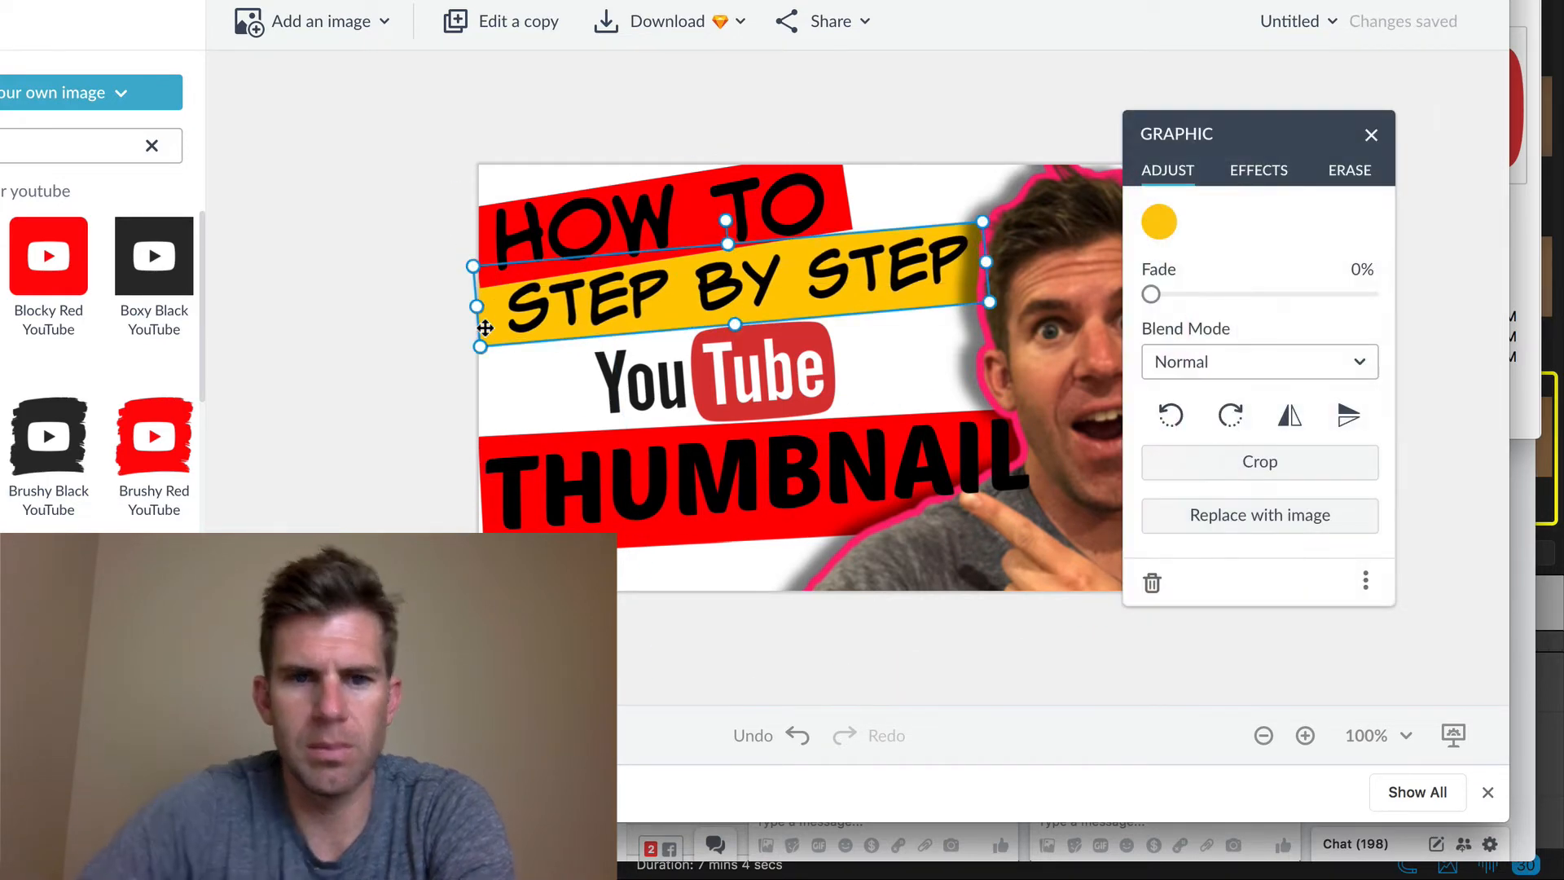
pyautogui.click(393, 192)
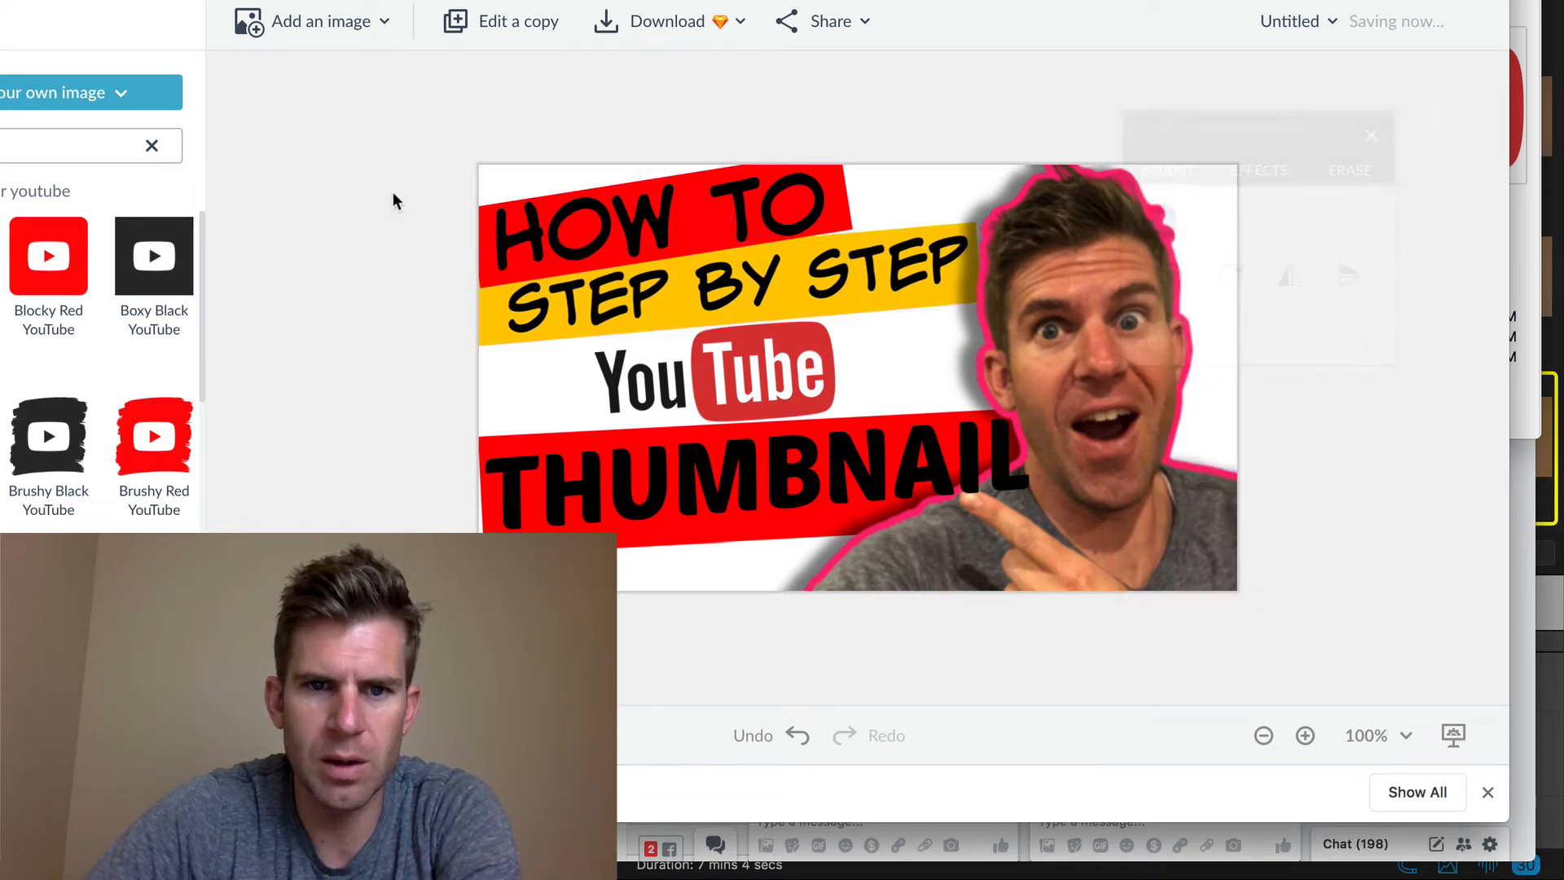
# Step: Try to nudge the HOW TO text sideways within the top red bar
pyautogui.click(473, 217)
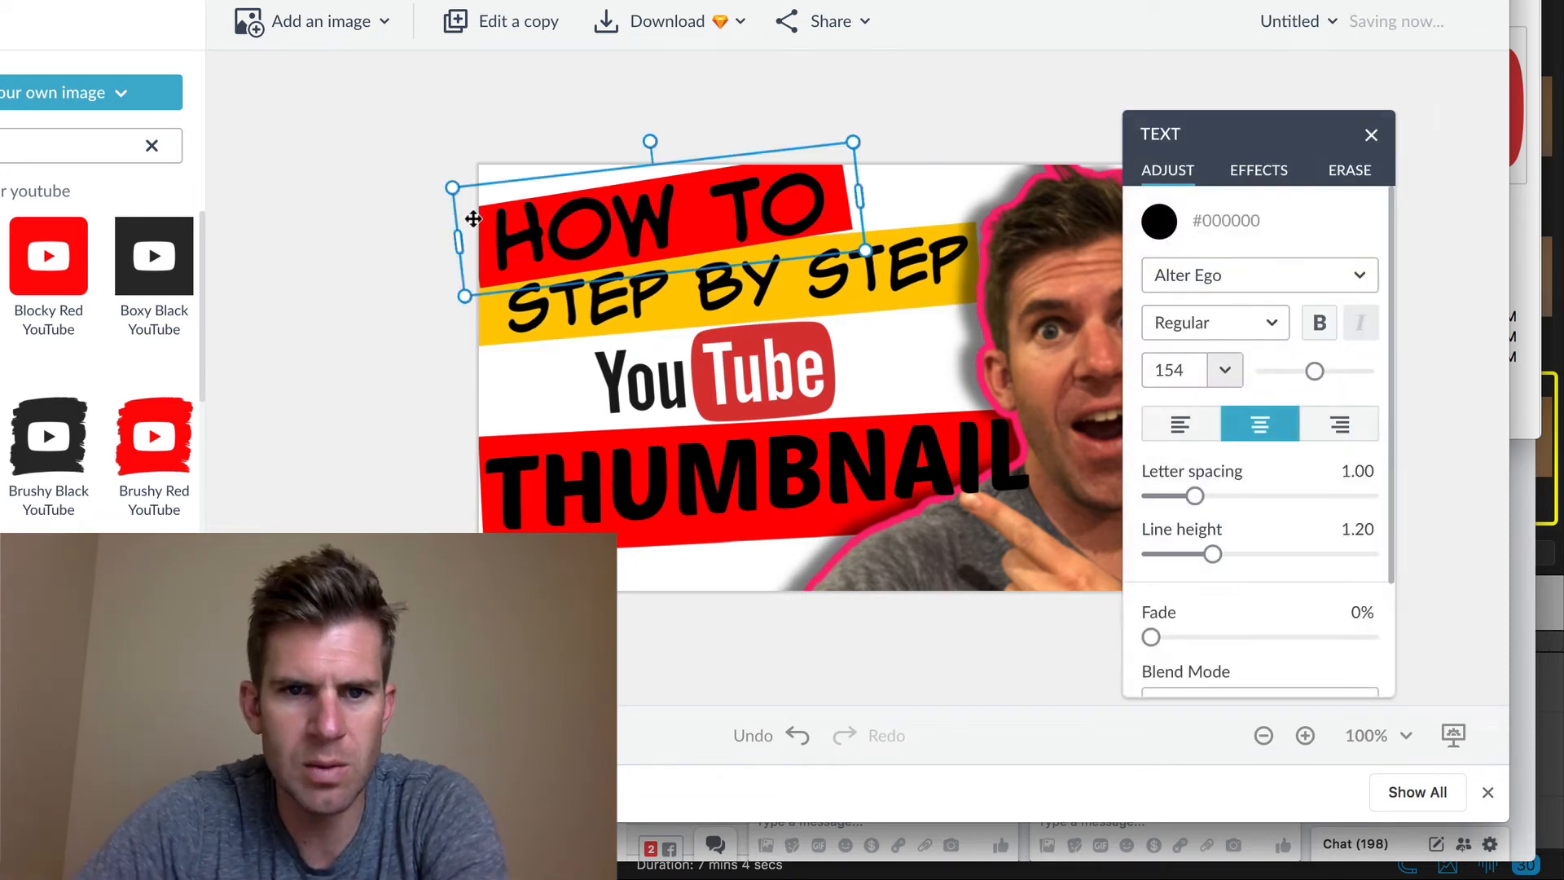
pyautogui.press('Right')
pyautogui.press('Right')
pyautogui.press('Right')
pyautogui.press('Right')
pyautogui.press('Right')
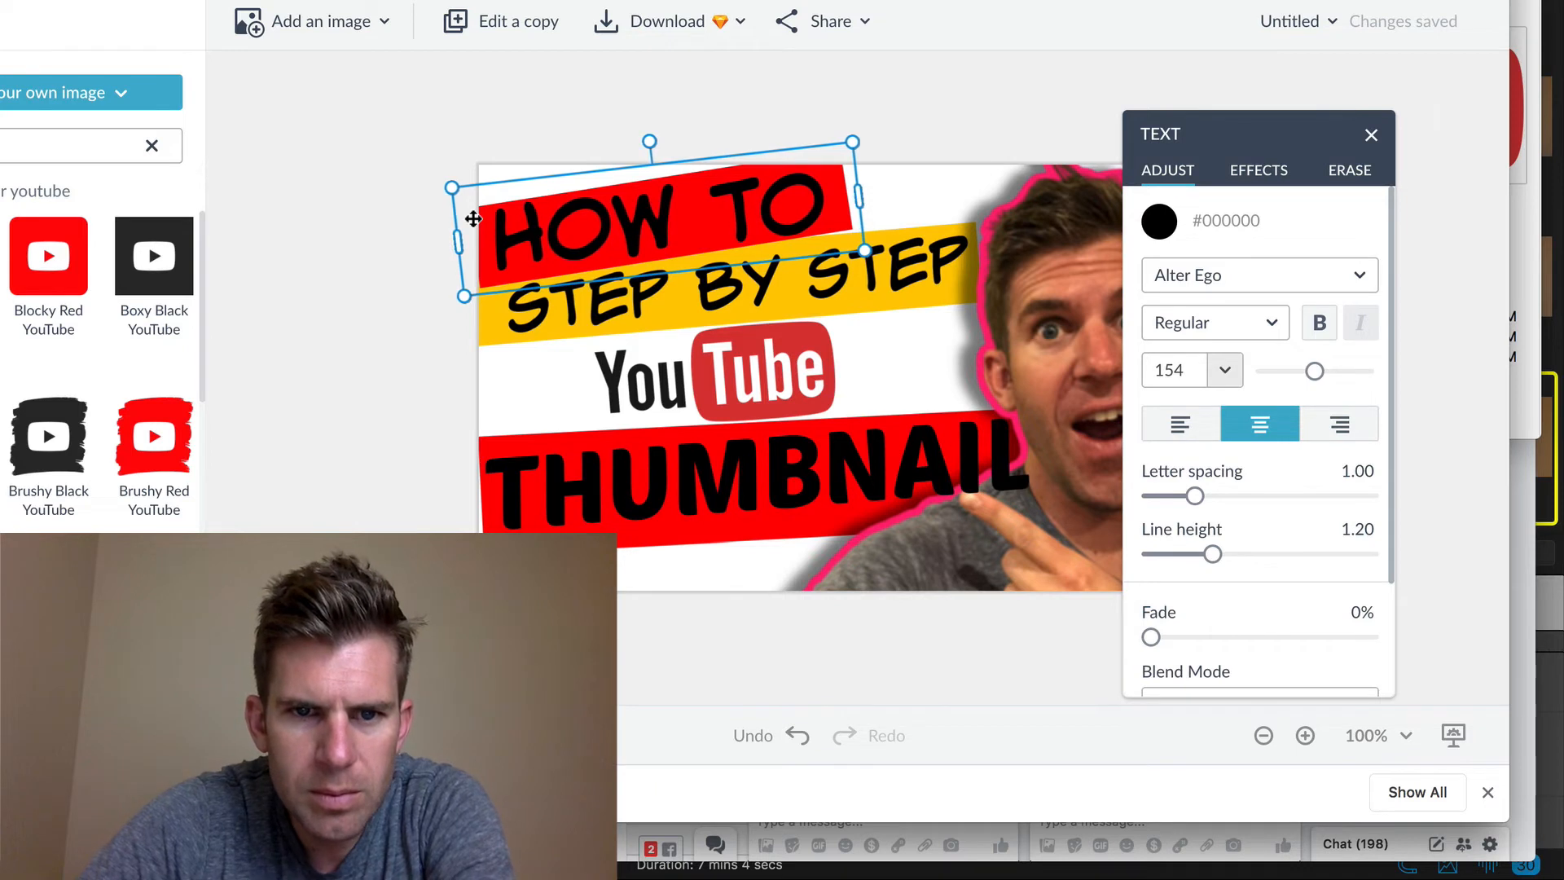
# Step: Move HOW TO aside to shift the top red bar slightly left and down, and place HOW TO back on the bar
pyautogui.moveTo(474, 218); pyautogui.dragTo(579, 194)
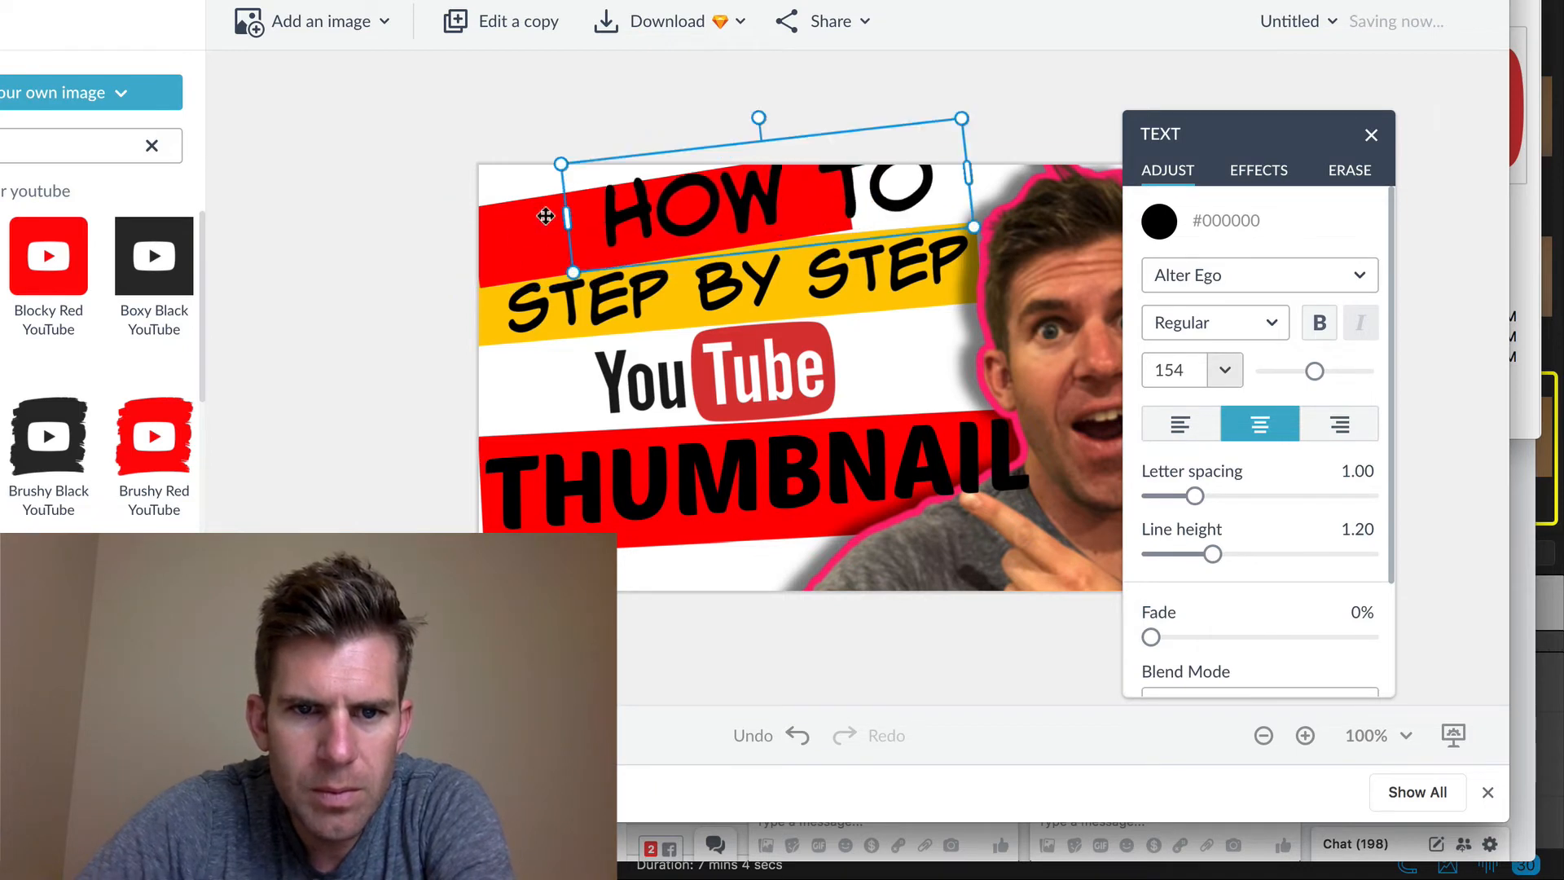
pyautogui.click(503, 252)
pyautogui.moveTo(502, 252); pyautogui.dragTo(500, 255)
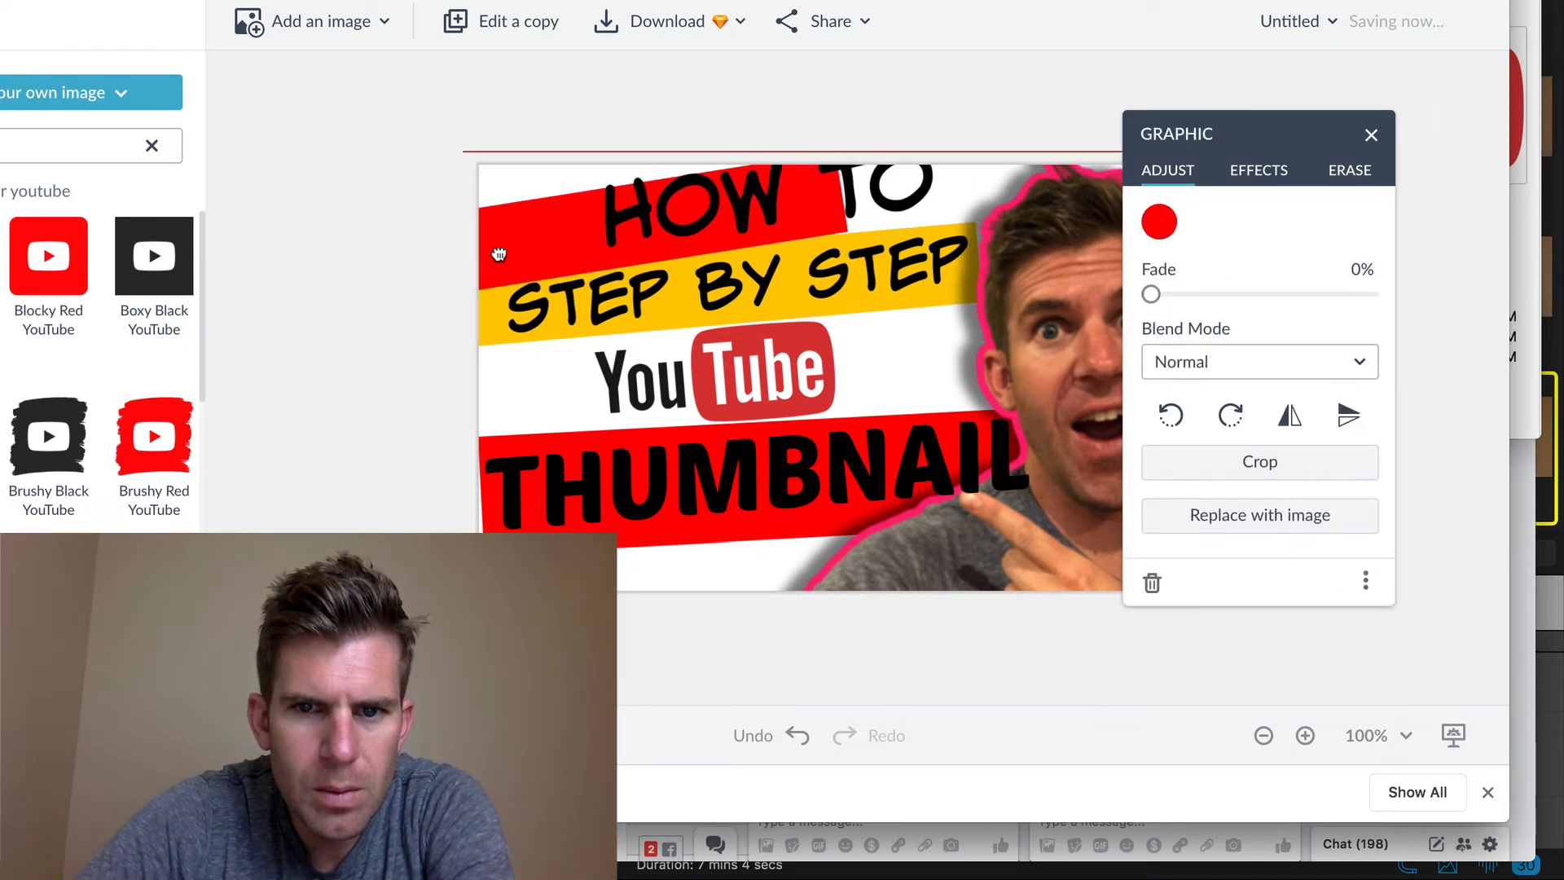
pyautogui.doubleClick(500, 255)
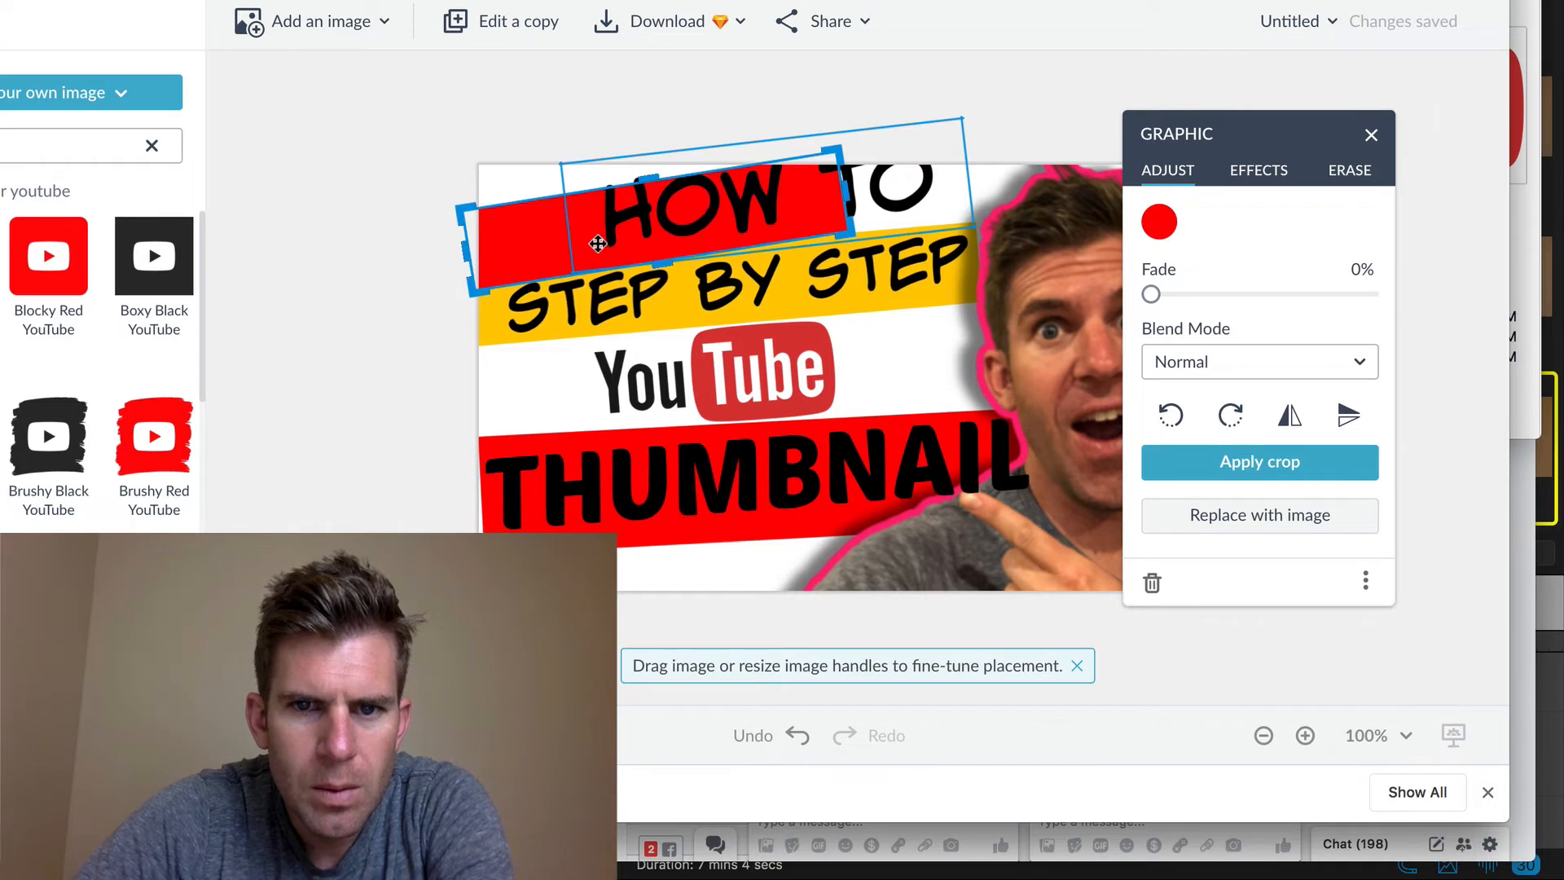
pyautogui.click(423, 129)
pyautogui.moveTo(707, 226); pyautogui.dragTo(601, 248)
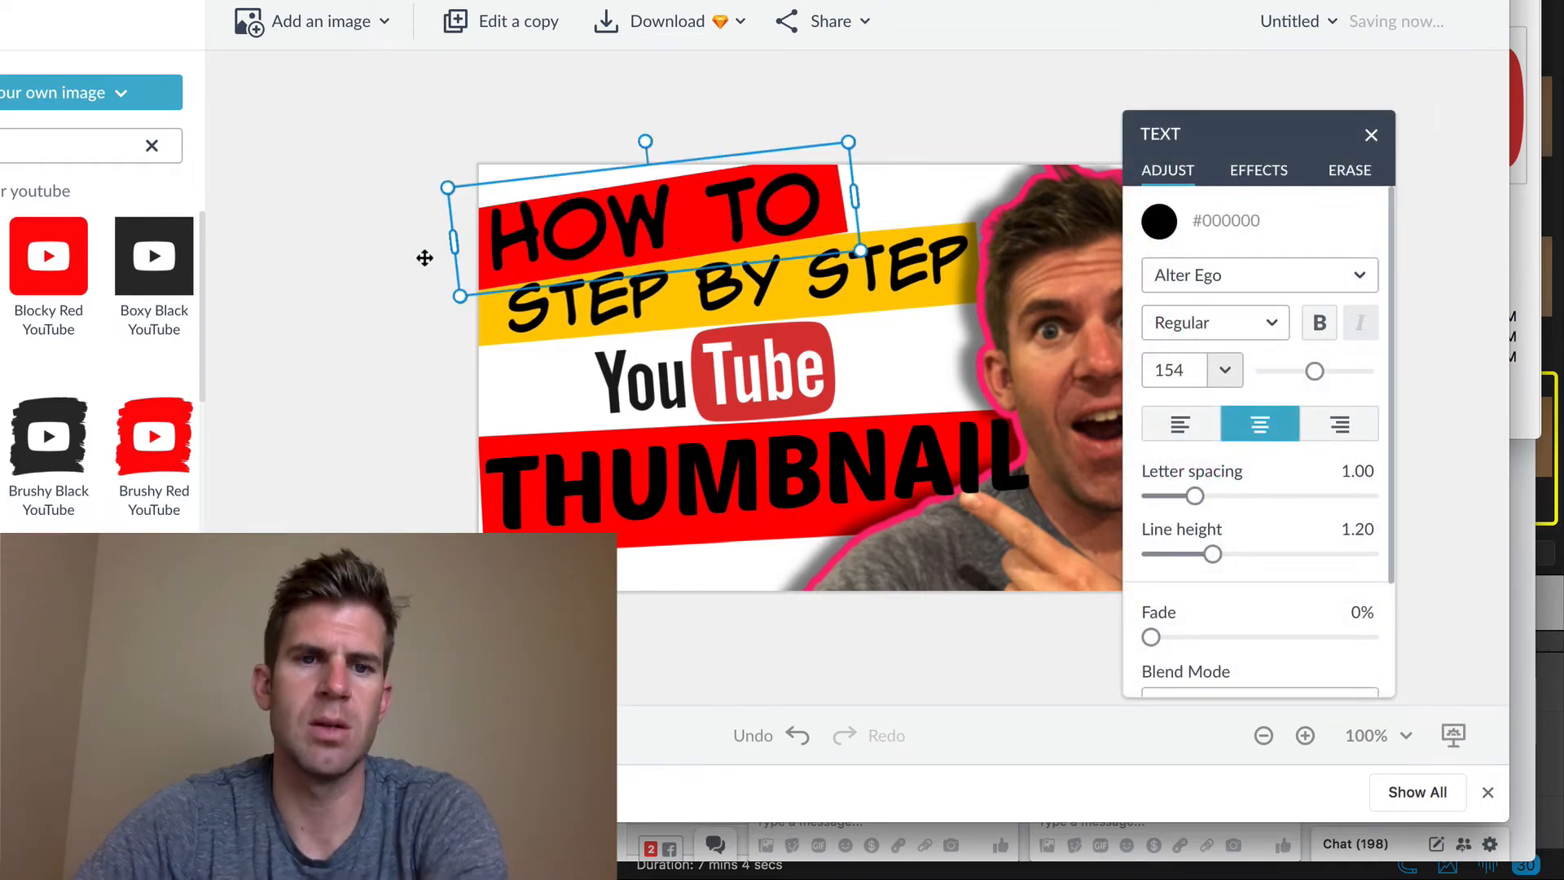
pyautogui.click(395, 256)
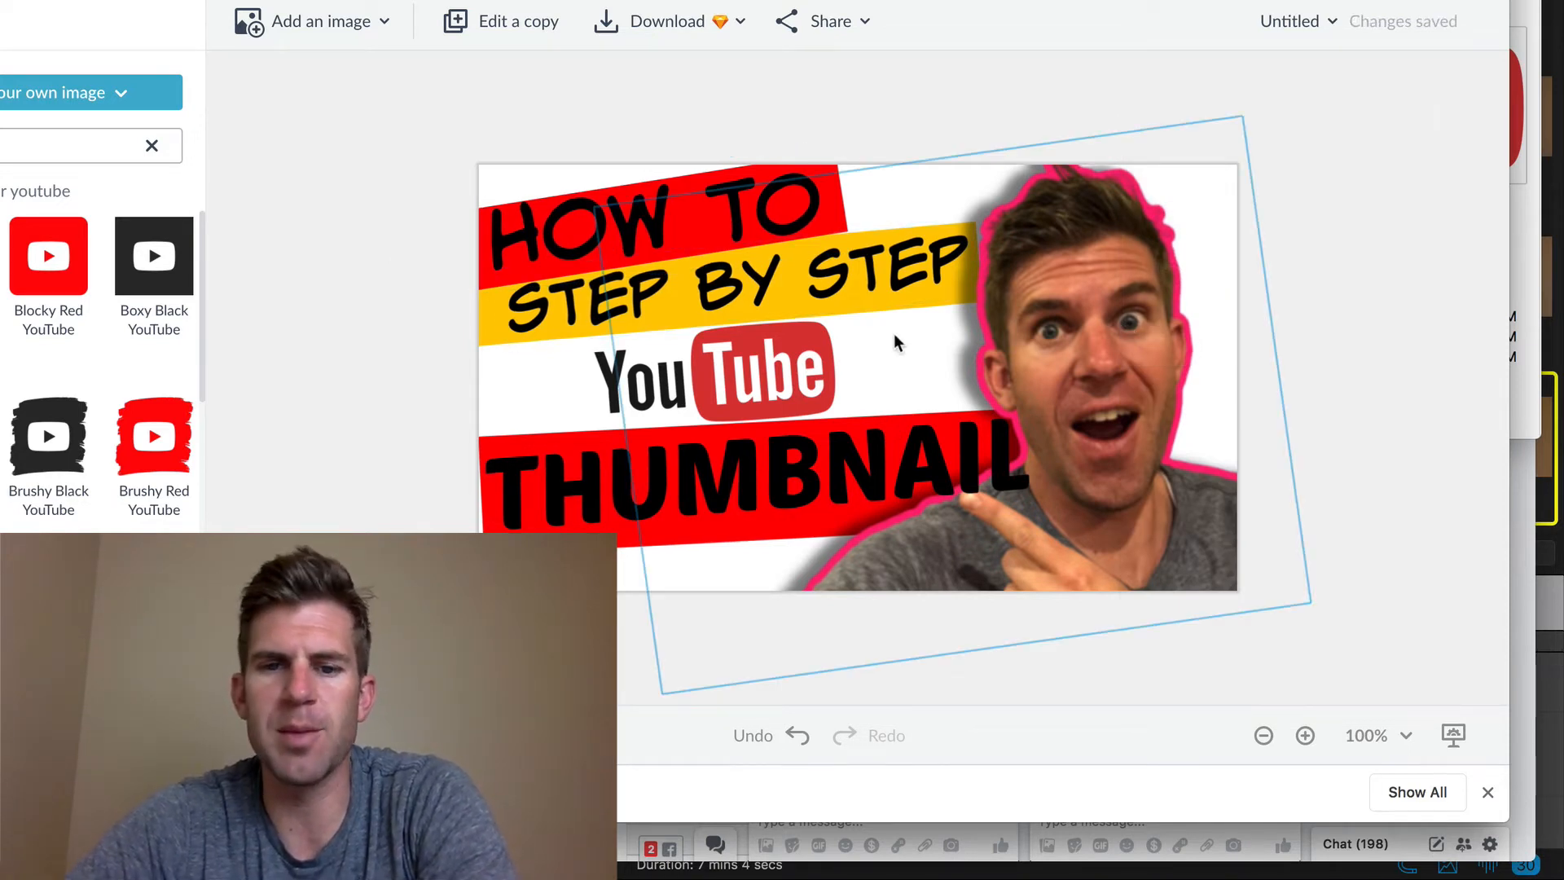
# Step: Change the color of the THUMBNAIL text to white (#FFFFFF)
pyautogui.click(604, 497)
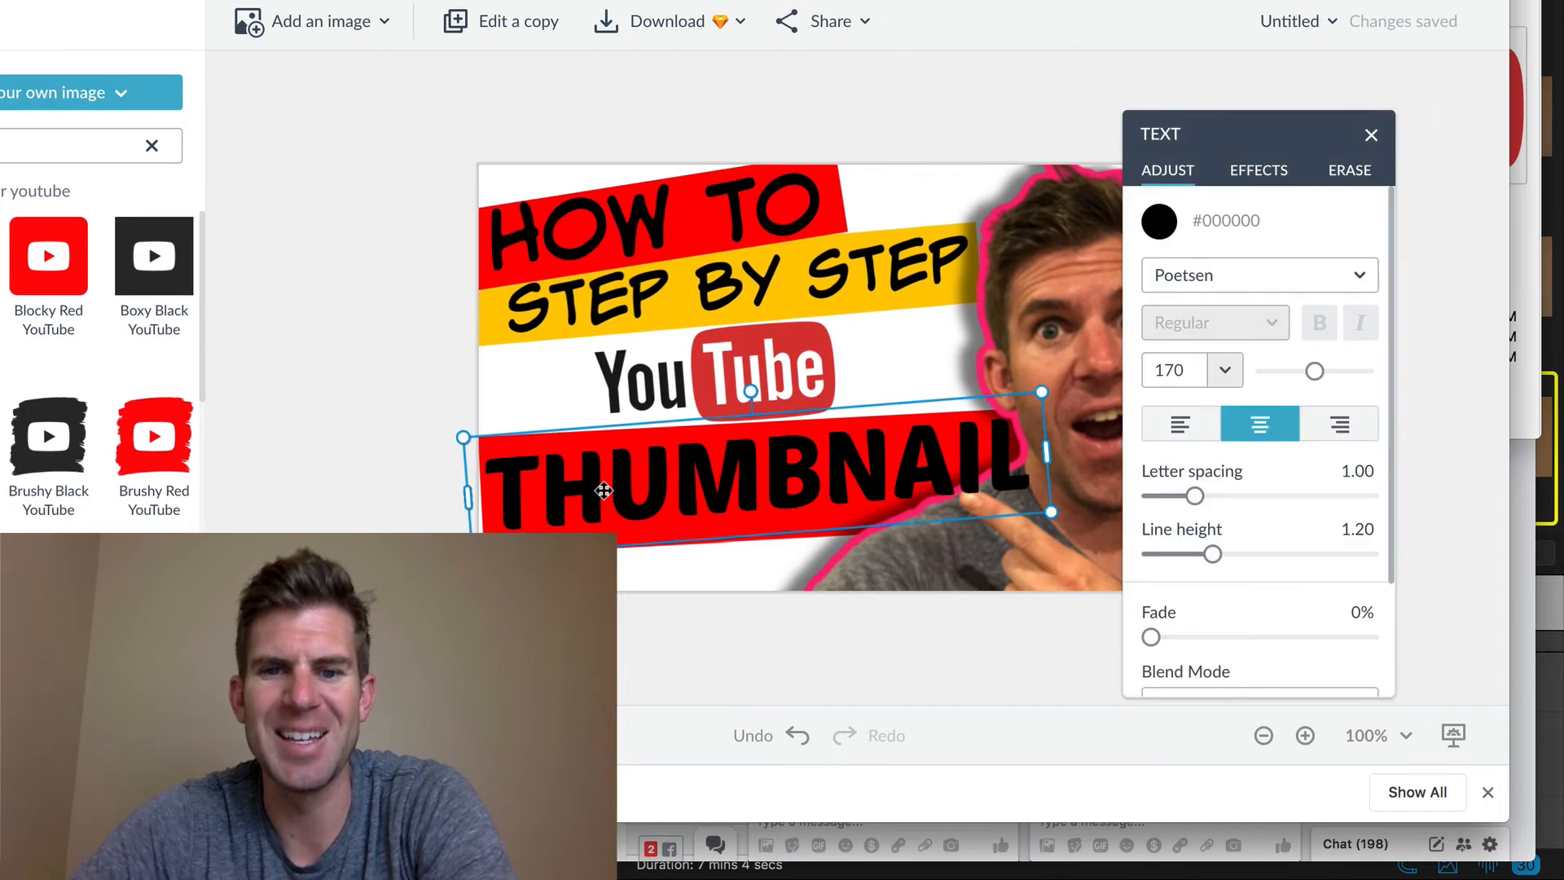
pyautogui.click(1155, 243)
pyautogui.moveTo(1287, 322); pyautogui.dragTo(1155, 271)
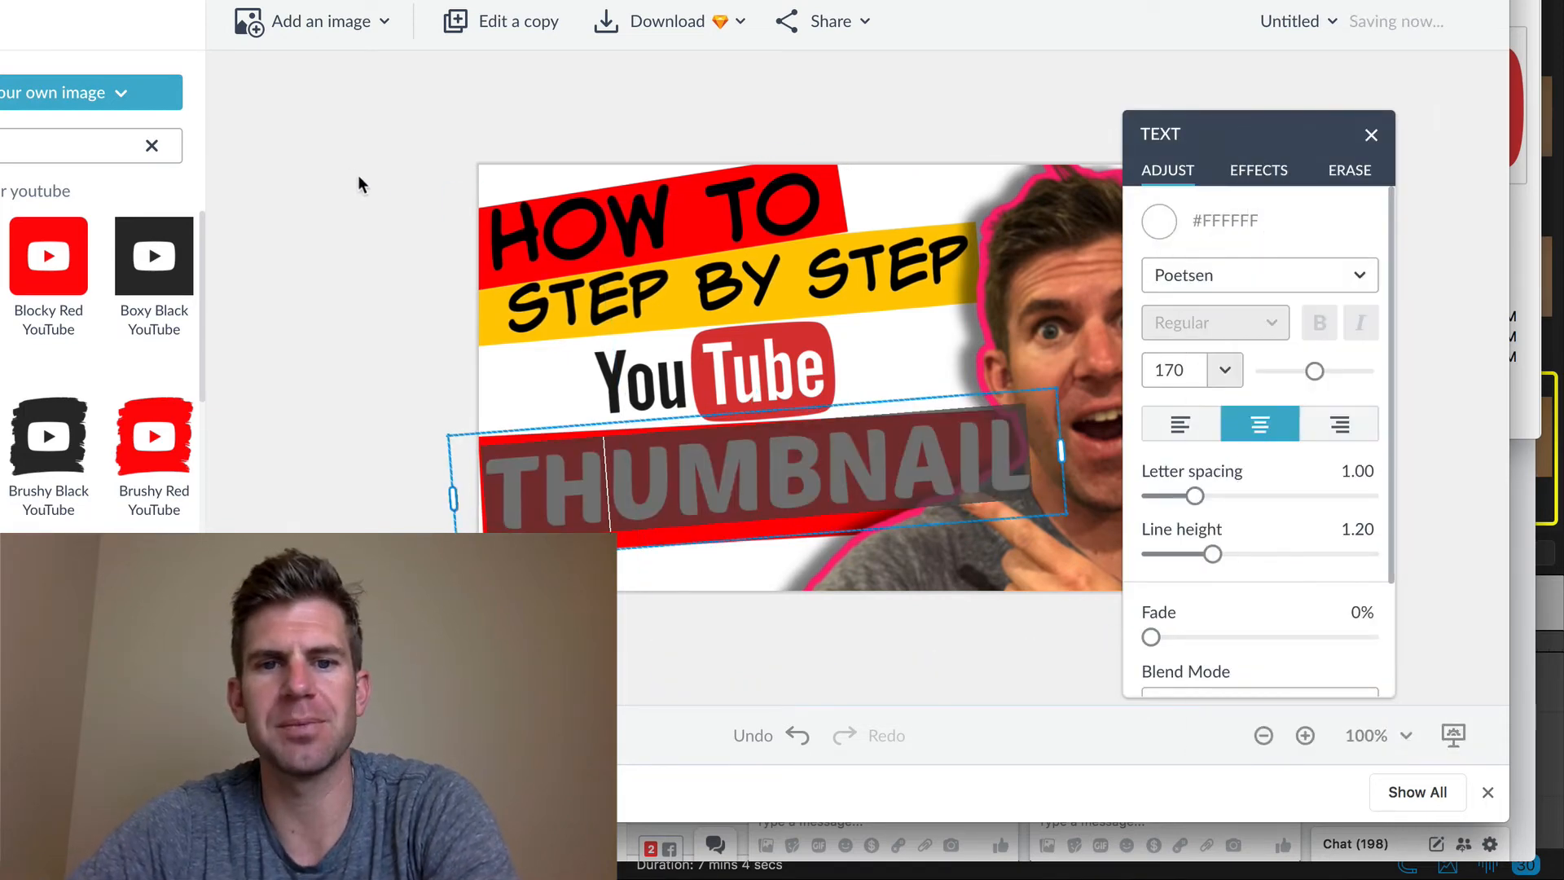
pyautogui.click(1037, 77)
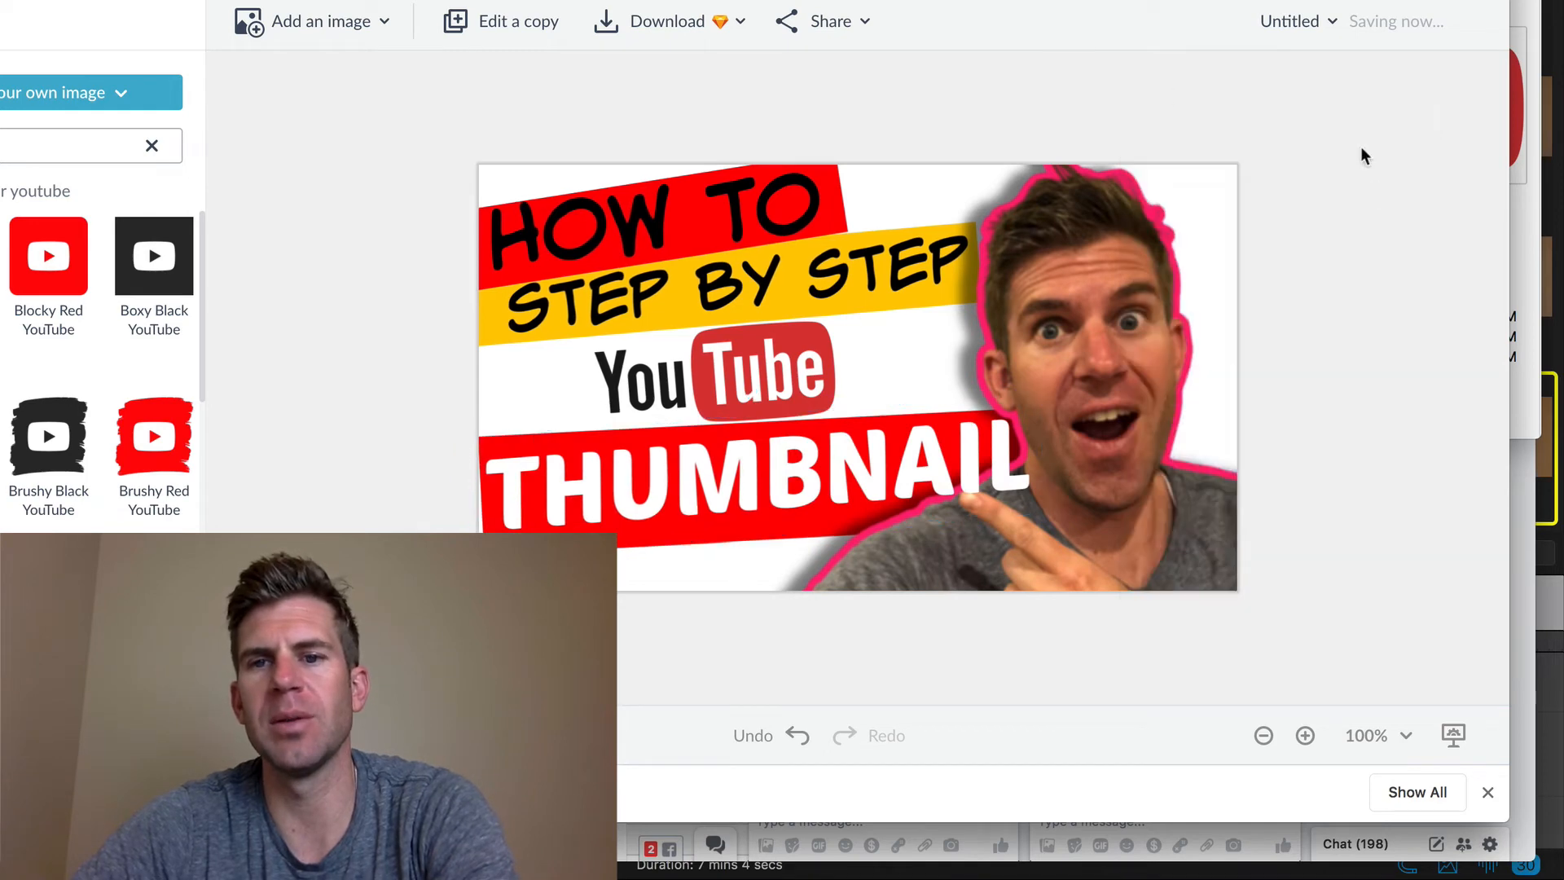
# Step: Shift the cutout photo slightly right, and create an editable copy of the design named Untitled copy
pyautogui.moveTo(1109, 467); pyautogui.dragTo(1132, 468)
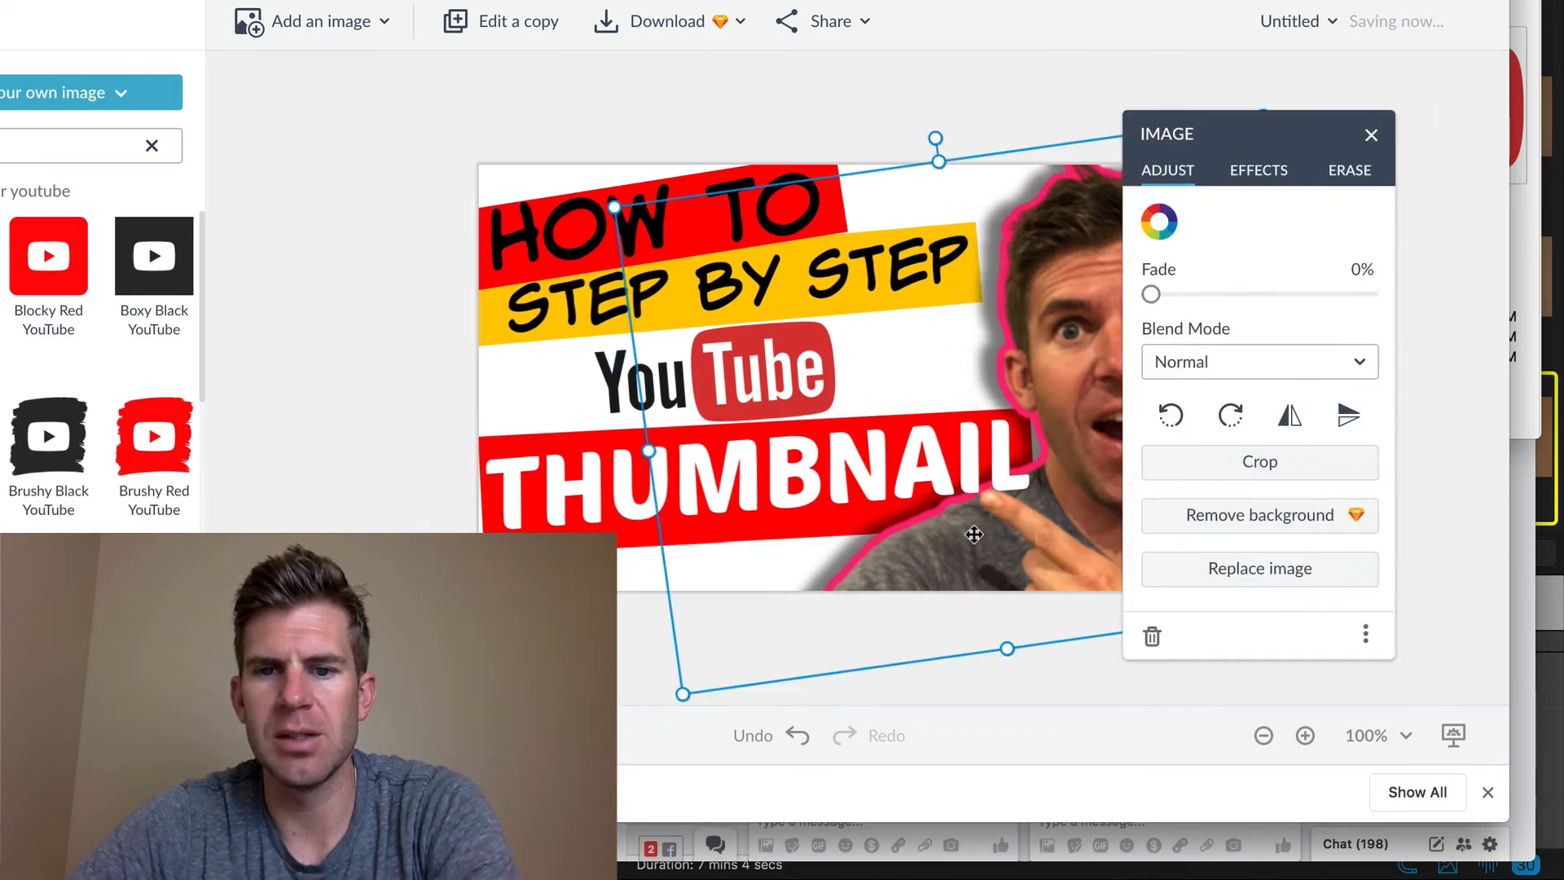
pyautogui.click(367, 379)
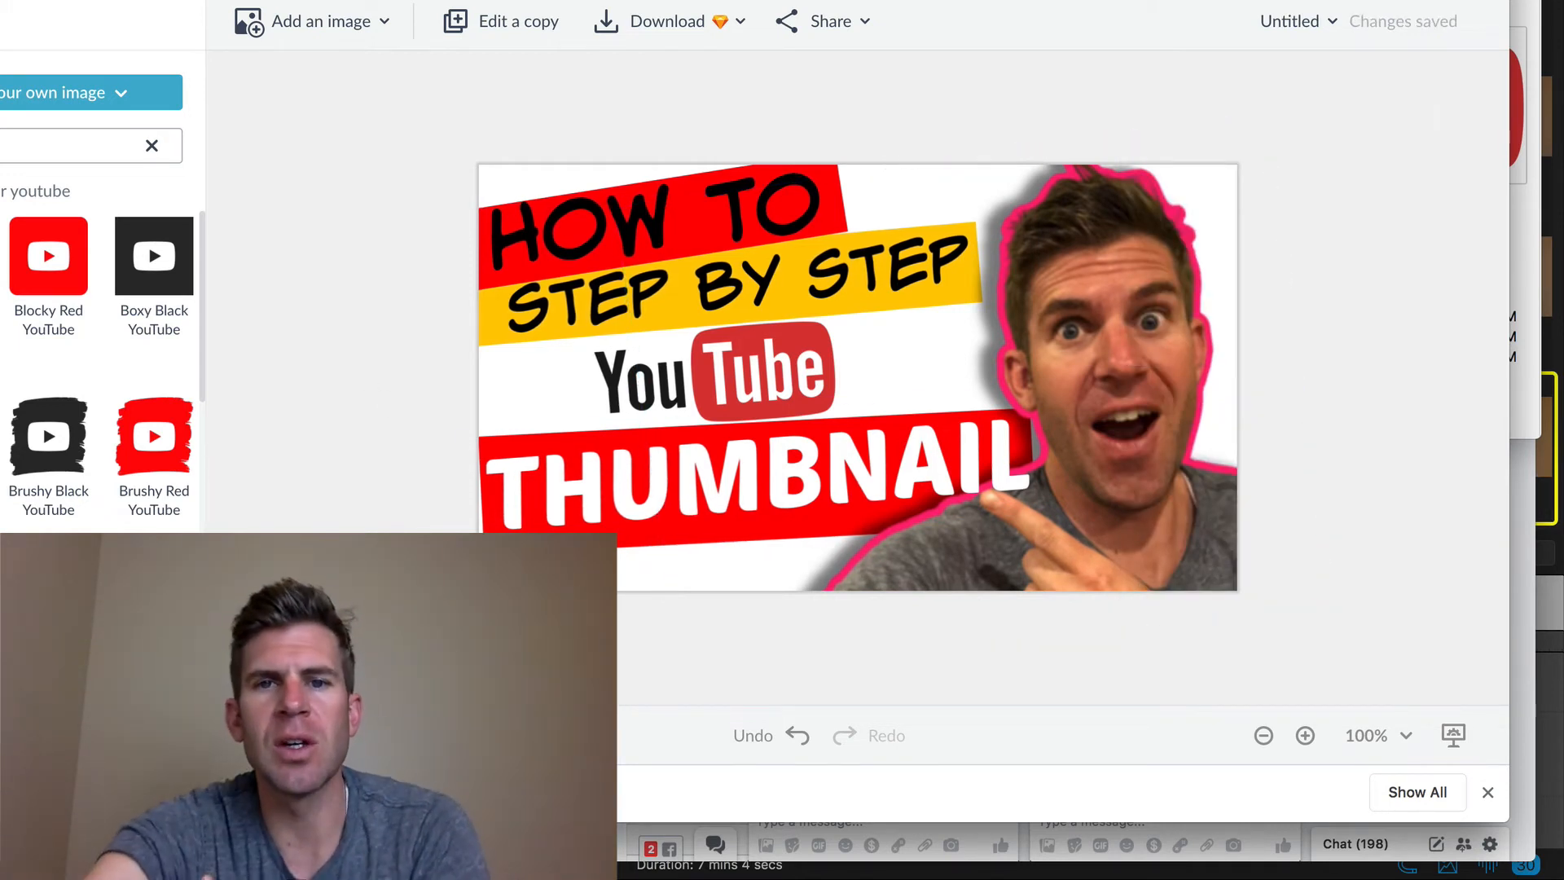
pyautogui.click(528, 25)
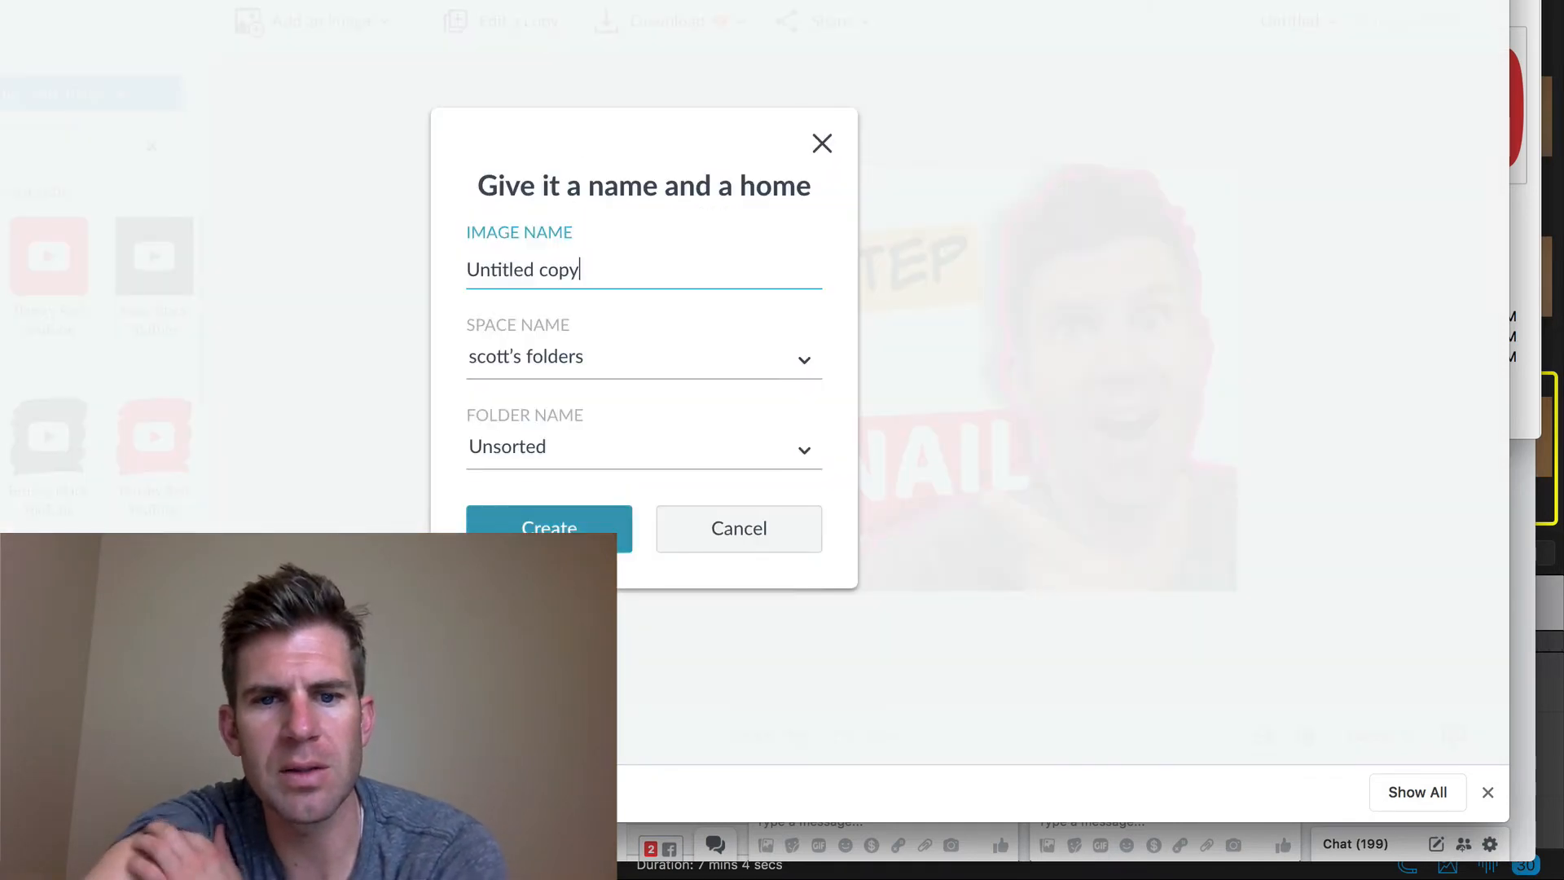
pyautogui.press('Return')
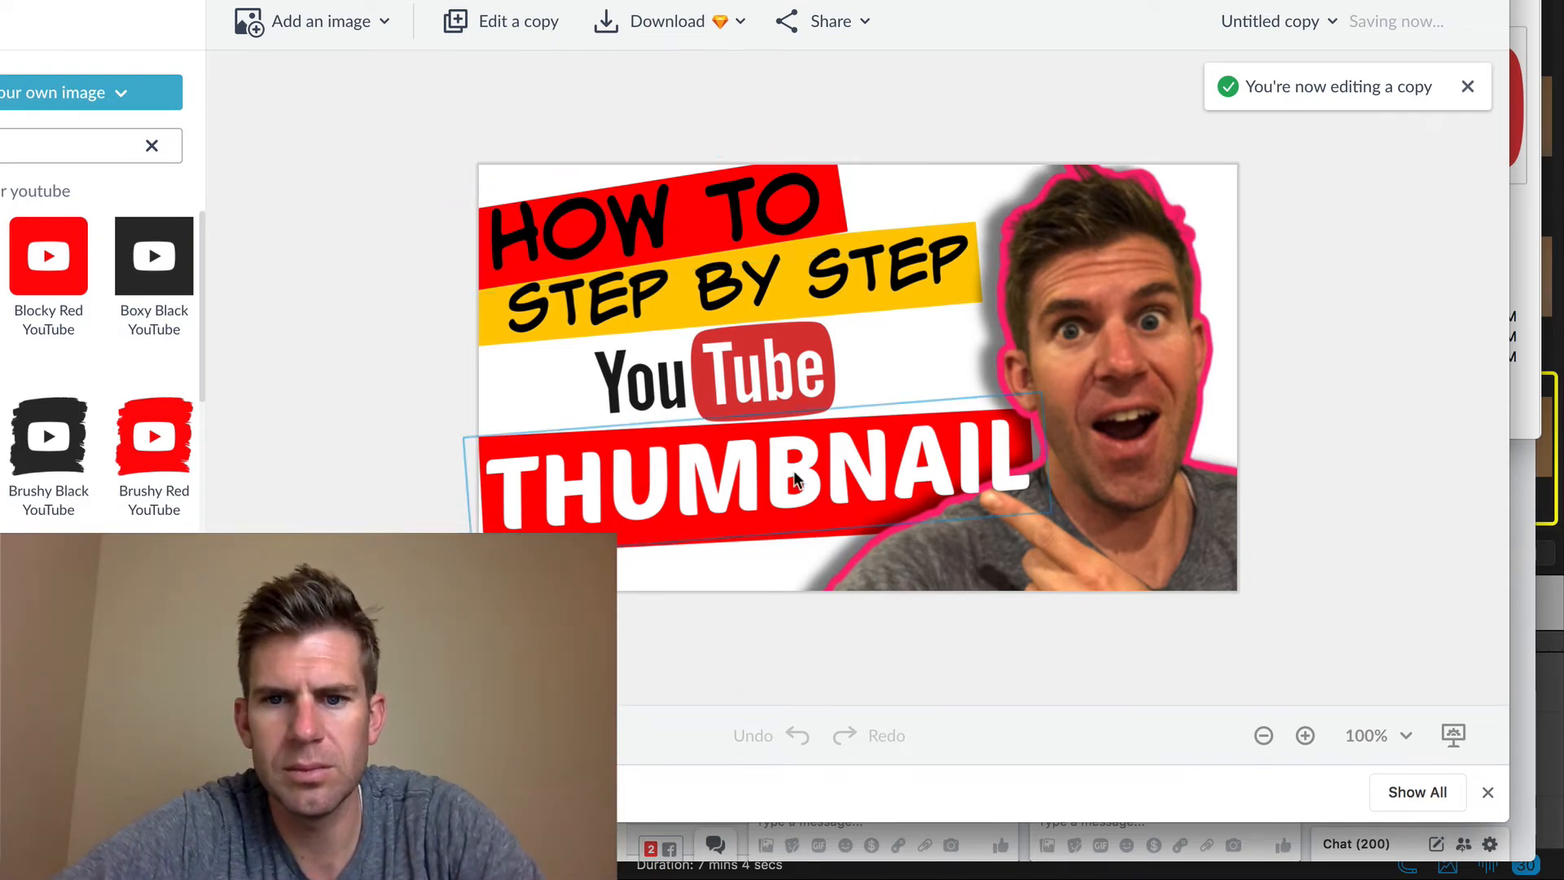
# Step: Change the font of the THUMBNAIL text to Code Pro Bold
pyautogui.click(775, 456)
pyautogui.click(775, 456)
pyautogui.press('super+a')
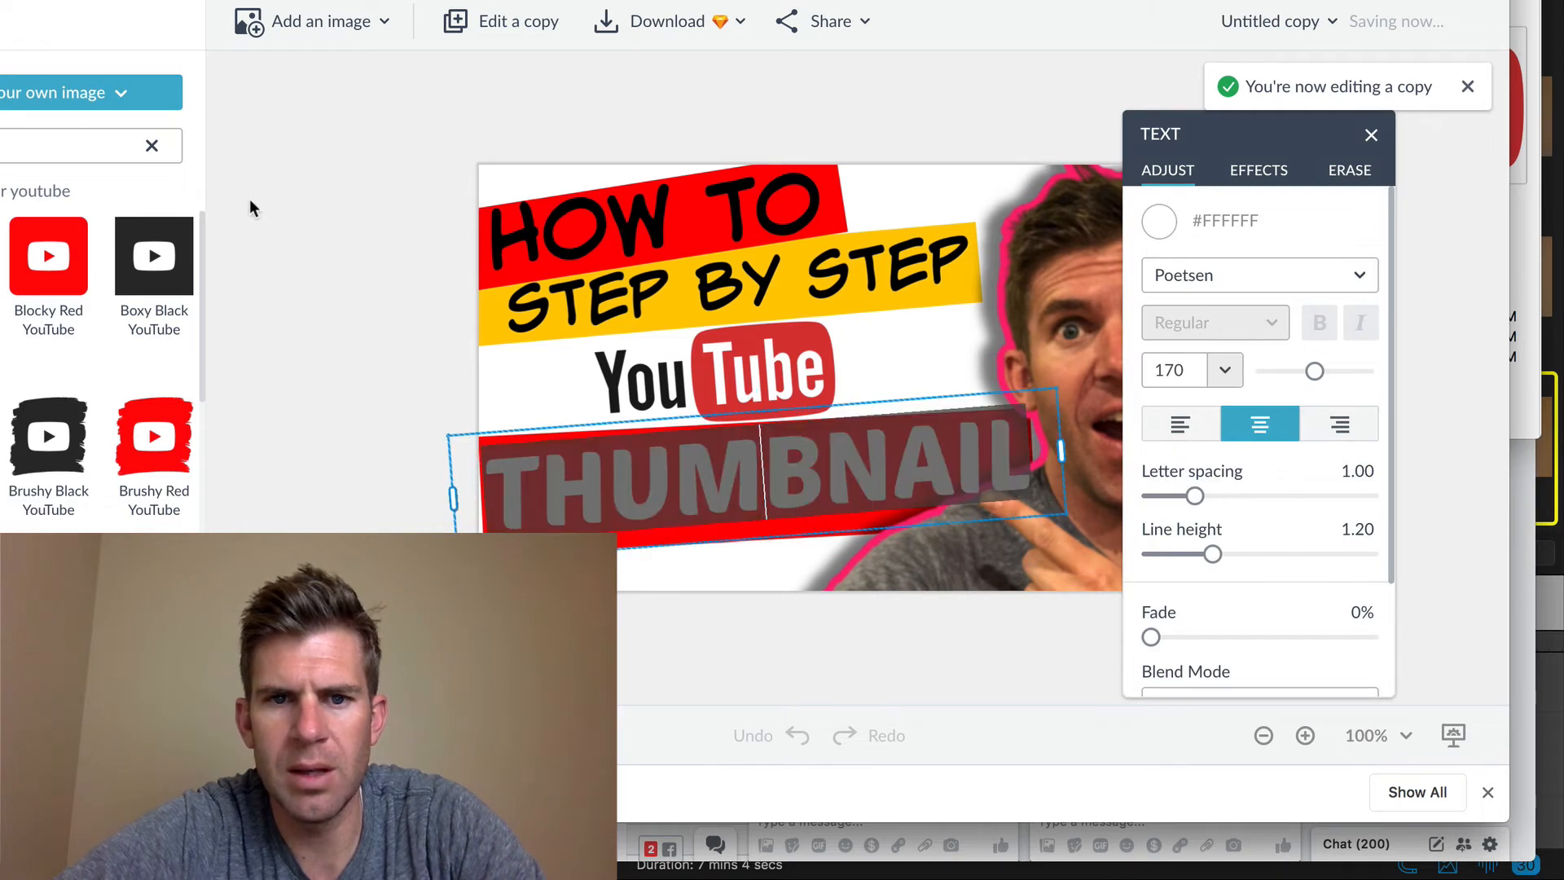
pyautogui.click(249, 200)
pyautogui.doubleClick(708, 486)
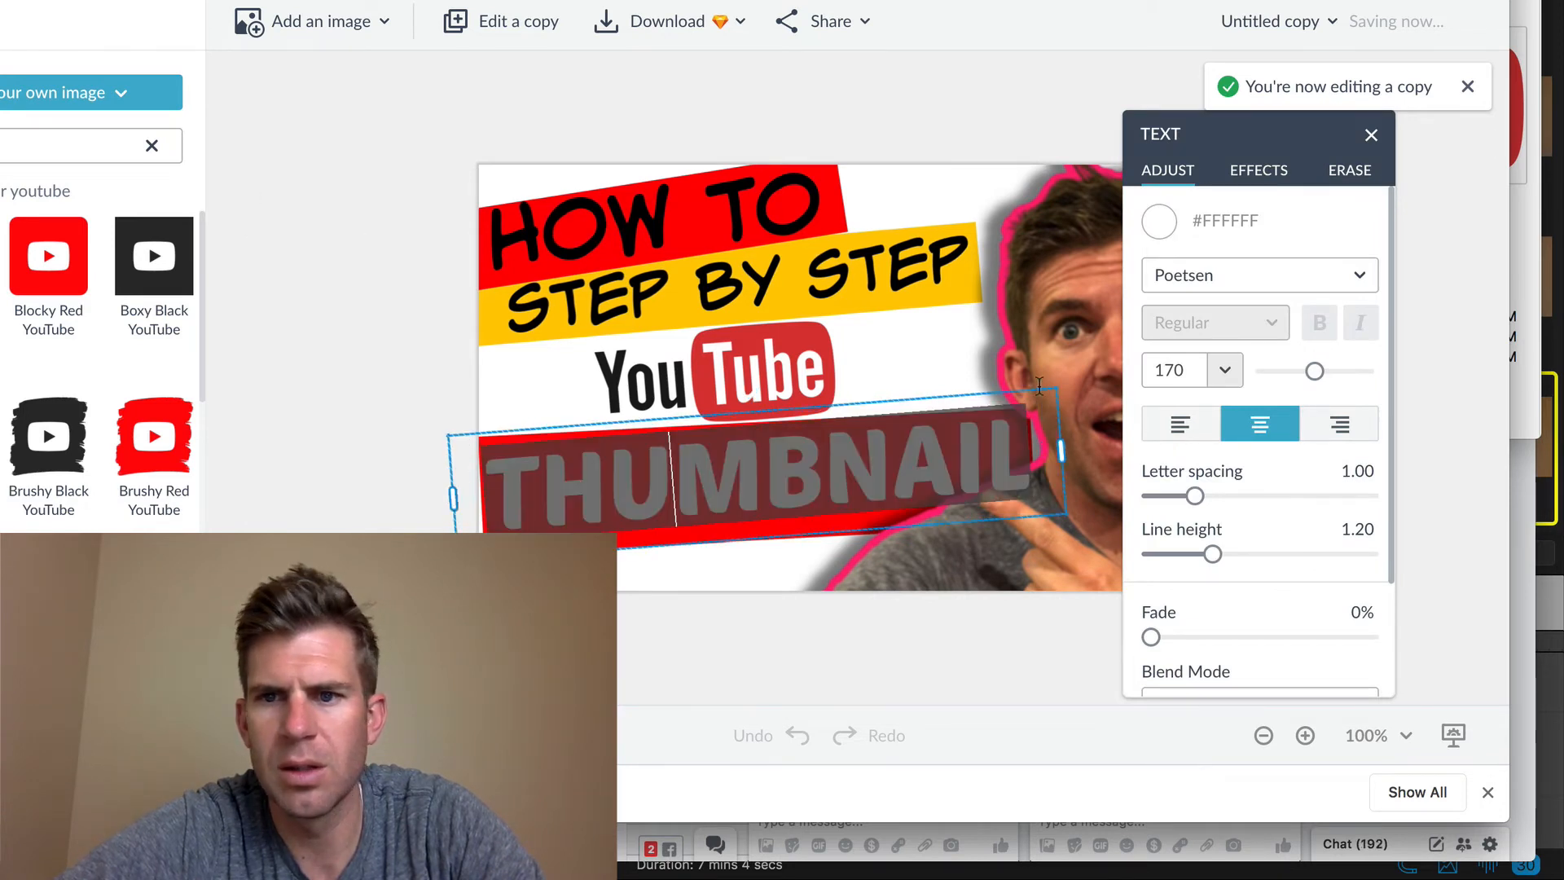
pyautogui.click(1186, 285)
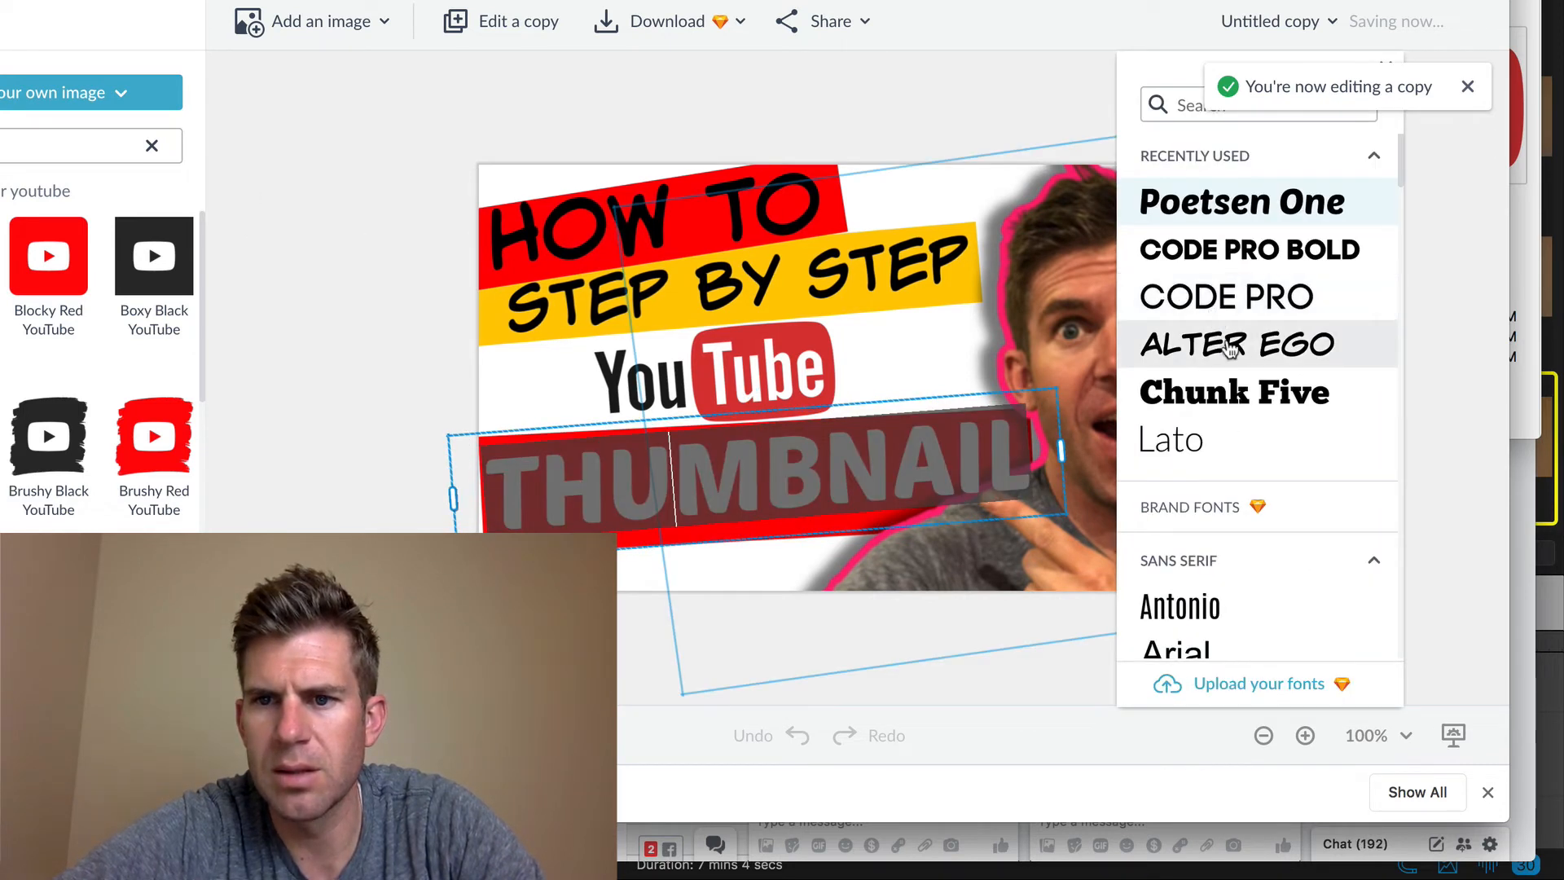
pyautogui.scroll(-4, 1229, 352)
pyautogui.scroll(-2, 1260, 508)
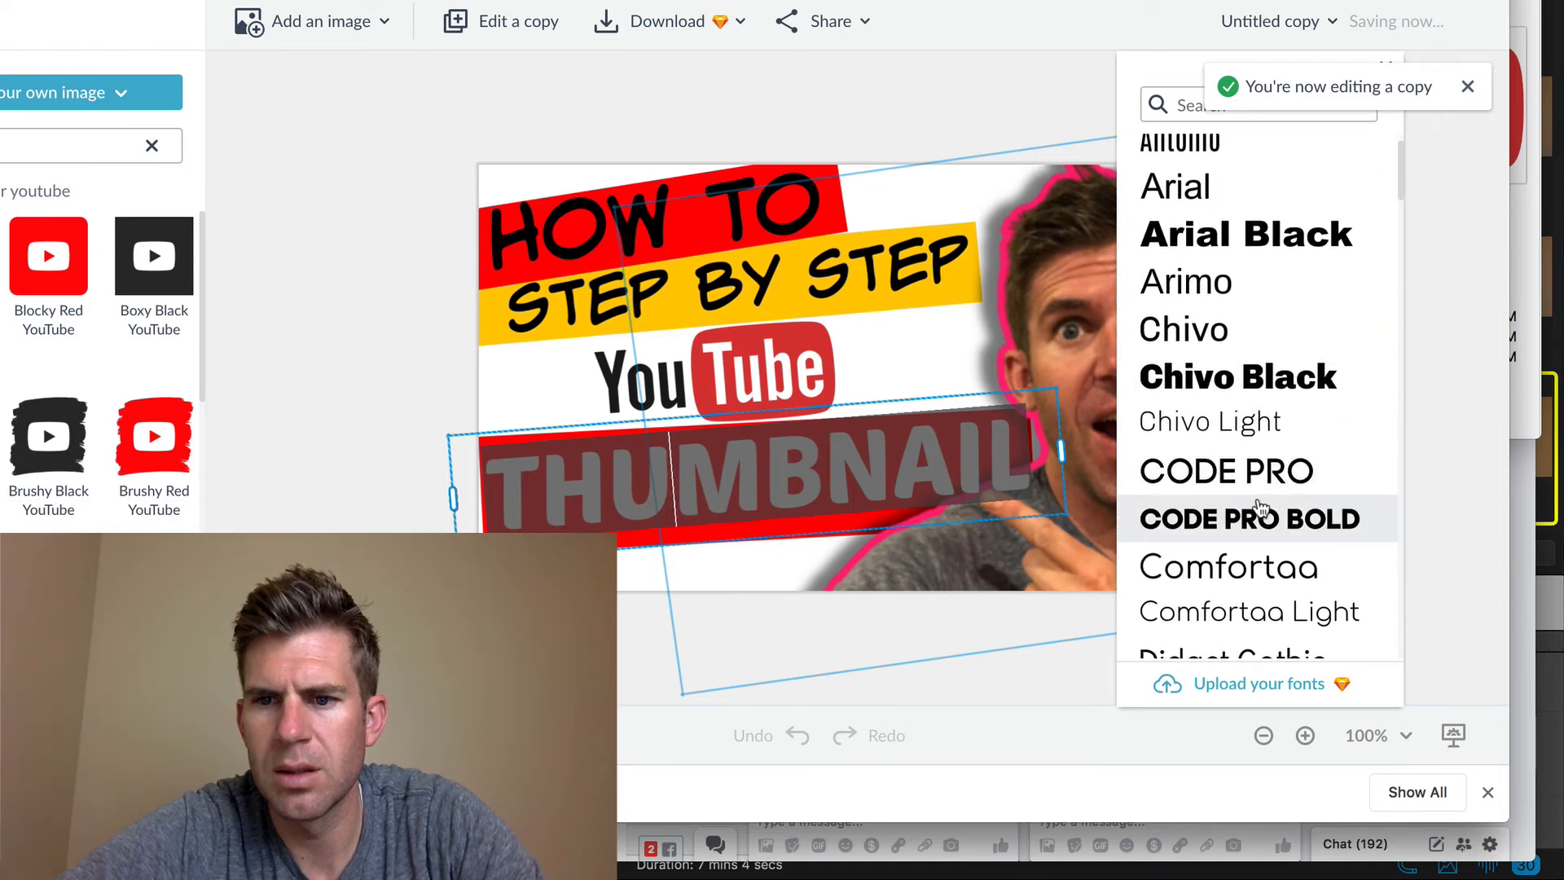
pyautogui.click(1262, 516)
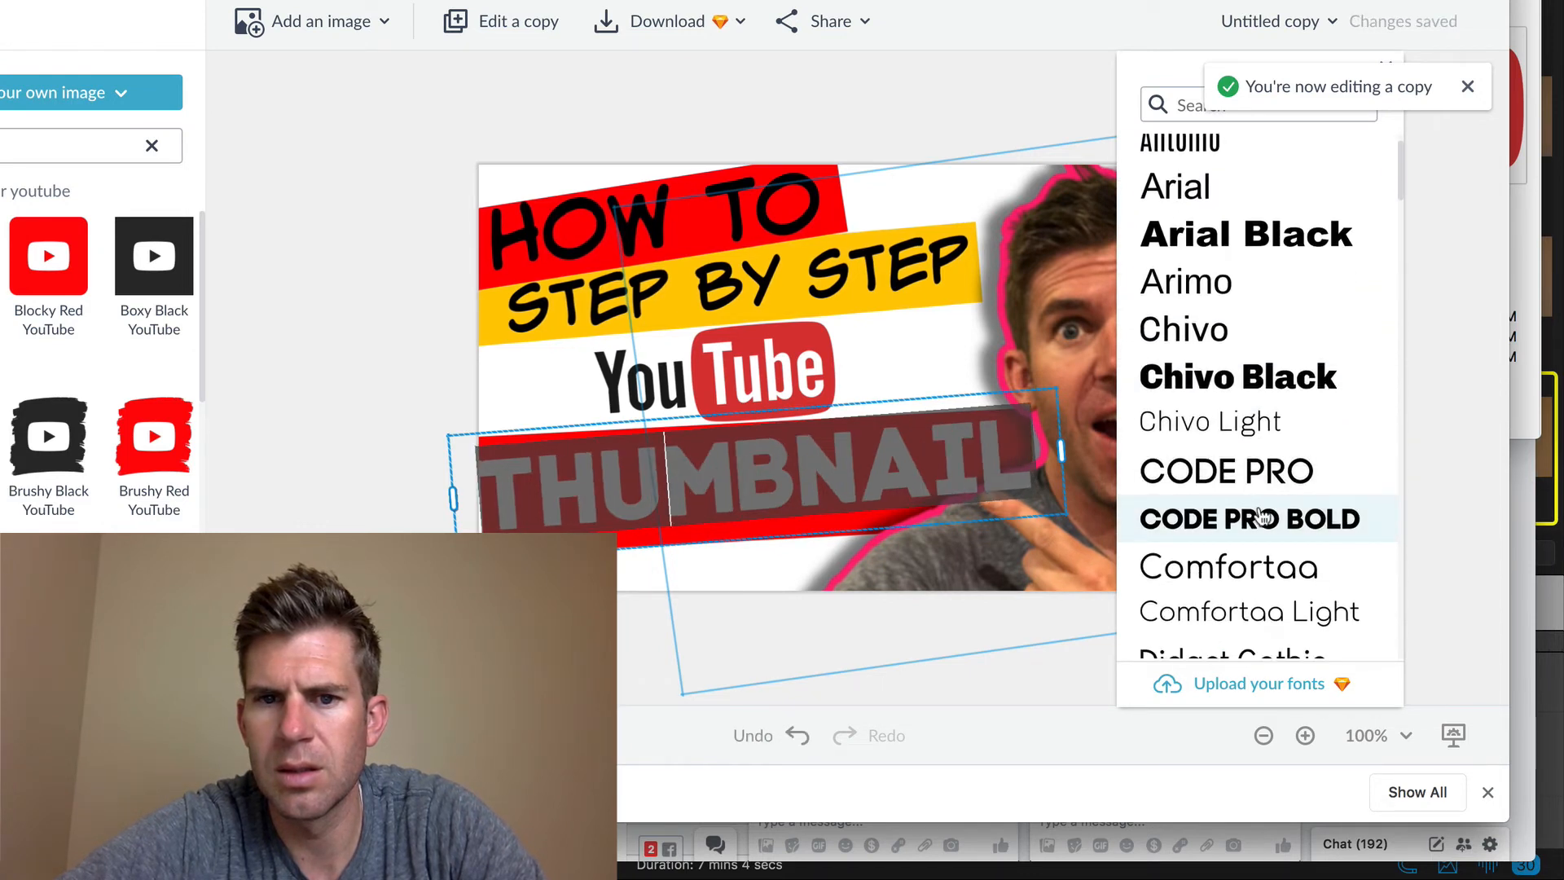
pyautogui.click(365, 279)
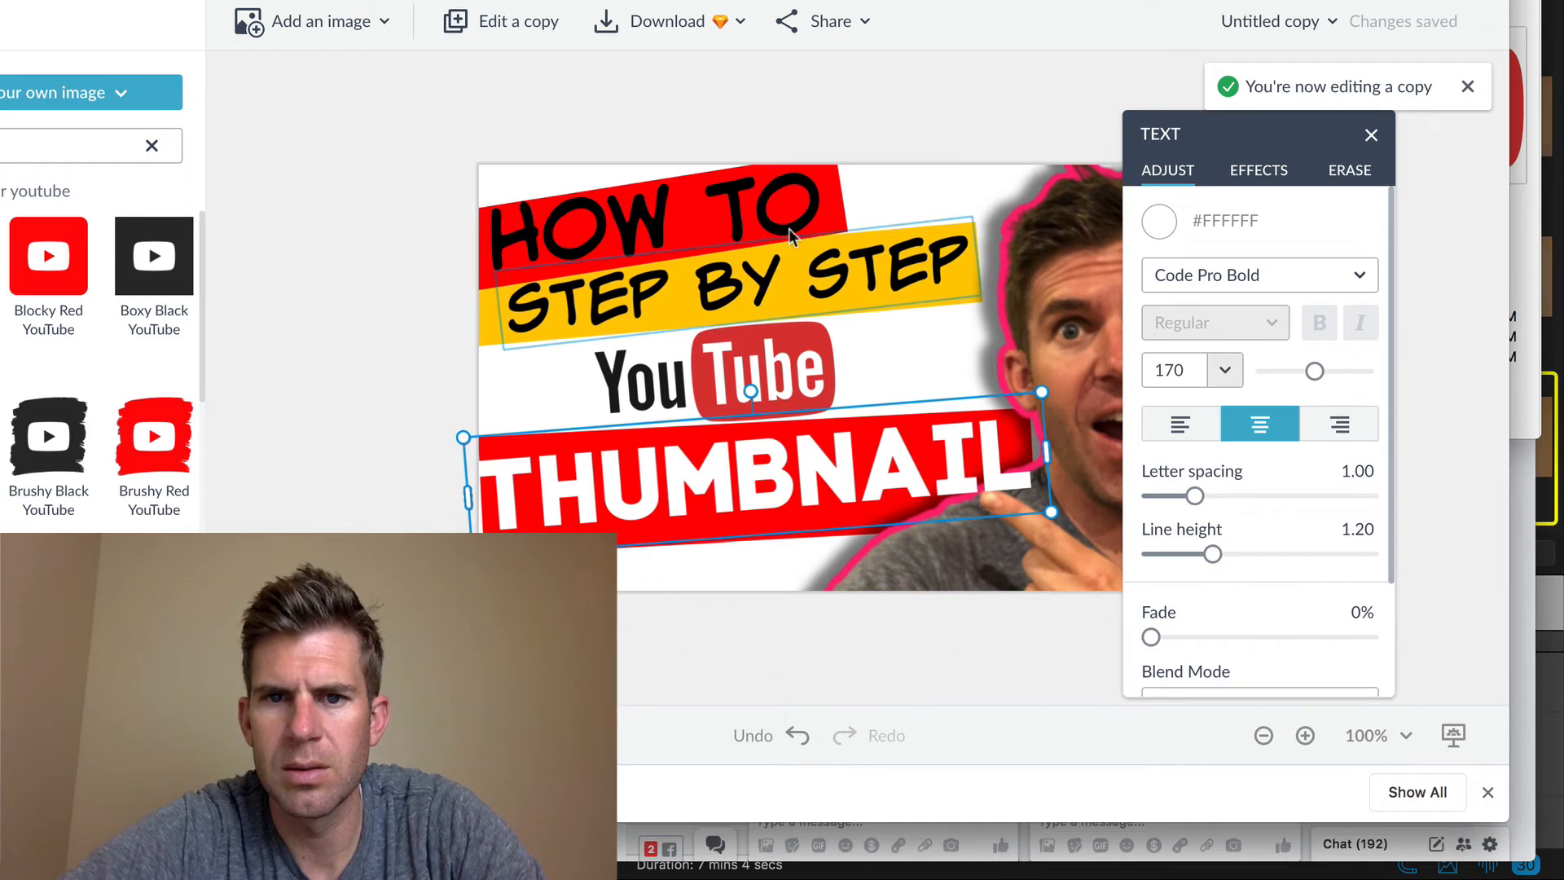
pyautogui.click(716, 189)
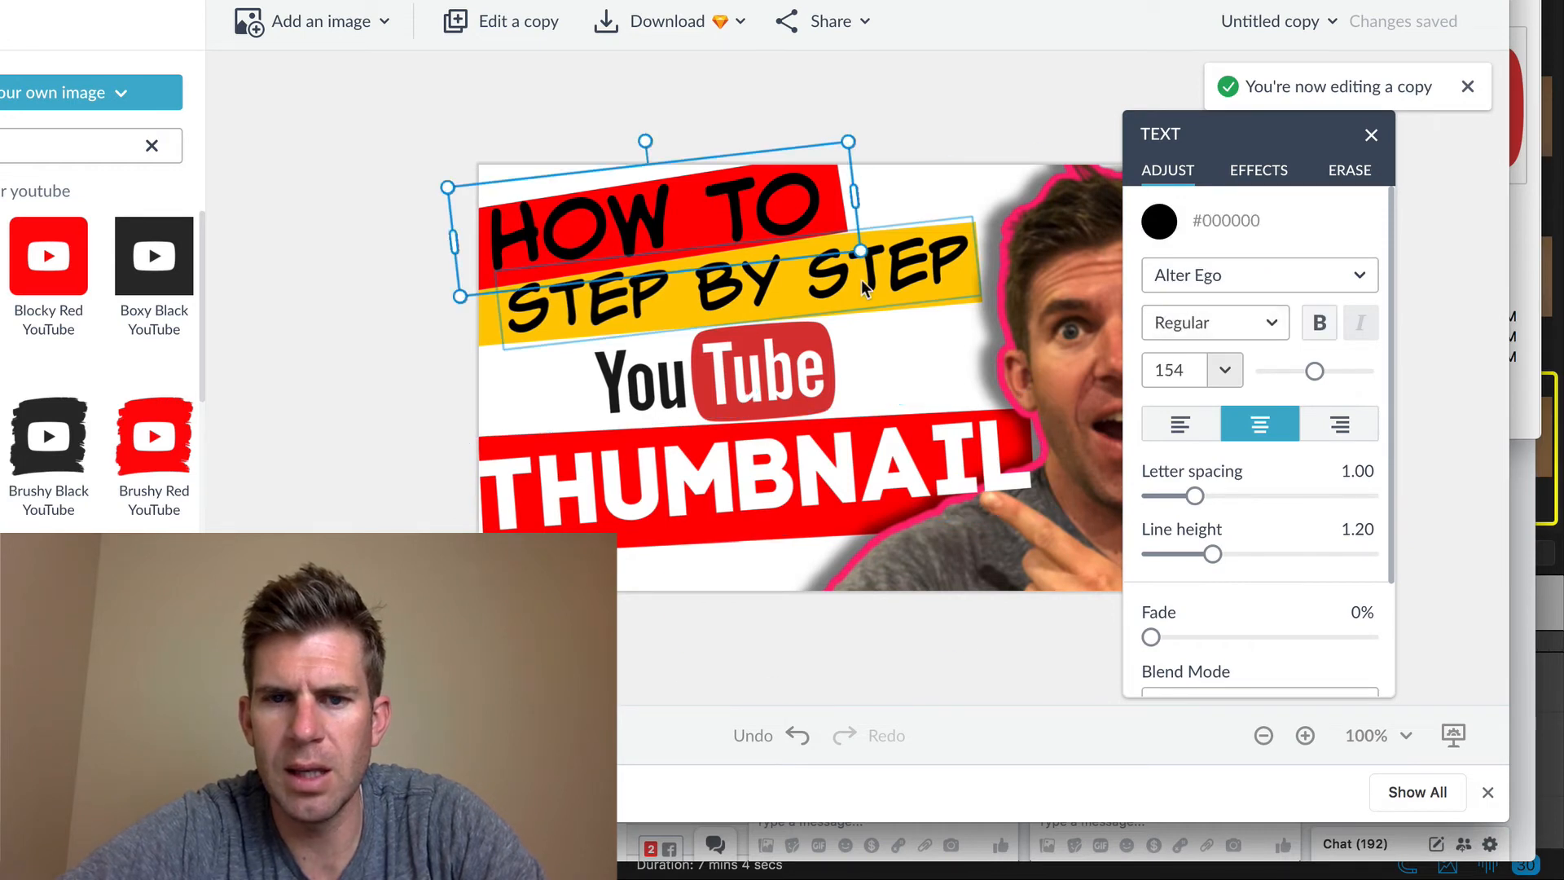
pyautogui.click(1005, 106)
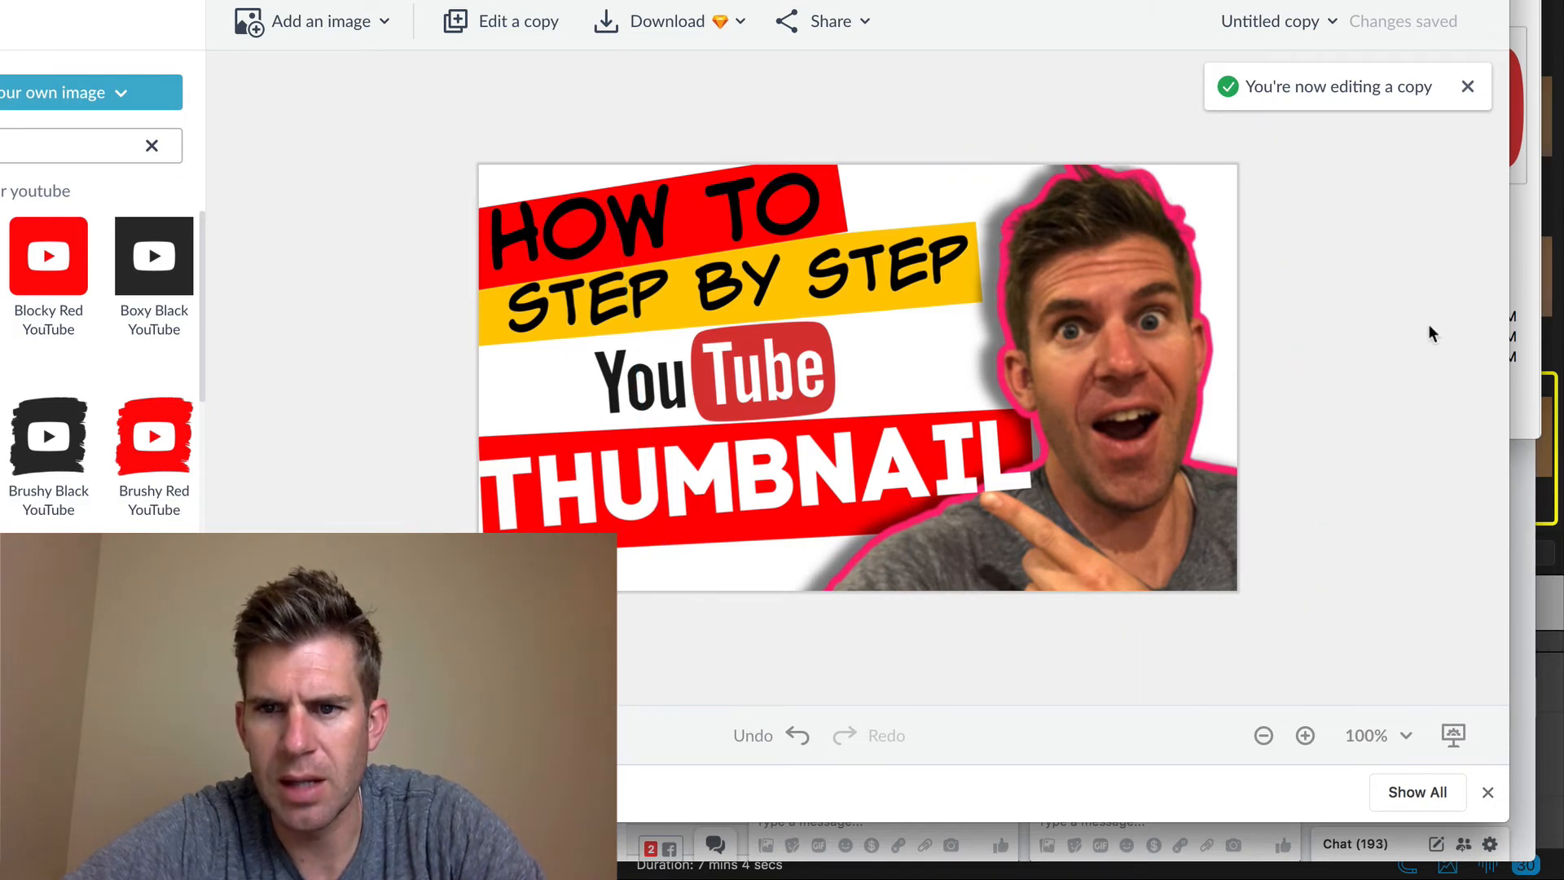
# Step: Change the cutout photo's outline color to bright red
pyautogui.click(1211, 280)
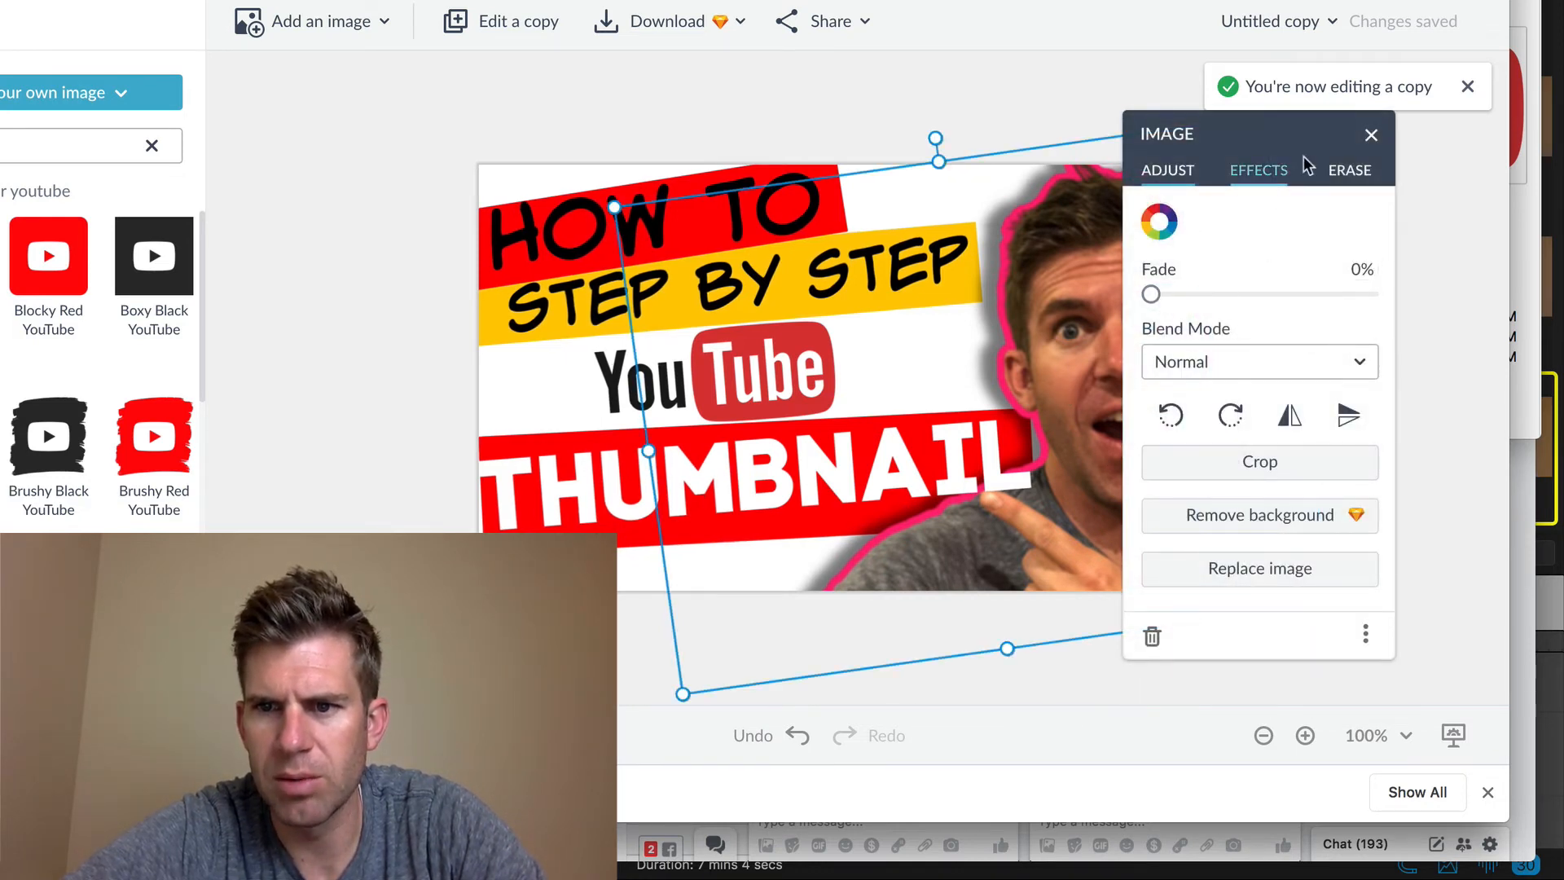
pyautogui.click(1340, 171)
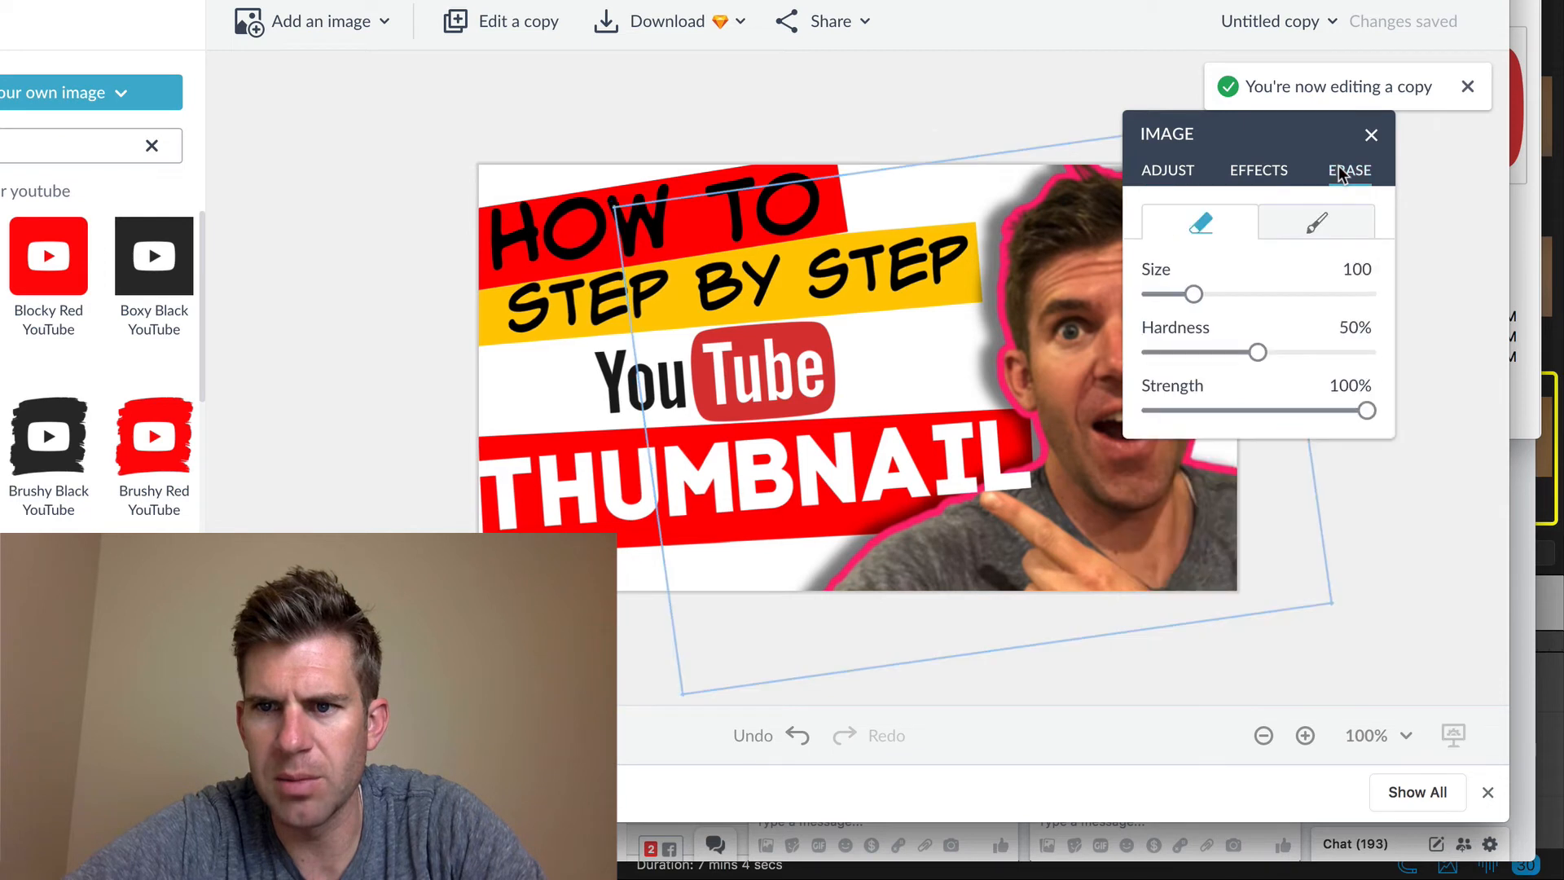
pyautogui.click(1258, 172)
pyautogui.click(1317, 312)
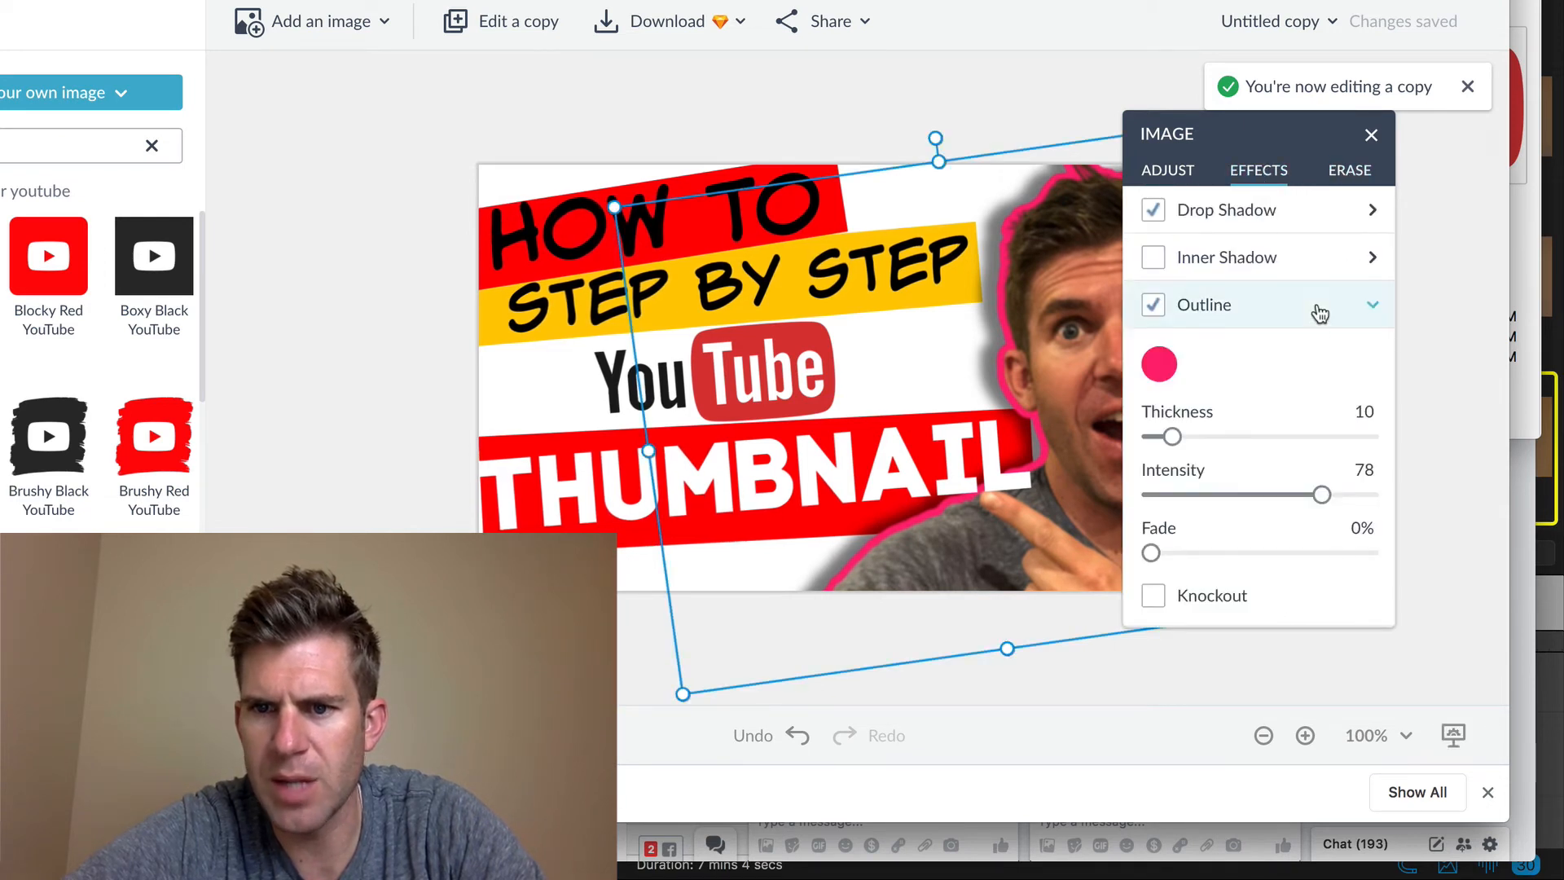
pyautogui.click(1167, 368)
pyautogui.moveTo(1267, 509); pyautogui.dragTo(1153, 517)
pyautogui.click(380, 193)
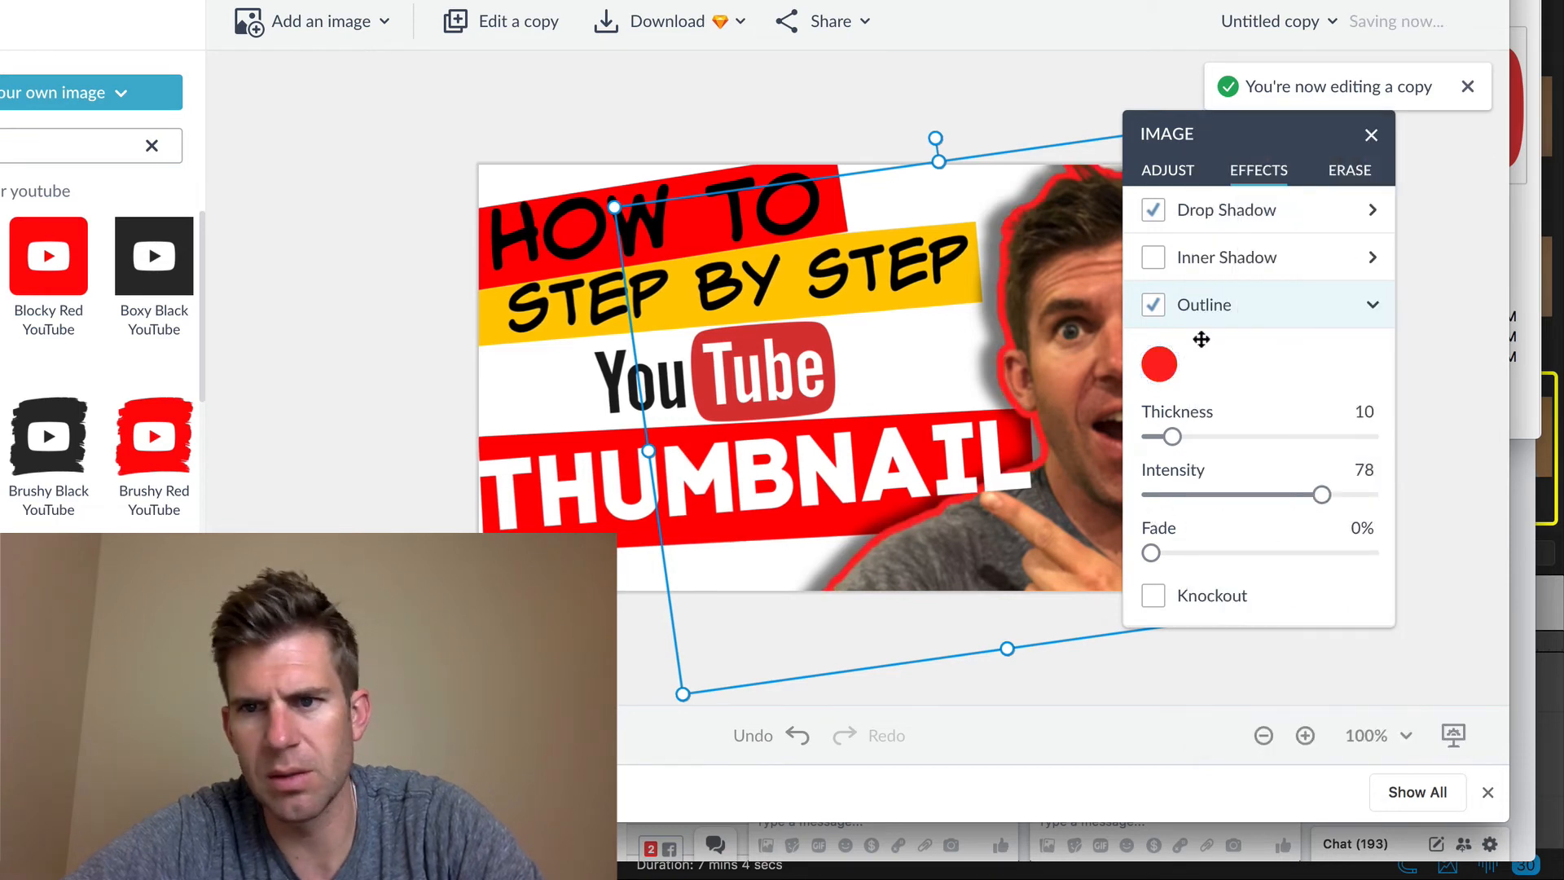
pyautogui.click(1370, 136)
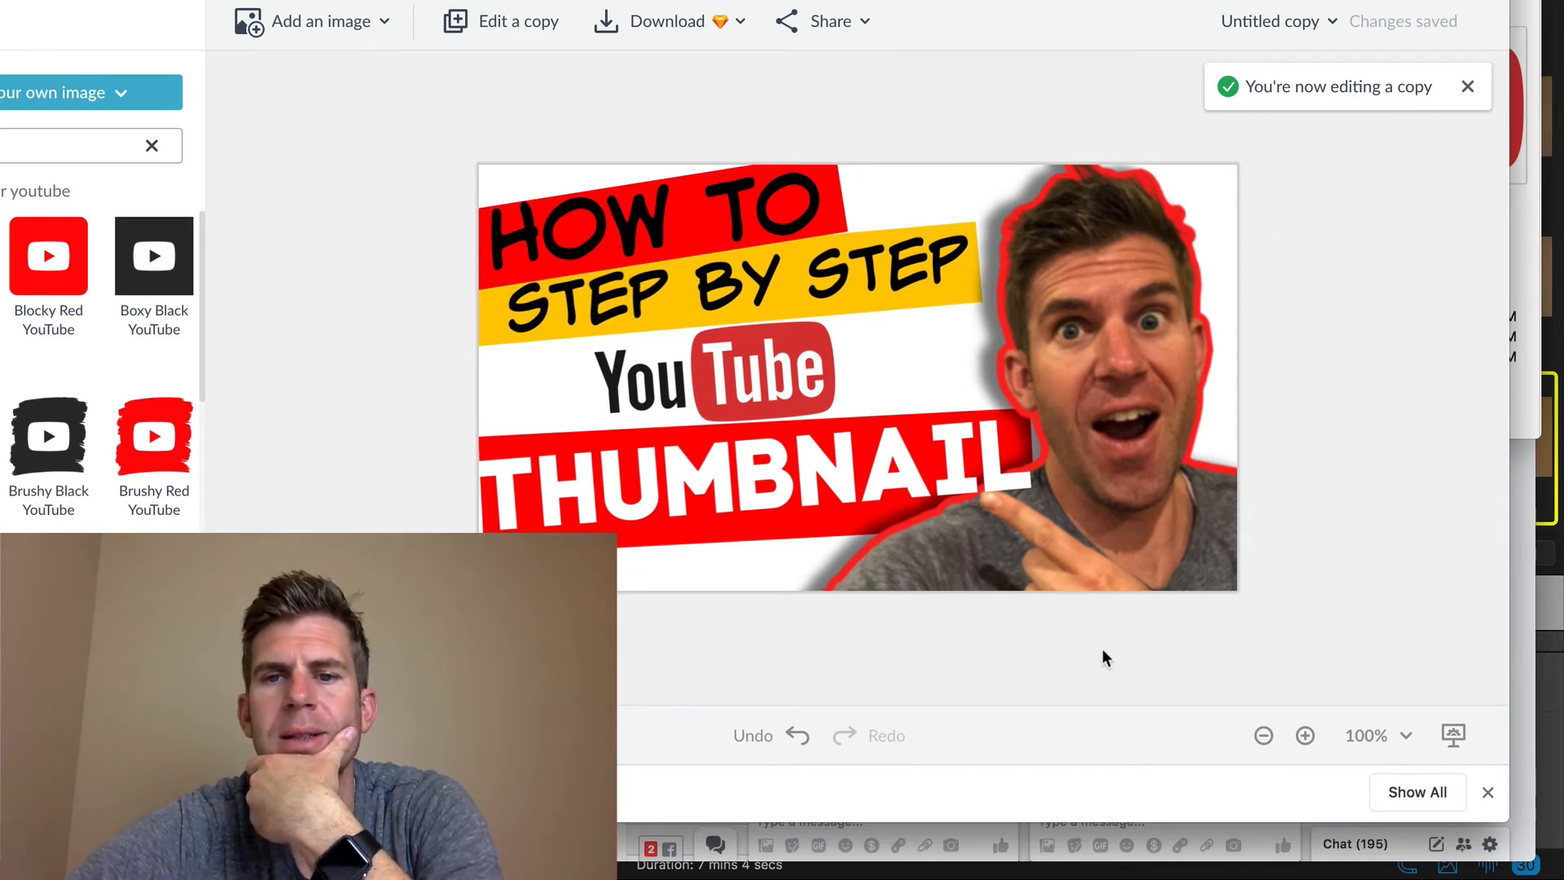
pyautogui.click(1102, 368)
pyautogui.moveTo(1106, 372); pyautogui.dragTo(1107, 376)
pyautogui.click(389, 229)
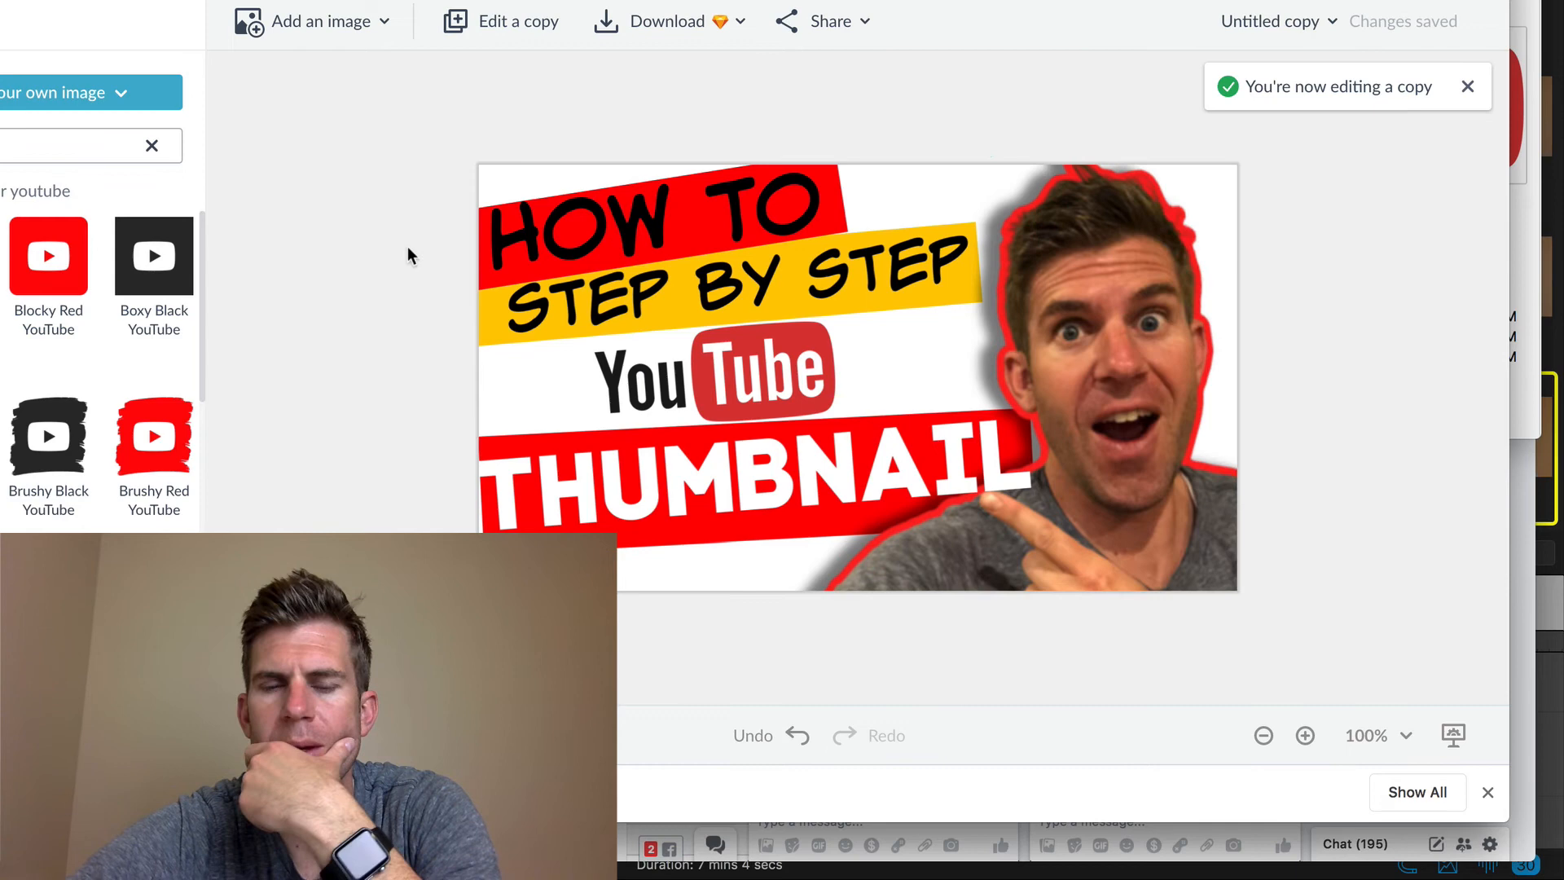
# Step: Add an outline to the THUMBNAIL text and color it black (#000000)
pyautogui.click(650, 481)
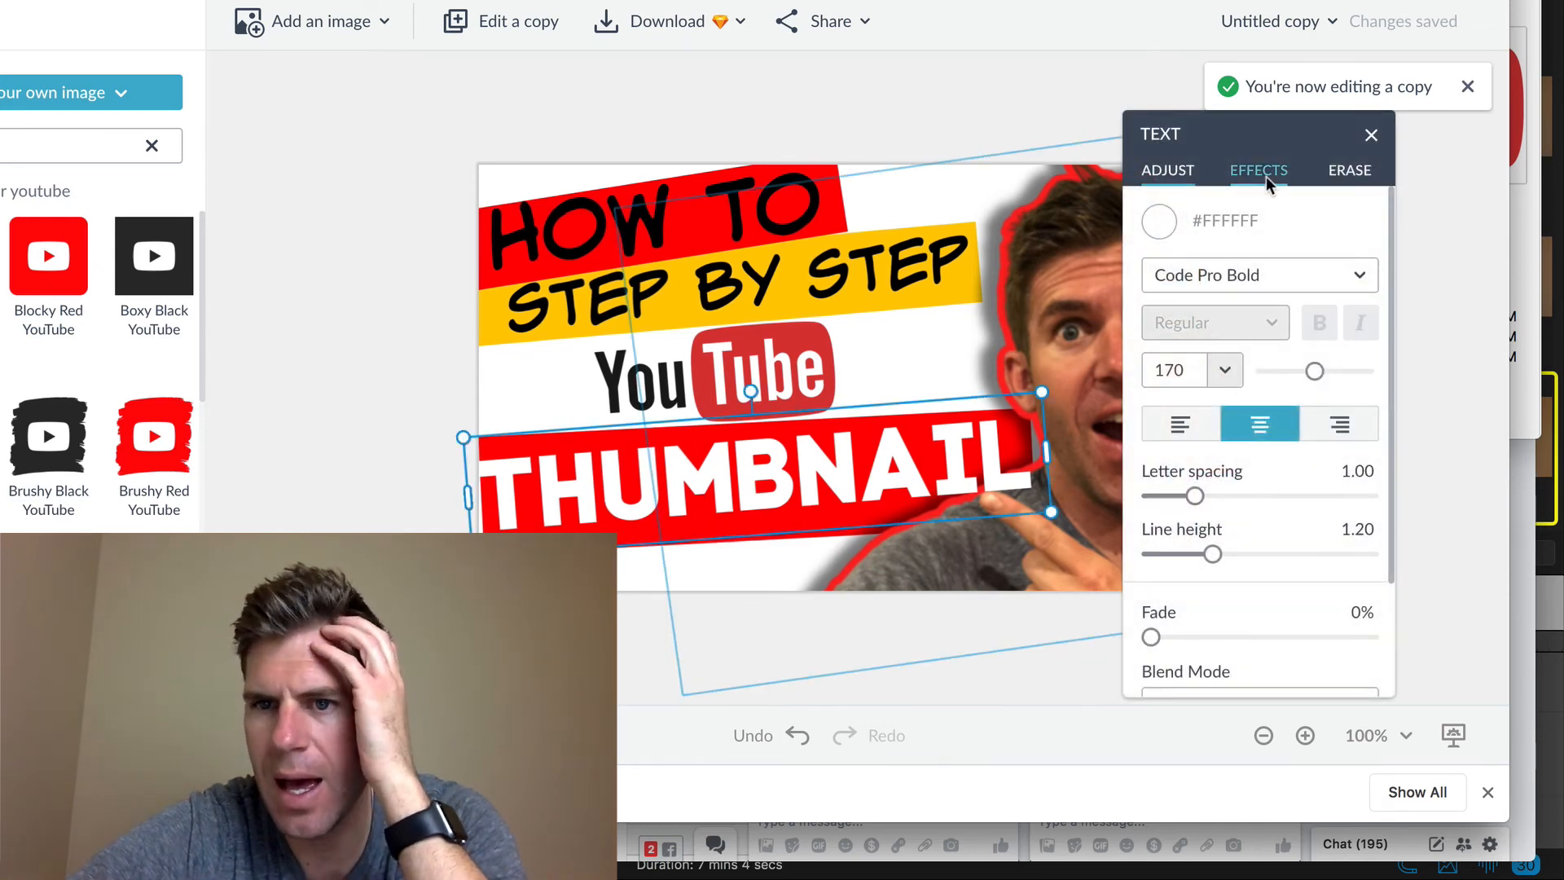
pyautogui.click(1266, 176)
pyautogui.click(1154, 304)
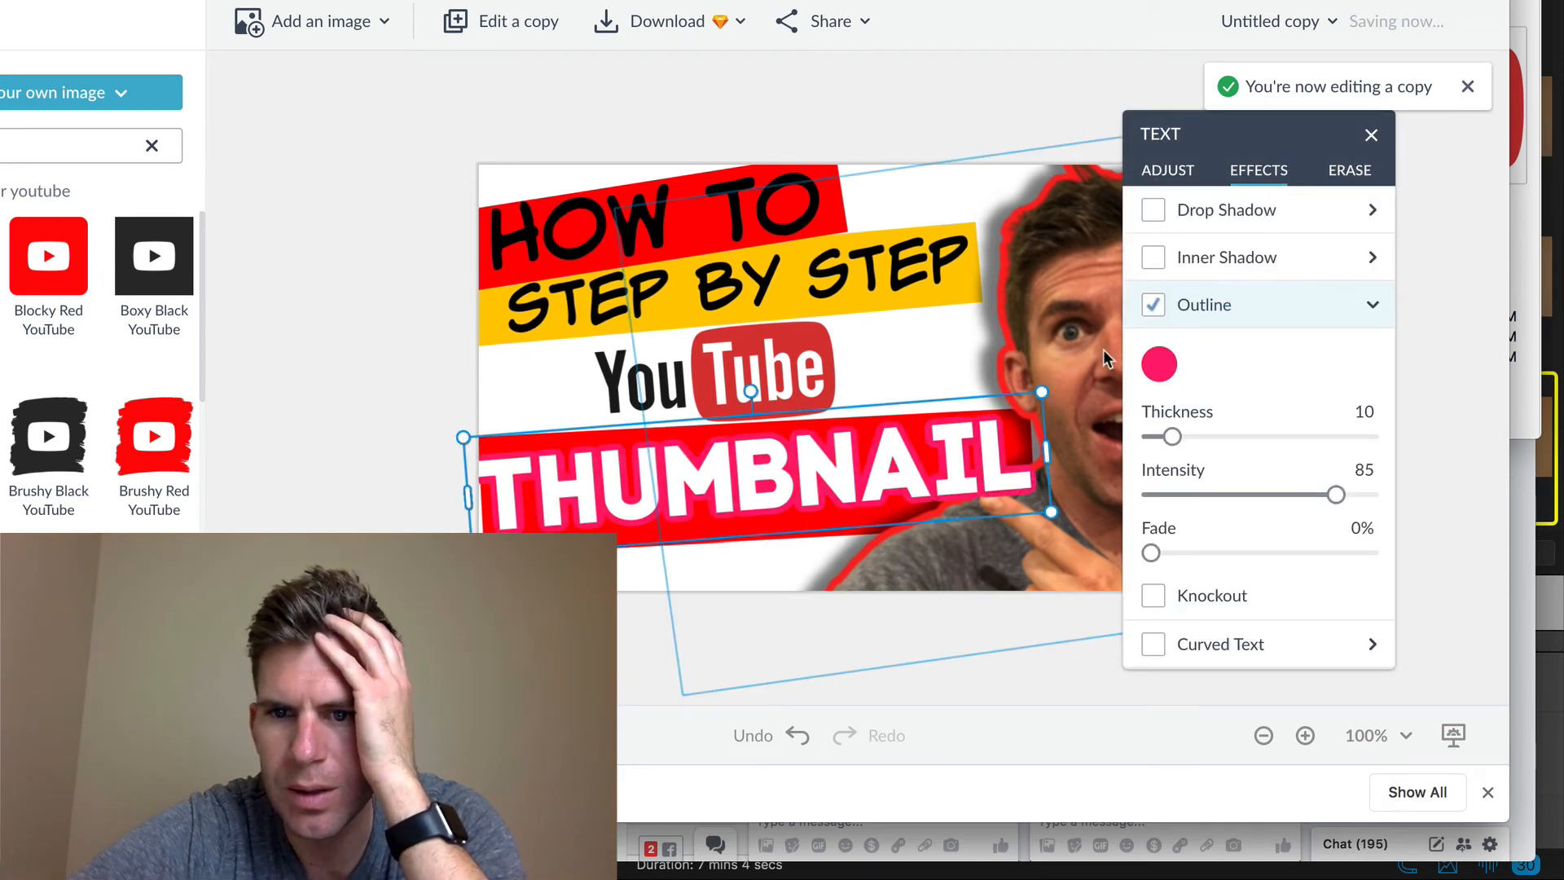
pyautogui.click(1157, 366)
pyautogui.moveTo(1217, 397); pyautogui.dragTo(1203, 530)
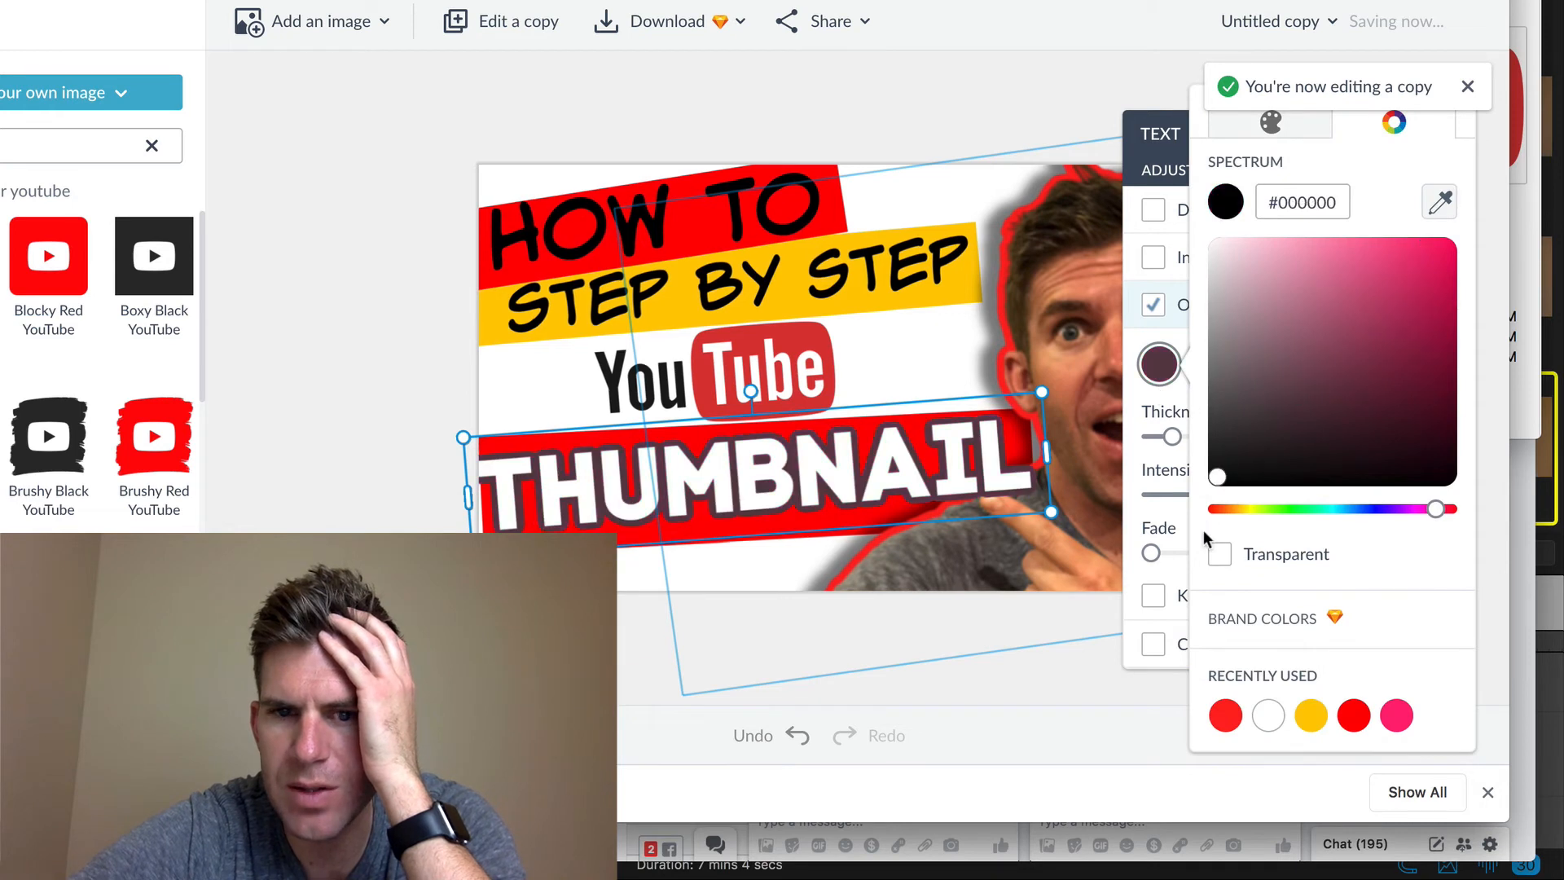
pyautogui.click(389, 324)
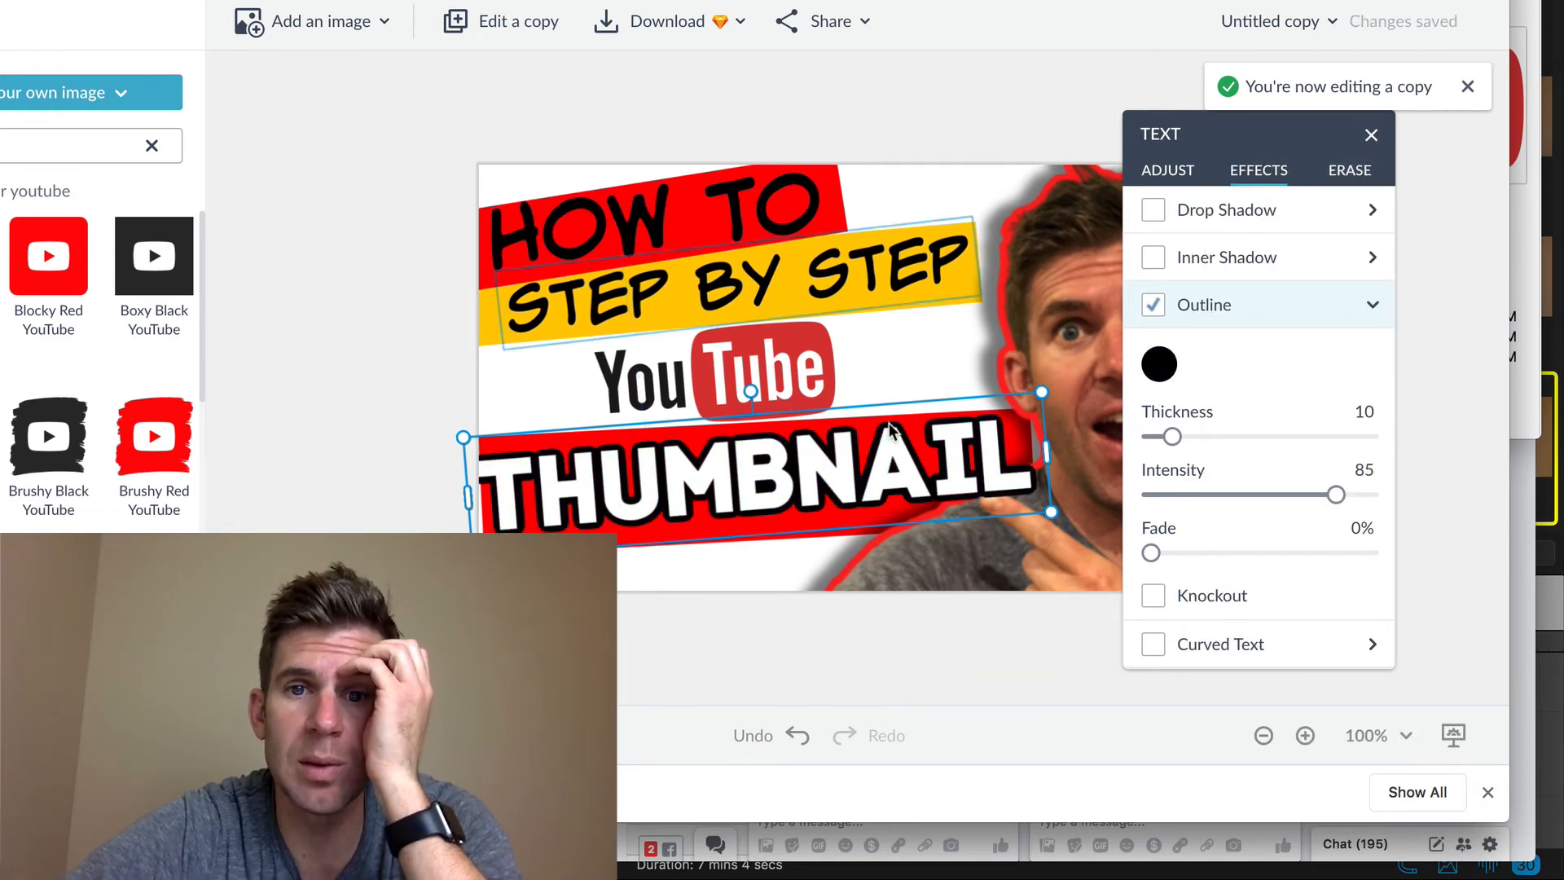
# Step: Add a drop shadow to the THUMBNAIL text and color the shadow white (#ffffff)
pyautogui.click(1170, 218)
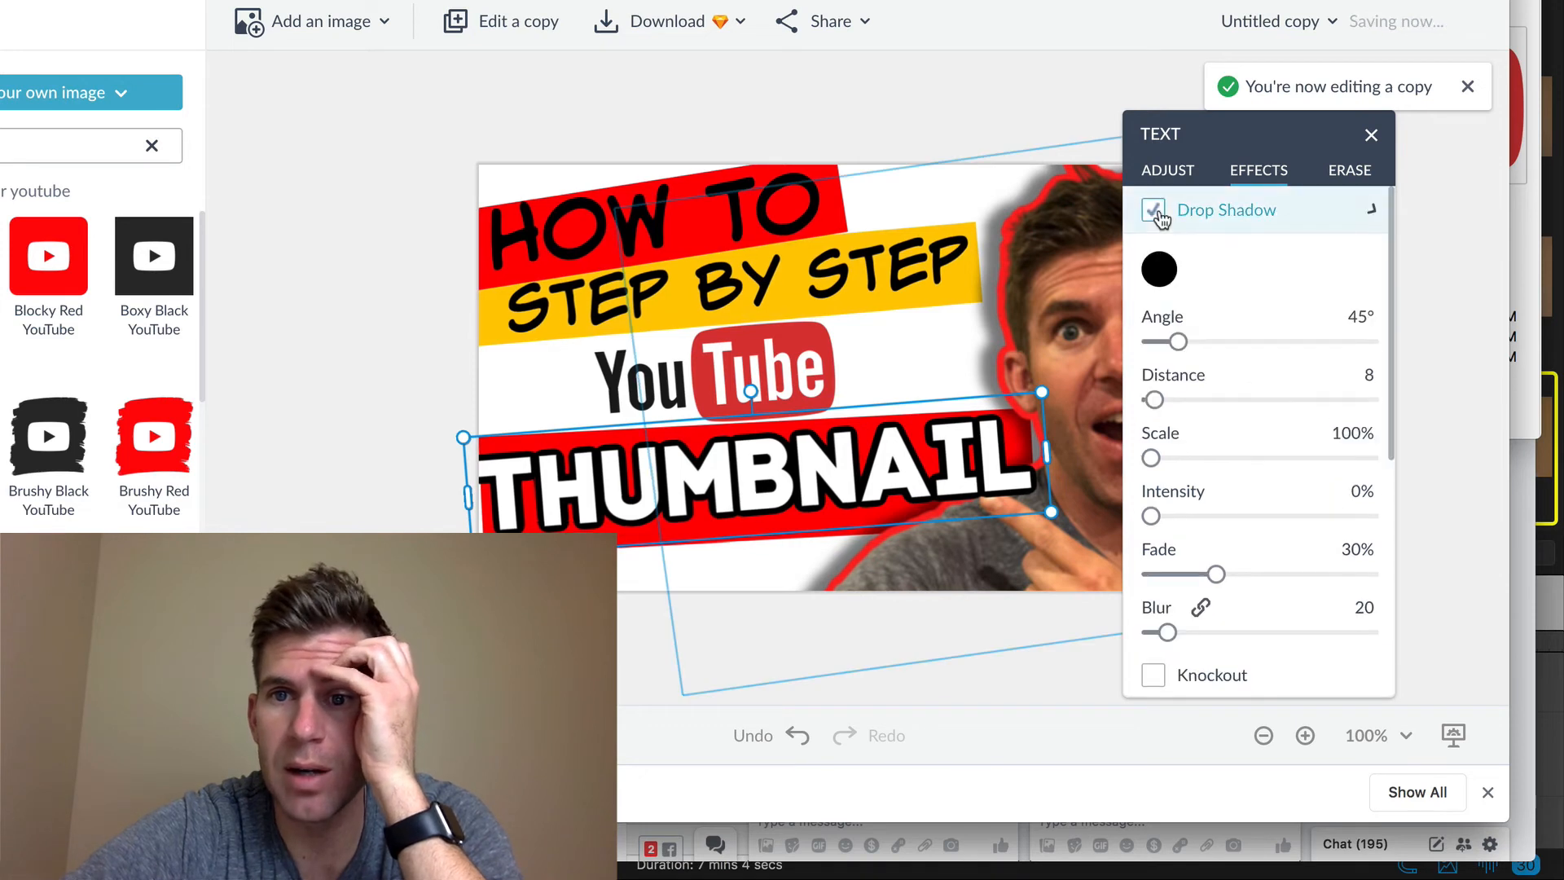
pyautogui.click(1158, 271)
pyautogui.click(1327, 329)
pyautogui.click(1214, 244)
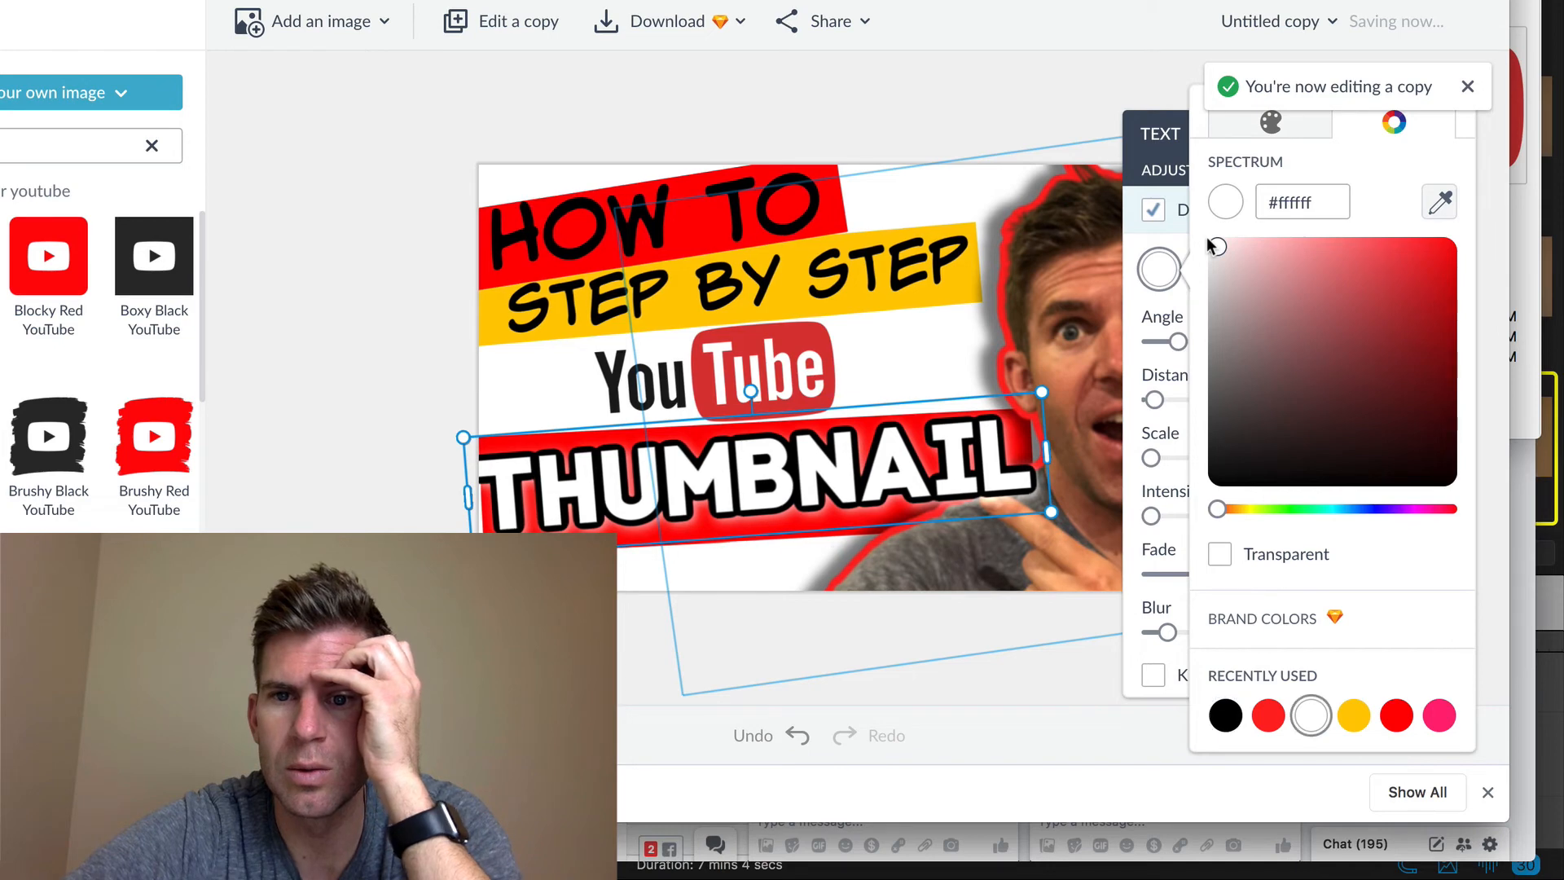
pyautogui.click(375, 233)
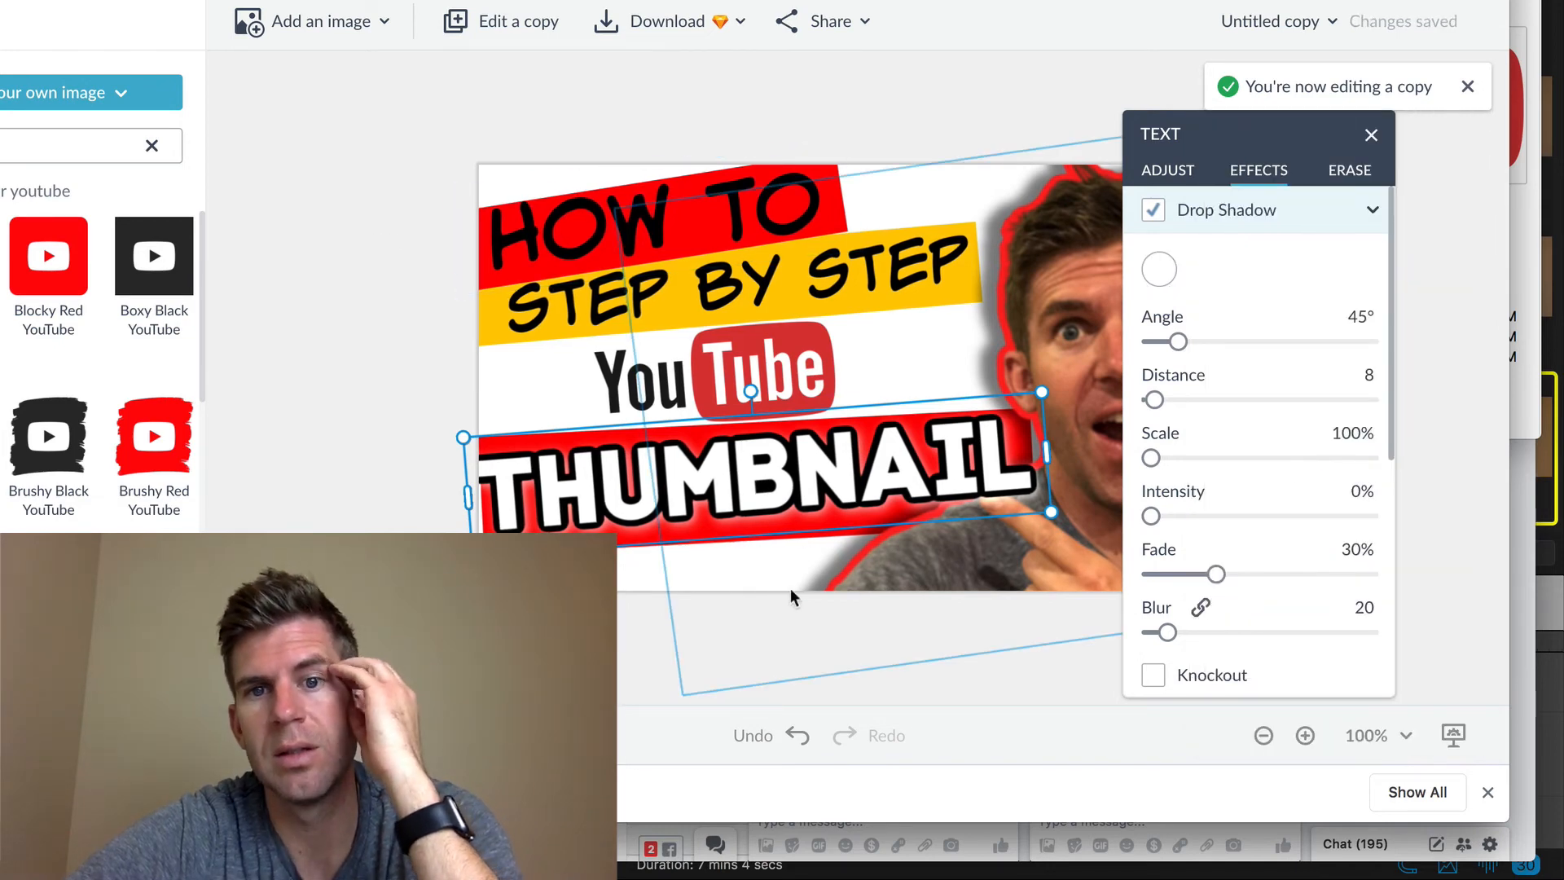
# Step: Try an outline on the HOW TO text and remove it, and give the text a white (#ffffff) drop shadow
pyautogui.click(652, 224)
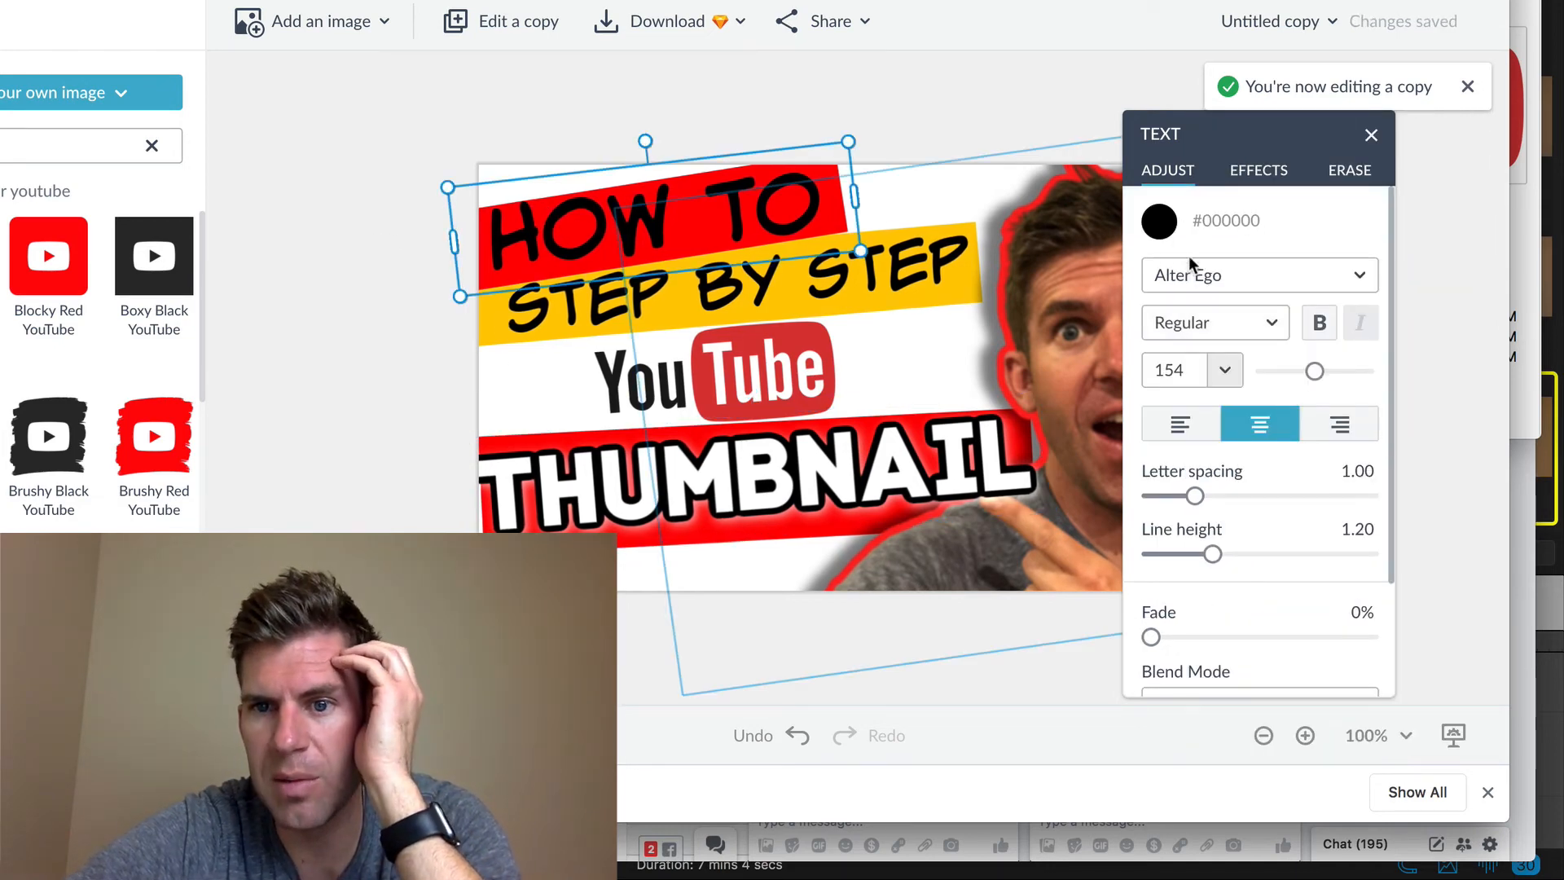
pyautogui.click(1260, 167)
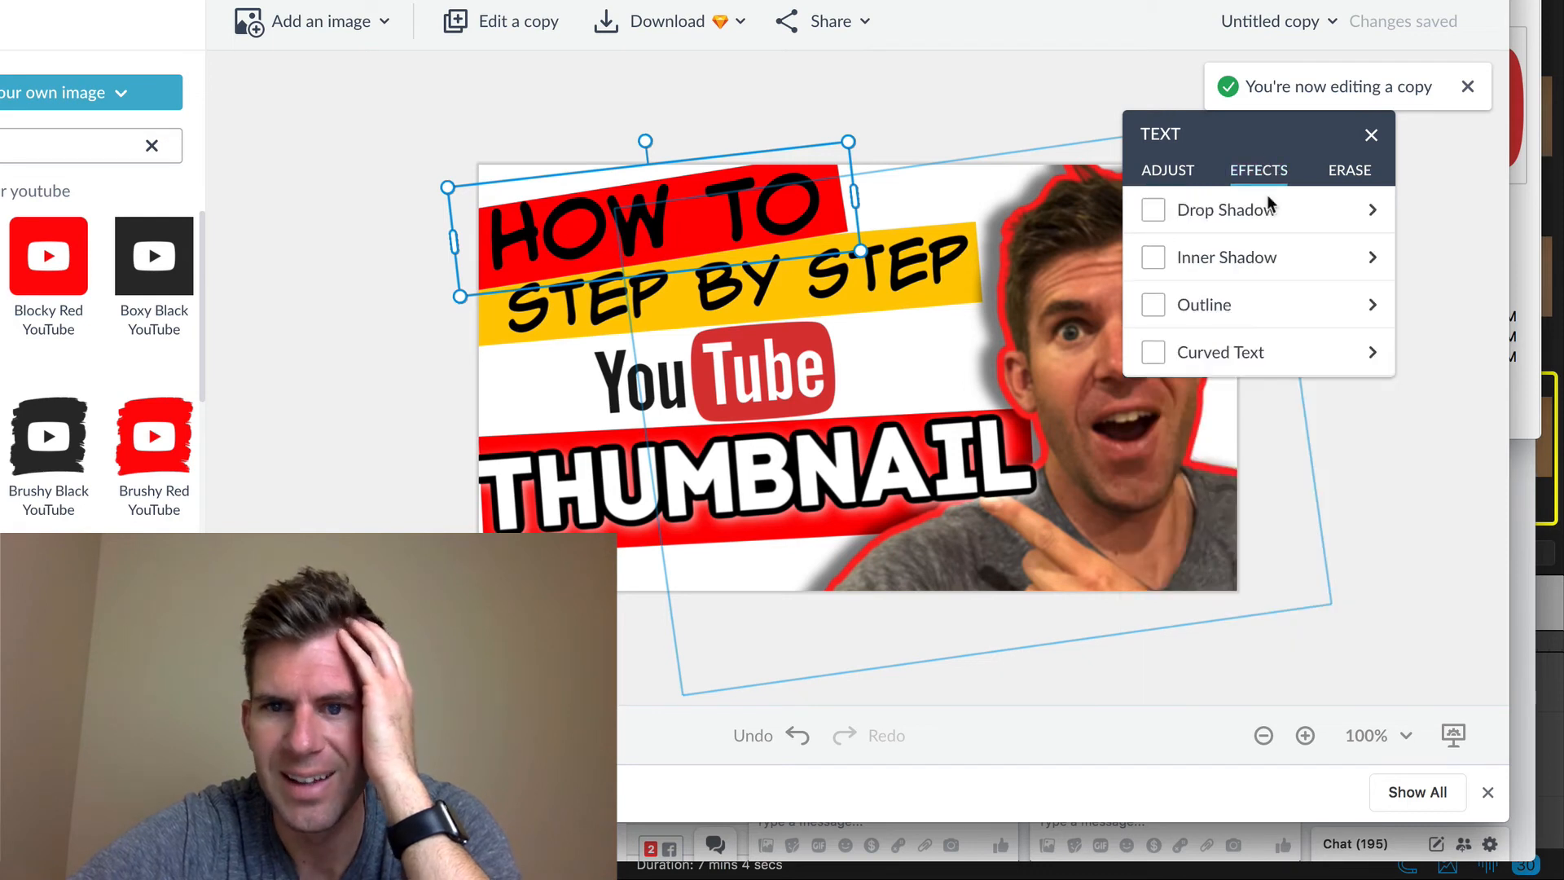
pyautogui.click(1153, 305)
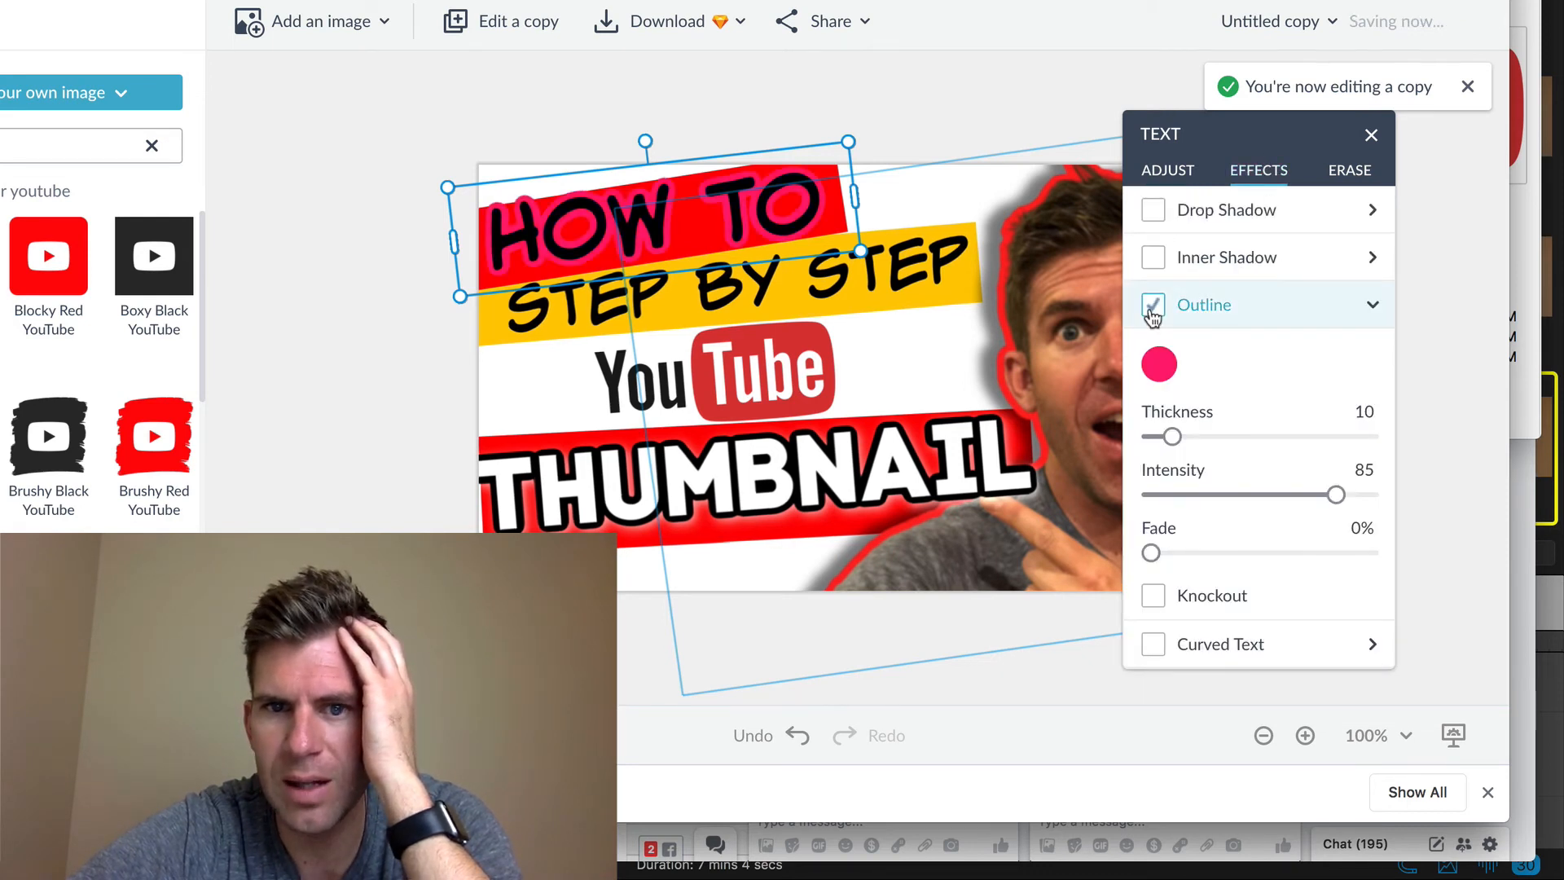
pyautogui.click(1152, 308)
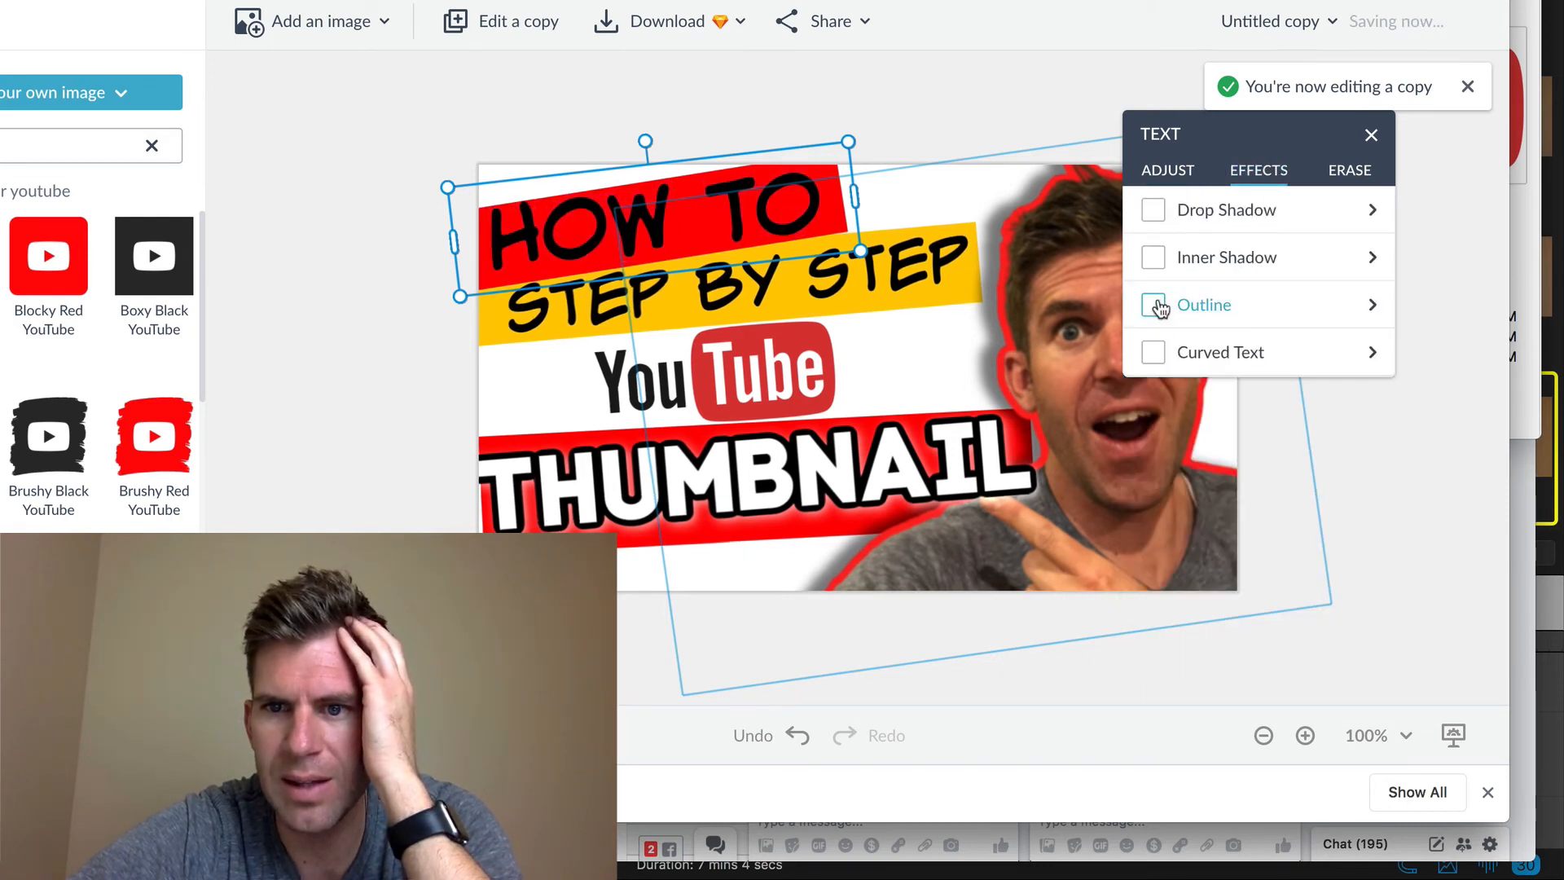
pyautogui.click(1151, 214)
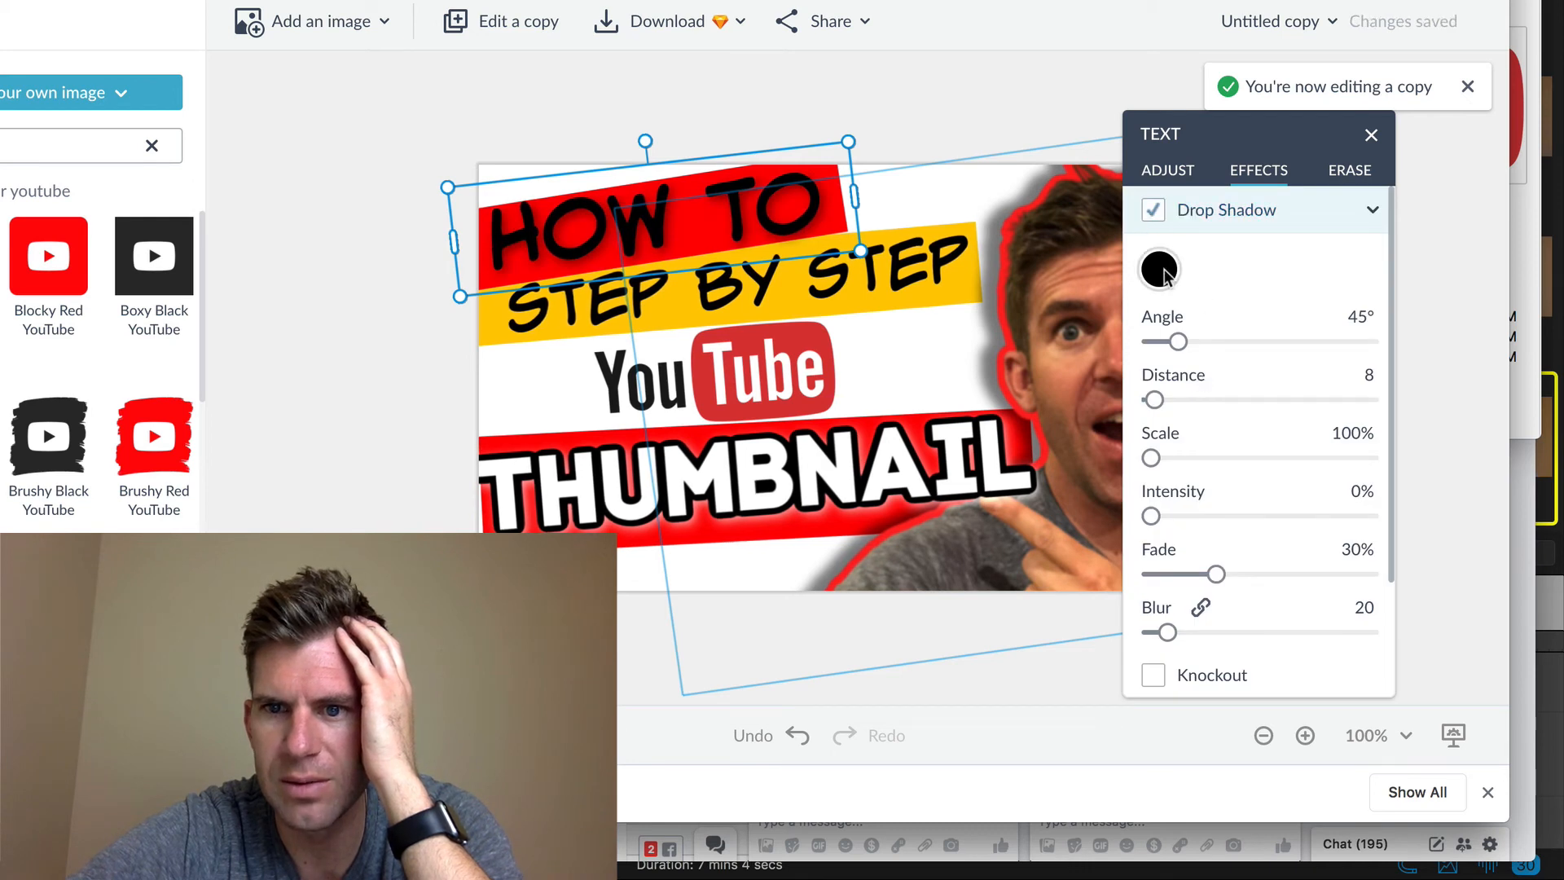
pyautogui.scroll(-2, 1216, 584)
pyautogui.scroll(2, 1216, 583)
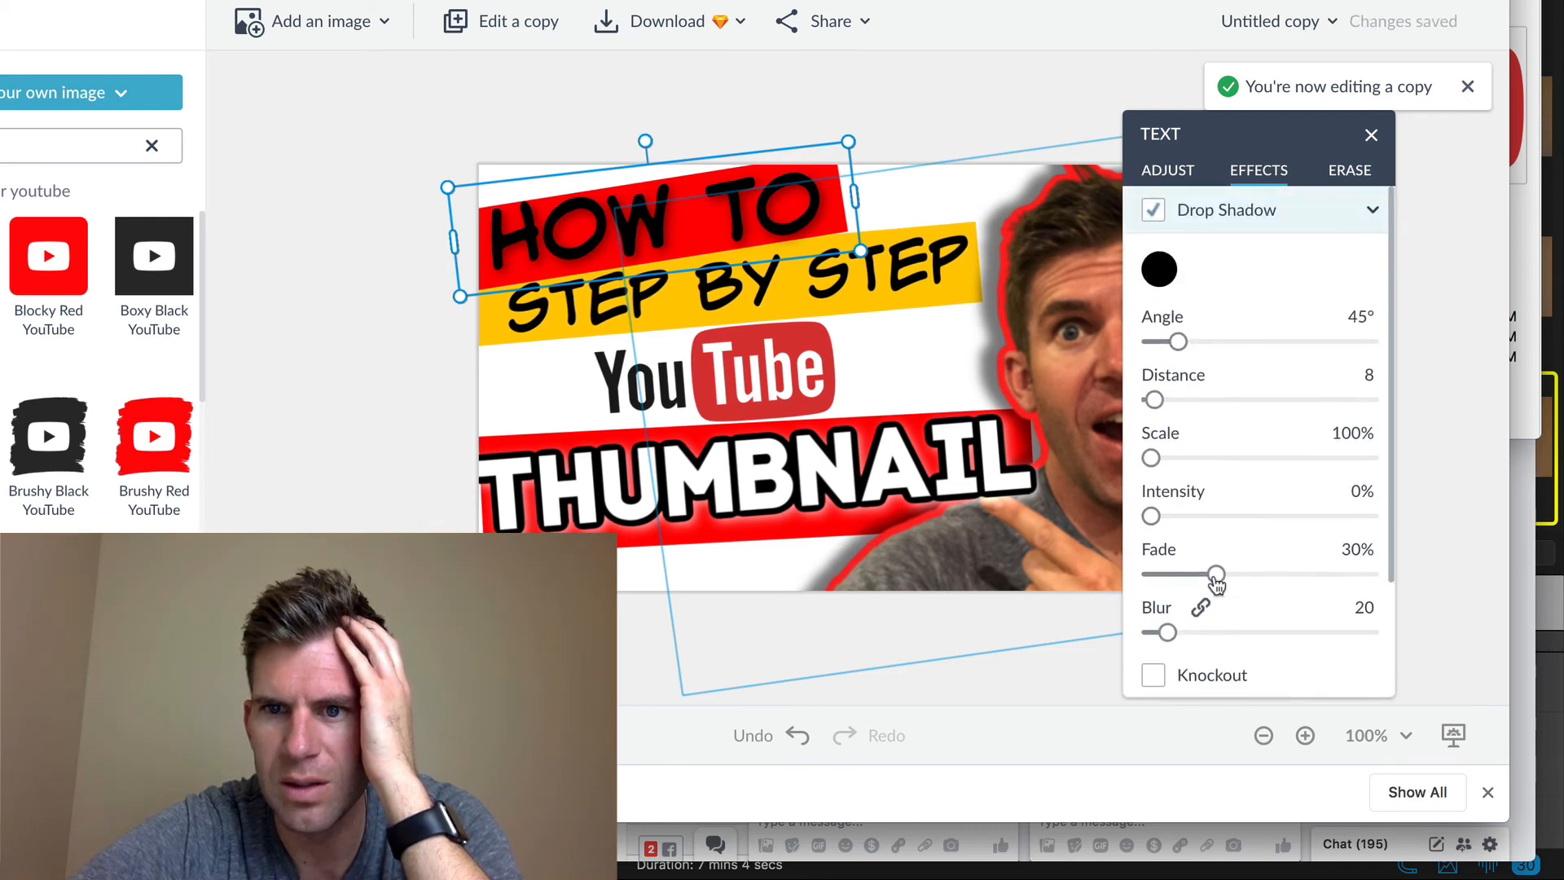
pyautogui.click(1162, 268)
pyautogui.moveTo(1281, 383); pyautogui.dragTo(1189, 246)
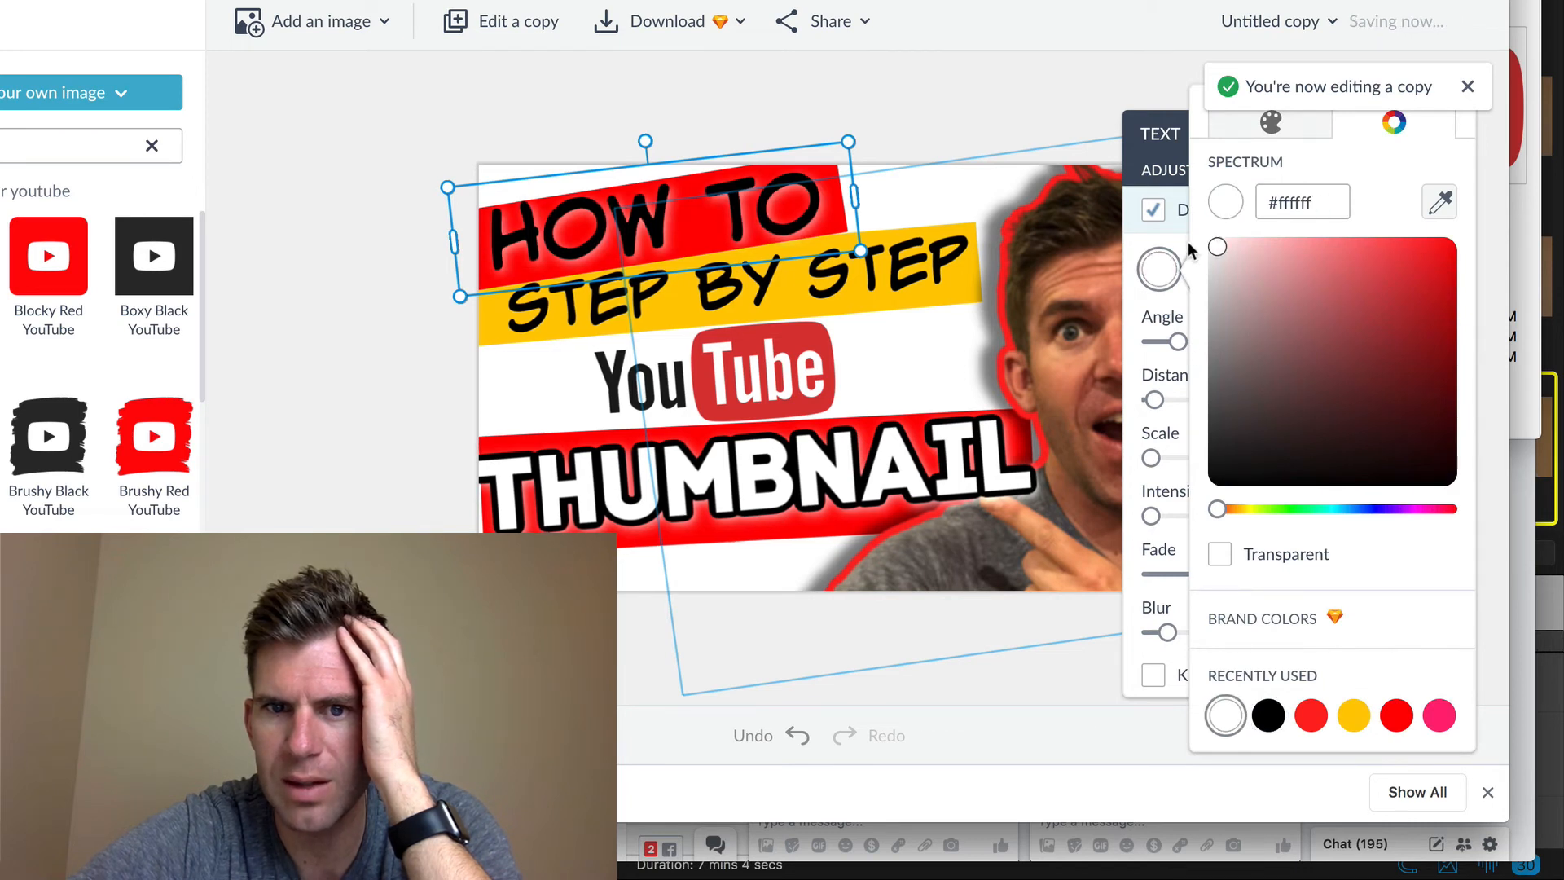
# Step: Add a drop shadow to the STEP BY STEP text and color the shadow white (#ffffff)
pyautogui.click(382, 243)
pyautogui.click(653, 305)
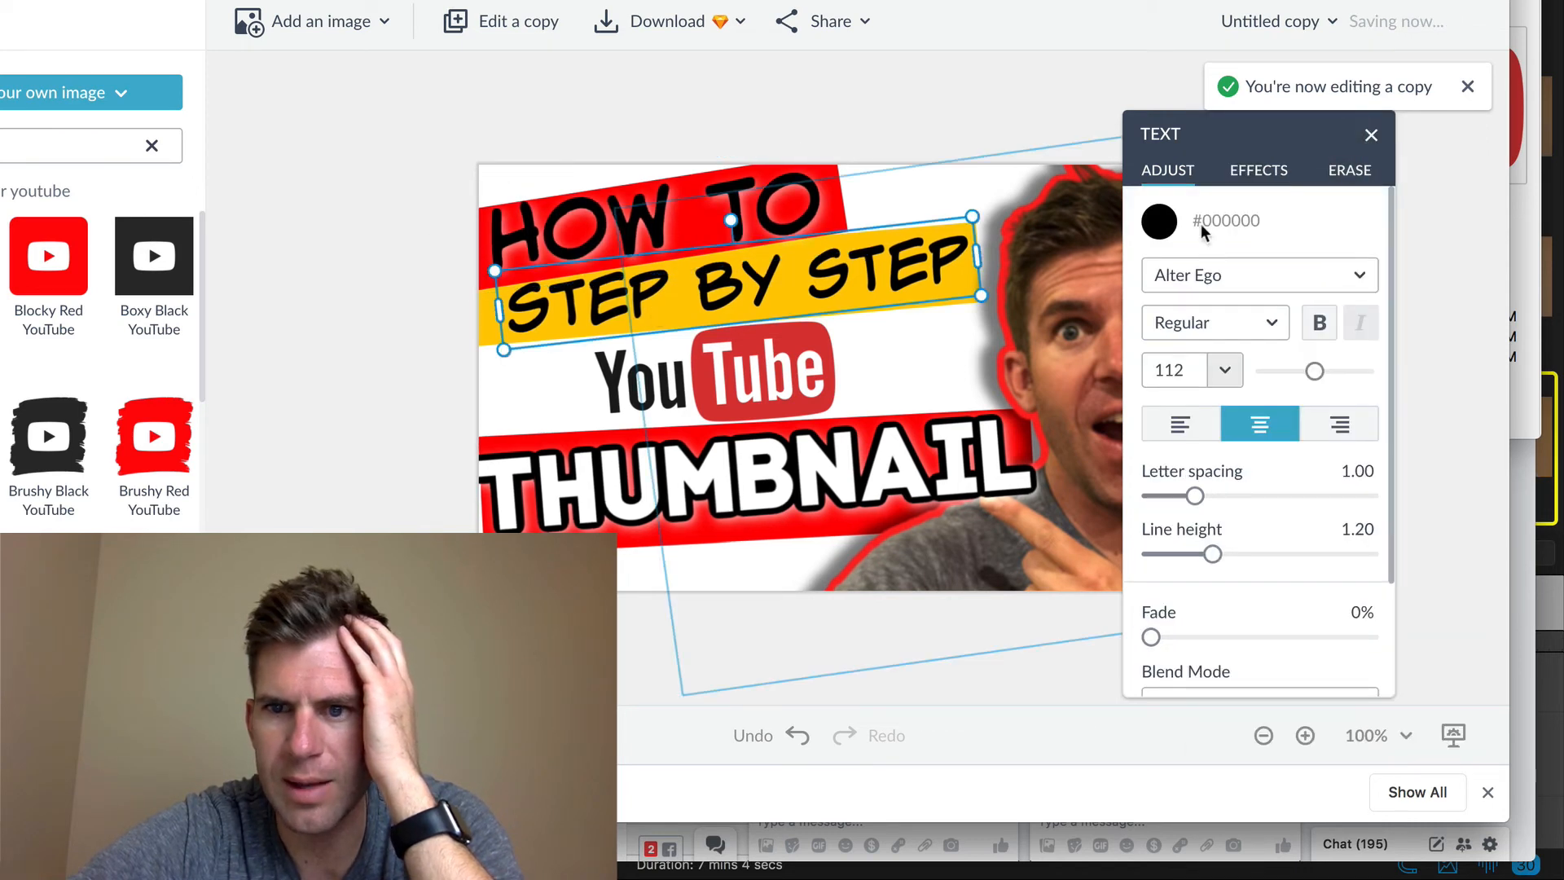
pyautogui.click(1258, 167)
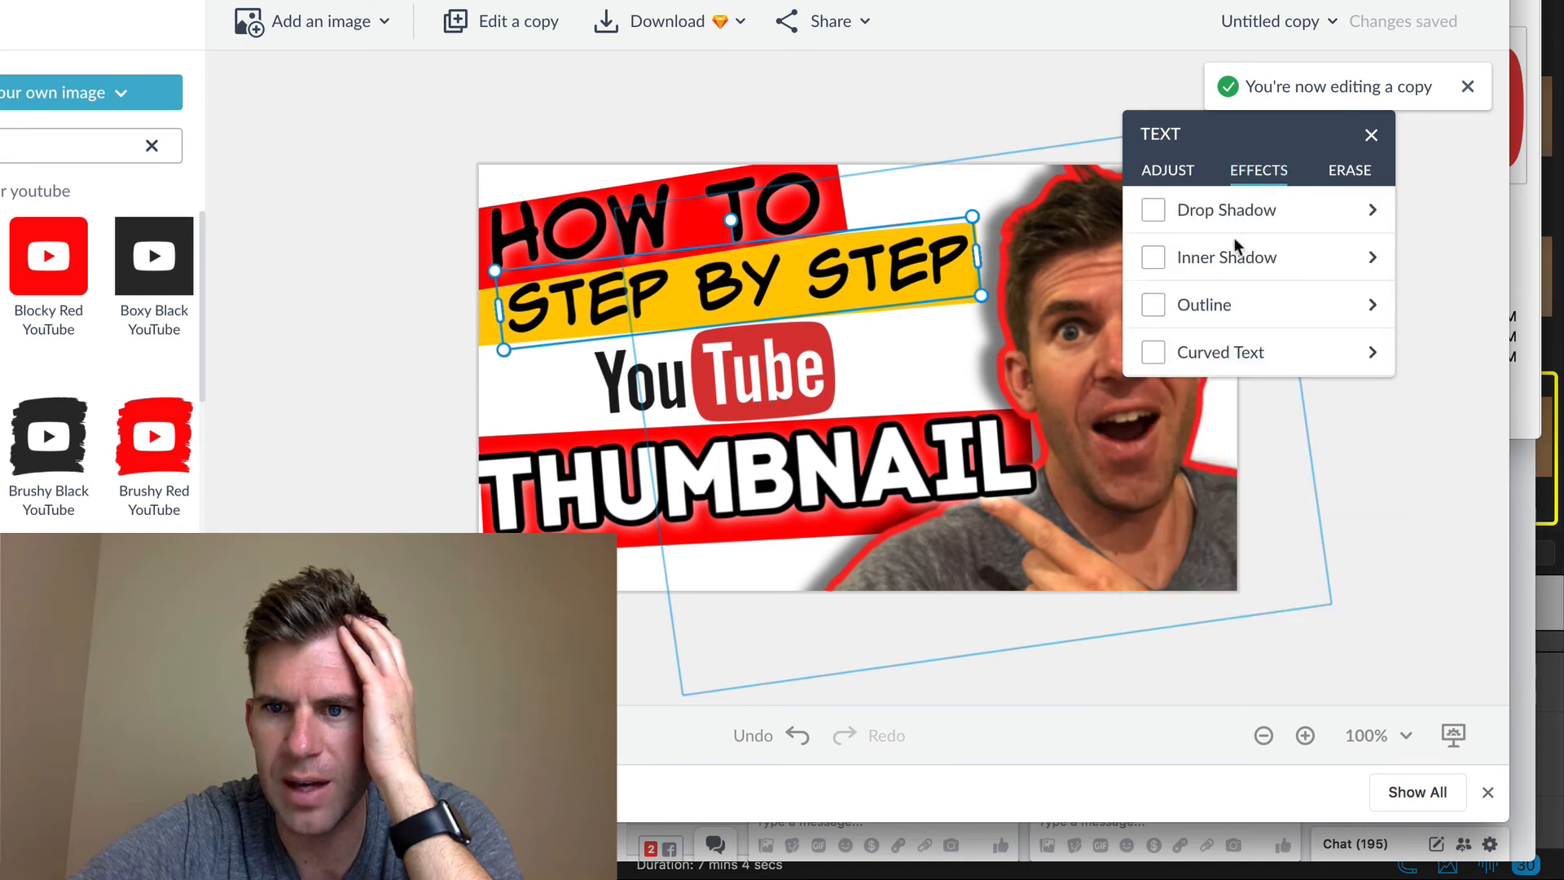
pyautogui.click(1153, 213)
pyautogui.click(1159, 270)
pyautogui.moveTo(1222, 326); pyautogui.dragTo(1175, 246)
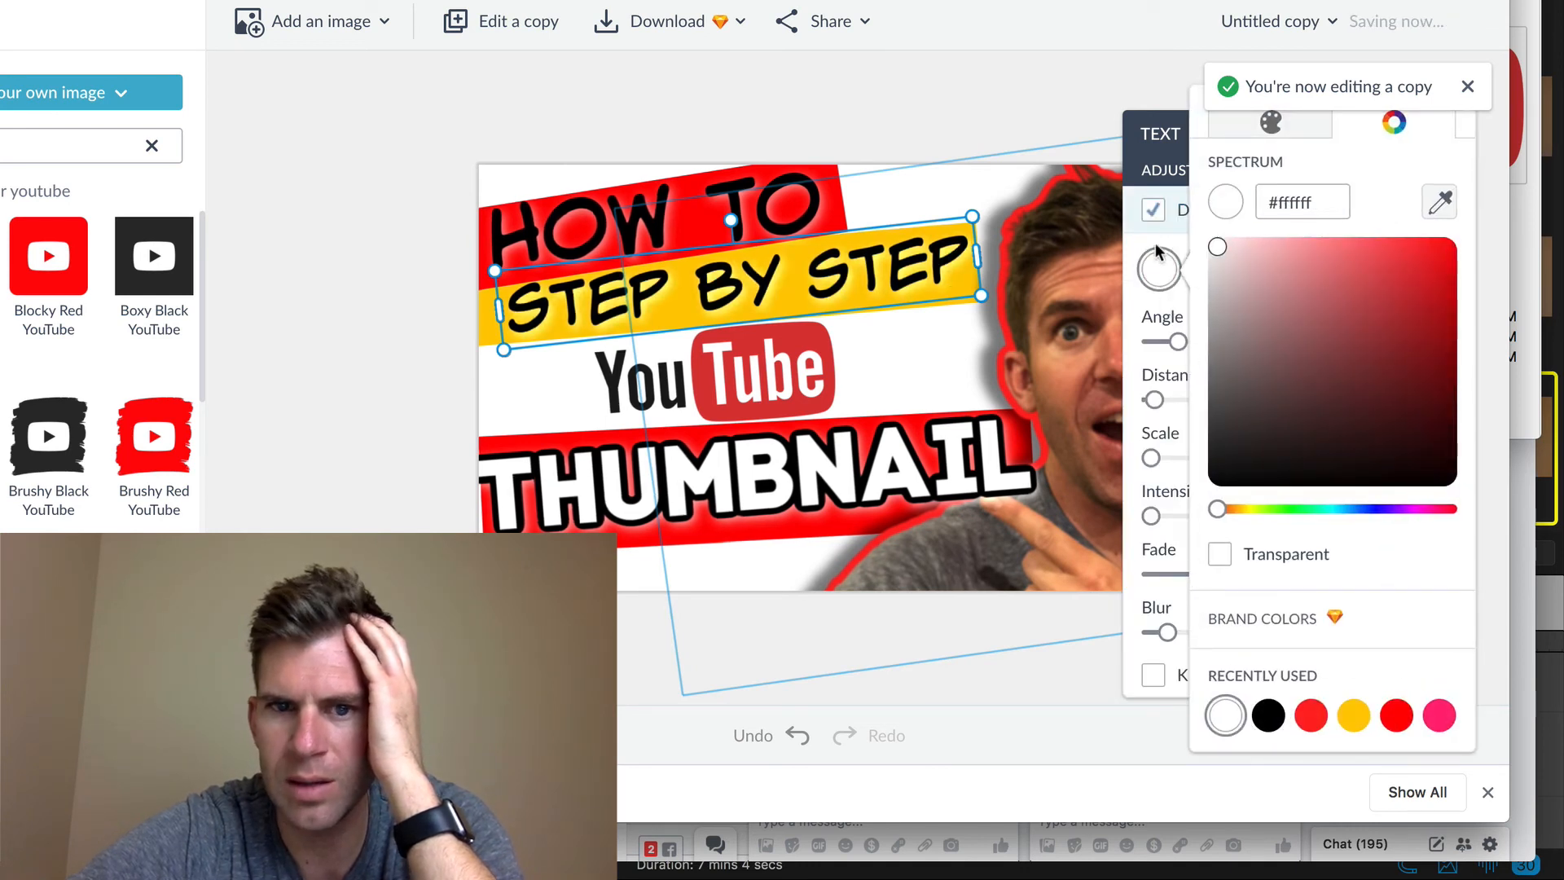
pyautogui.click(379, 232)
pyautogui.click(374, 235)
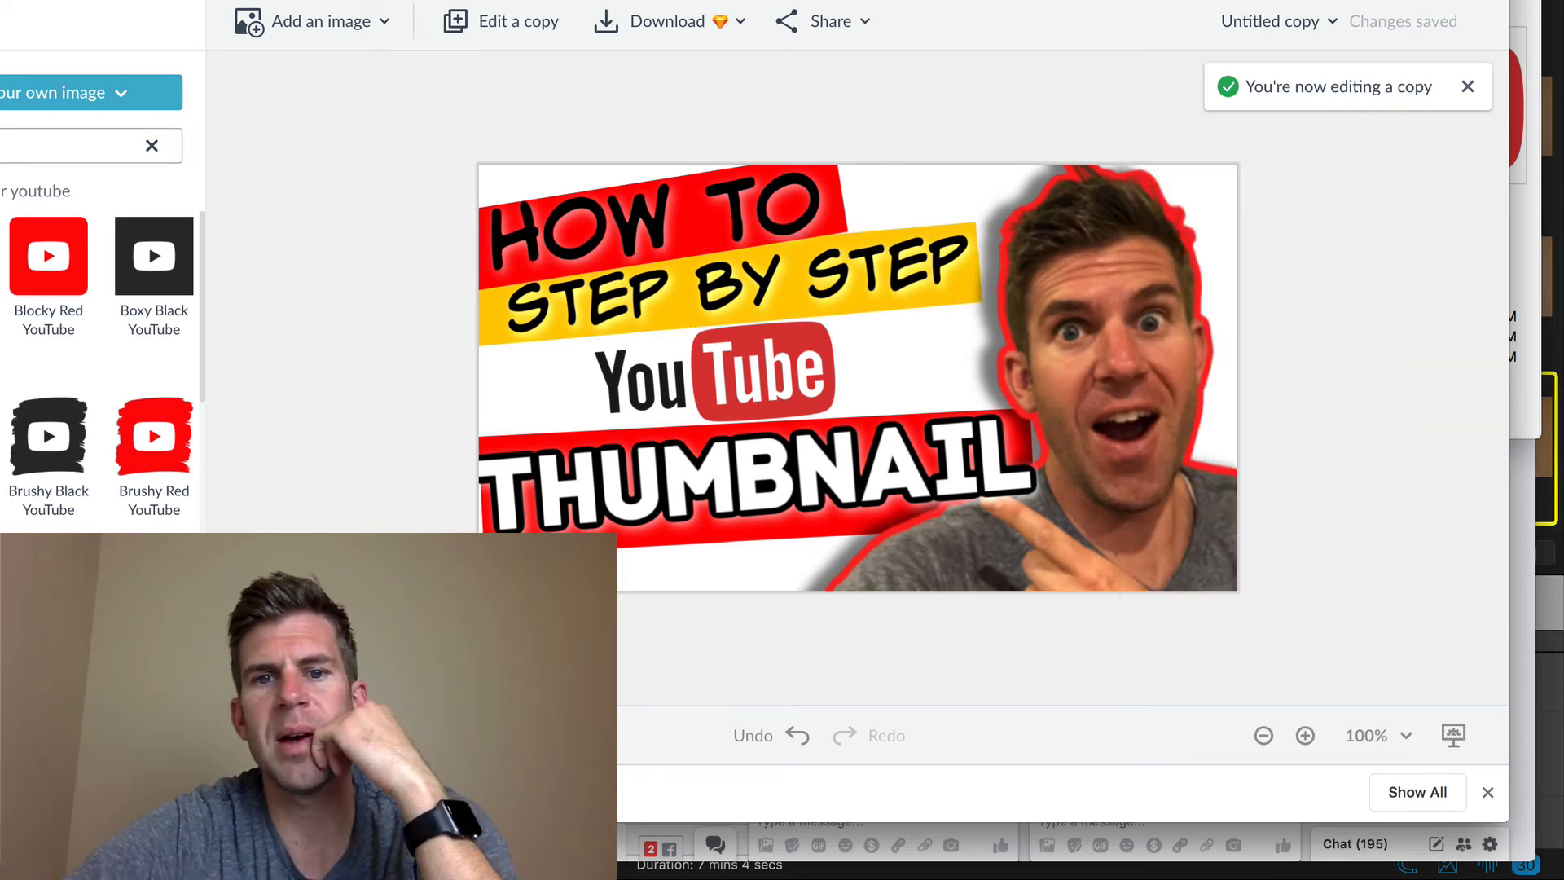
pyautogui.click(603, 379)
pyautogui.click(602, 379)
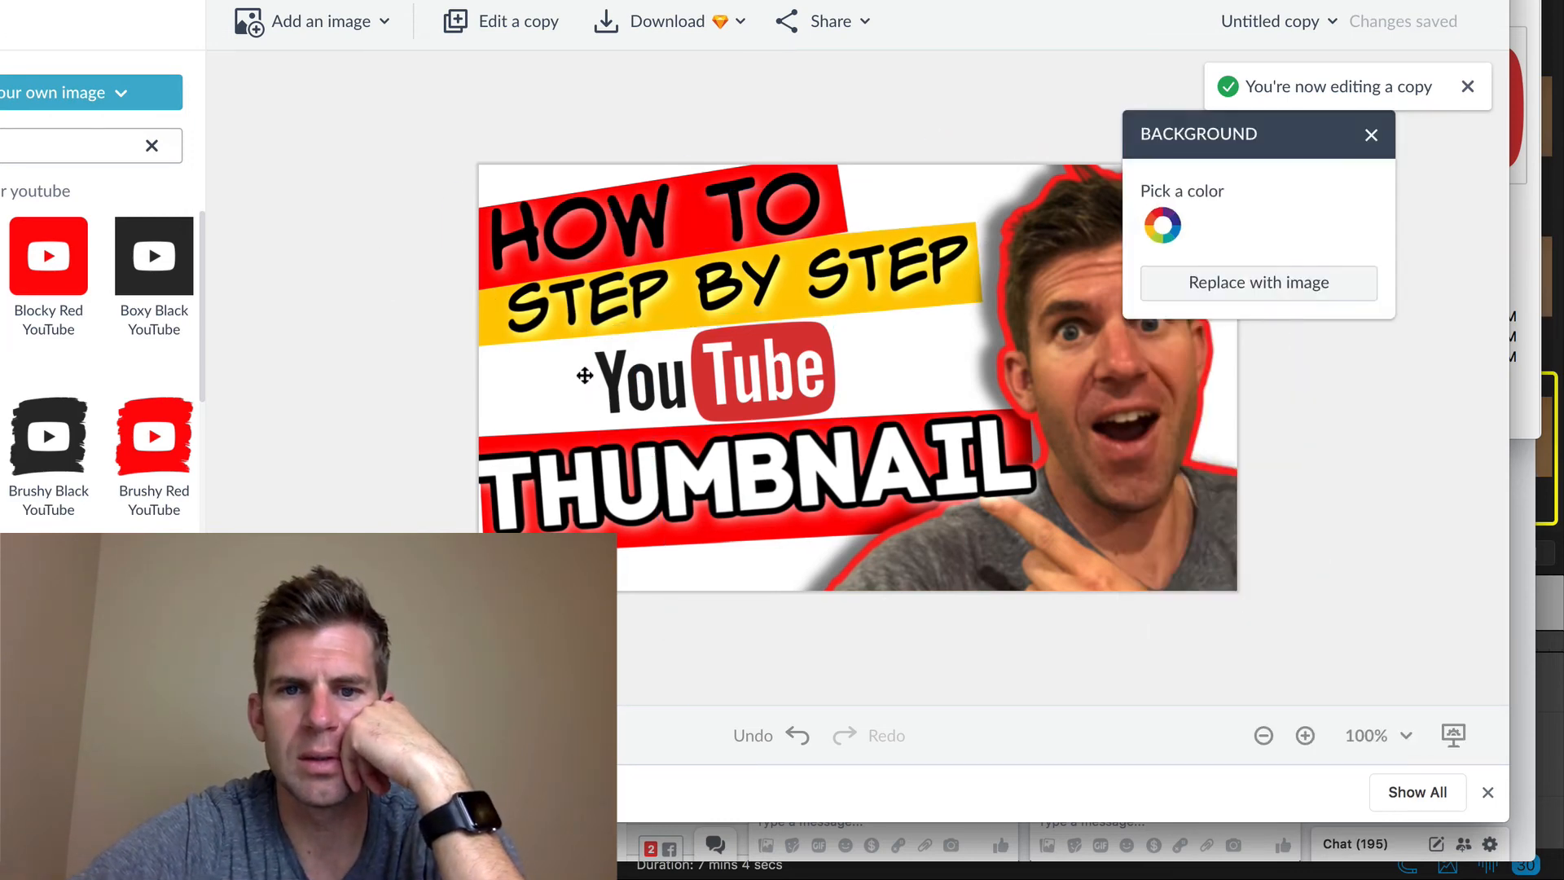
pyautogui.click(624, 375)
pyautogui.click(313, 462)
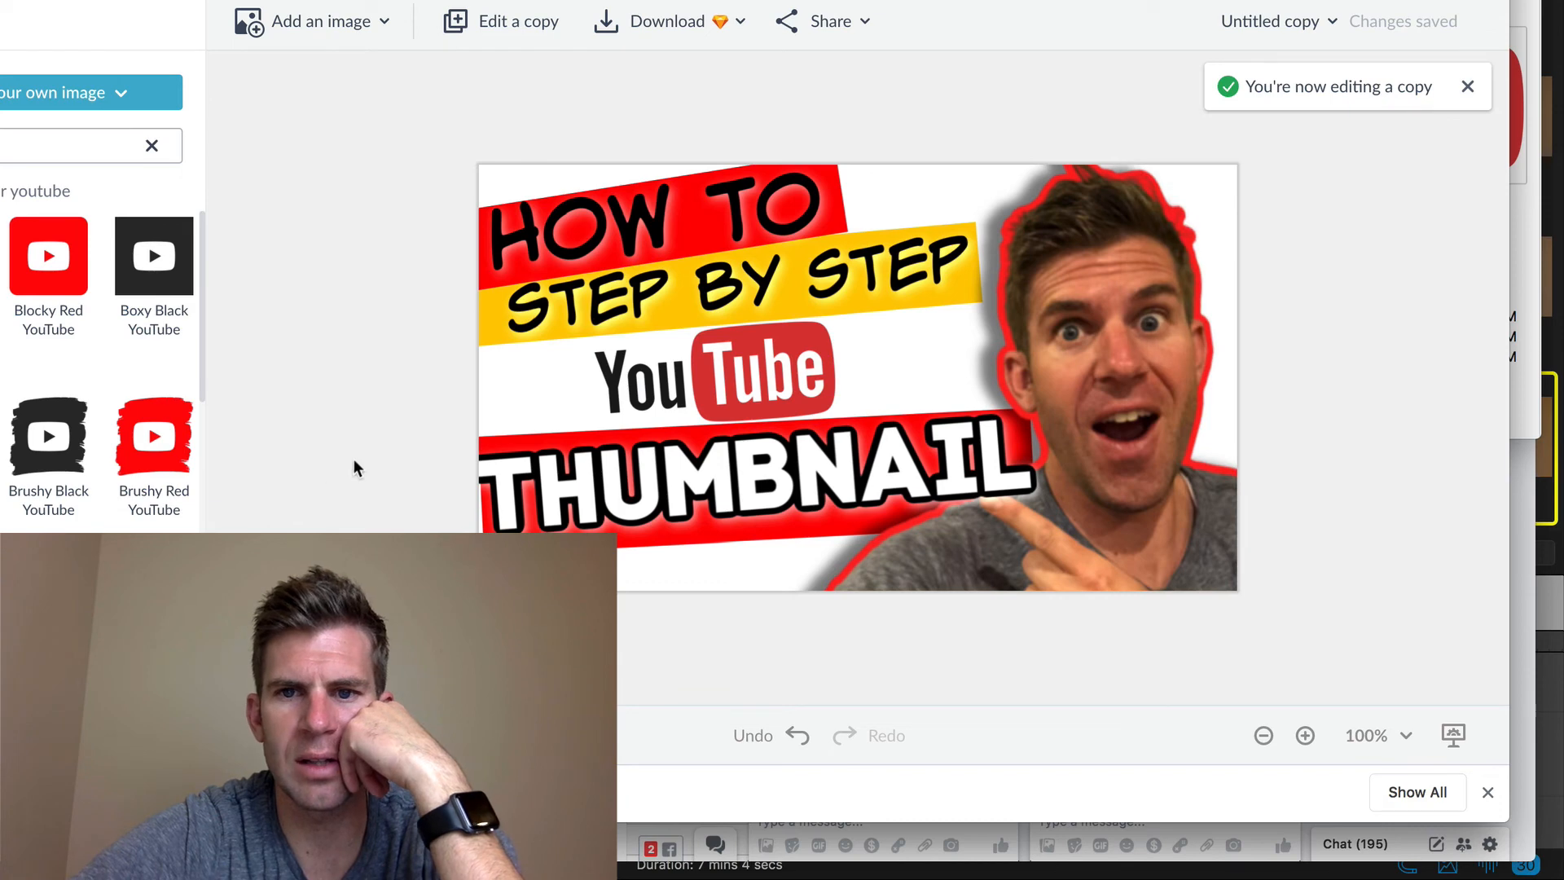
pyautogui.click(589, 368)
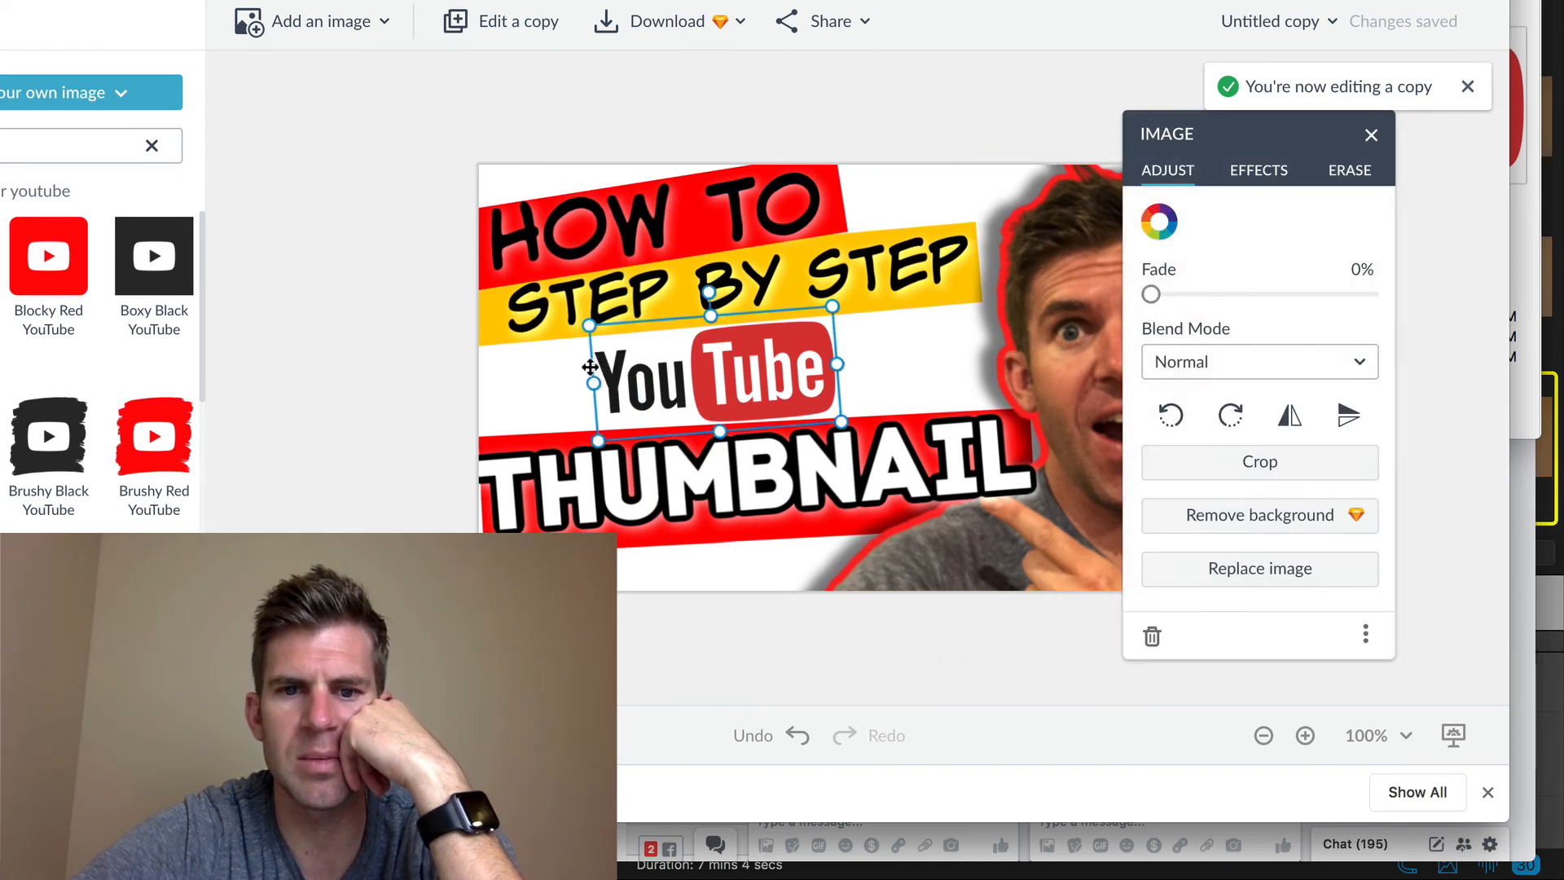
pyautogui.click(407, 425)
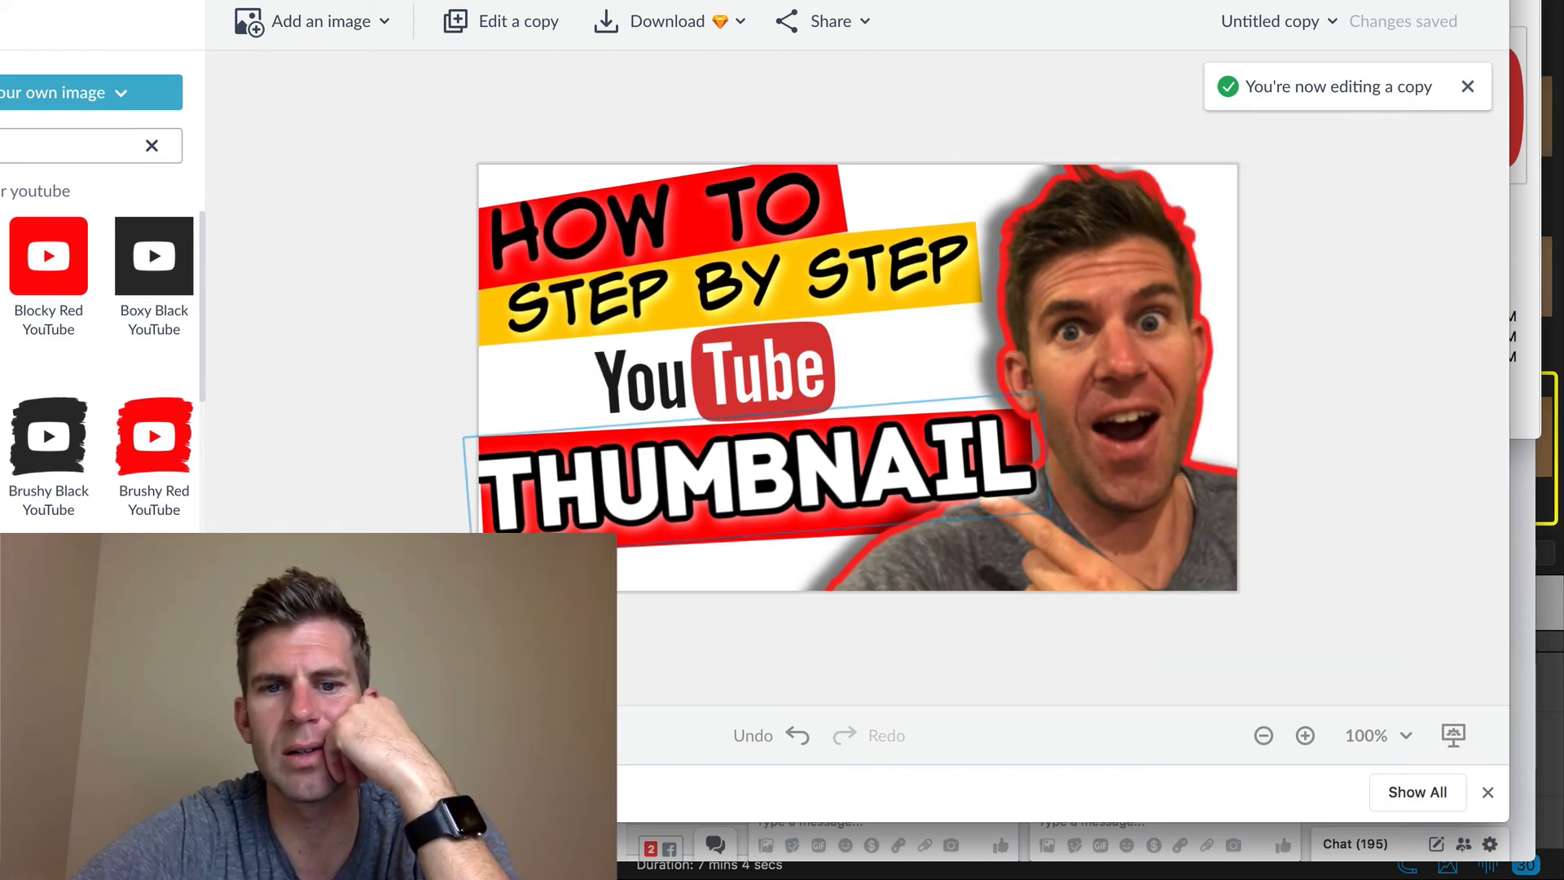
# Step: Move the THUMBNAIL text off its red bar and stretch the bar's left end past the canvas edge
pyautogui.click(555, 543)
pyautogui.moveTo(555, 542); pyautogui.dragTo(668, 487)
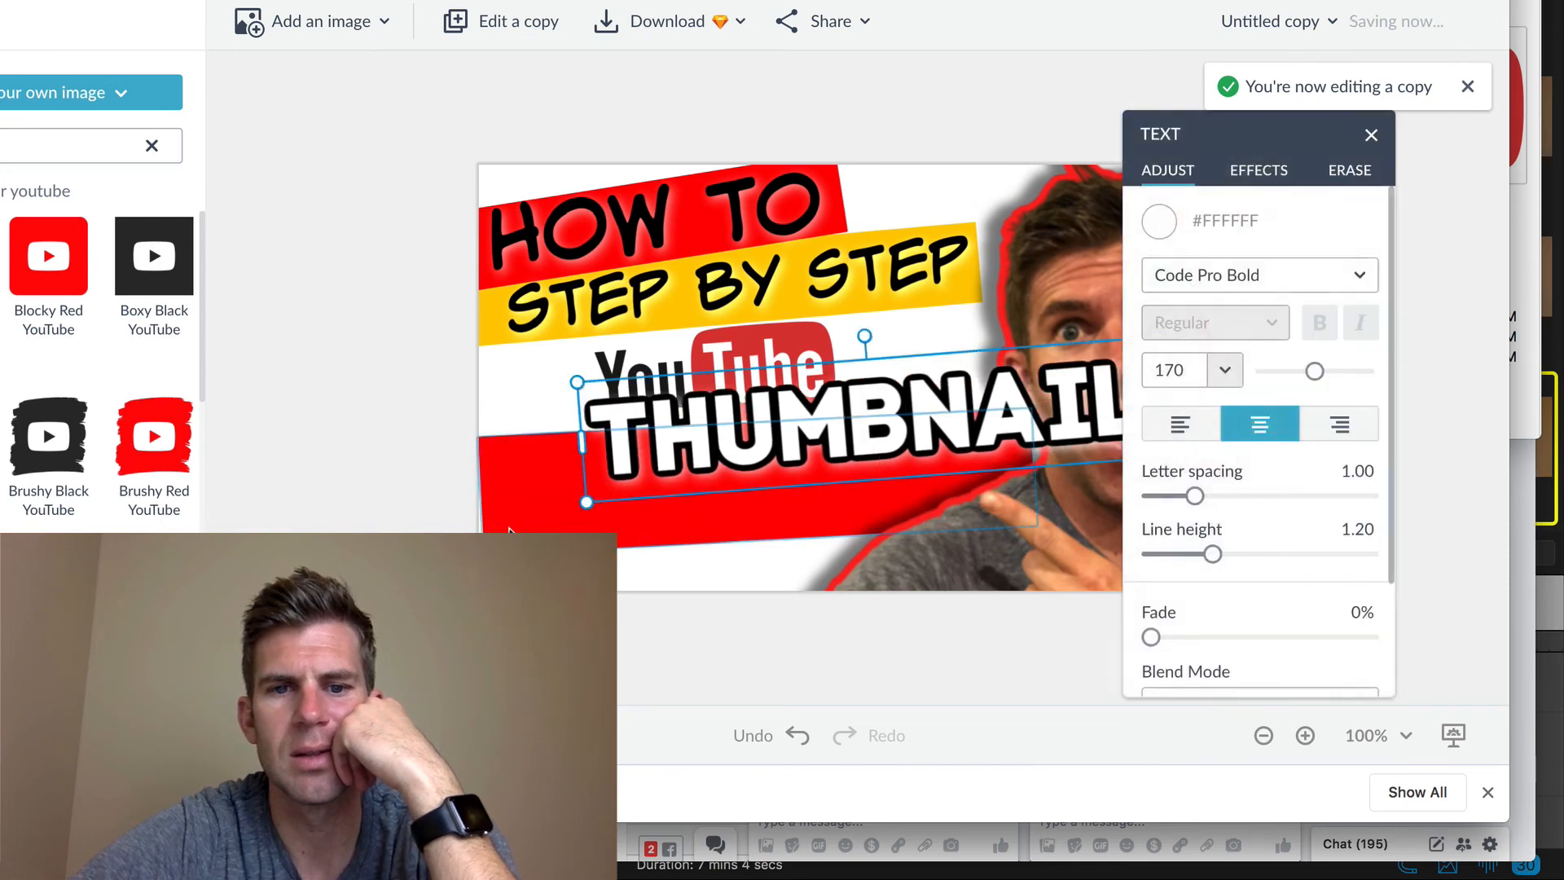
pyautogui.click(510, 531)
pyautogui.moveTo(494, 510); pyautogui.dragTo(453, 514)
pyautogui.click(458, 424)
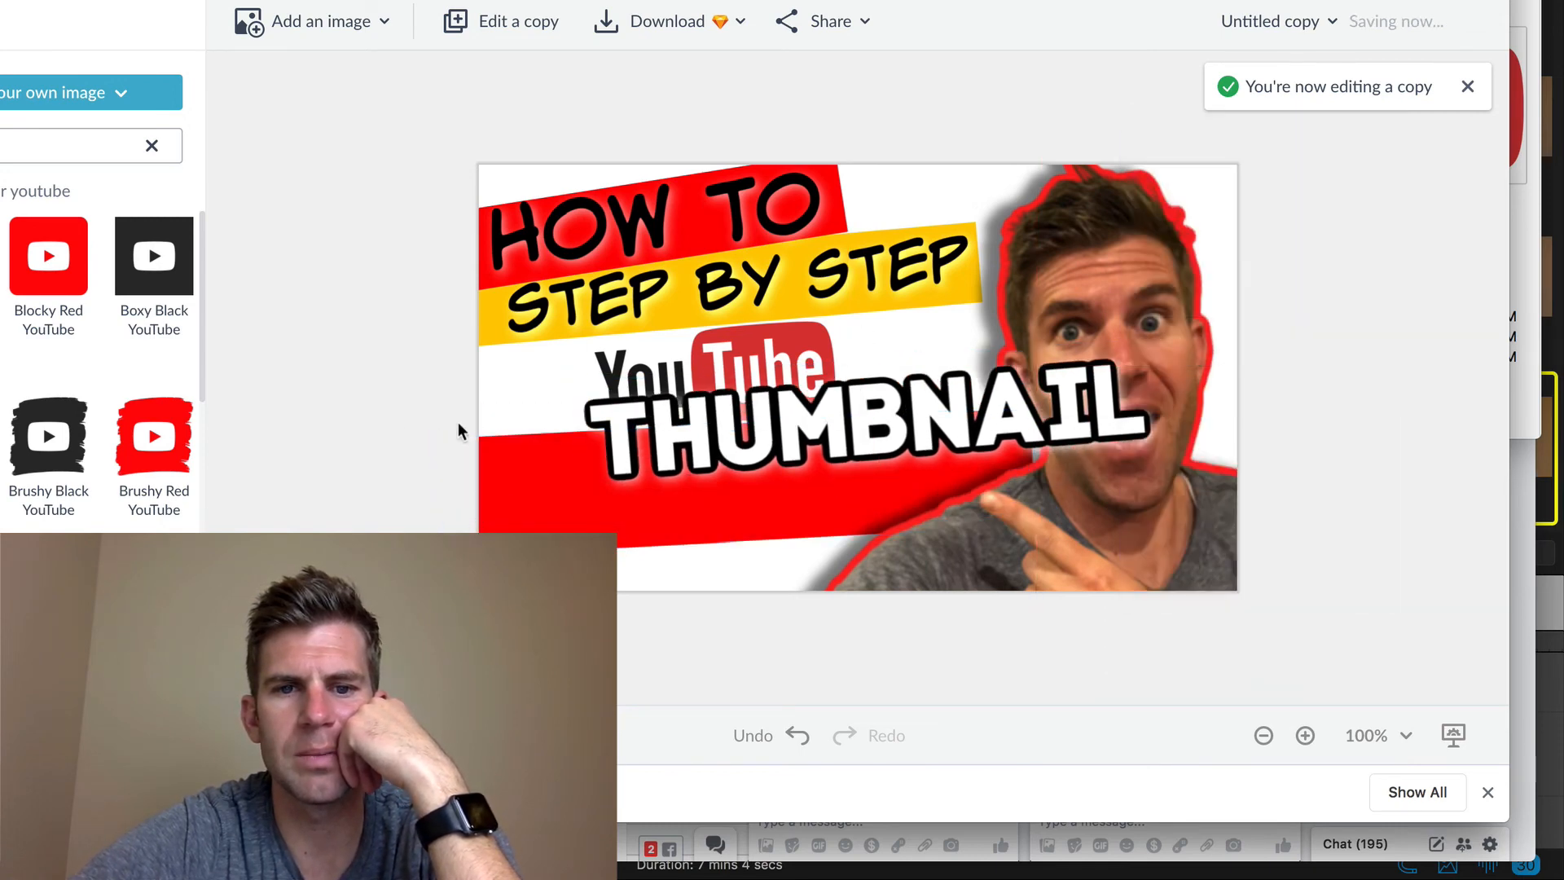
# Step: Place the THUMBNAIL text back on its red bar, shifted right so the first letter sits clear of the canvas's left edge
pyautogui.click(635, 427)
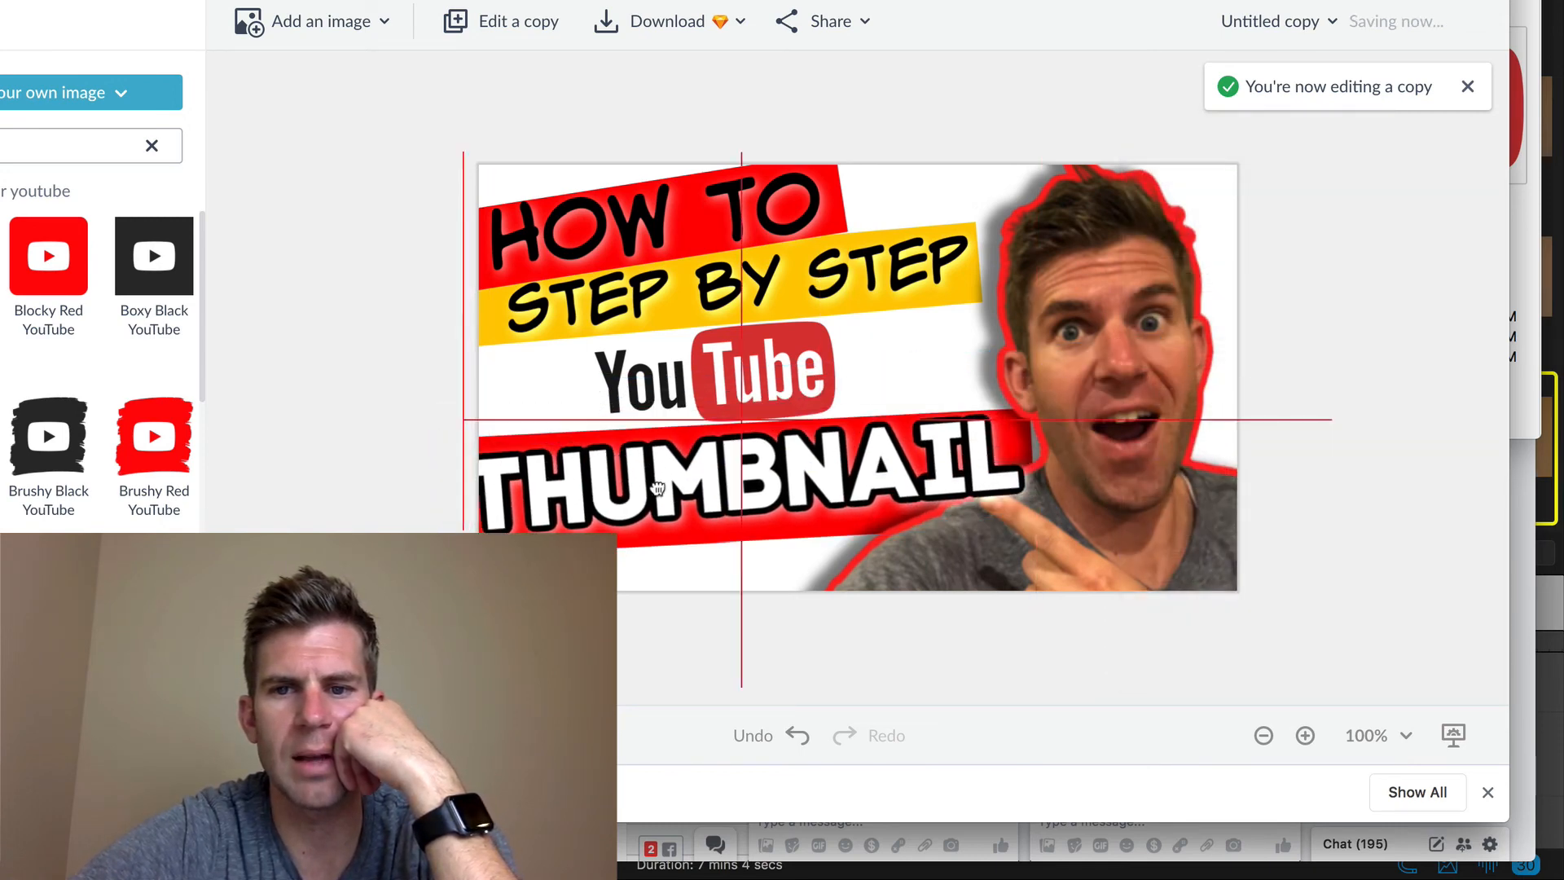
pyautogui.moveTo(655, 479); pyautogui.dragTo(680, 479)
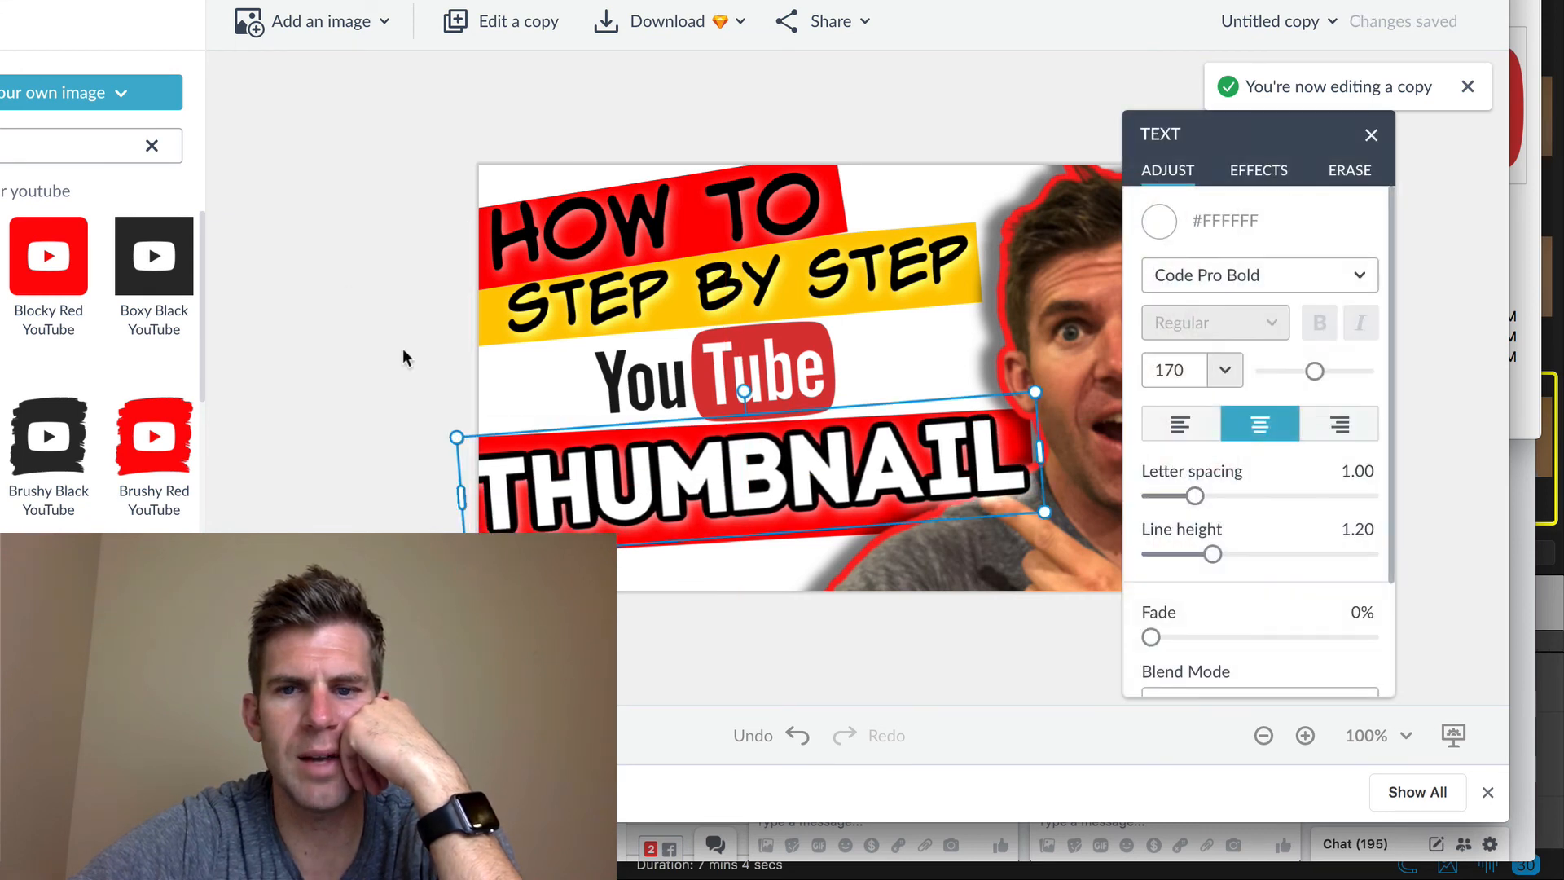
pyautogui.press('Right')
pyautogui.press('Right')
pyautogui.press('Right')
pyautogui.press('Right')
pyautogui.press('Right')
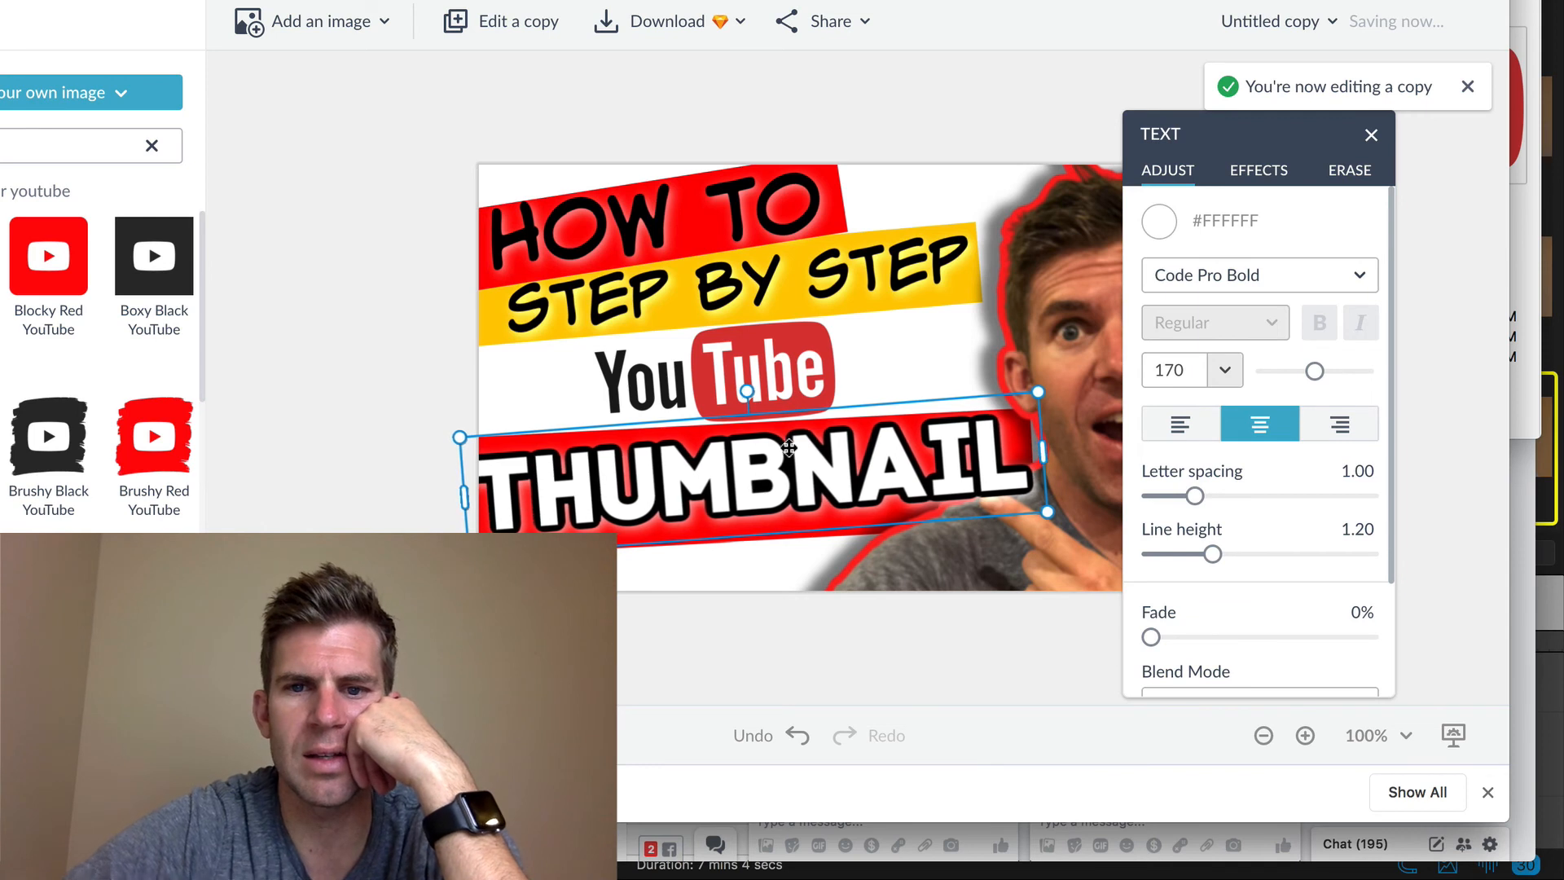
pyautogui.moveTo(657, 497); pyautogui.dragTo(664, 498)
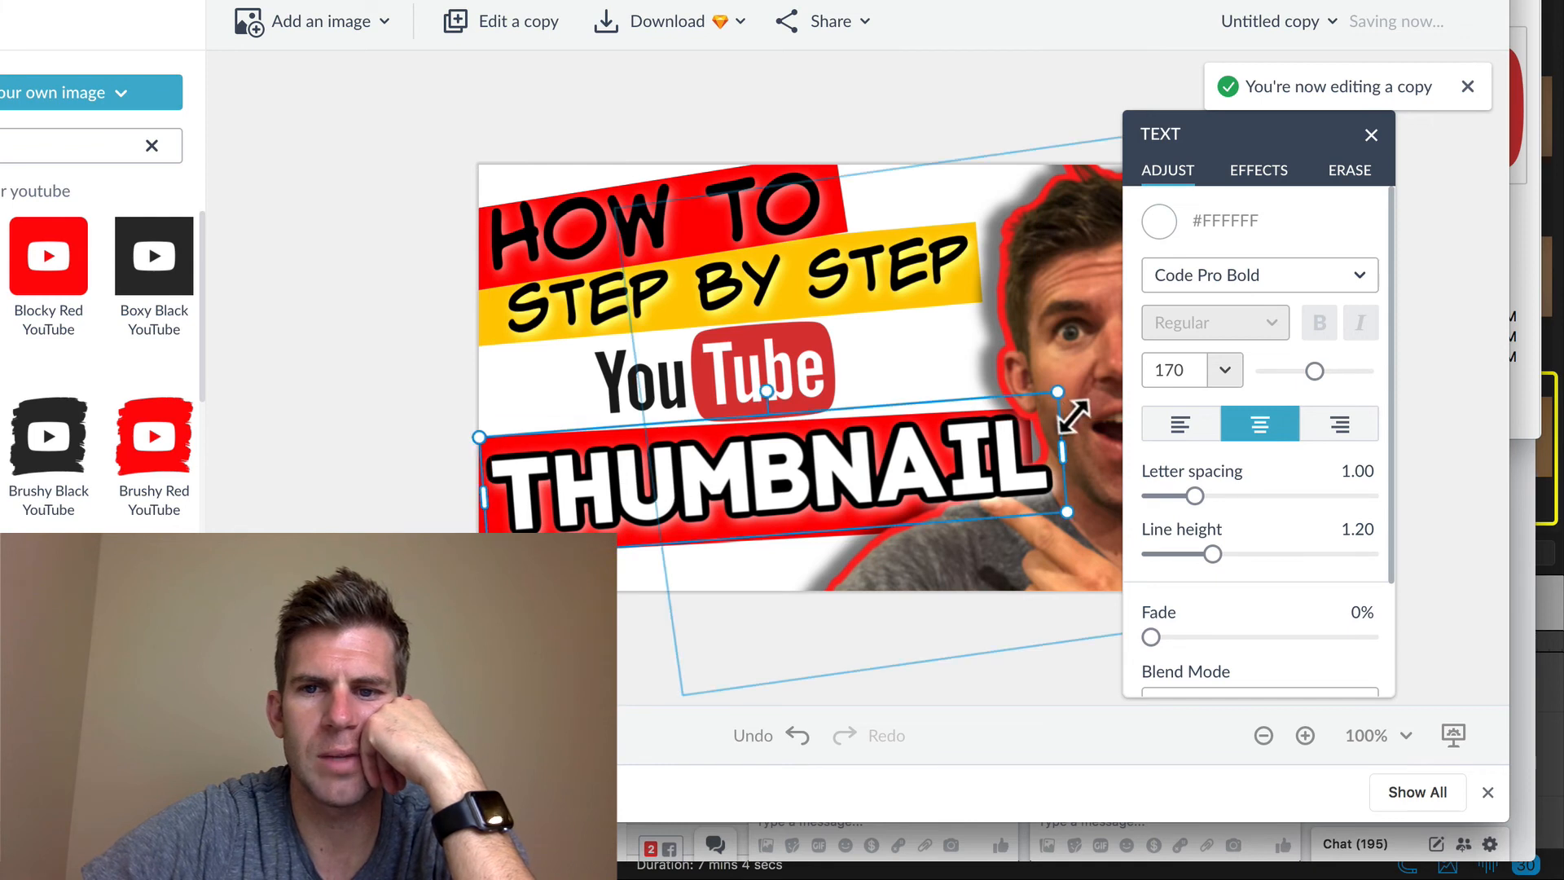
pyautogui.click(373, 269)
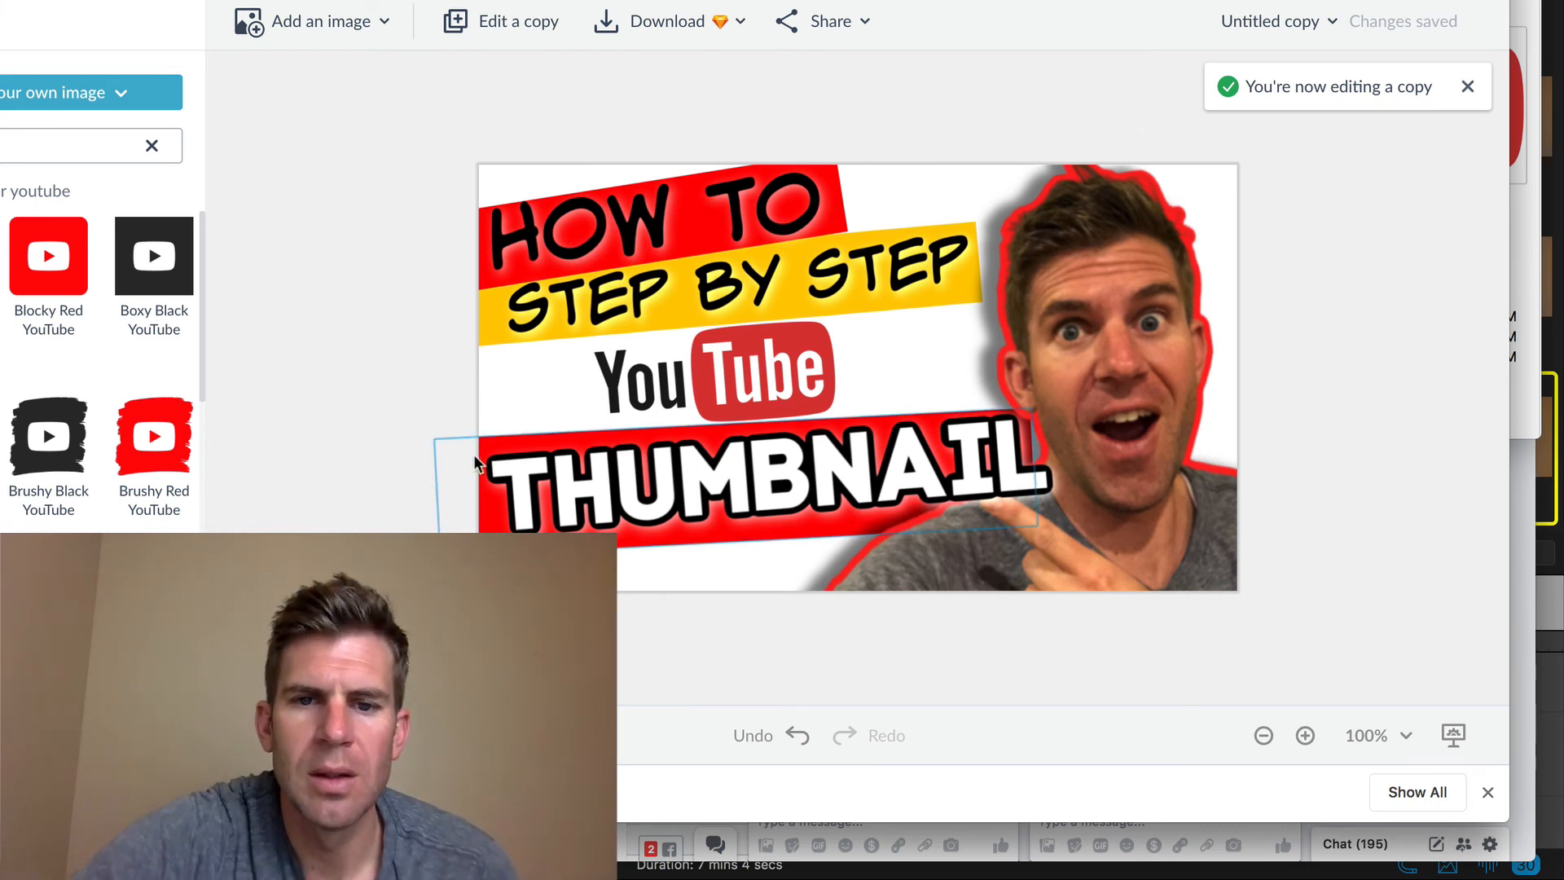
# Step: Tilt the YouTube logo slightly more counterclockwise, enlarge it a little and center it between the yellow bar and the THUMBNAIL bar
pyautogui.click(679, 374)
pyautogui.click(635, 375)
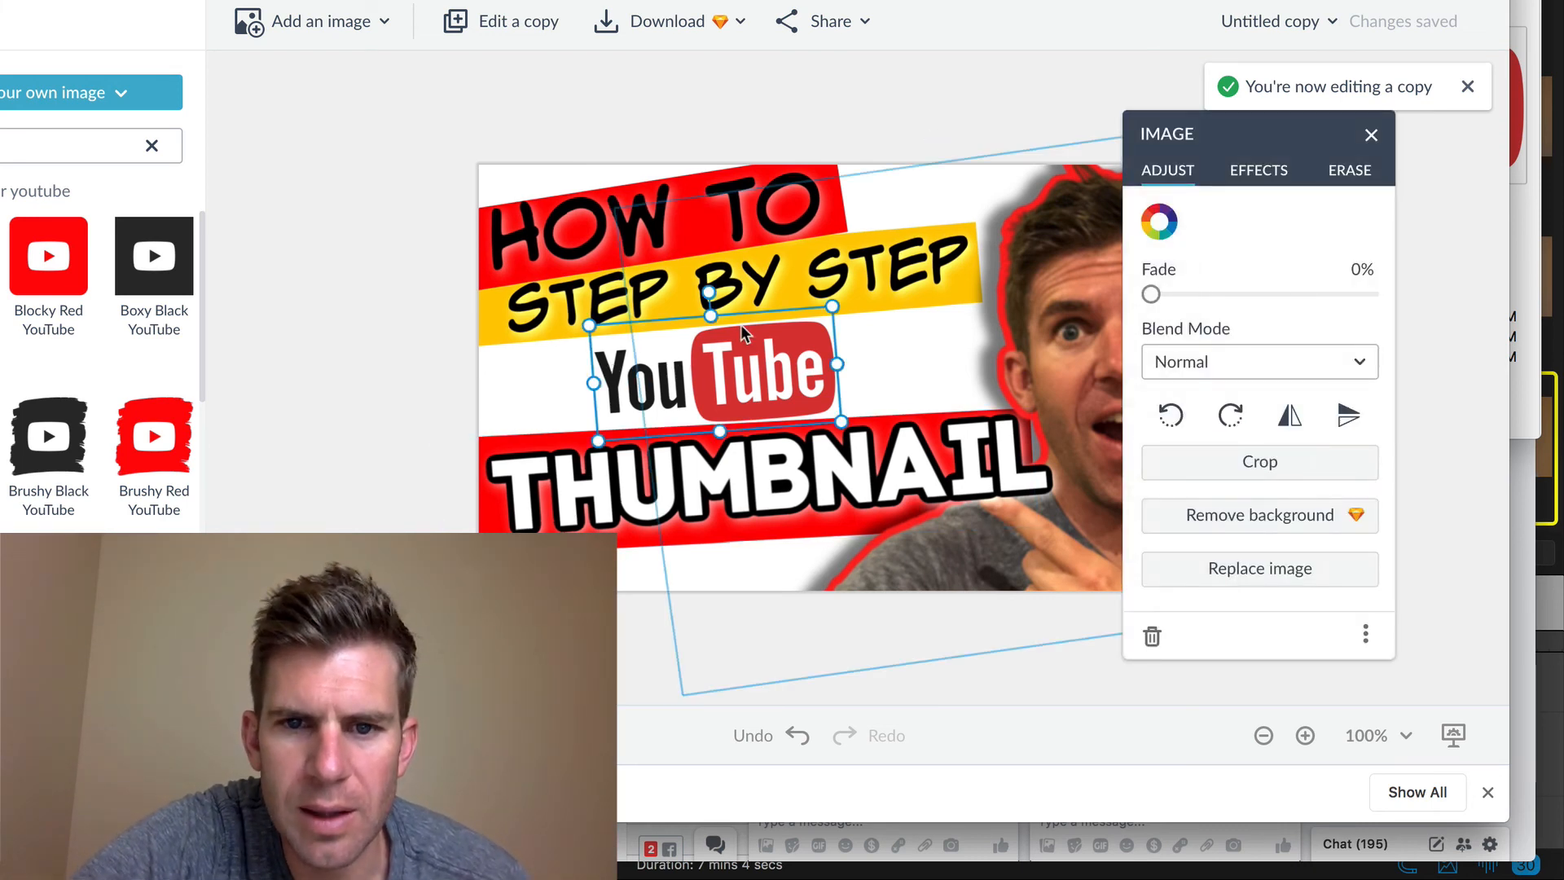
pyautogui.moveTo(720, 316); pyautogui.dragTo(705, 295)
pyautogui.moveTo(831, 305); pyautogui.dragTo(838, 300)
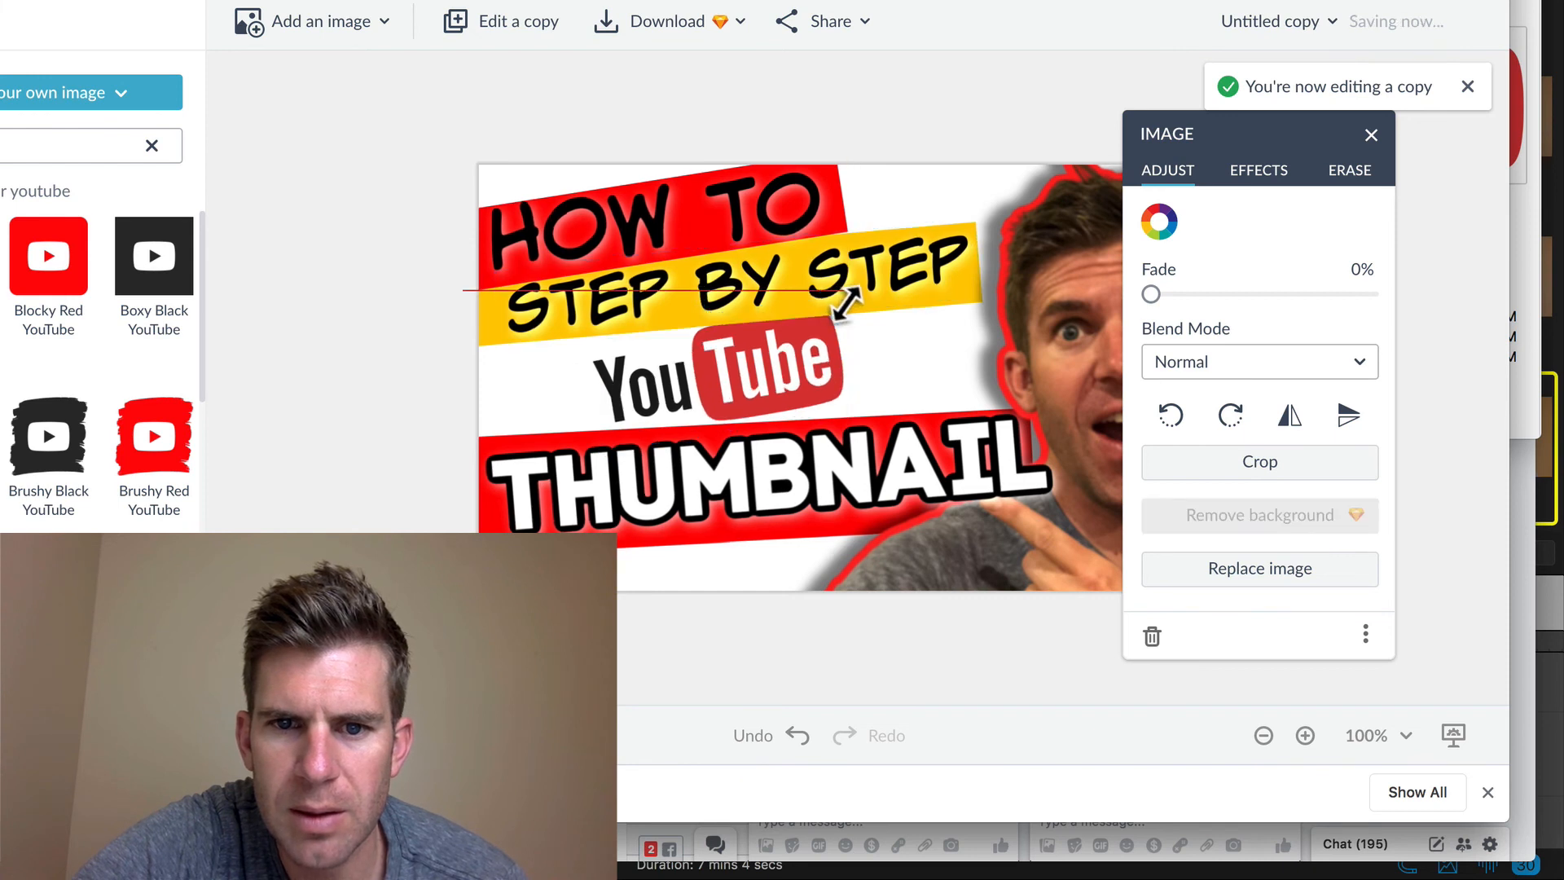
pyautogui.moveTo(711, 355); pyautogui.dragTo(707, 354)
pyautogui.click(419, 343)
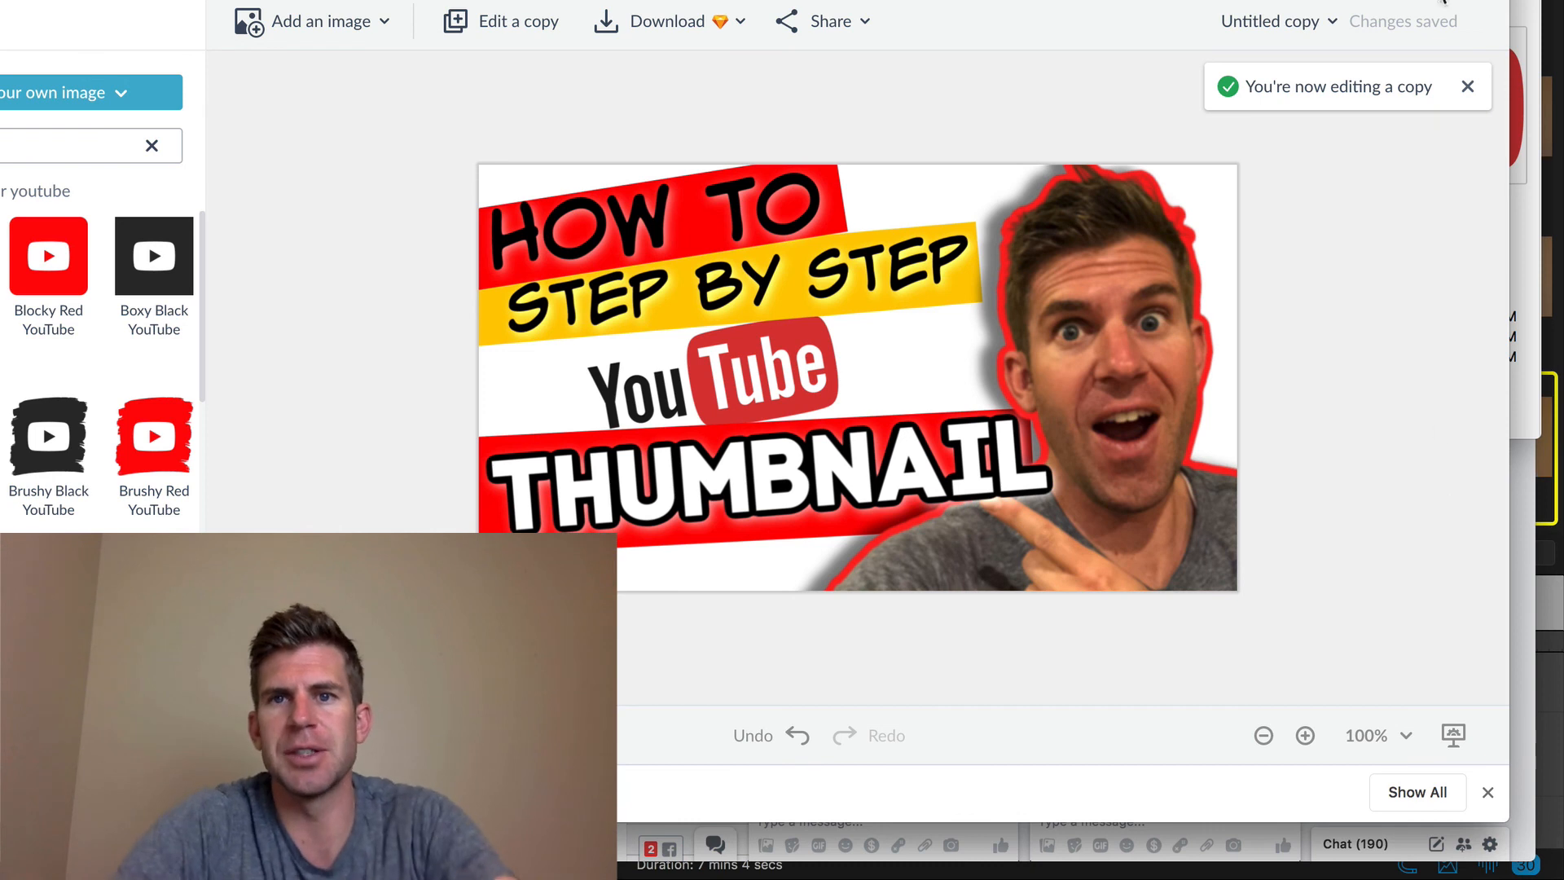
pyautogui.click(1010, 0)
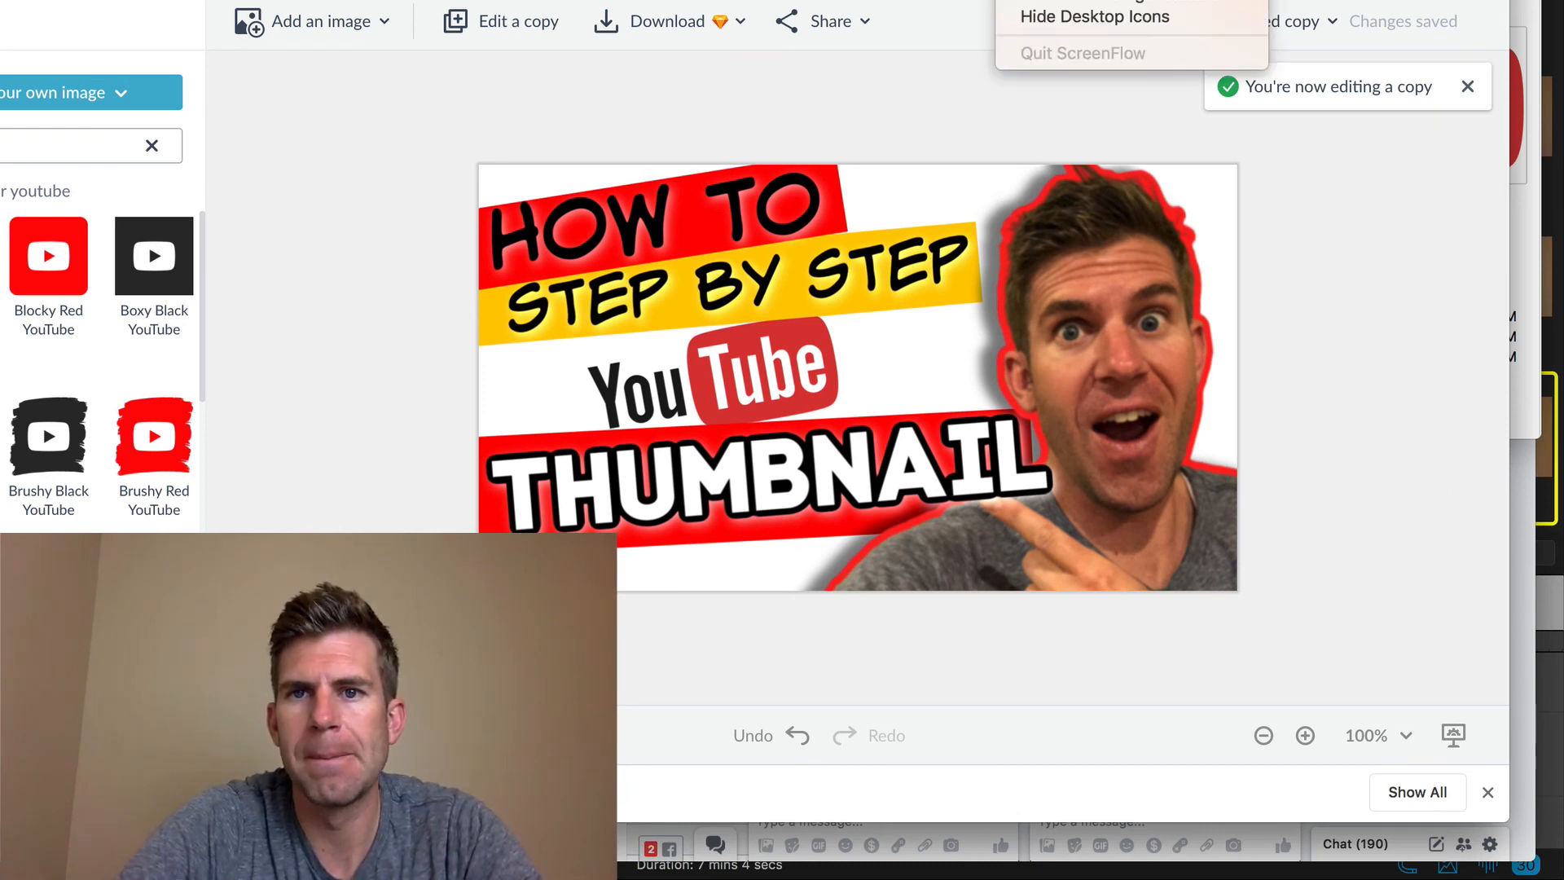